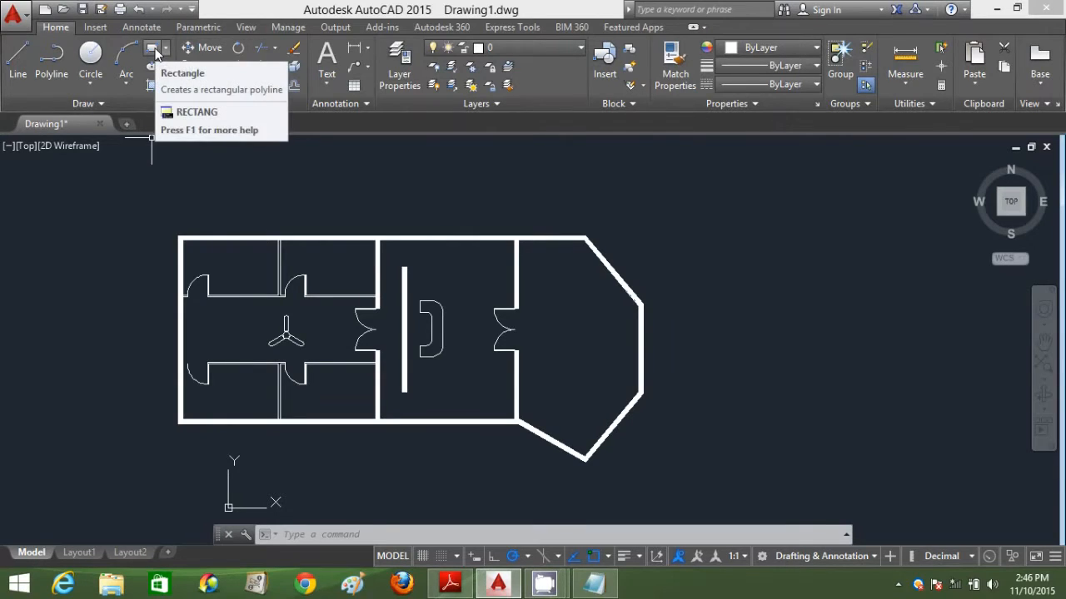
Draw a rectangle 1000 long and 500 wide in the empty area east of the floor plan.
left_click(154, 51)
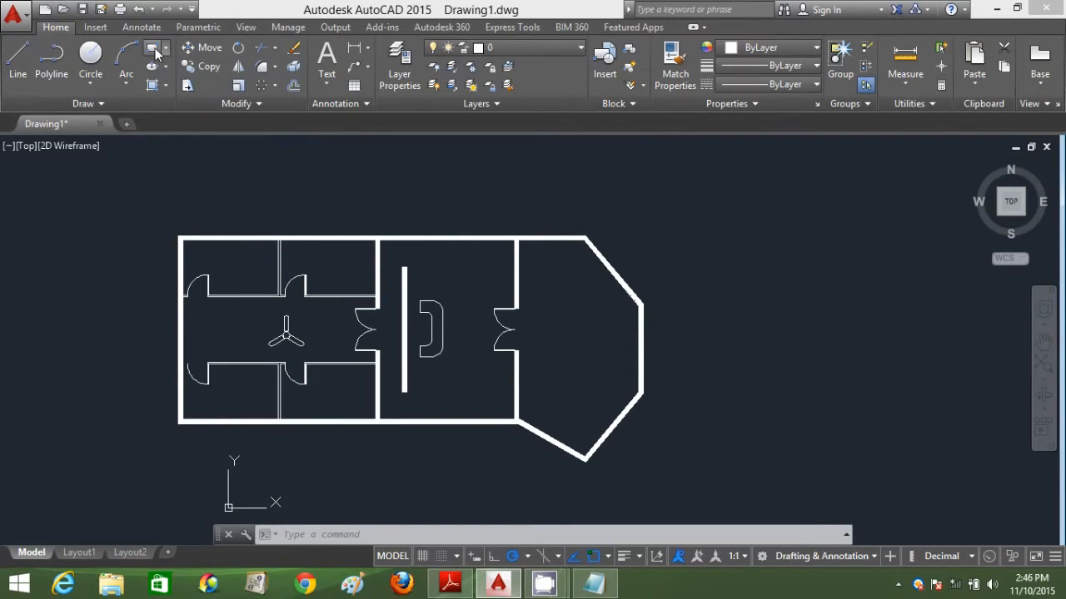
left_click(784, 366)
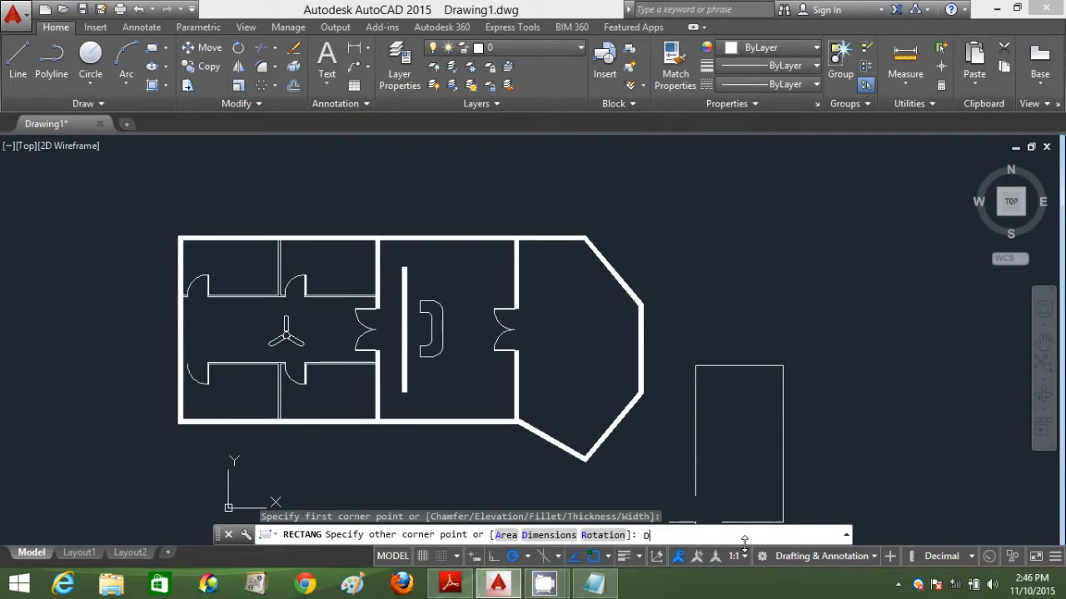
key("Return")
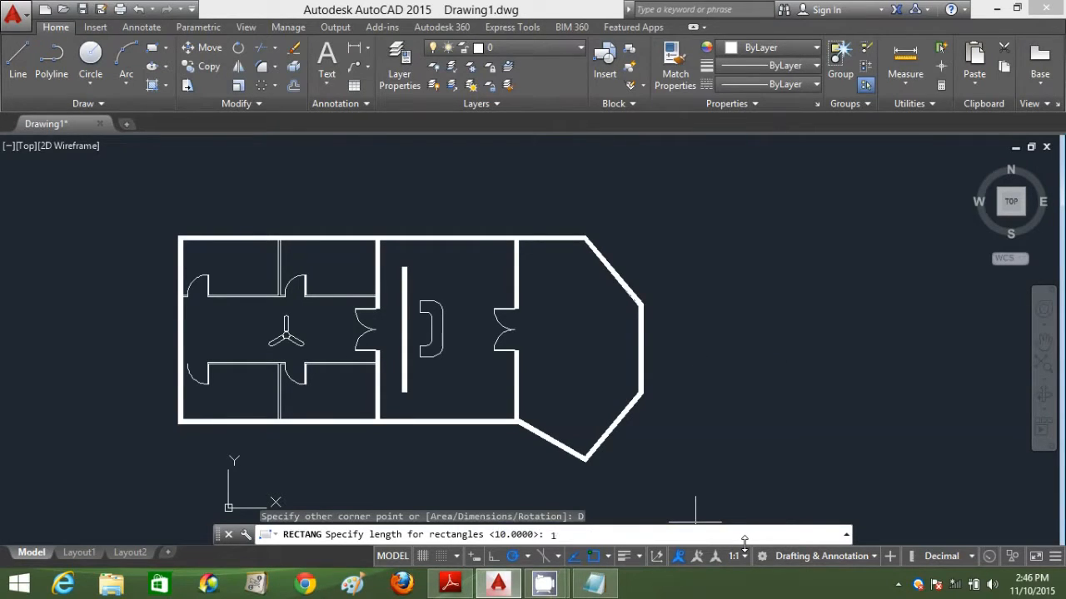
key("Return")
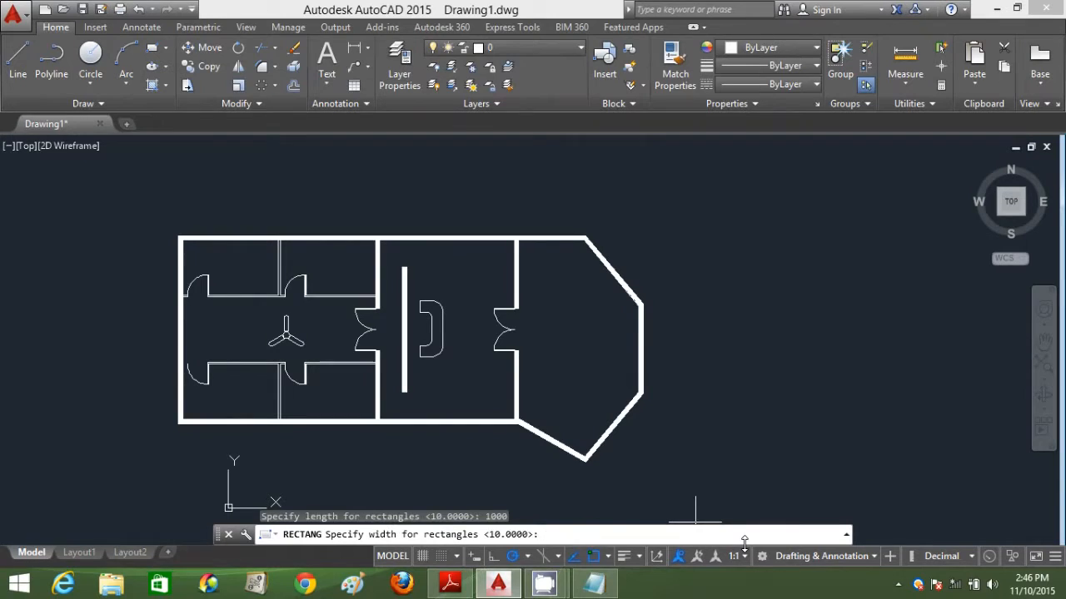
key("Return")
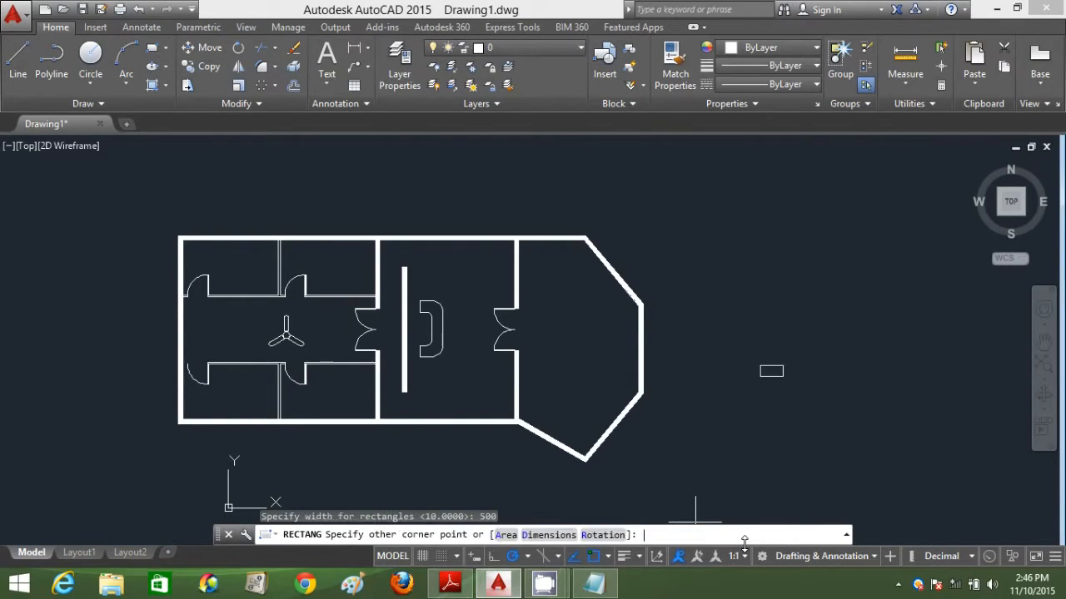
left_click(809, 417)
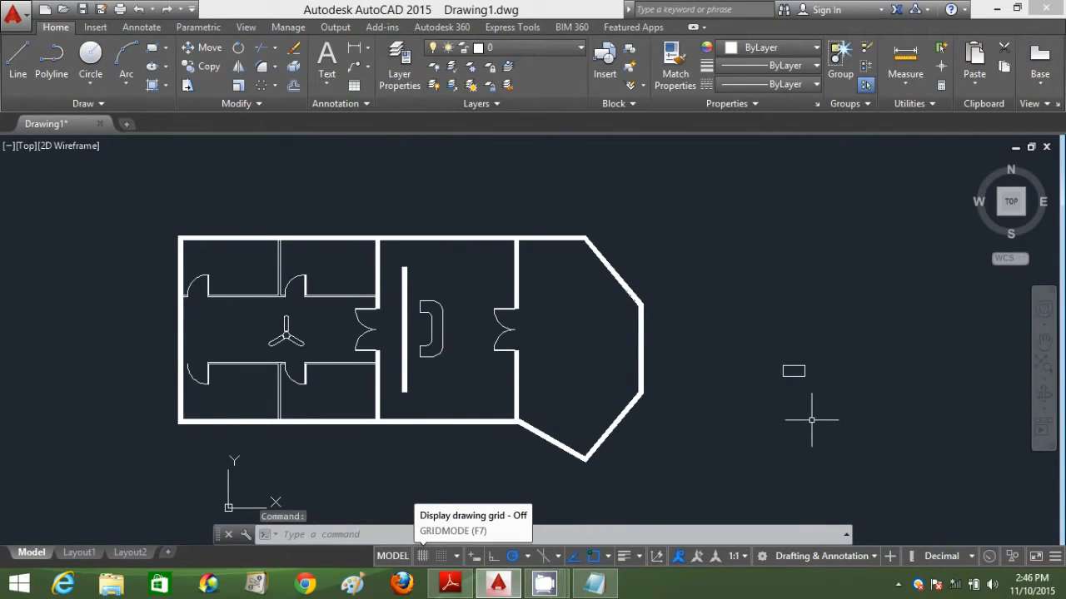
Move the 1000 by 500 rectangle into the small room in the plan's northwest corner.
type("m")
key("Return")
left_click(825, 396)
left_click(733, 316)
key("Return")
left_click(795, 373)
scroll(249, 266, "up", 2)
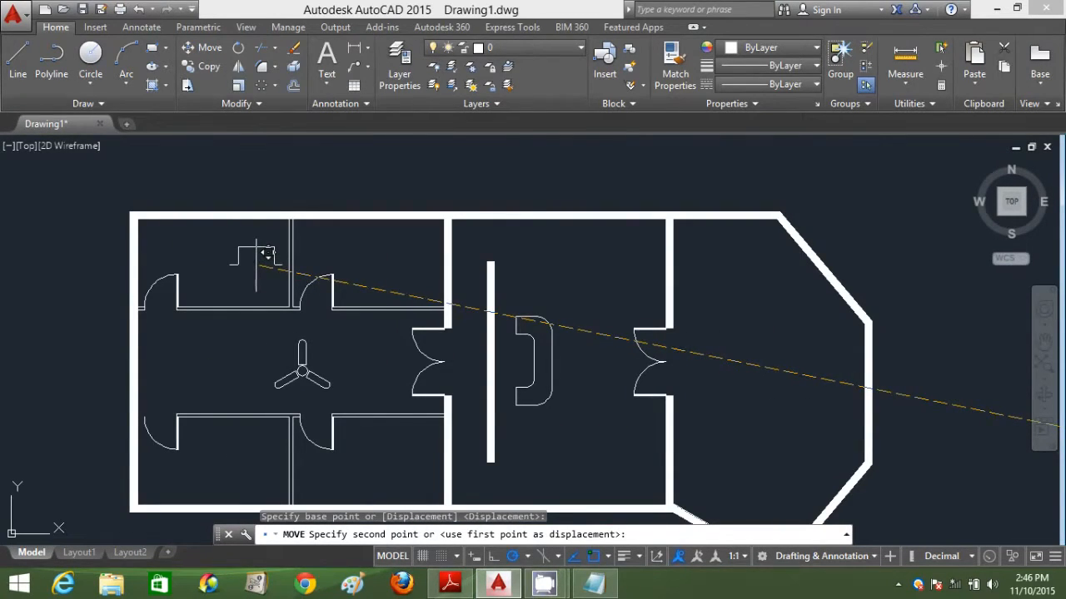
left_click(264, 253)
key("Escape")
scroll(584, 349, "down", 2)
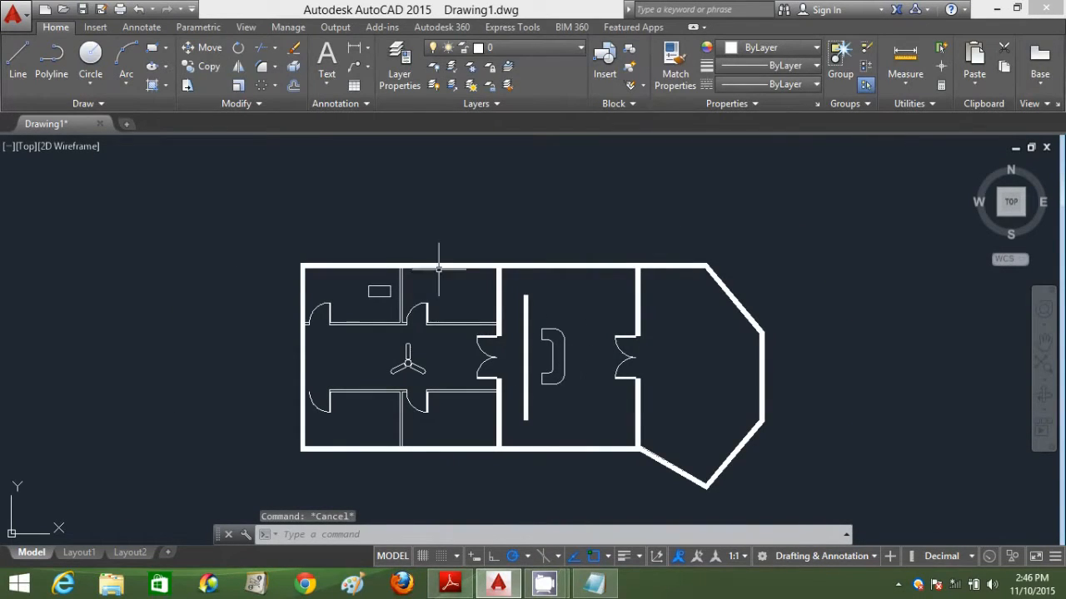
Insert the DesignCenter drawing Home - Space Planner as a block in the empty area east of the floor plan.
left_click(96, 27)
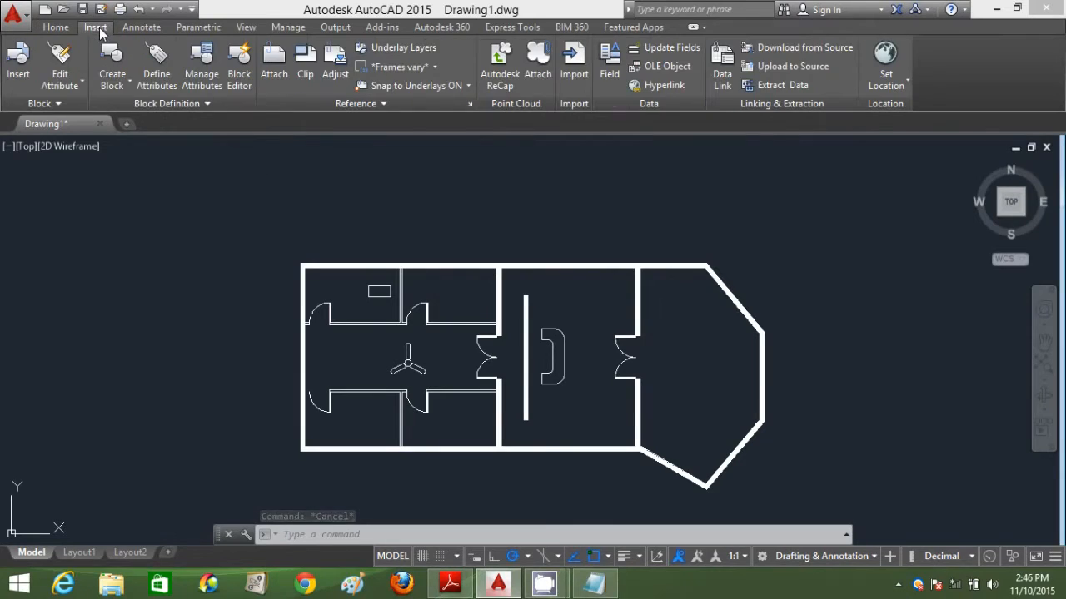
left_click(17, 72)
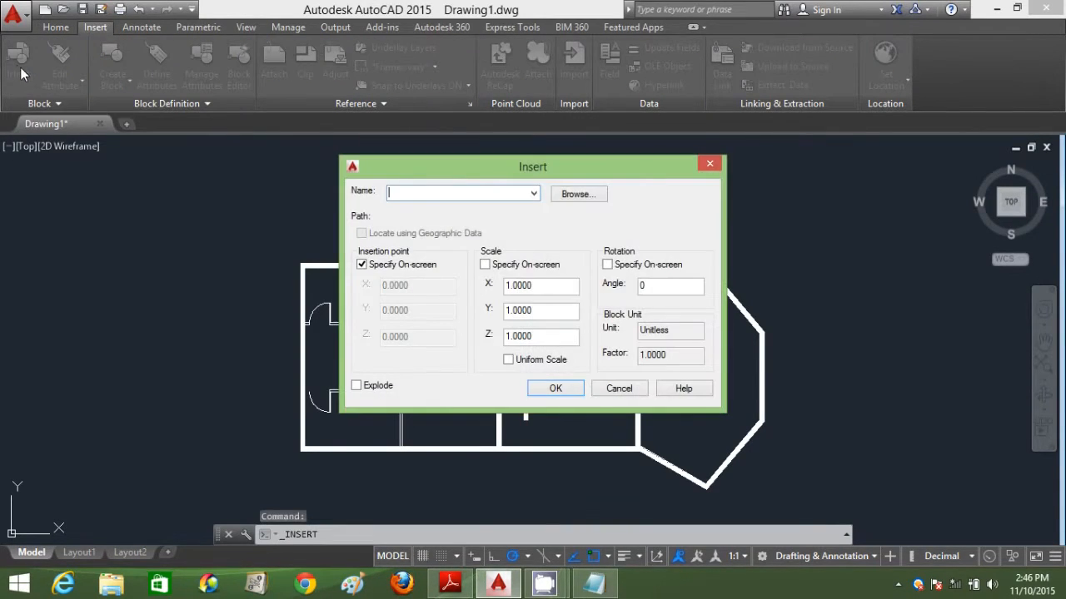
left_click(596, 199)
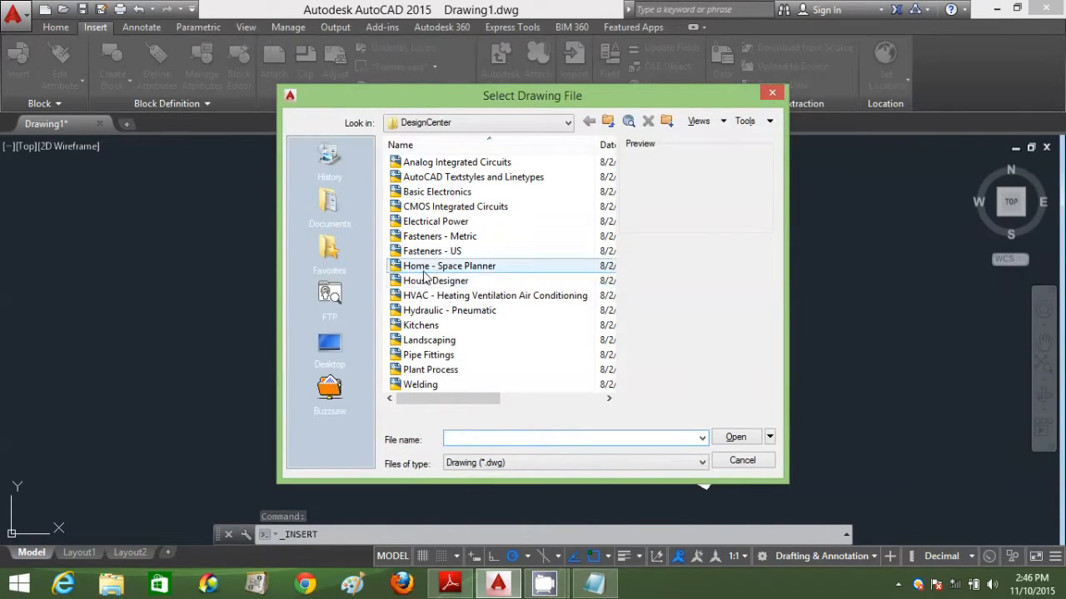
left_click(426, 266)
left_click(426, 283)
left_click(432, 268)
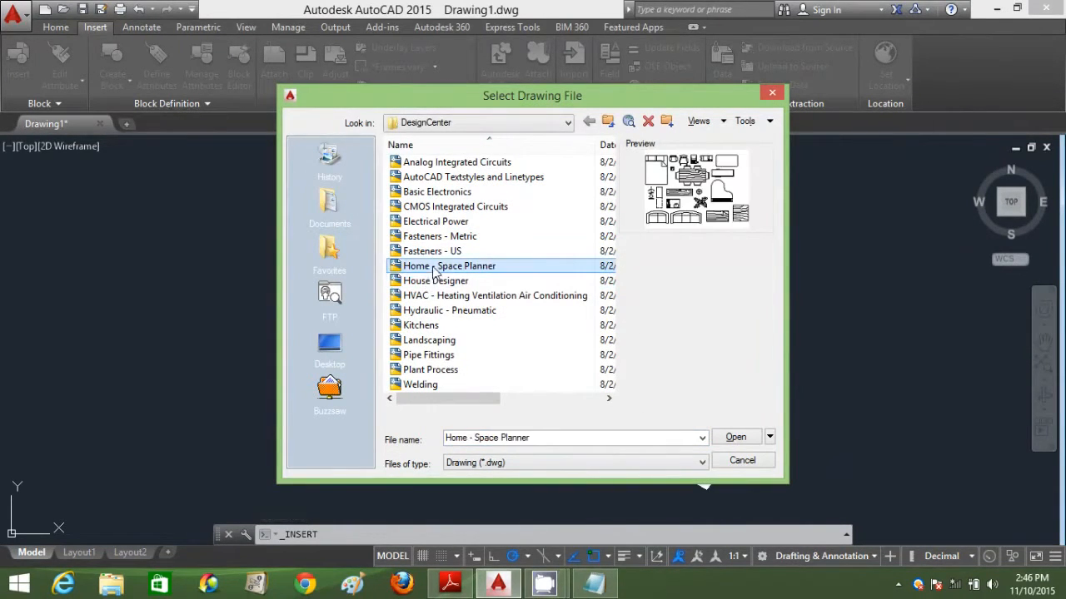
double_click(461, 267)
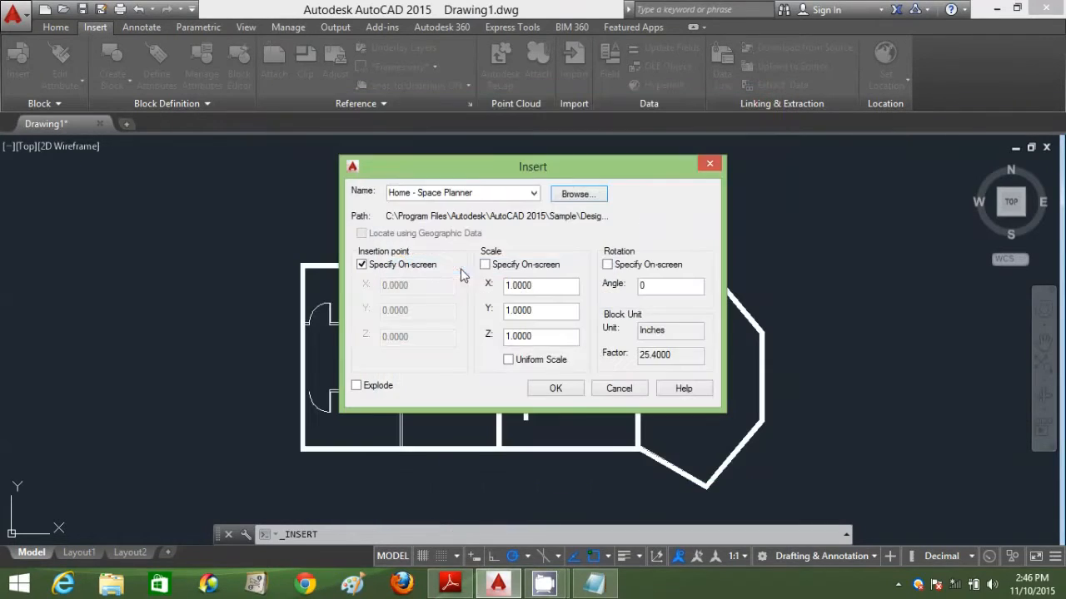
left_click(554, 389)
middle_click_drag(754, 305, 565, 292)
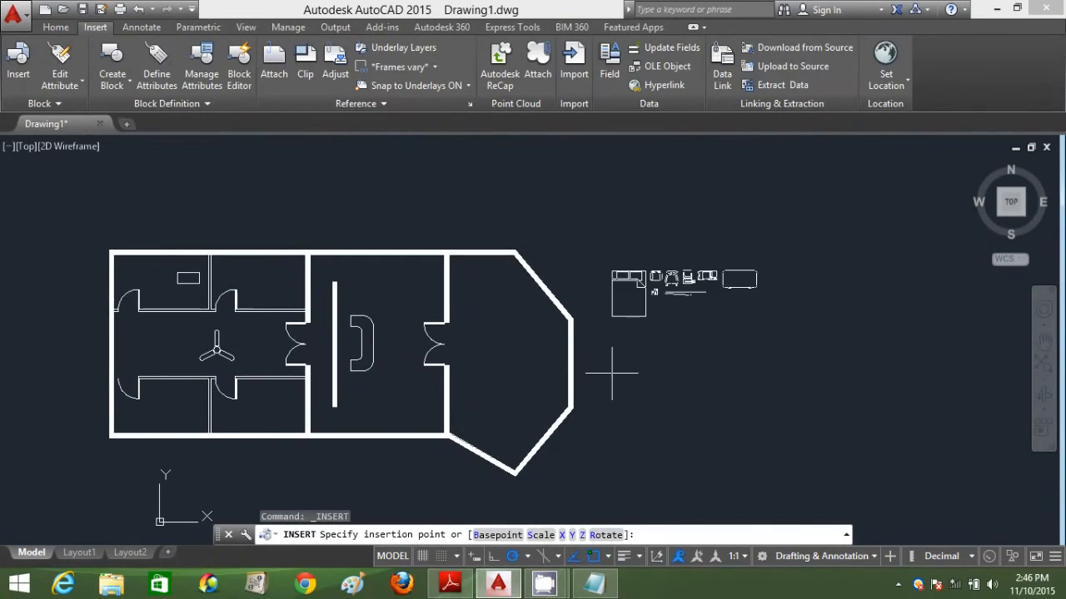
left_click(615, 375)
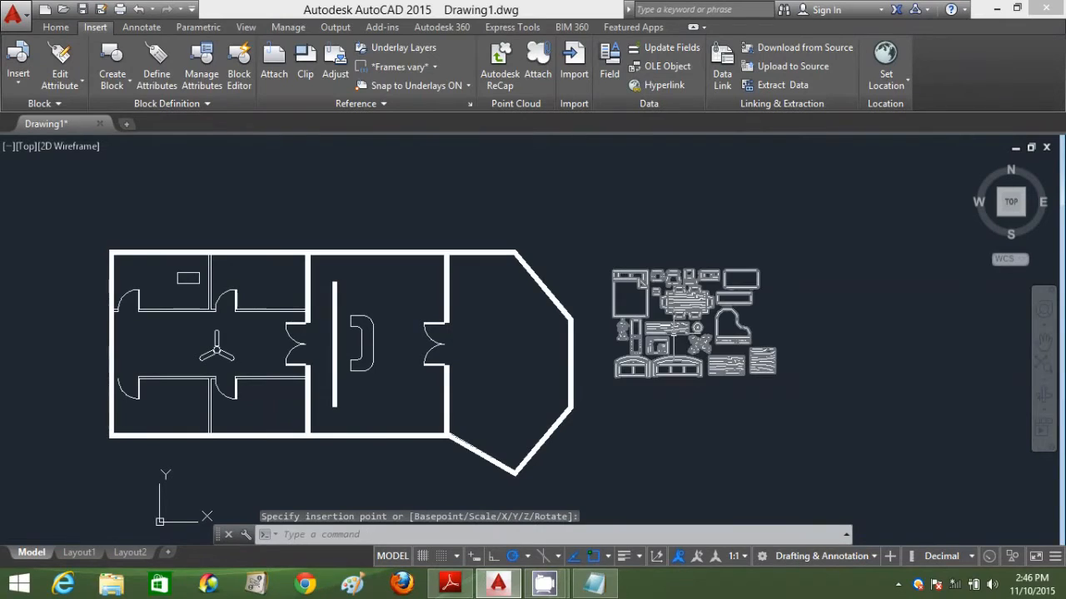
Explode the inserted Home - Space Planner block into separate furniture objects.
left_click(680, 371)
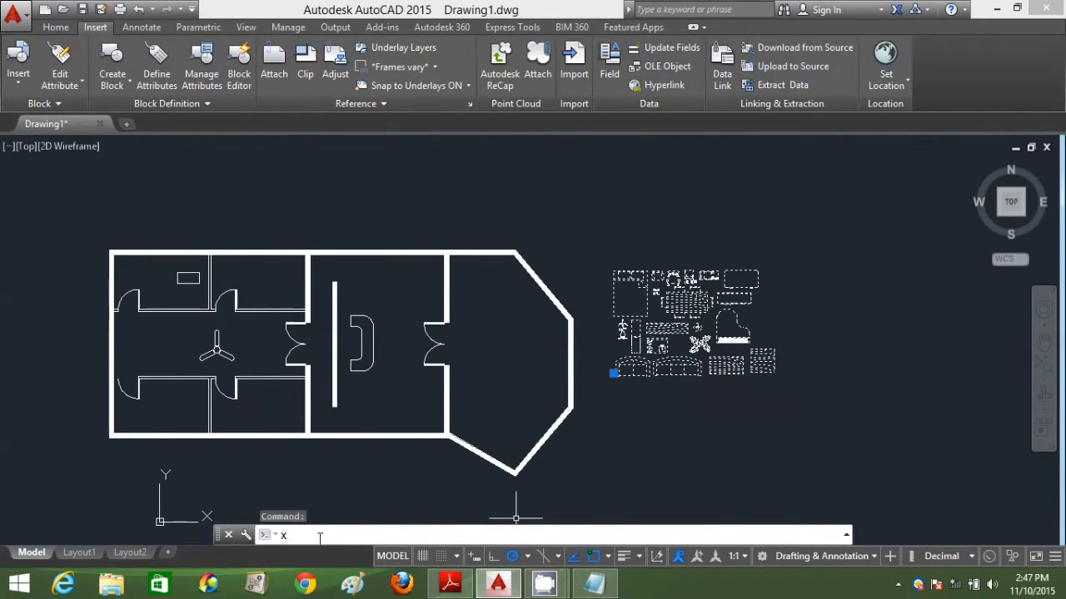
key("Return")
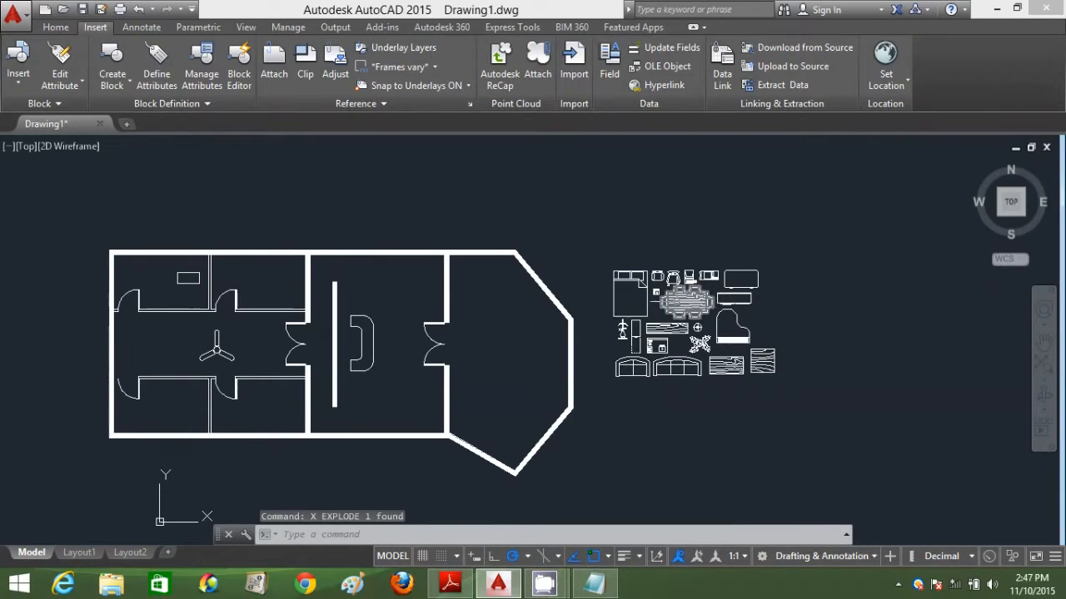
left_click(657, 275)
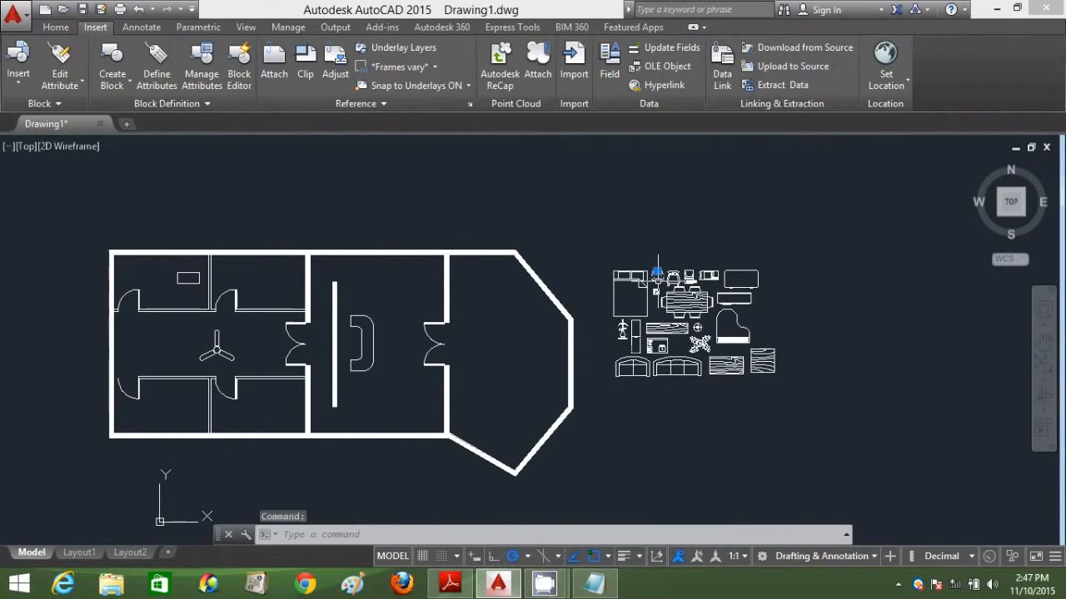
key("Escape")
Copy the small armchair beside the bed in the furniture set to the east side of the curved reception desk.
type("co")
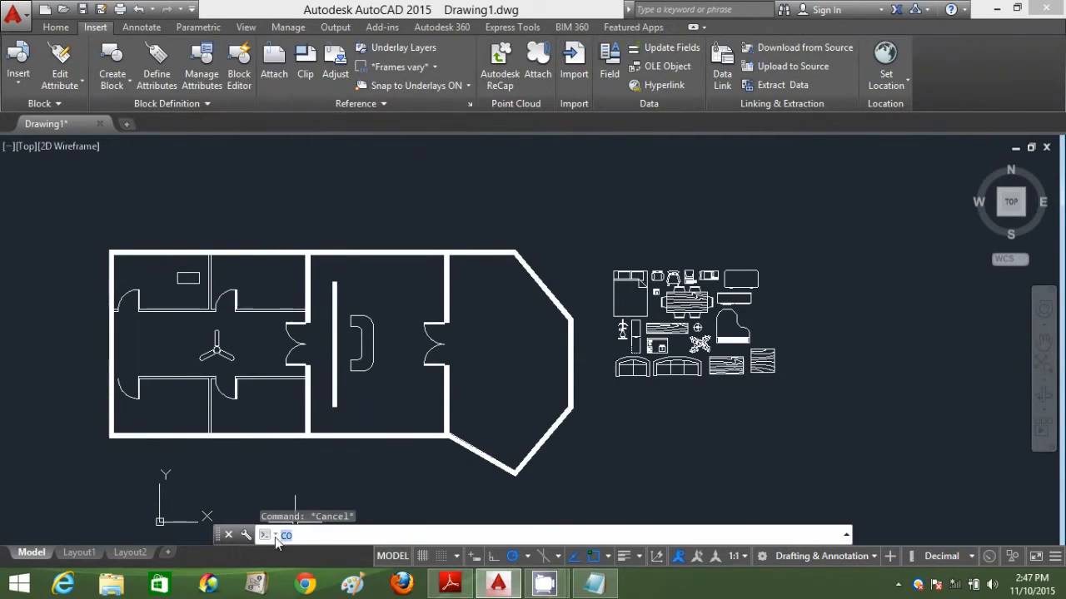
left_click(385, 538)
key("Return")
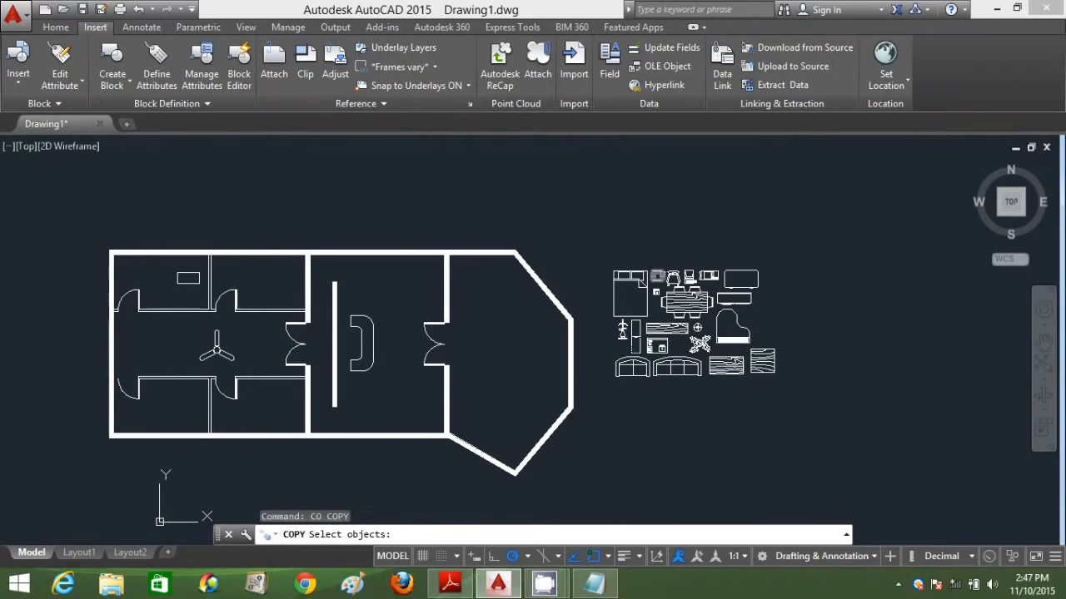
left_click(658, 277)
key("Return")
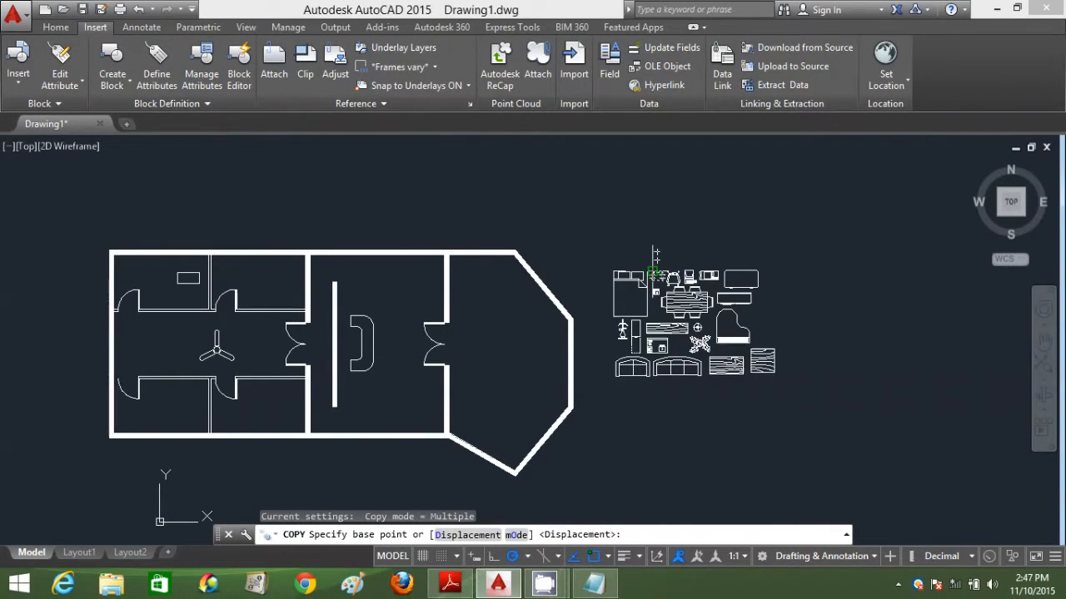
left_click(657, 275)
scroll(359, 320, "up", 2)
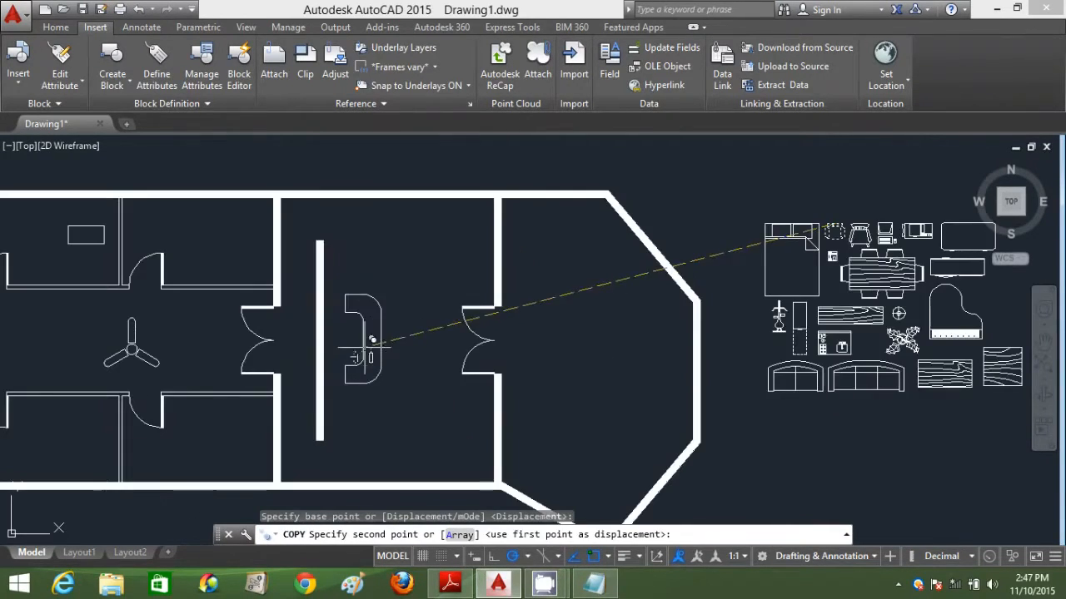
left_click(407, 313)
key("Escape")
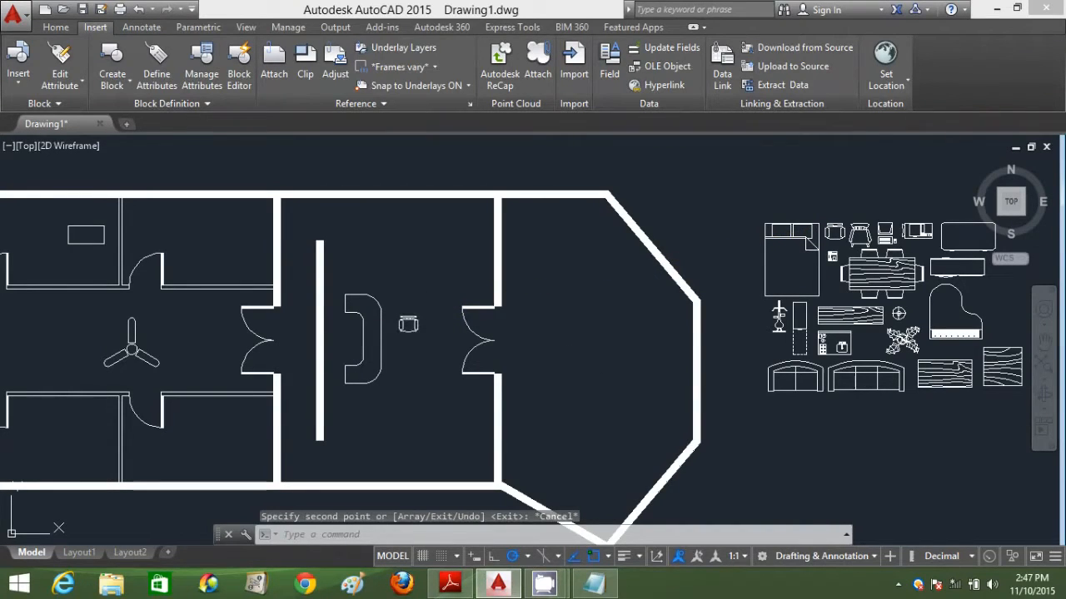
Rotate the copied chair about its centre so that it faces the curved desk at a slight angle.
left_click(59, 28)
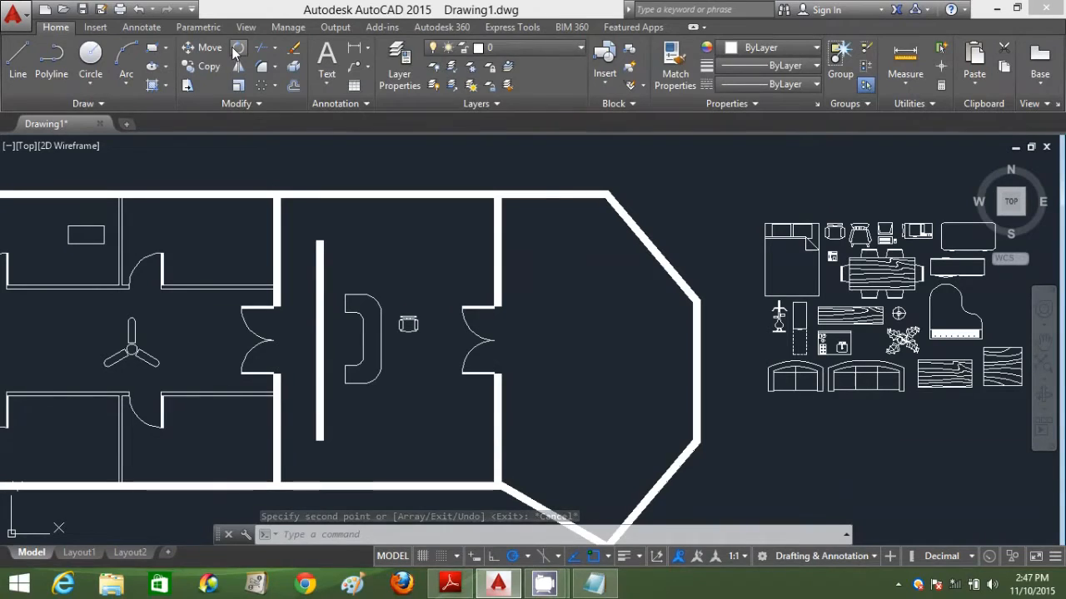
type("RO")
key("Return")
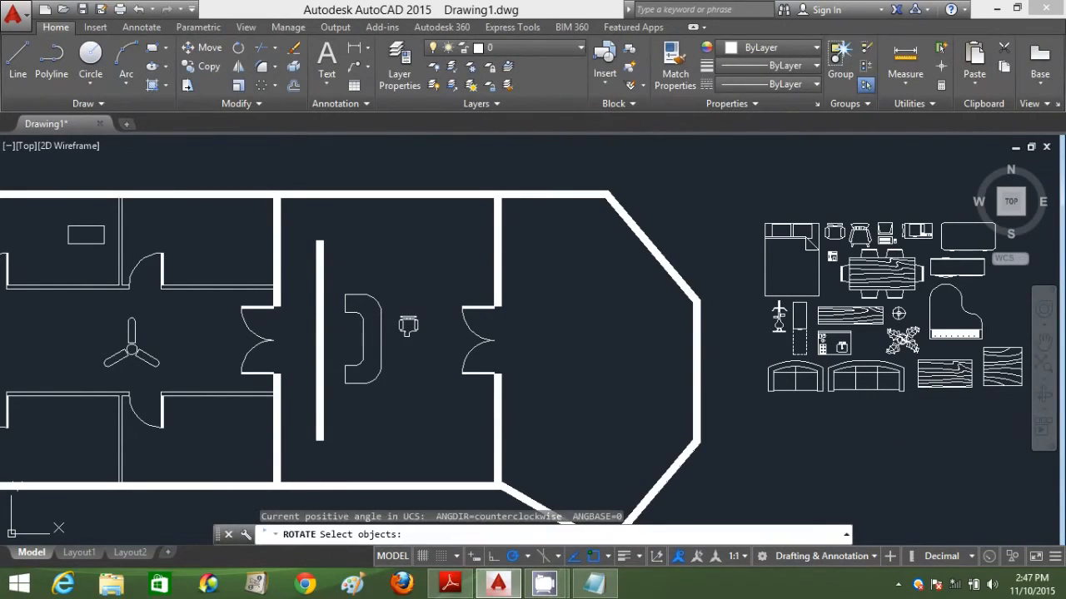
left_click(408, 324)
key("Return")
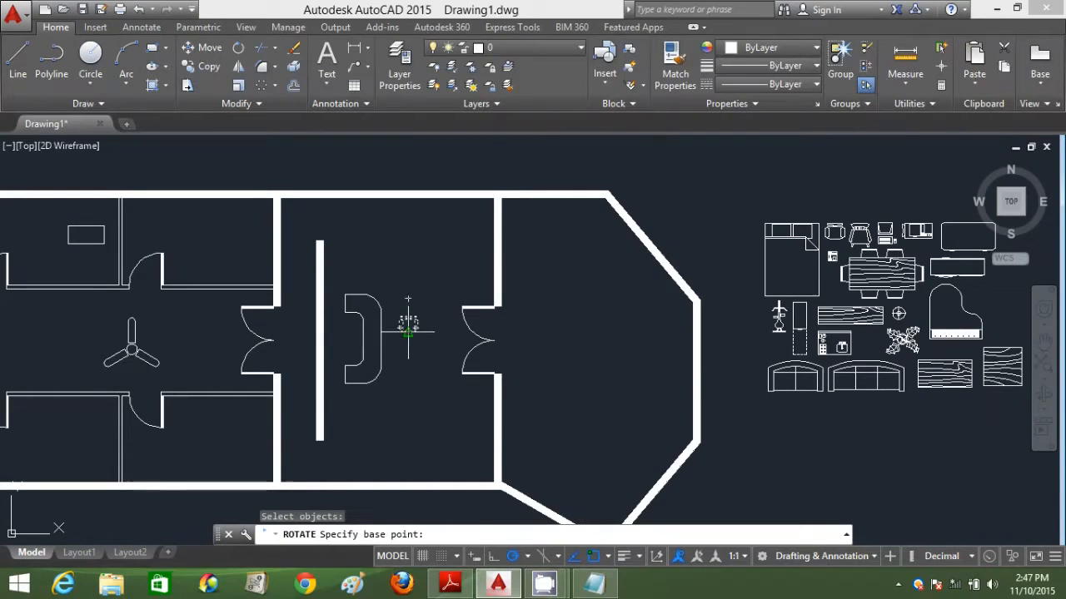
scroll(407, 329, "up", 6)
left_click(397, 313)
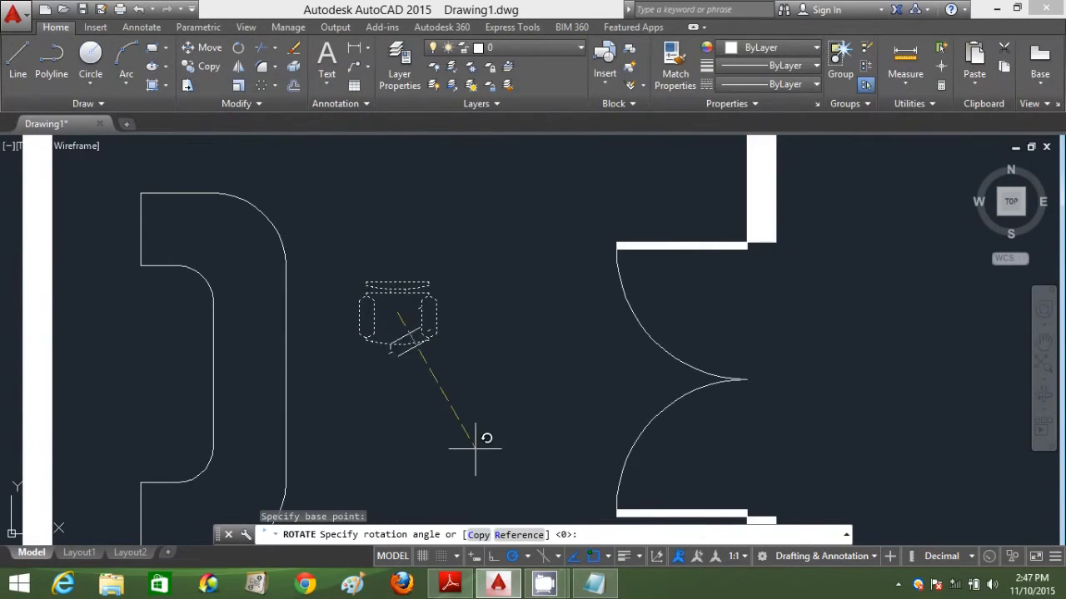
left_click(455, 449)
key("Escape")
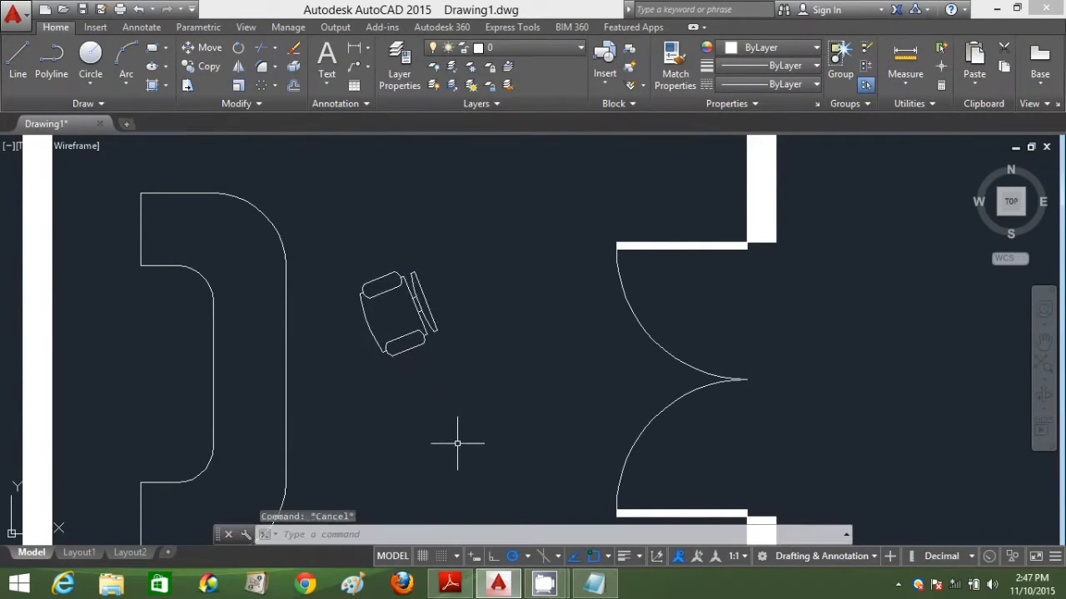
Move the rotated chair horizontally westward until it sits close to the curved desk's outer edge.
type("M")
key("Return")
left_click(457, 375)
left_click(400, 317)
key("Return")
left_click(517, 369)
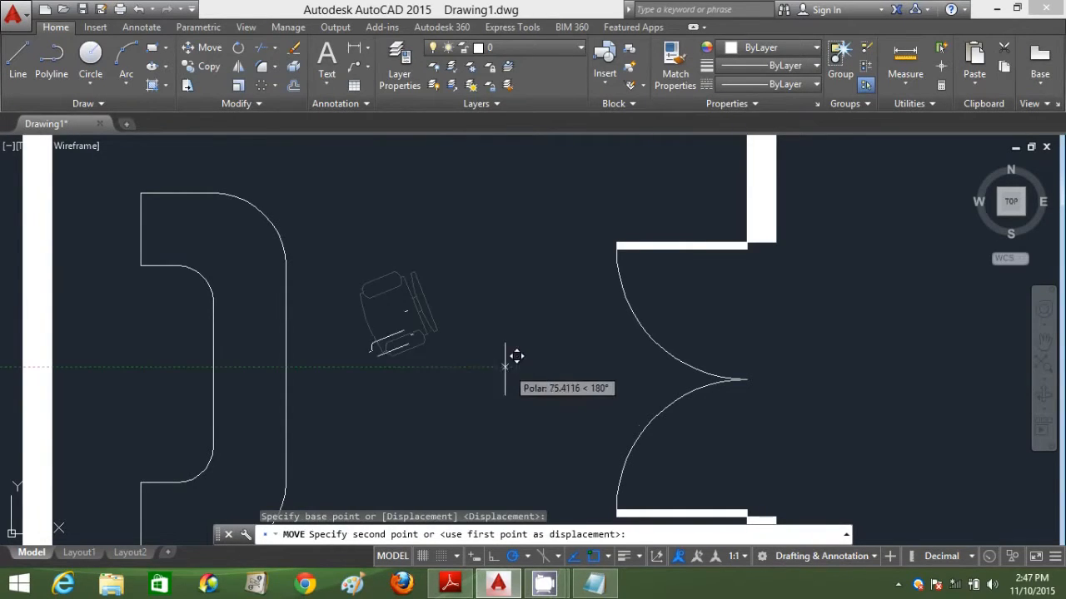
left_click(456, 369)
key("Escape")
Mirror the chair across a horizontal line through the middle of the desk's outer edge, keeping the original.
type("MI")
key("Return")
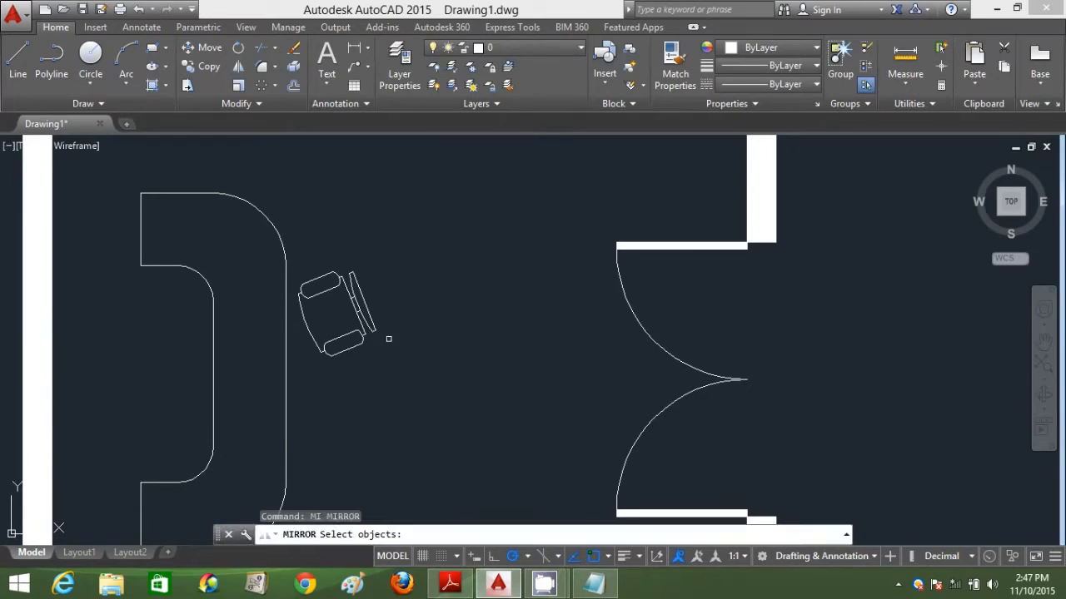
left_click(353, 333)
key("Return")
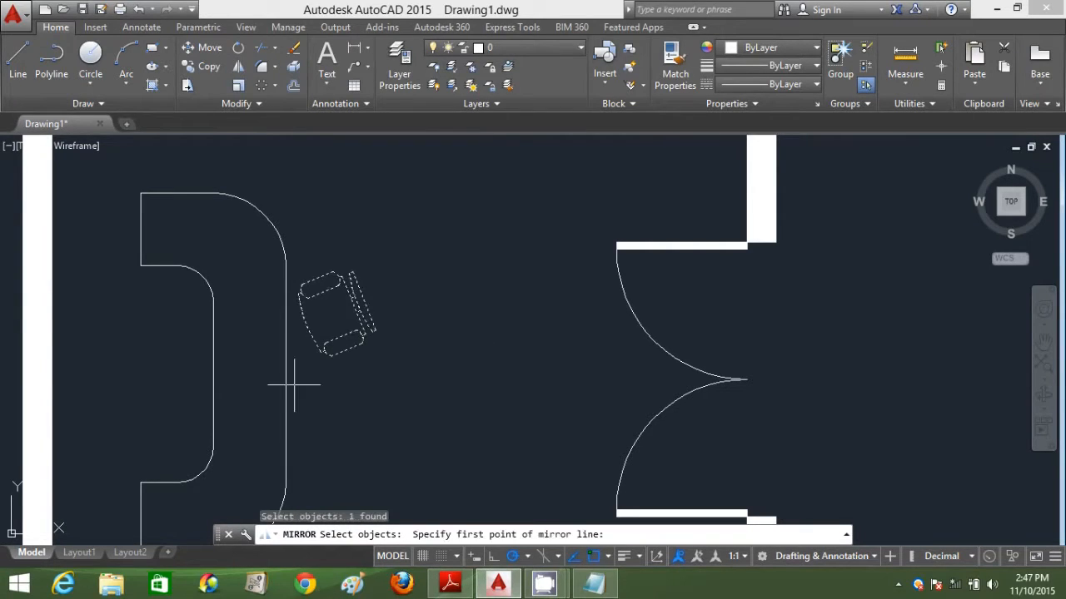
left_click(285, 375)
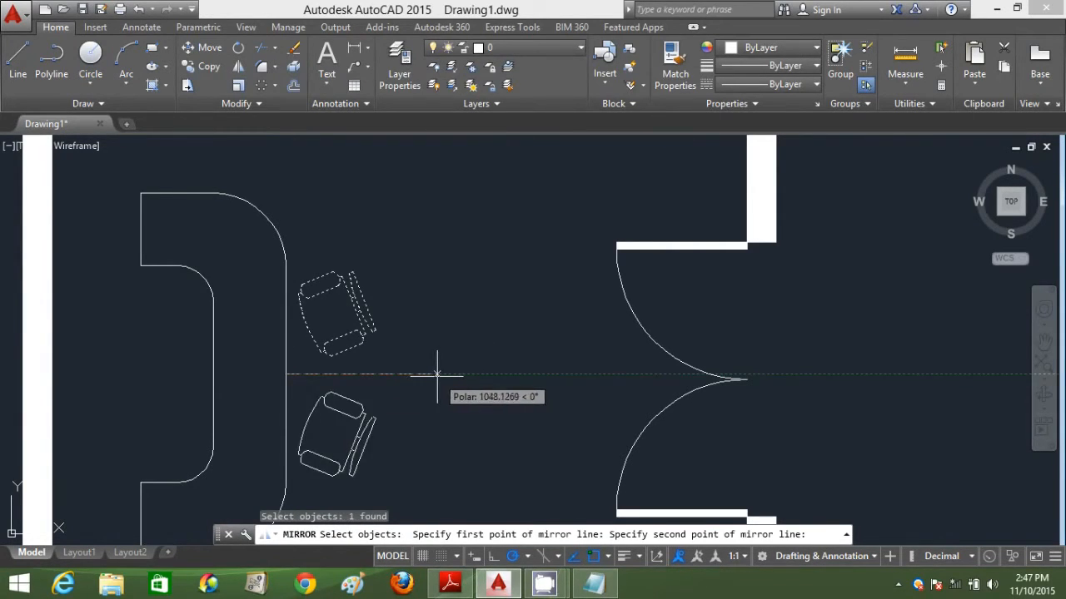
left_click(438, 376)
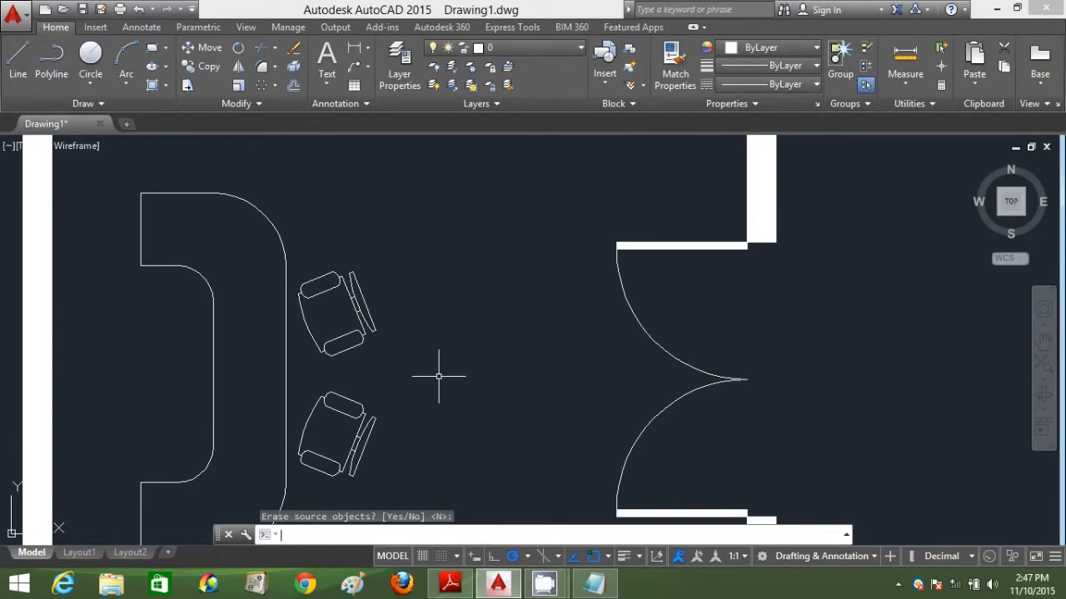
Mirror both chairs across a vertical line through the desk to its inner side, keeping the originals.
type("NI")
key("Return")
left_click(412, 469)
left_click(327, 279)
key("Return")
left_click(243, 239)
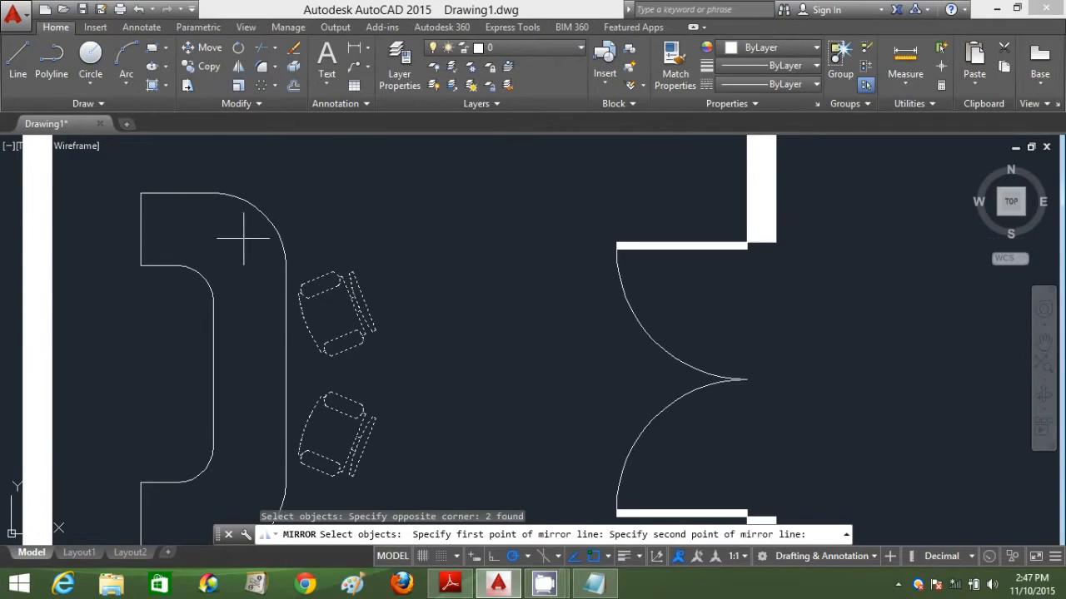
left_click(244, 418)
key("Return")
left_click(513, 395)
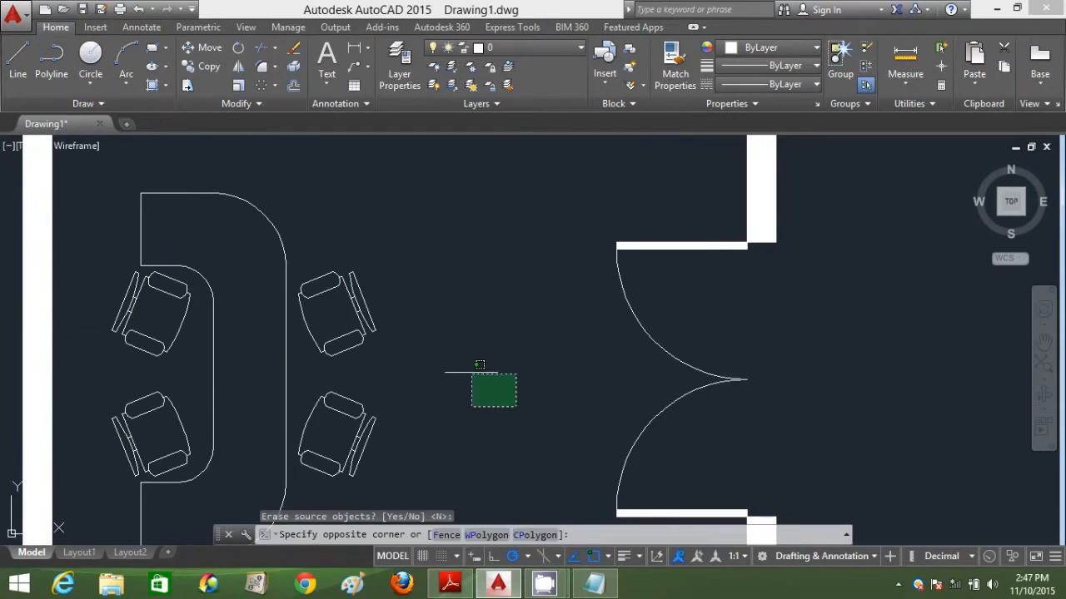
Move the loose office chair from the furniture set outside the plan to just above the desk in the upper-left office.
scroll(466, 362, "down", 3)
scroll(583, 325, "down", 3)
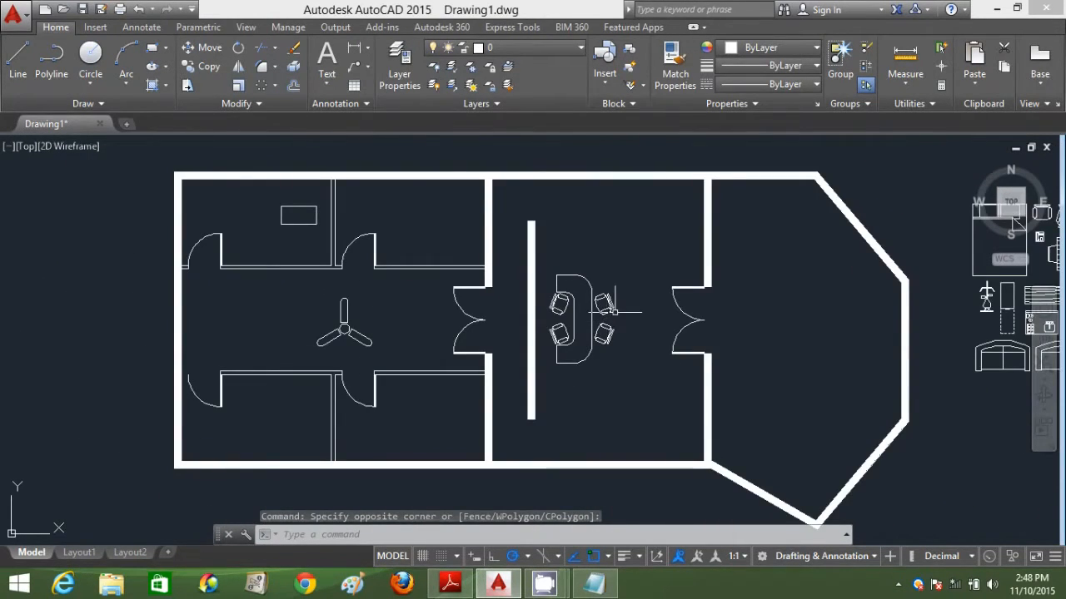
scroll(623, 305, "up", 2)
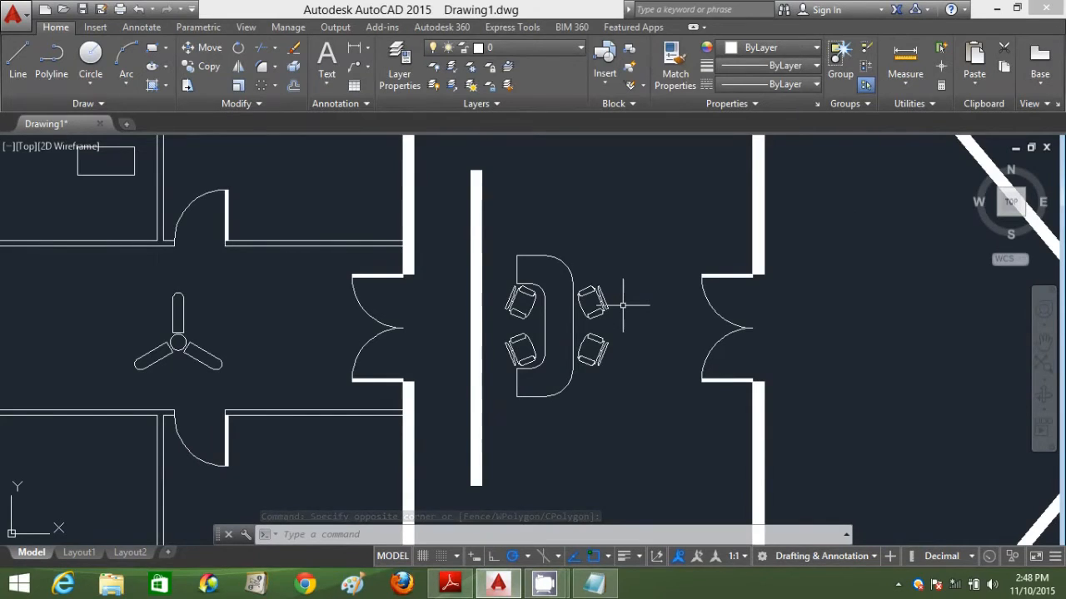
scroll(622, 306, "down", 2)
middle_click_drag(1016, 220, 921, 223)
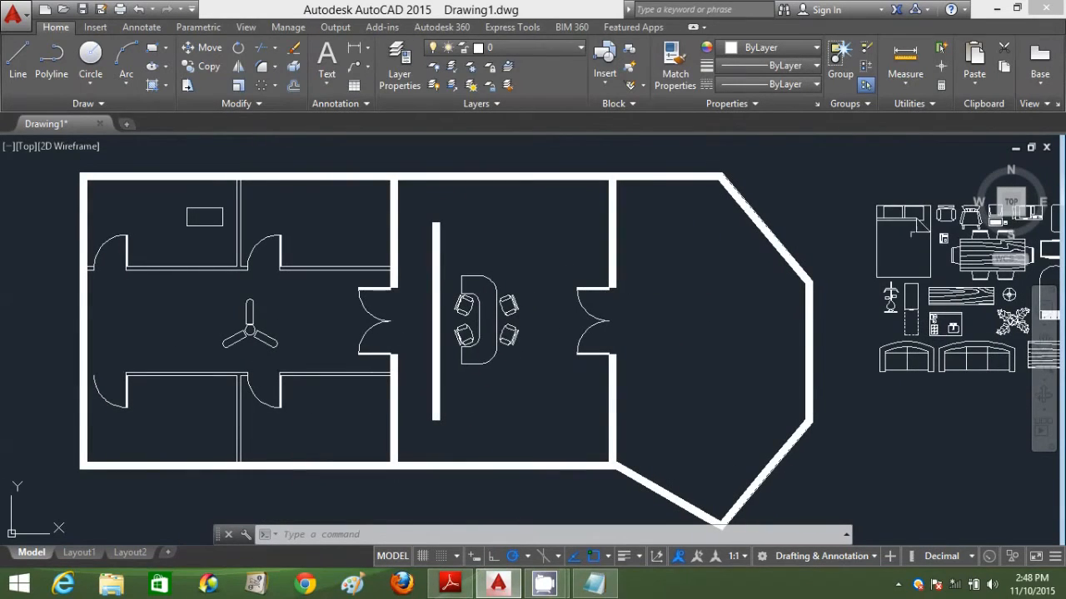
left_click(945, 213)
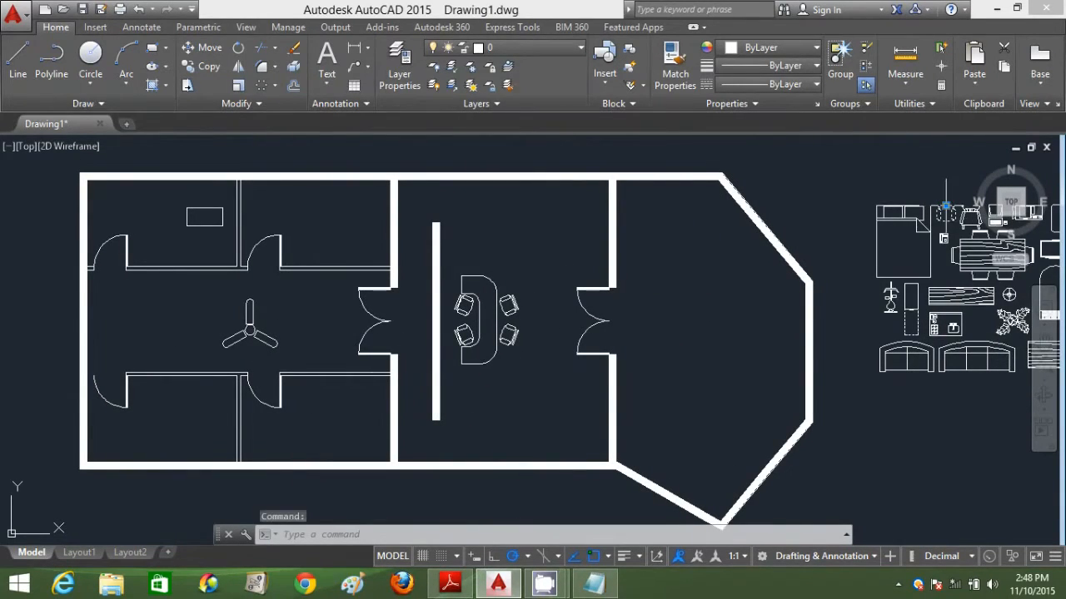
scroll(209, 223, "up", 2)
scroll(202, 235, "up", 2)
middle_click_drag(224, 243, 269, 315)
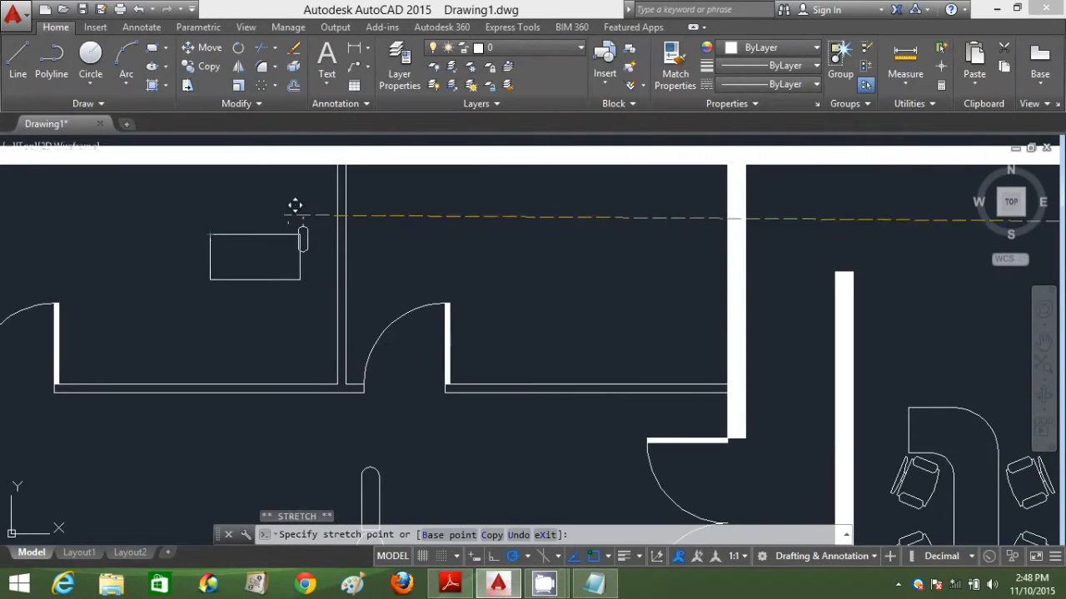
left_click(280, 180)
key("Escape")
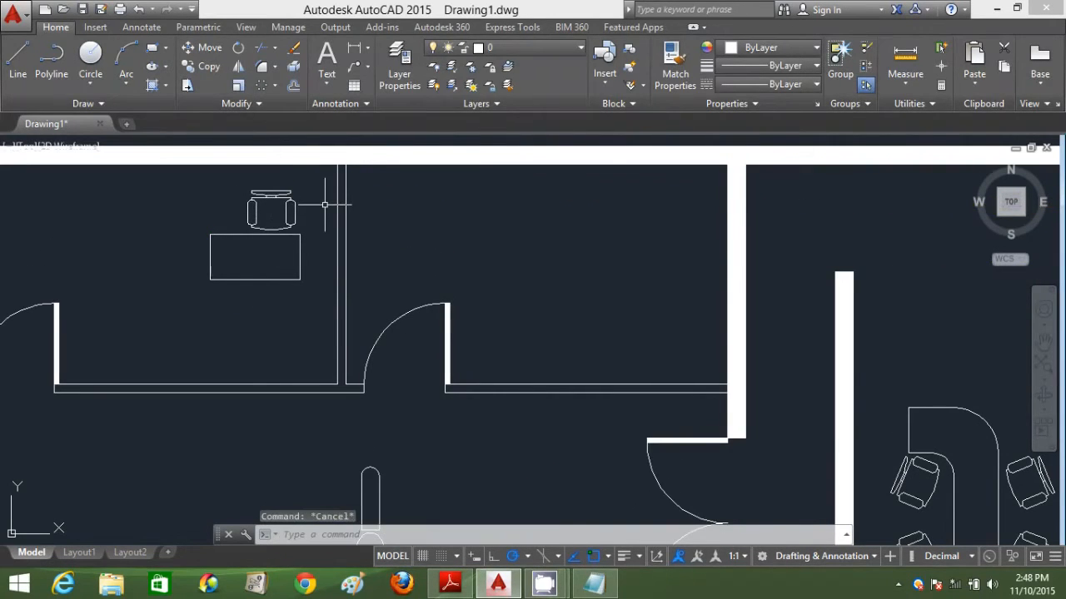
Rotate the upper-left office chair about its centre so that it stands at a slight angle to the desk.
type("RO")
key("Return")
left_click(255, 207)
key("Return")
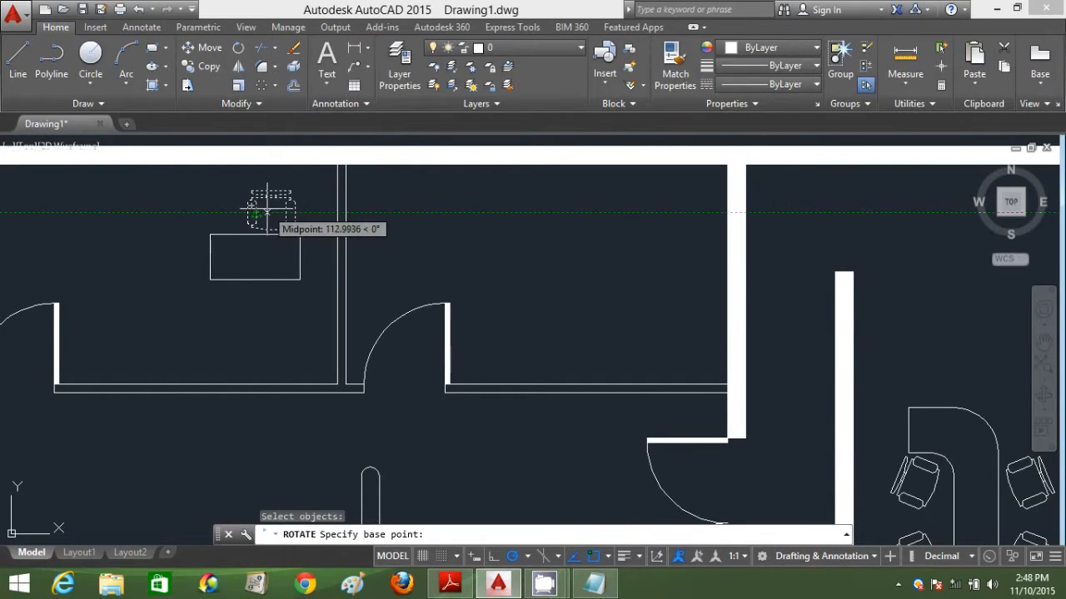
left_click(271, 214)
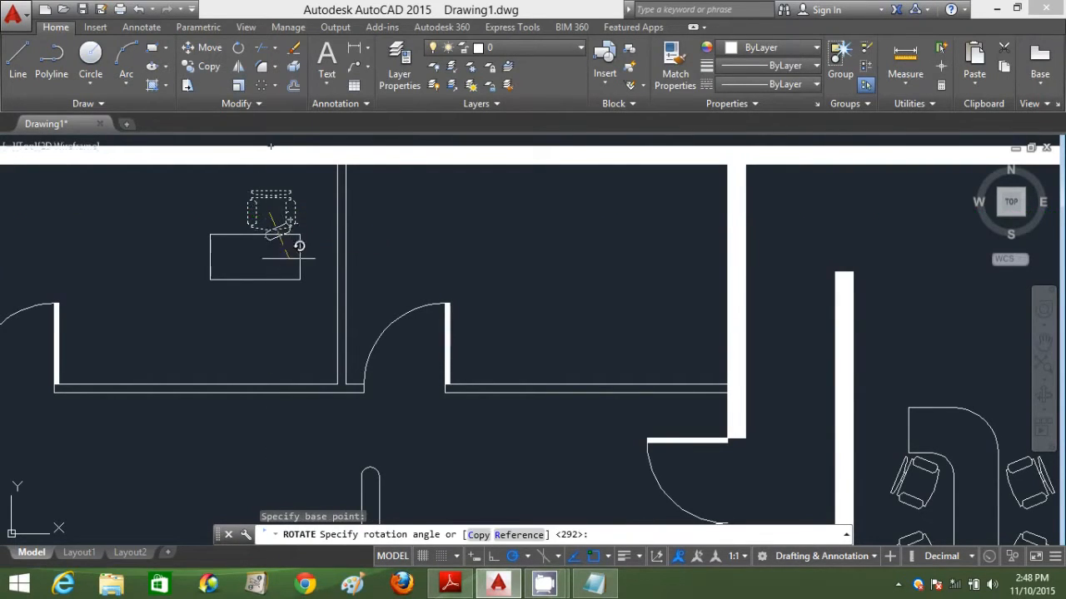
left_click(435, 274)
scroll(435, 278, "down", 2)
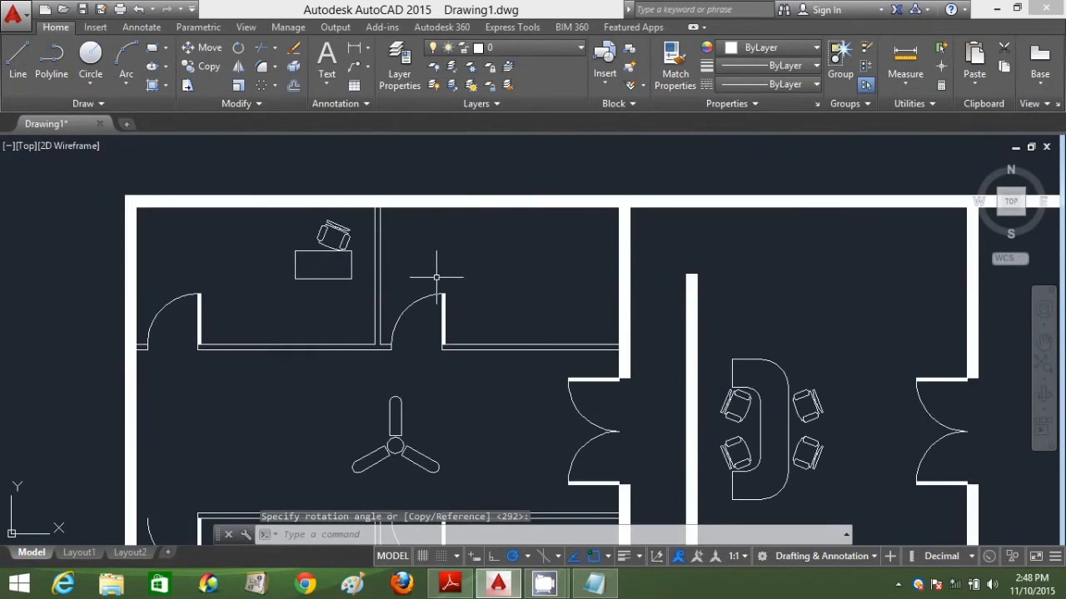
Copy the desk and chair horizontally from the upper-left office into the adjoining upper office, near its east wall.
type("co")
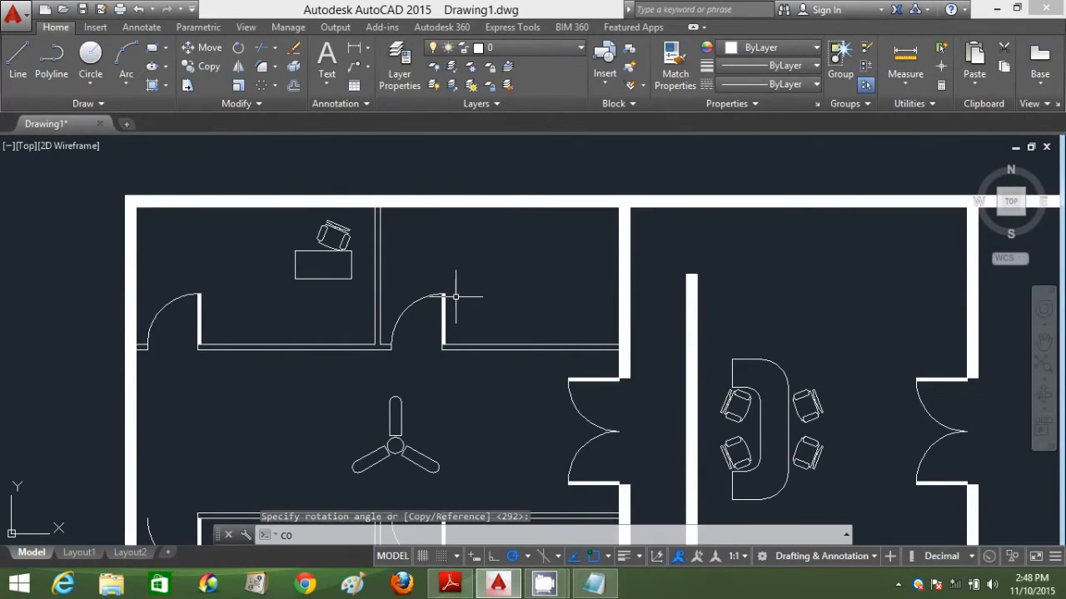
key("Return")
left_click(342, 291)
left_click(289, 233)
key("Return")
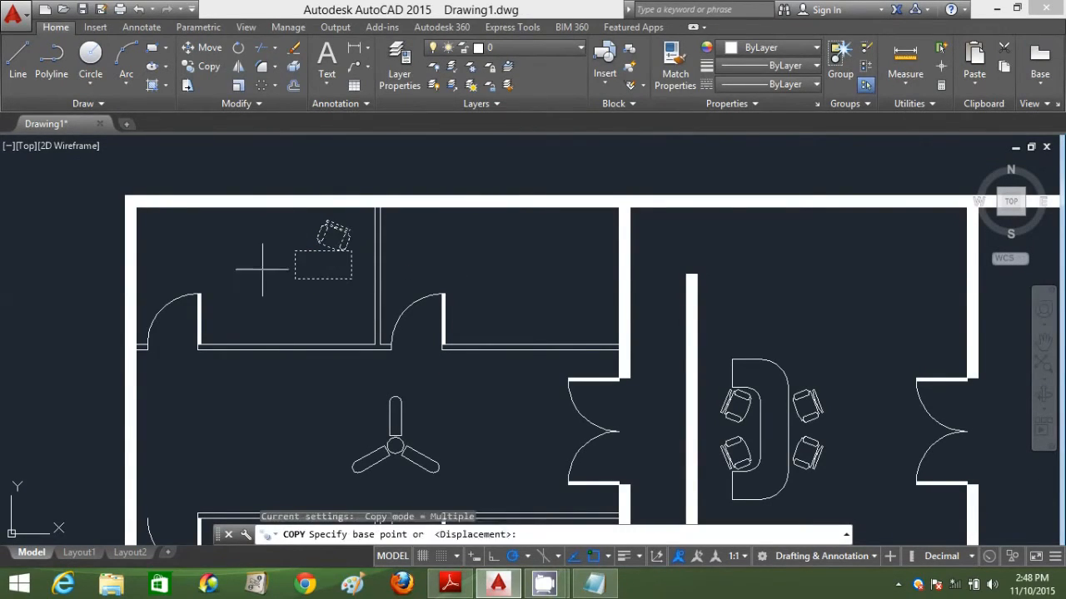
left_click(259, 261)
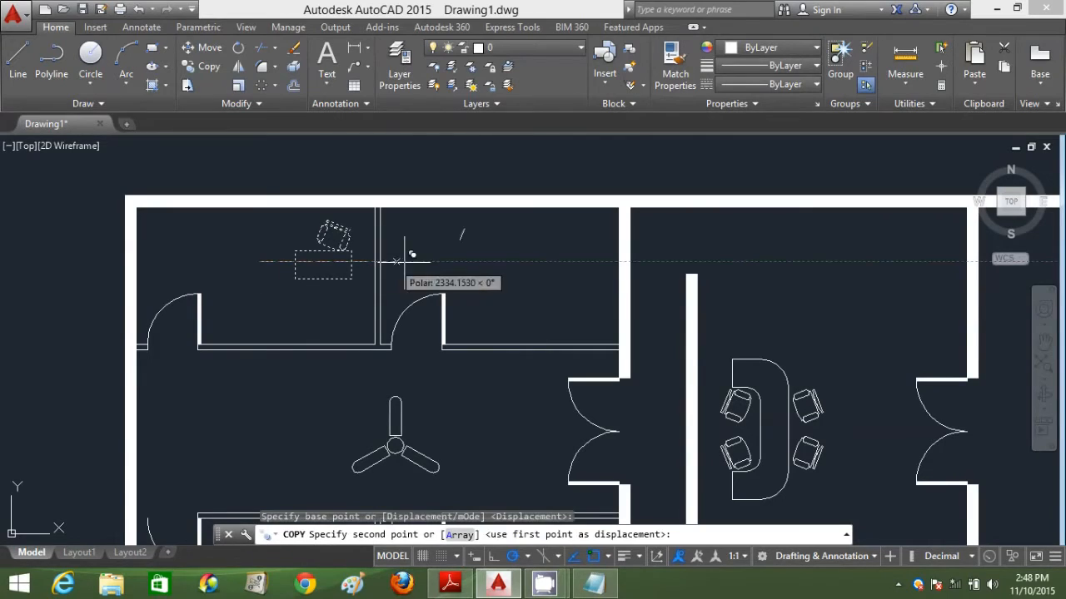
left_click(518, 261)
key("Escape")
Mirror both upper desks and chairs into the lower offices across a horizontal line from the outer west wall's midpoint, keeping the originals.
type("MI")
key("Return")
left_click(604, 293)
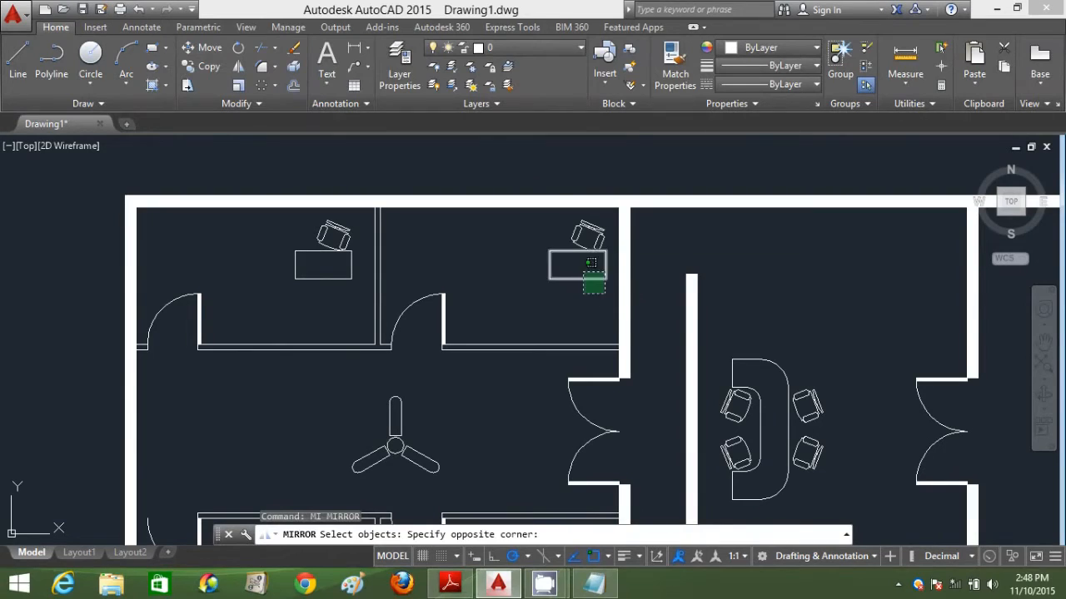
left_click(561, 237)
left_click(355, 306)
left_click(288, 218)
key("Return")
left_click(136, 432)
left_click(214, 424)
key("Return")
scroll(283, 422, "down", 3)
middle_click_drag(297, 419, 300, 301)
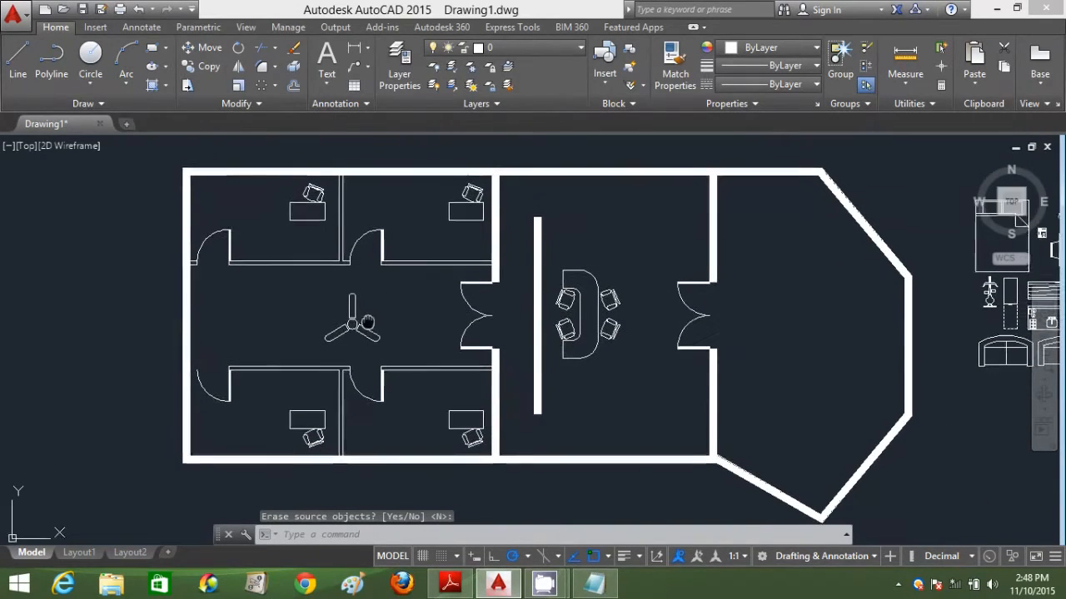
middle_click_drag(365, 316, 369, 329)
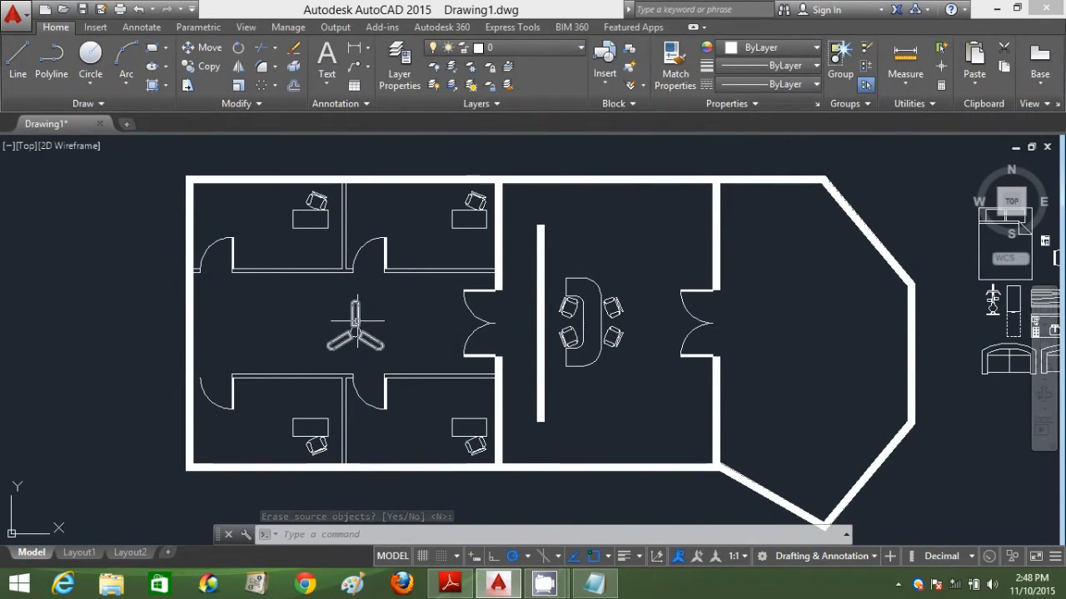
Undo the last pan and zoom changes of the floor plan view.
type("u")
key("Return")
scroll(357, 320, "down", 3)
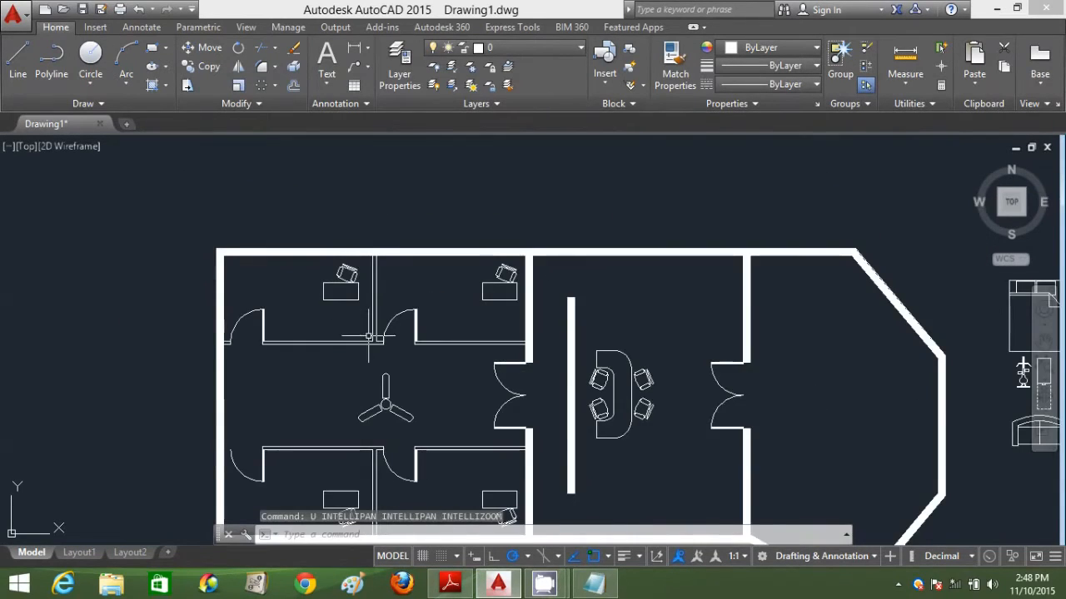
middle_click_drag(400, 376, 411, 306)
Repeat the mirror of the two upper desk-and-chair sets about the horizontal line through the west wall's midpoint, without erasing the sources.
left_click(308, 535)
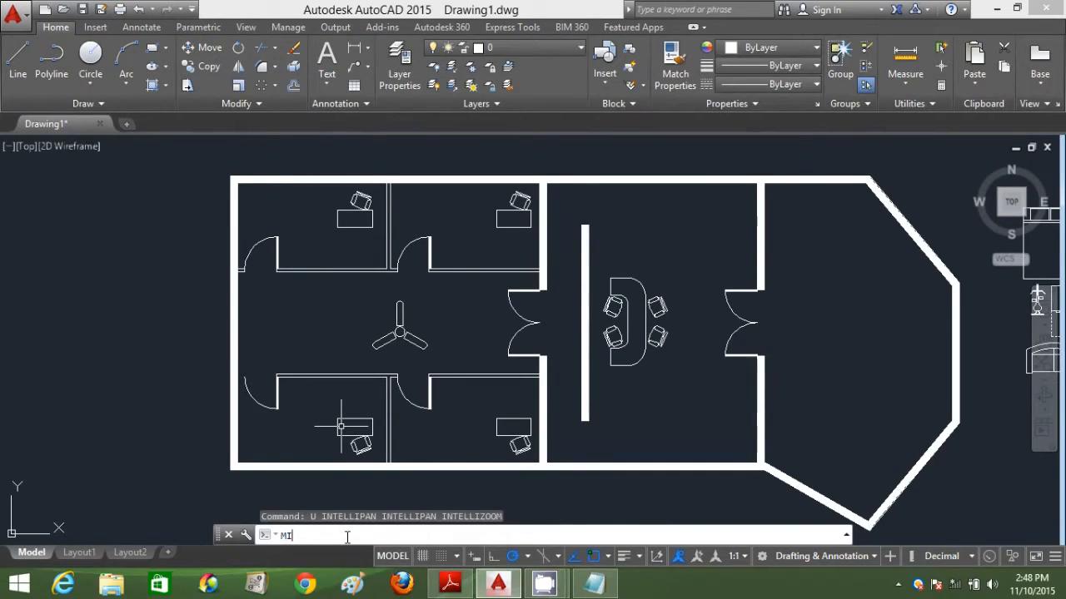
left_click(321, 537)
key("Return")
left_click(524, 243)
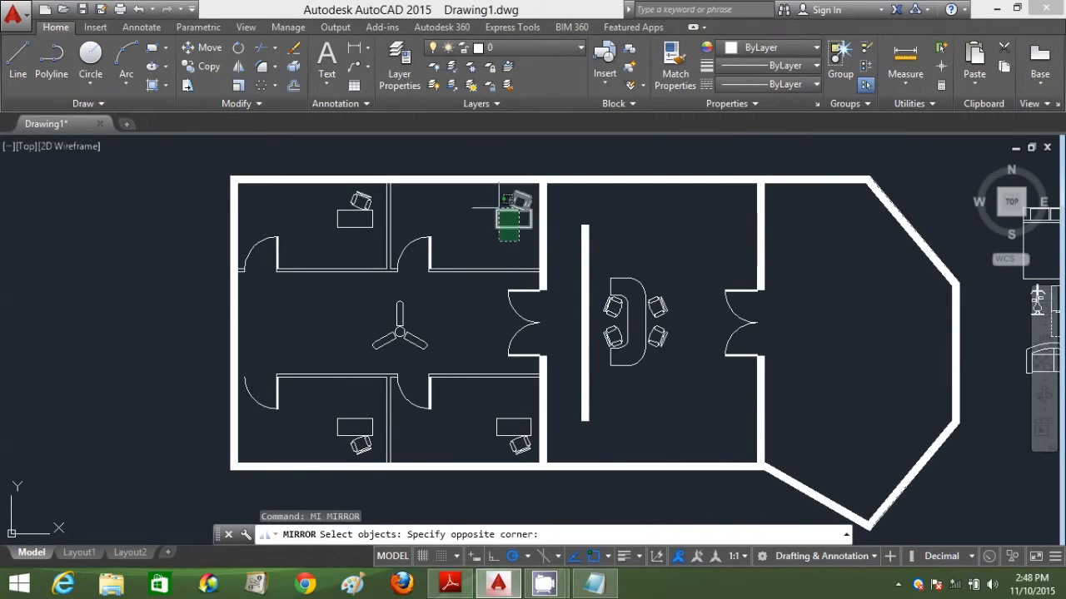
left_click(489, 202)
left_click(373, 236)
left_click(315, 177)
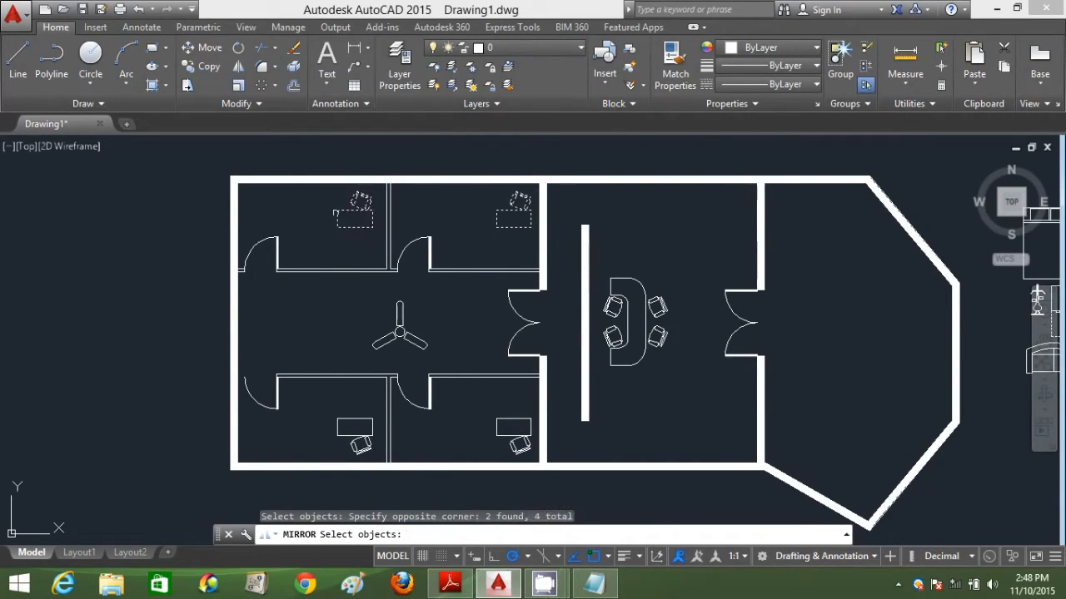
key("Return")
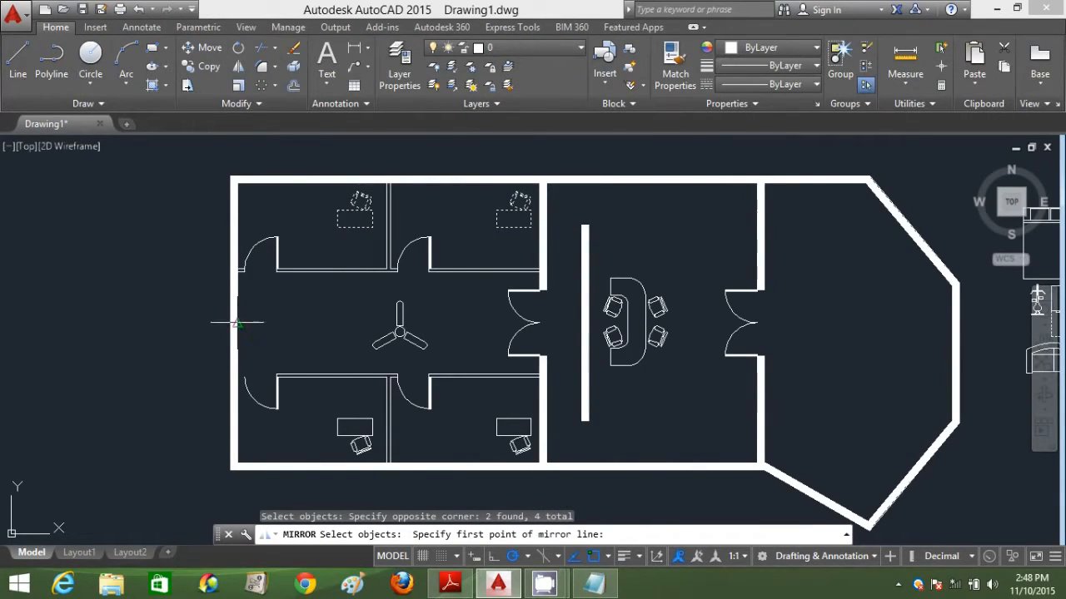
left_click(238, 323)
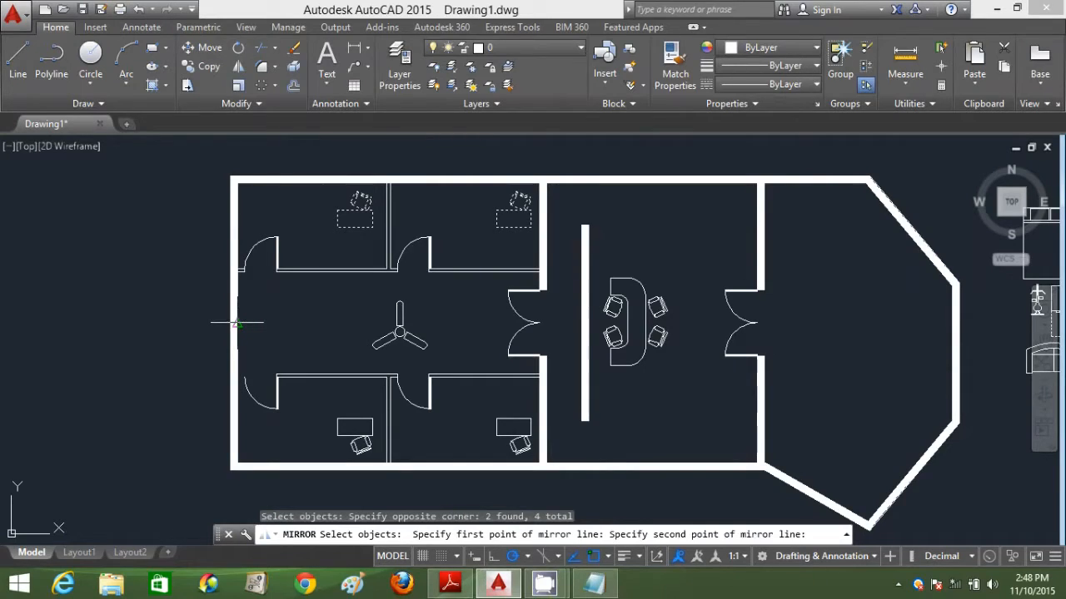
left_click(345, 321)
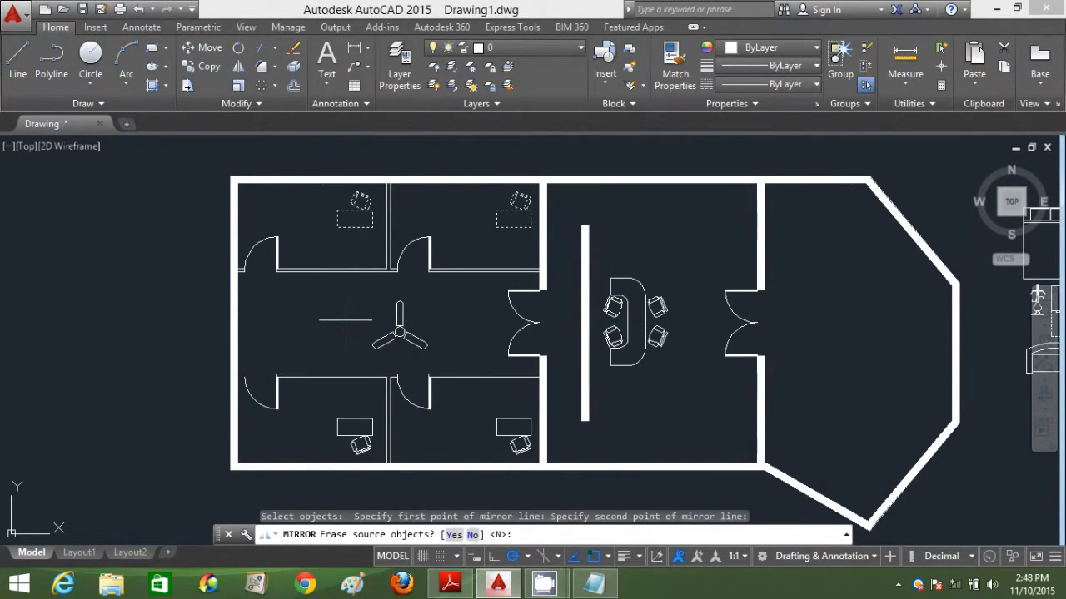
key("Return")
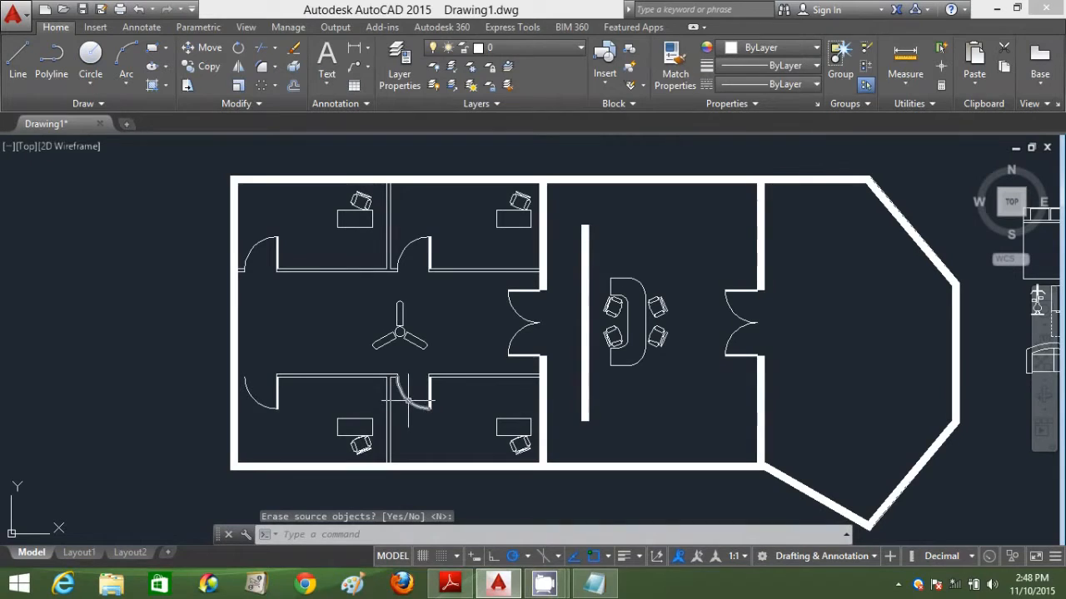
Check the reference floor plan PDF in Adobe Reader and move the three-seat sofa from the furniture set to the reception room's upper wall.
left_click(451, 586)
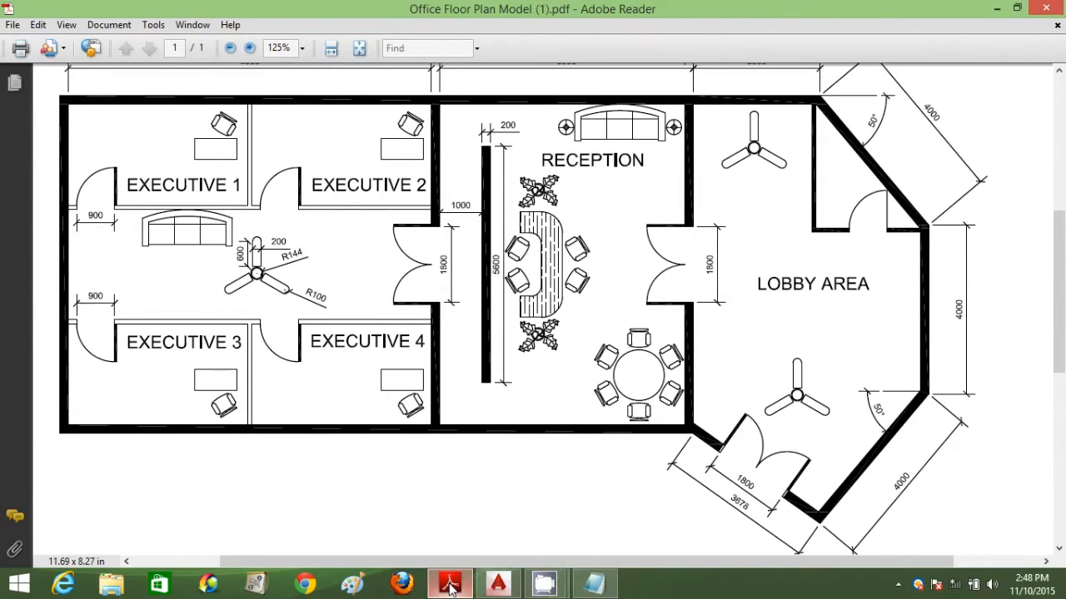
left_click(450, 587)
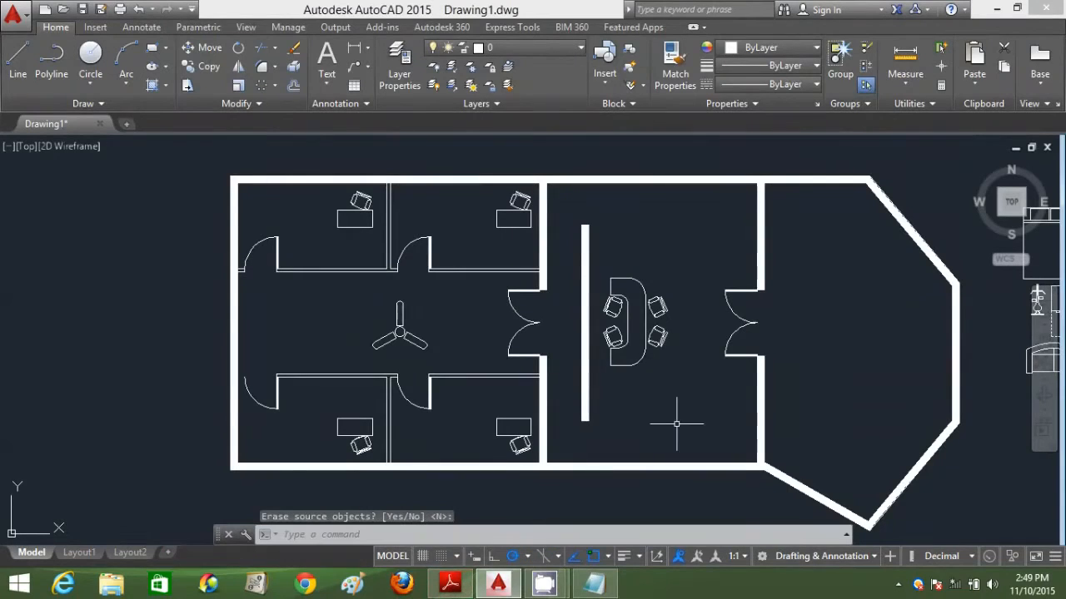
left_click(677, 425)
left_click(623, 397)
scroll(693, 423, "down", 2)
middle_click_drag(693, 423, 498, 379)
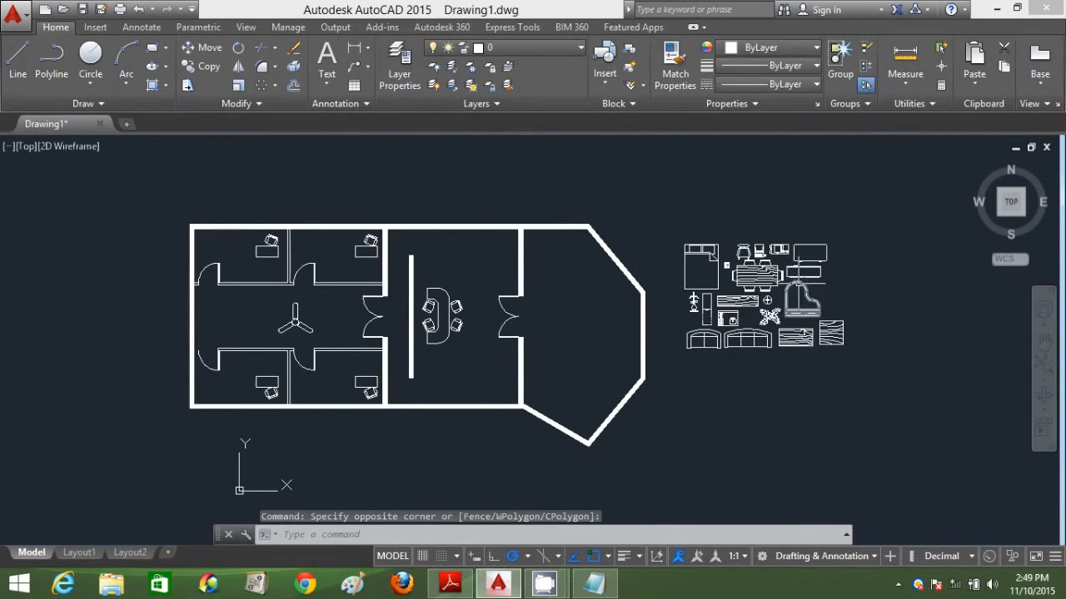
left_click(736, 341)
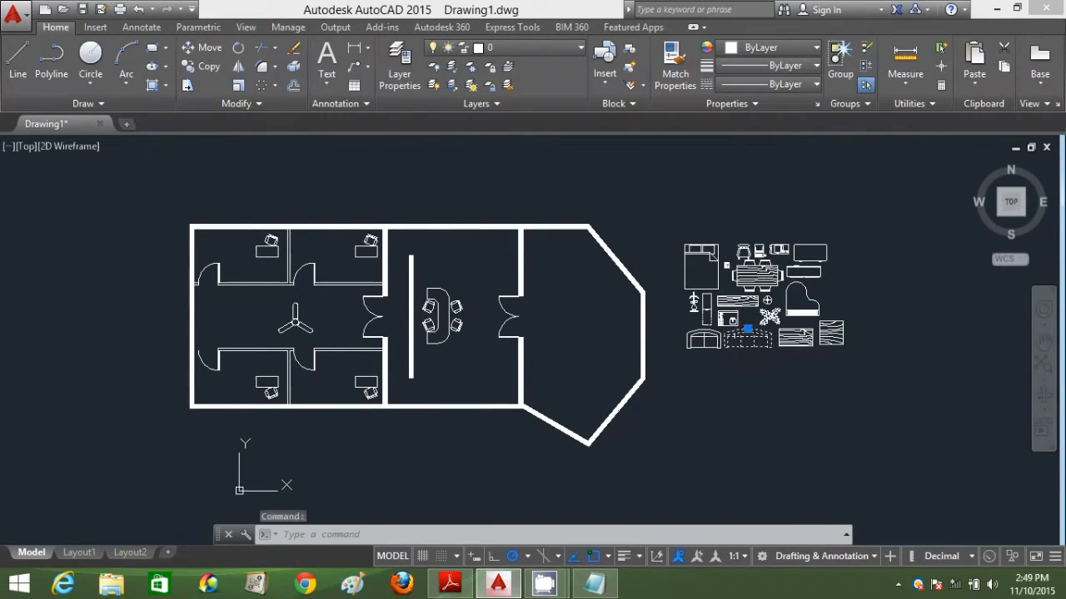
left_click(747, 331)
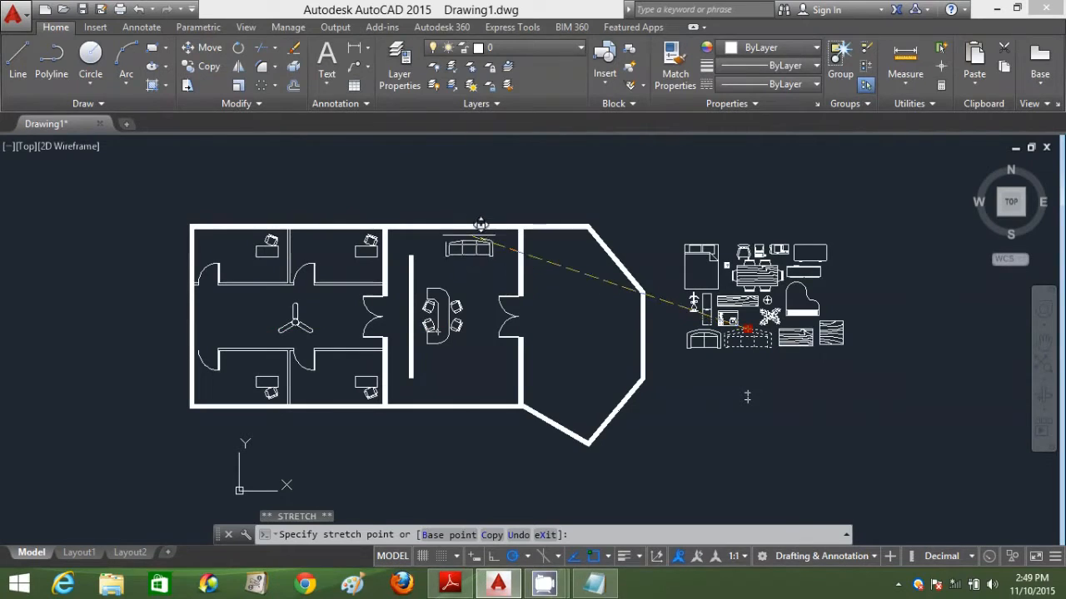
scroll(481, 227, "up", 2)
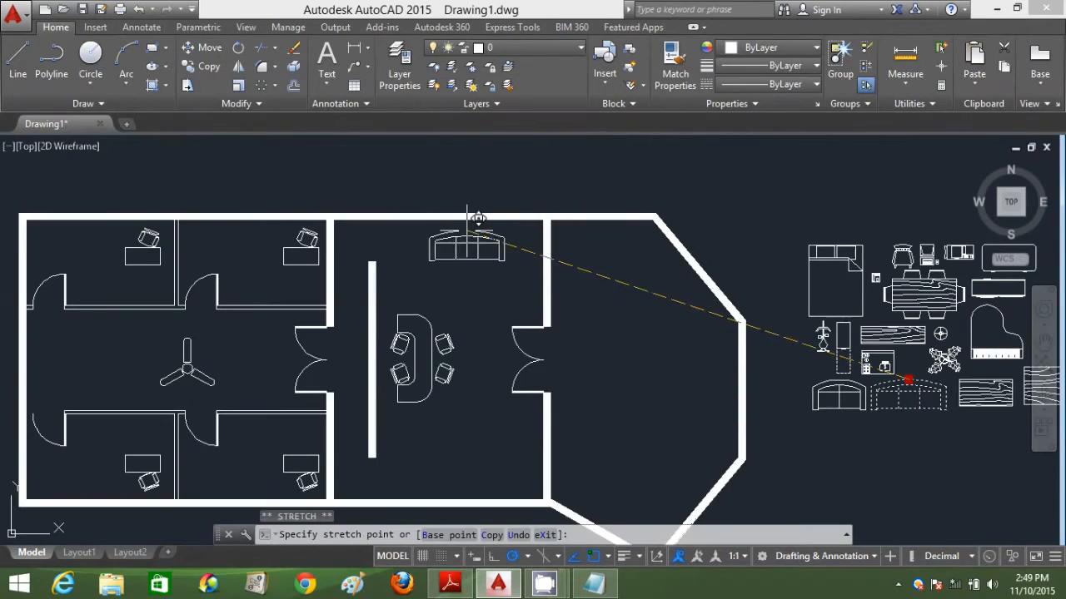
scroll(488, 216, "up", 2)
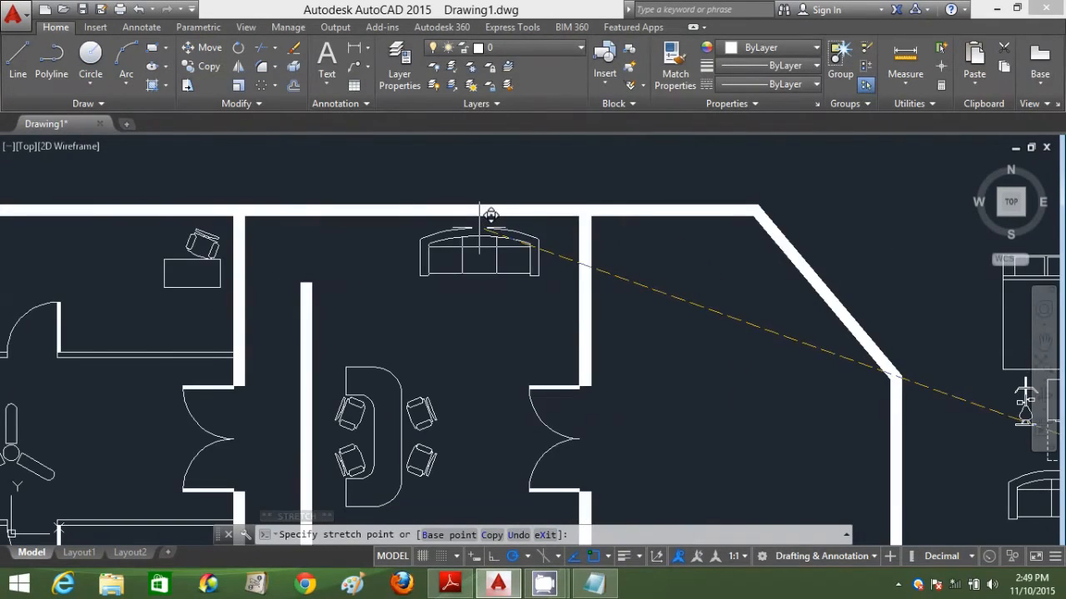
scroll(494, 209, "up", 4)
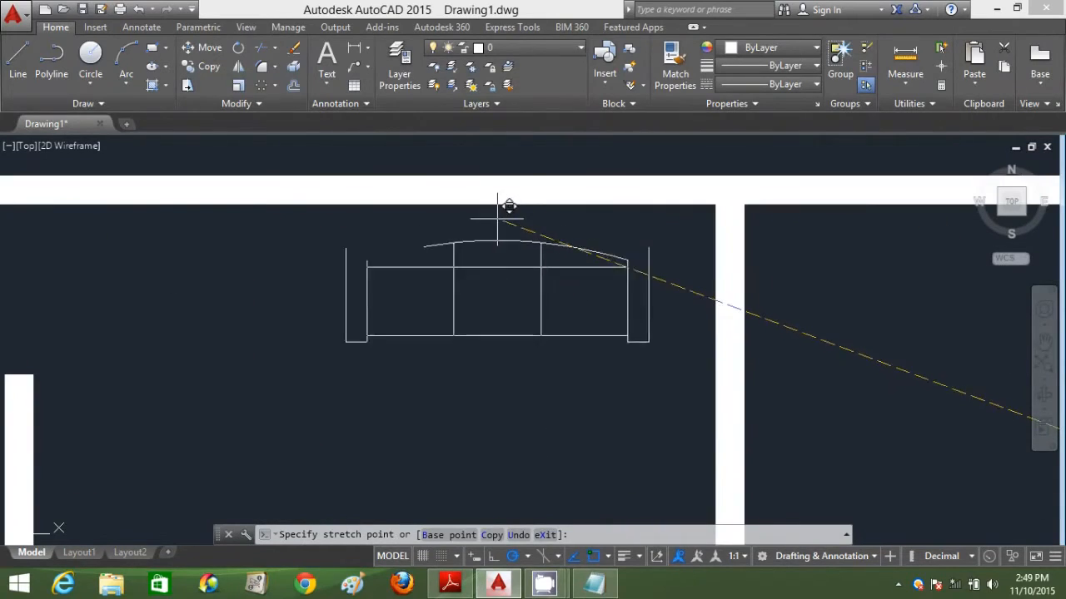
key("Escape")
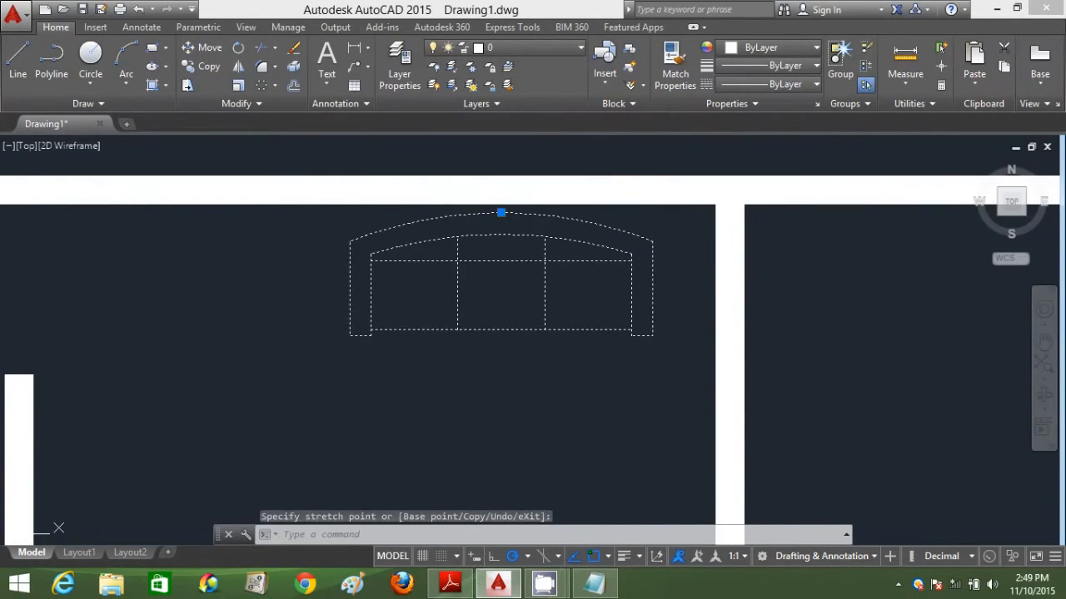
scroll(521, 237, "down", 2)
scroll(666, 370, "down", 2)
middle_click_drag(690, 375, 501, 289)
key("Escape")
Move the small round lamp table from the furniture set into the reception, between the sofa's east end and the wall.
scroll(824, 300, "up", 1)
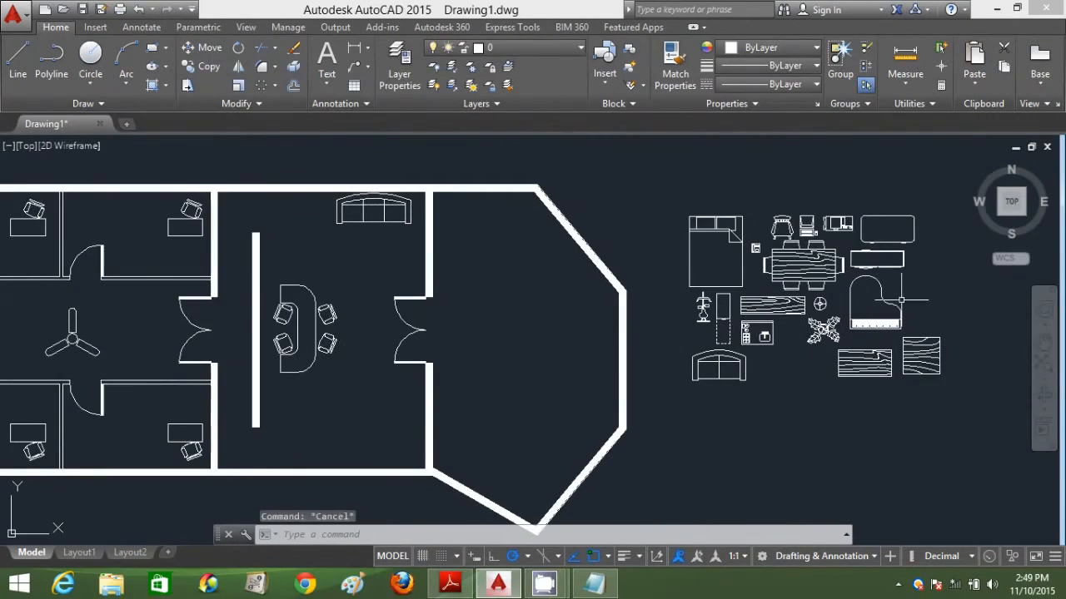
scroll(818, 300, "up", 2)
left_click(820, 311)
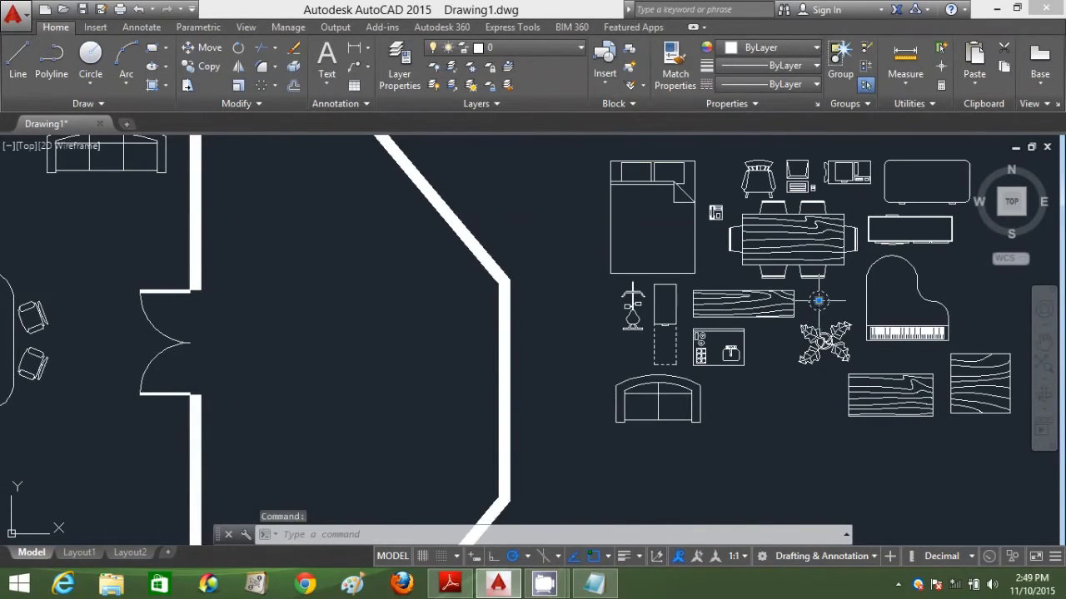
left_click(819, 301)
middle_click_drag(184, 137, 459, 313)
scroll(480, 391, "up", 6)
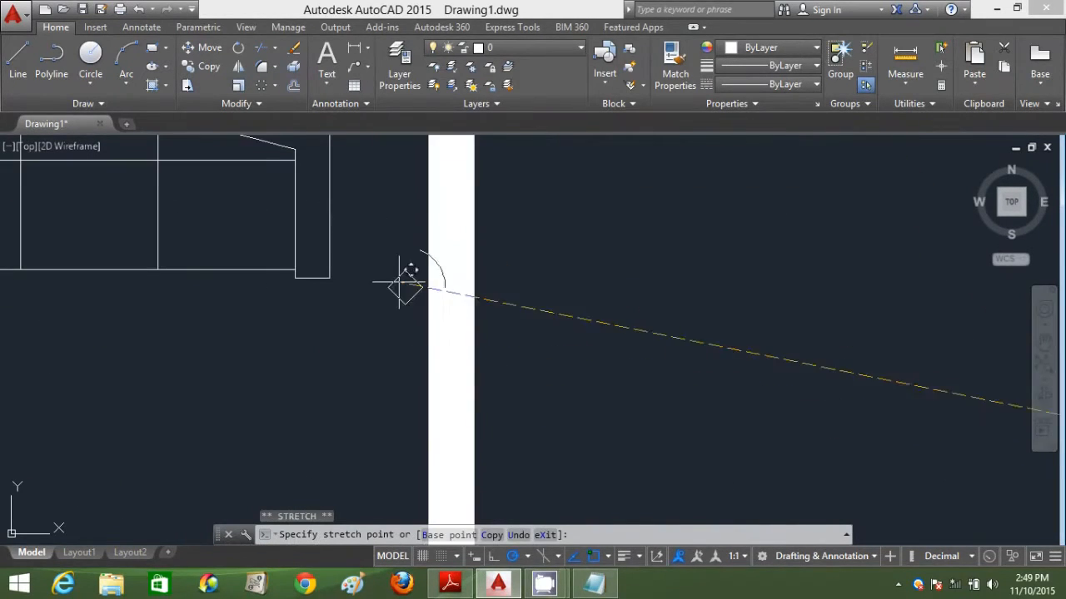
key("Escape")
scroll(357, 297, "down", 4)
middle_click_drag(358, 297, 590, 280)
scroll(584, 292, "up", 1)
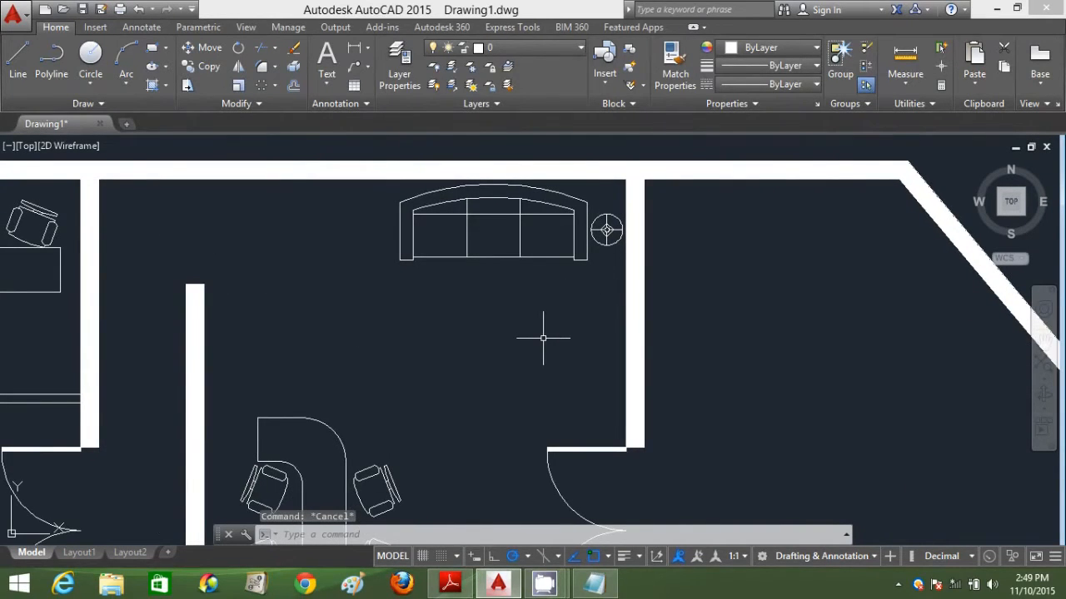
Copy the round lamp table horizontally from its centre to the west side of the reception sofa.
type("co")
key("Return")
left_click(606, 230)
key("Return")
left_click(606, 230)
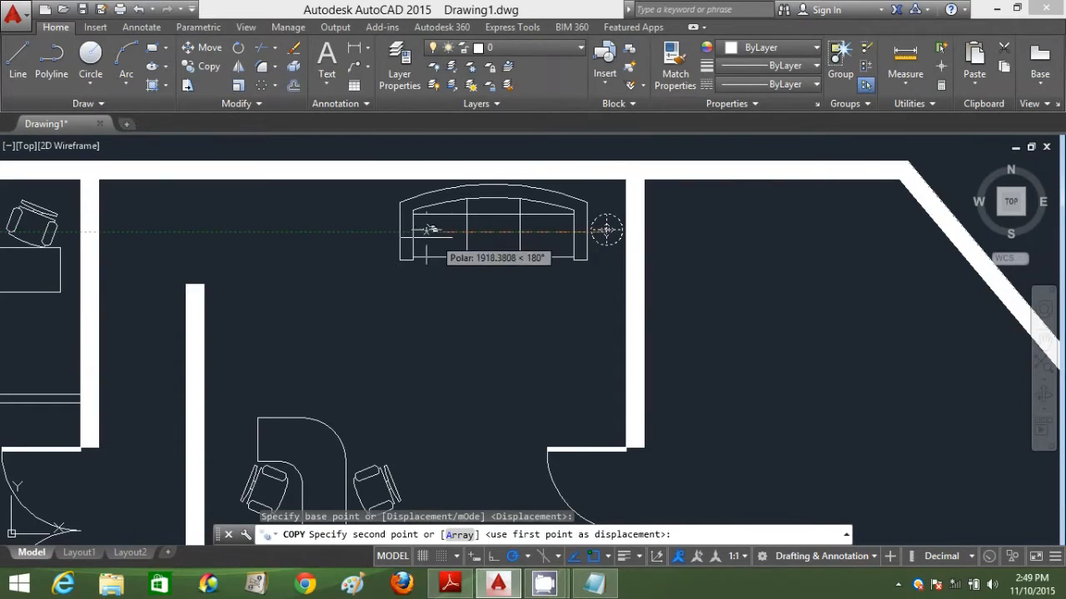
left_click(379, 230)
key("Escape")
scroll(395, 316, "down", 2)
scroll(452, 373, "down", 2)
middle_click_drag(452, 374, 578, 255)
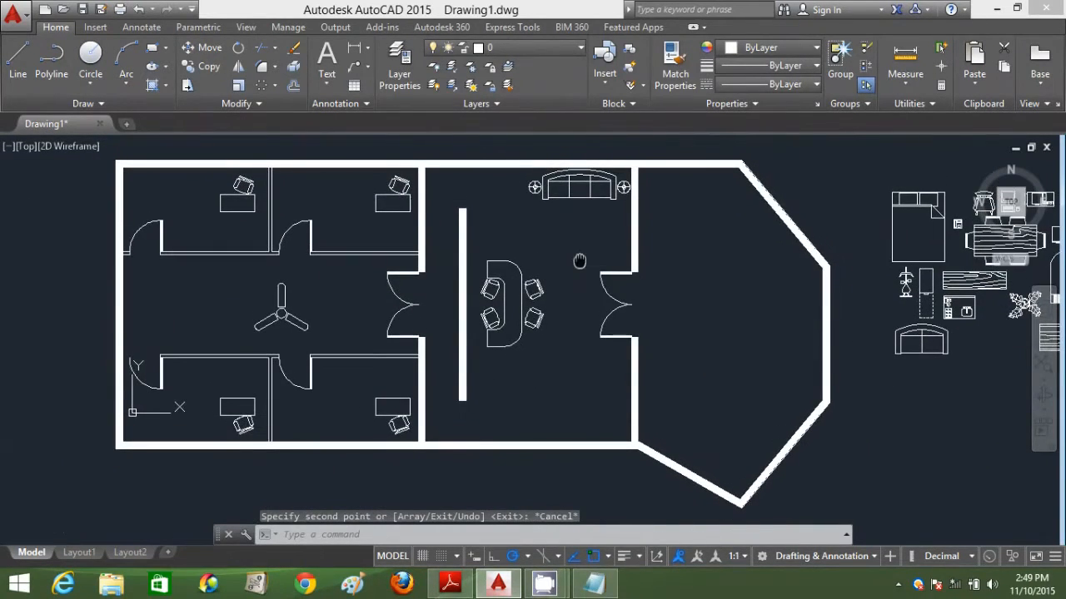
key("Escape")
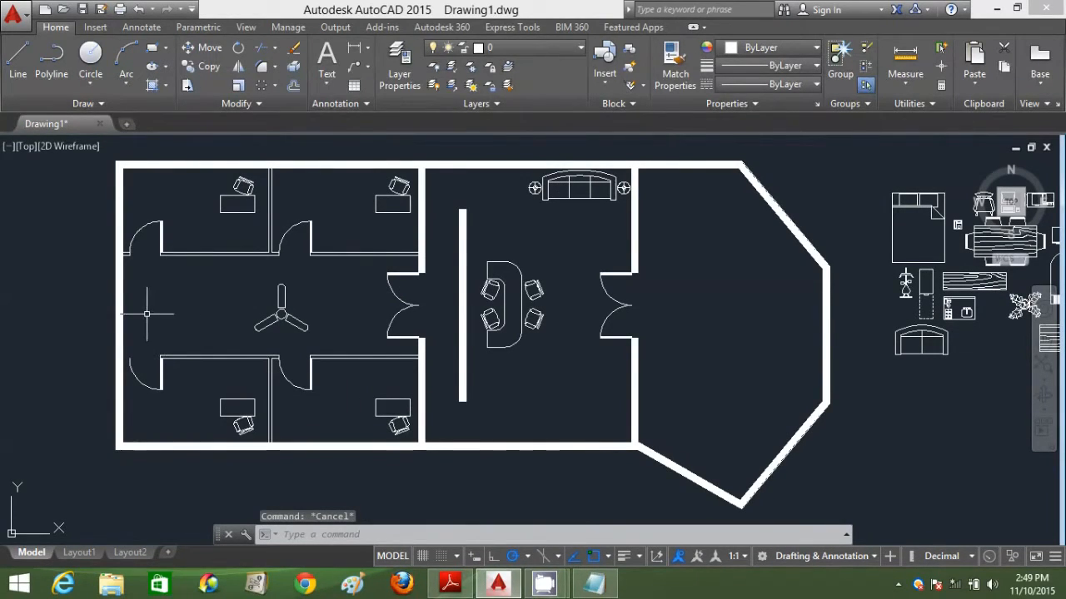
Try mirroring the short wall piece beside the upper west office door about a horizontal line from the west wall's inner face, and undo it.
type("mi")
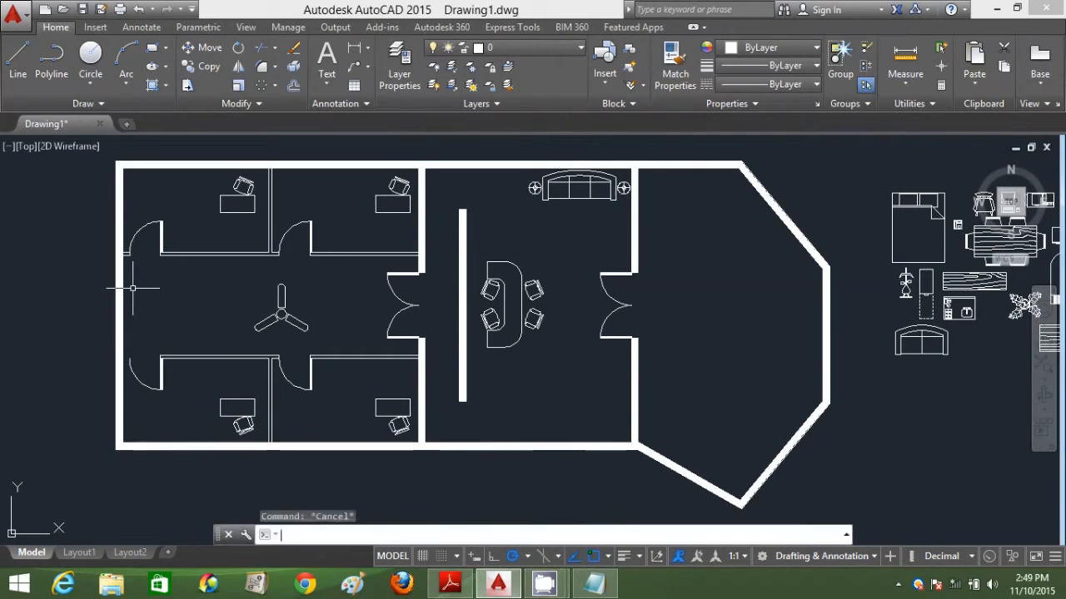
key("Return")
scroll(126, 258, "up", 2)
left_click(125, 251)
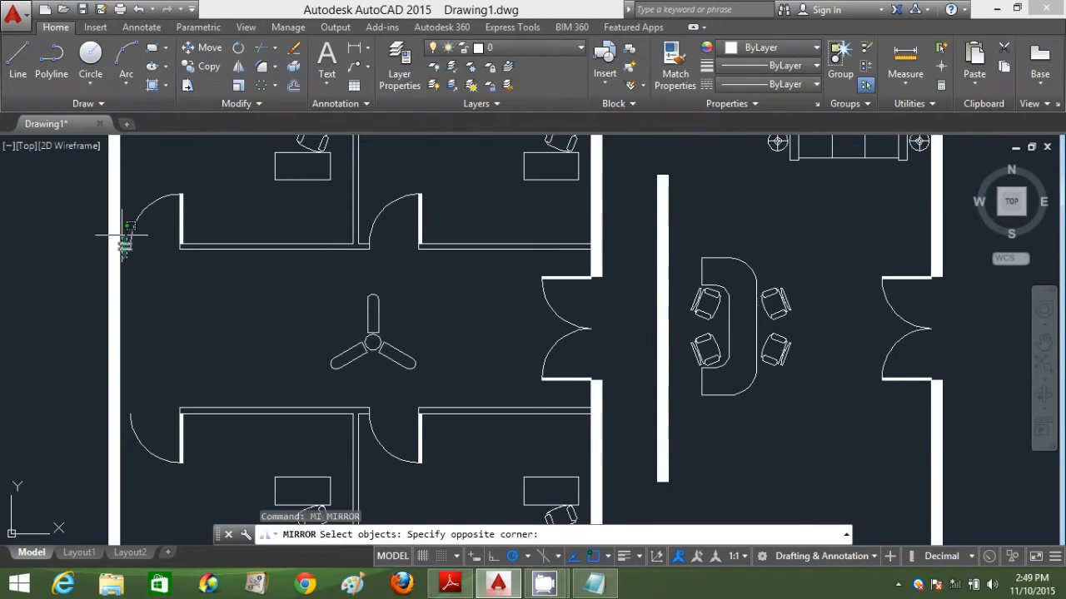
left_click(125, 238)
key("Return")
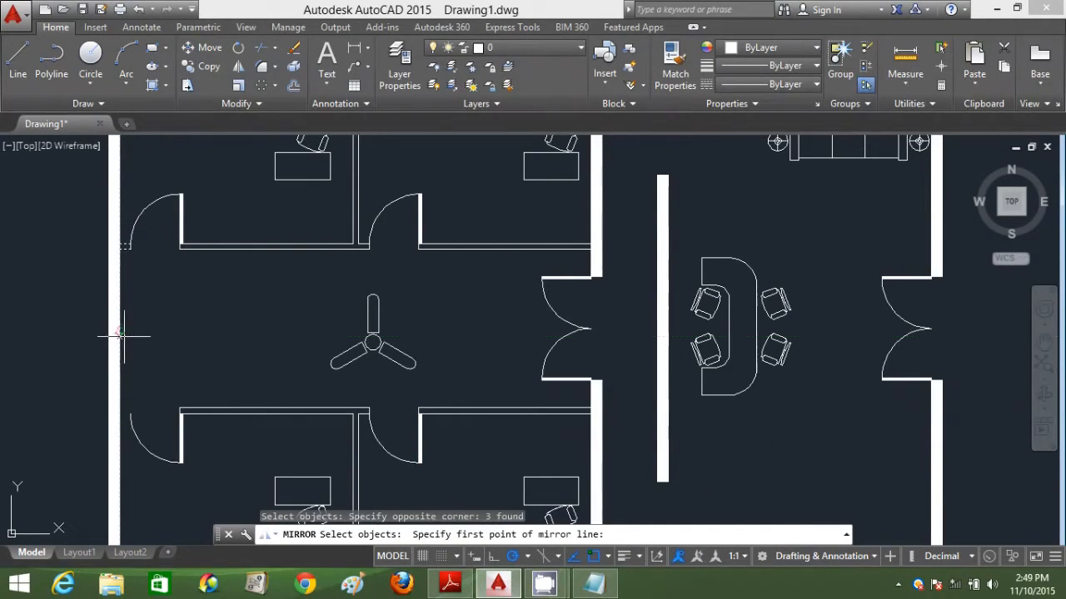
left_click(122, 336)
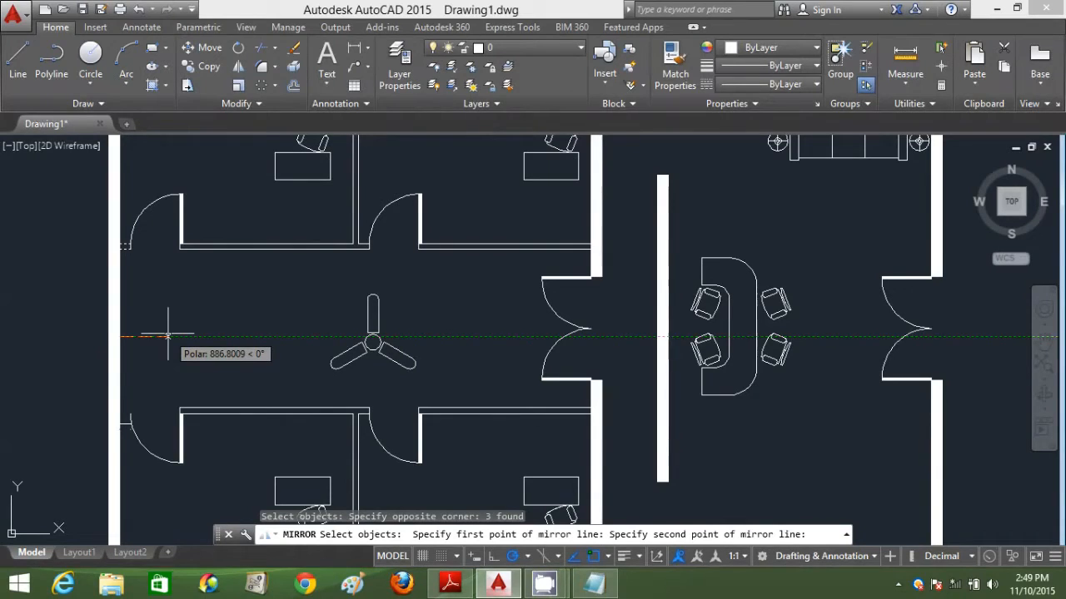
scroll(168, 337, "down", 2)
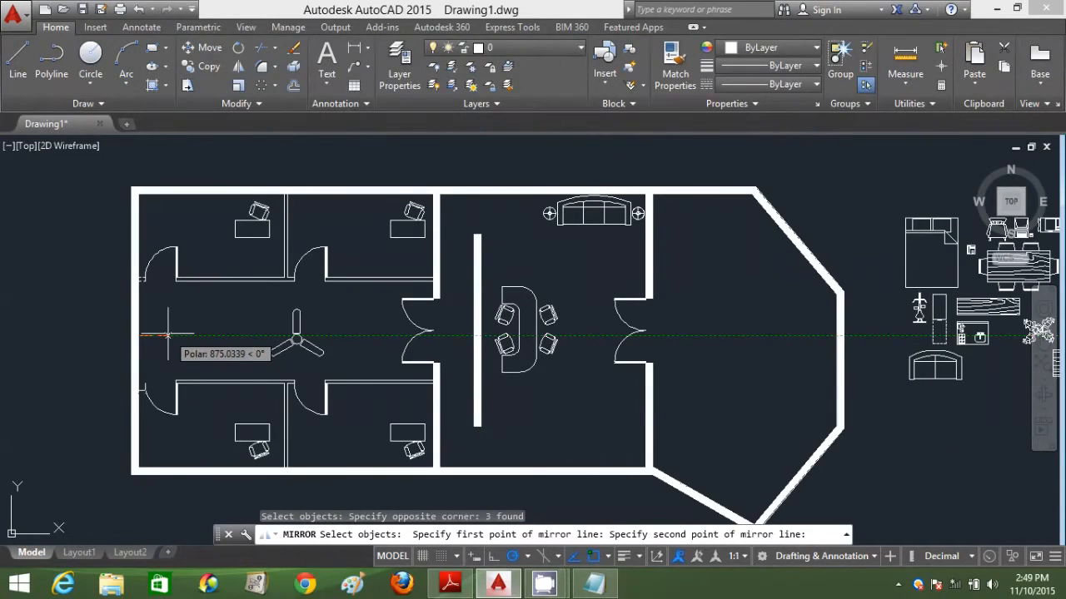
left_click(167, 336)
key("Return")
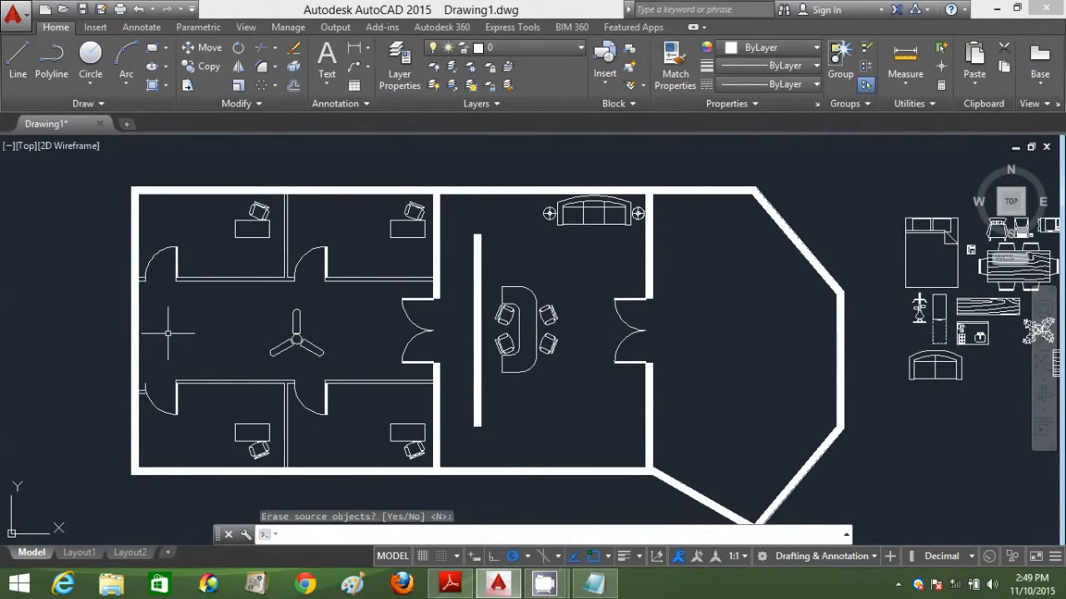
type("U")
key("Return")
Mirror the short wall piece beside the upper west office door about a horizontal line through the outer west wall's midpoint, keeping the original.
type("MI")
key("Return")
scroll(127, 260, "up", 4)
left_click(120, 255)
left_click(108, 231)
key("Return")
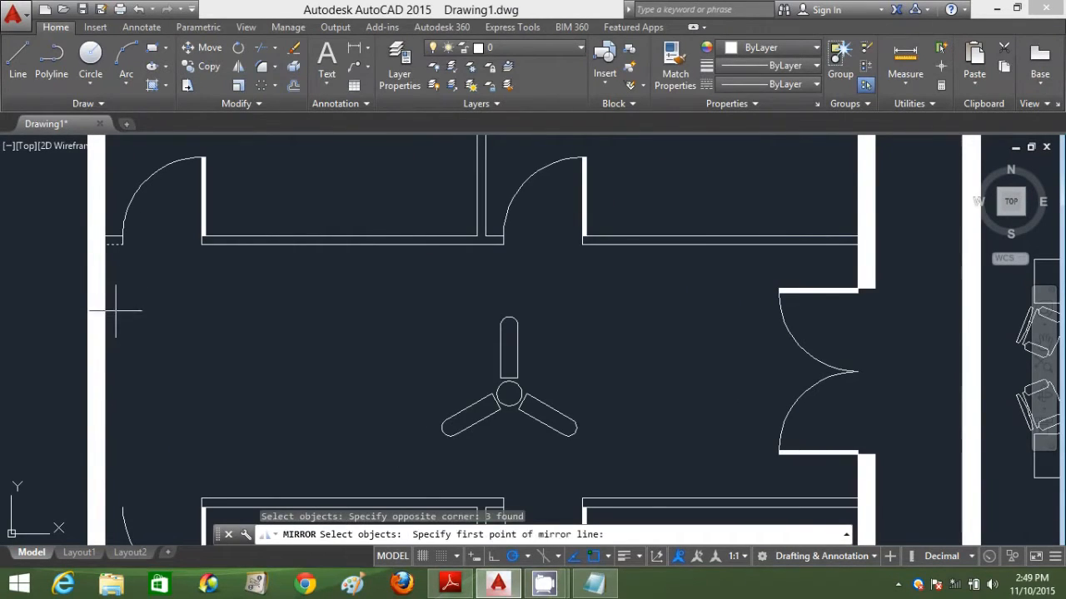
left_click(87, 372)
left_click(129, 374)
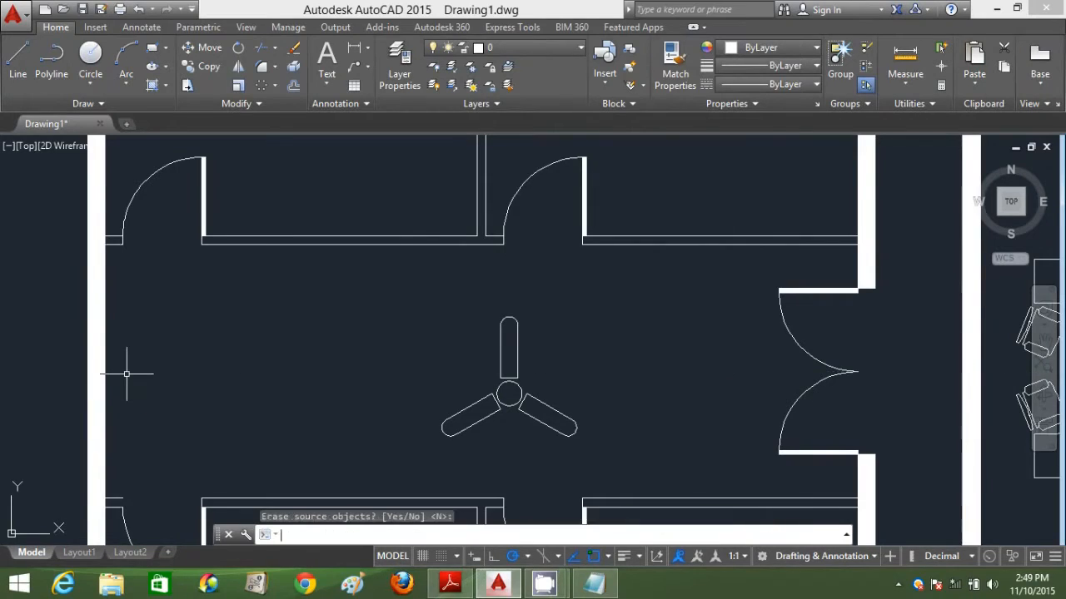
key("Return")
scroll(126, 374, "down", 4)
Draw a short line closing the open end of the mirrored wall piece at the lower west office door.
type("l")
key("Return")
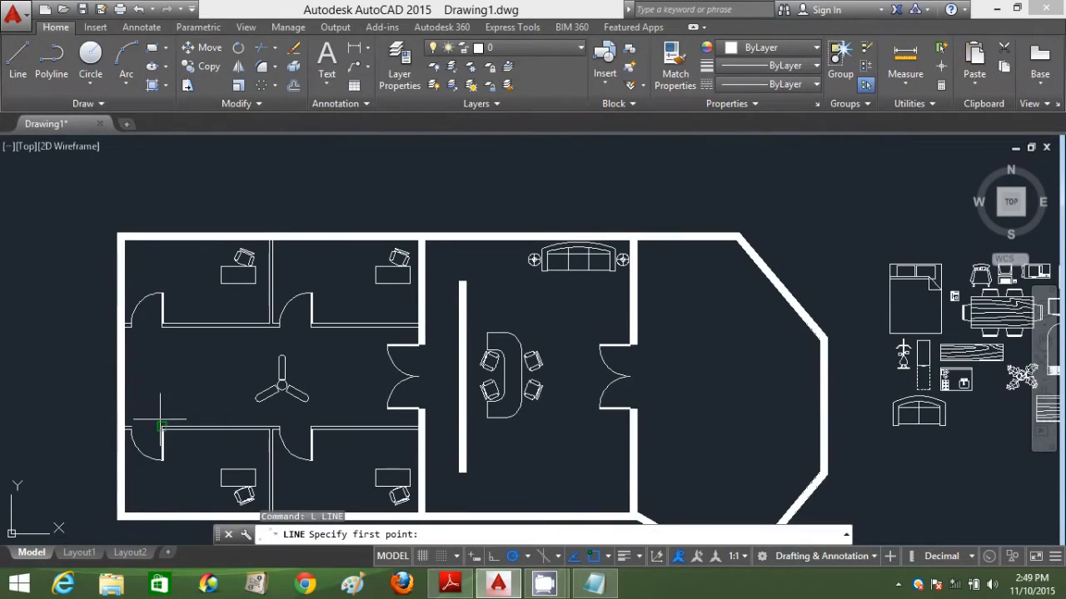
scroll(154, 424, "up", 4)
left_click(83, 435)
left_click(84, 445)
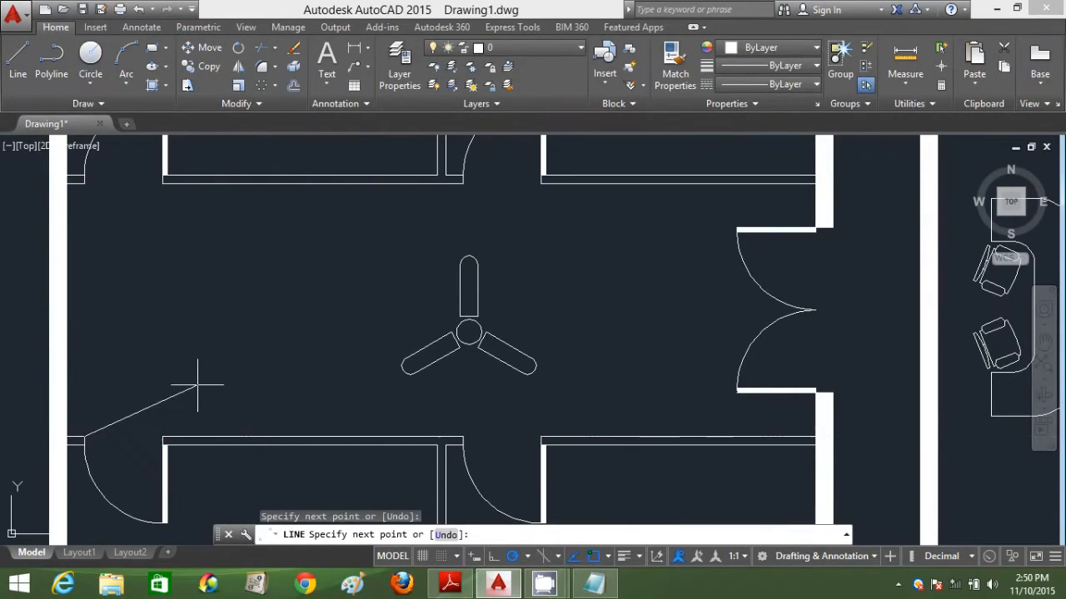
key("Return")
scroll(196, 385, "down", 6)
key("Escape")
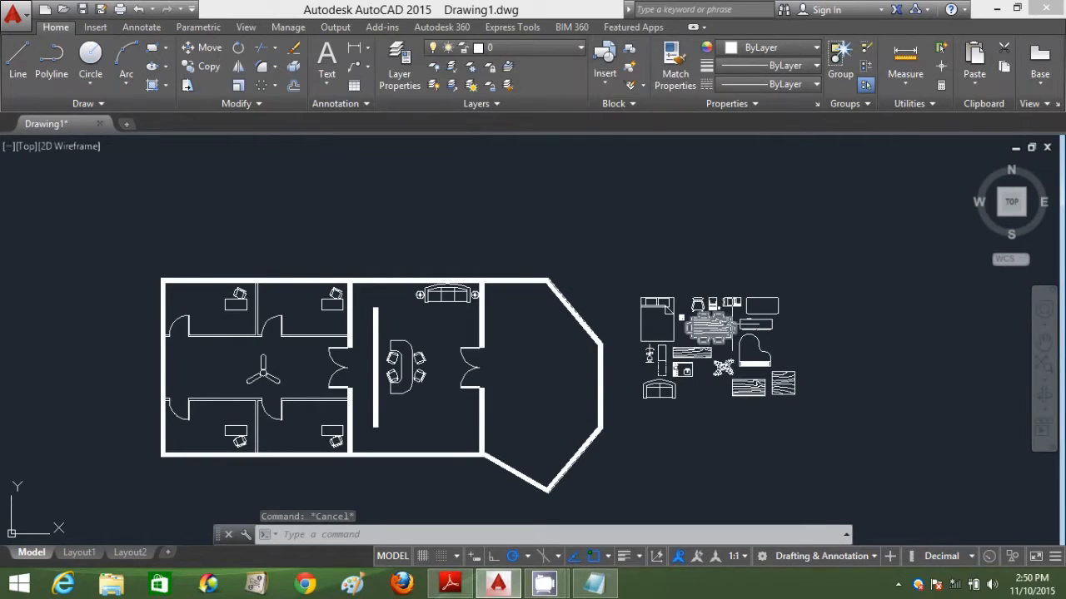
Check the reference PDF and copy the reception sofa from its top midpoint to the central executive area, against the upper partition wall.
left_click(454, 585)
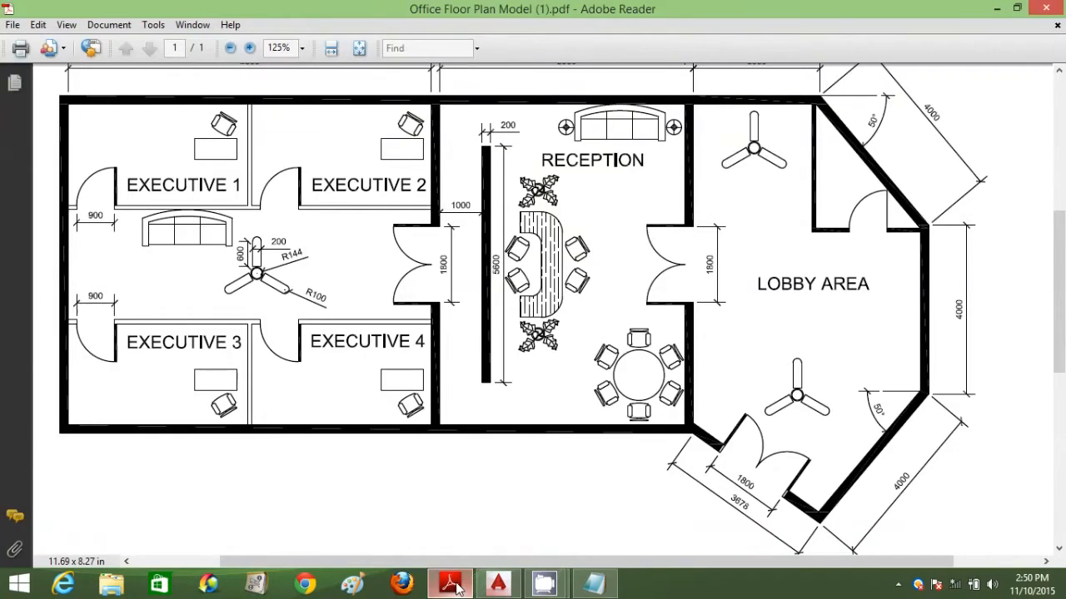
left_click(454, 585)
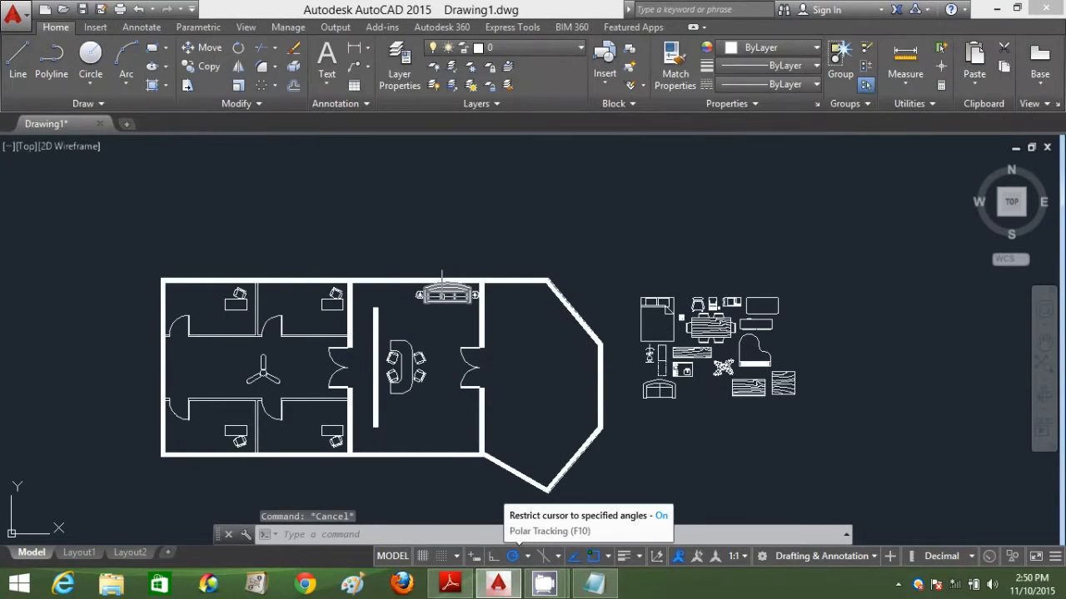
type("co")
key("Return")
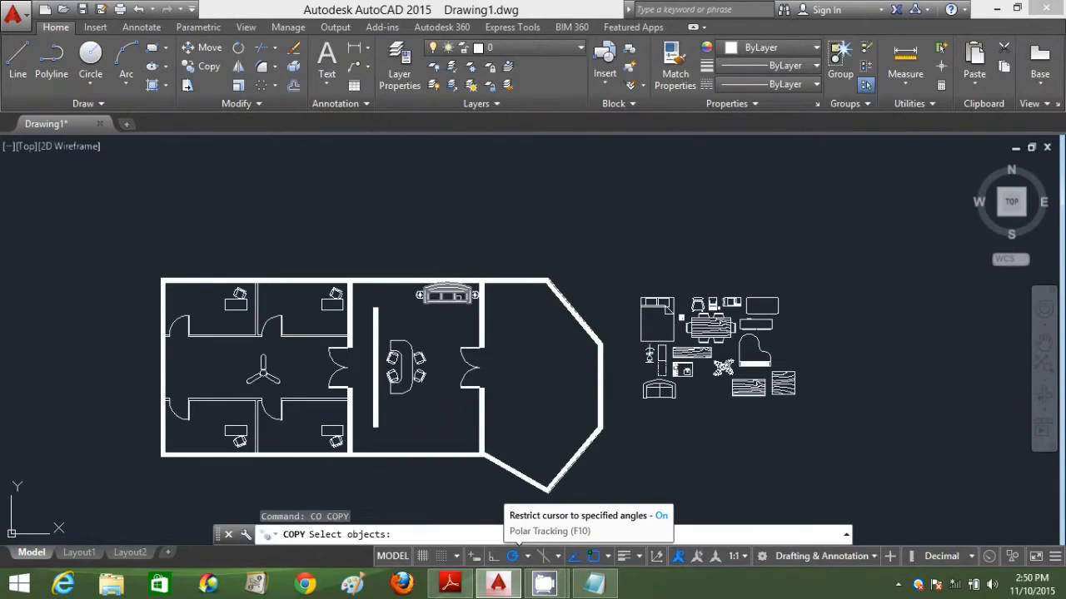
left_click(447, 295)
key("Return")
left_click(447, 286)
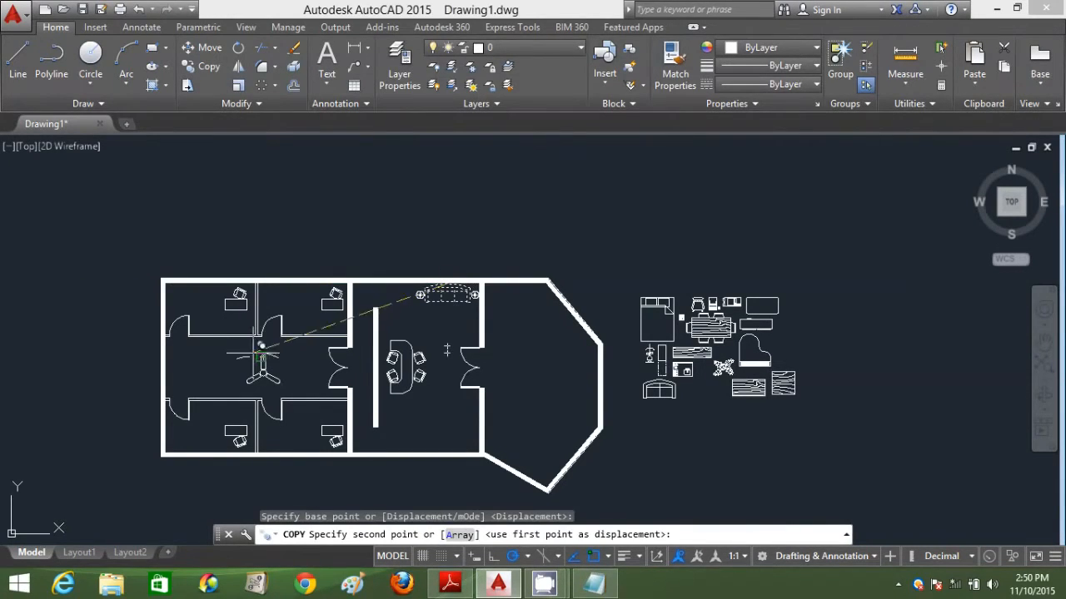
left_click(224, 339)
key("Escape")
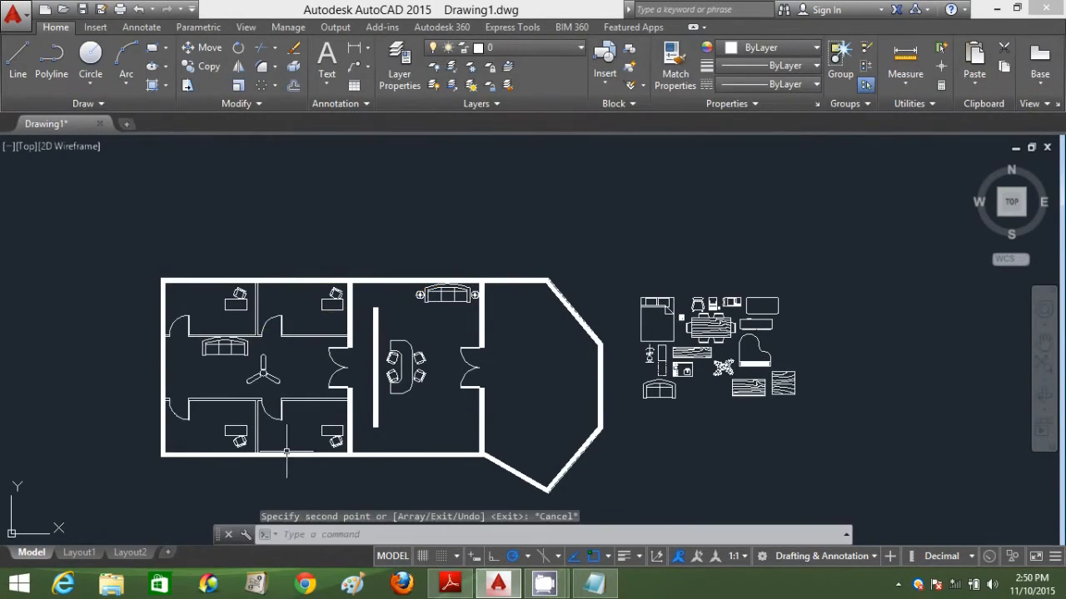
Check the reference PDF and move the leafy plant from the furniture set to just above the reception desk.
left_click(451, 587)
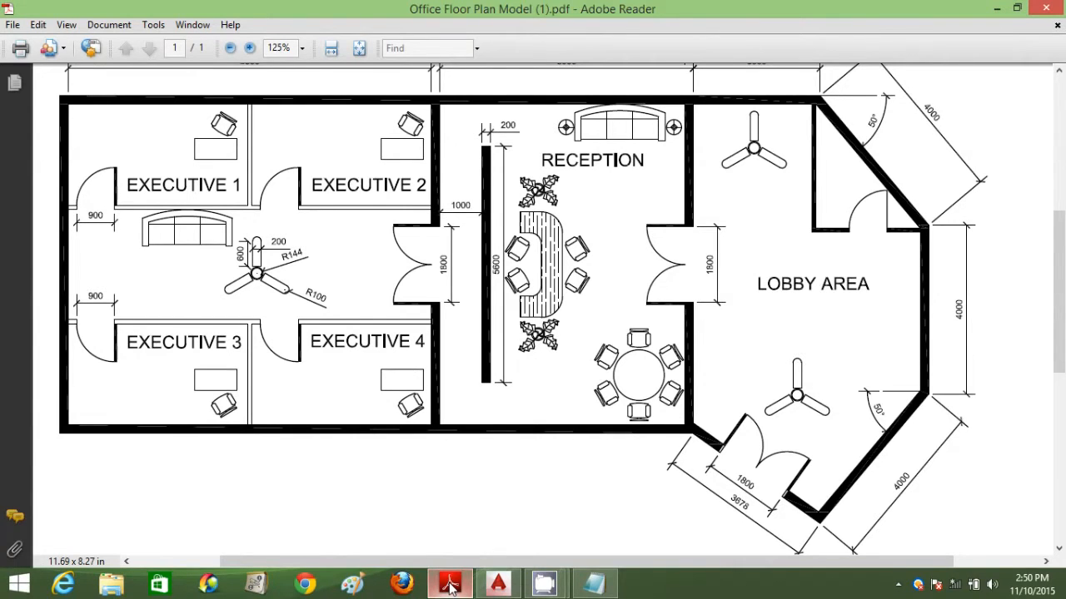
left_click(450, 586)
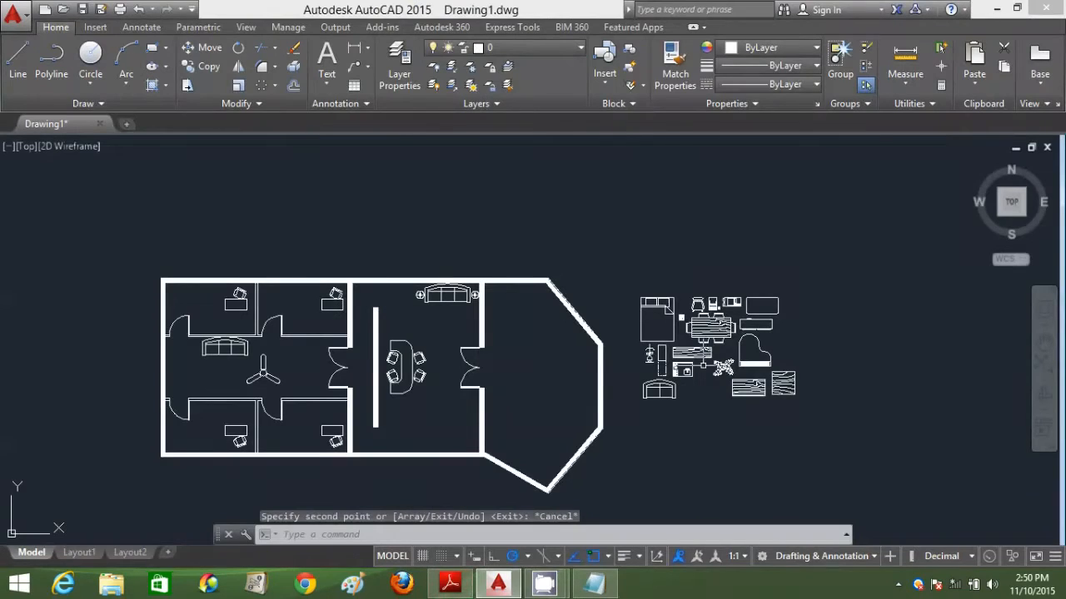
left_click(721, 367)
left_click(719, 368)
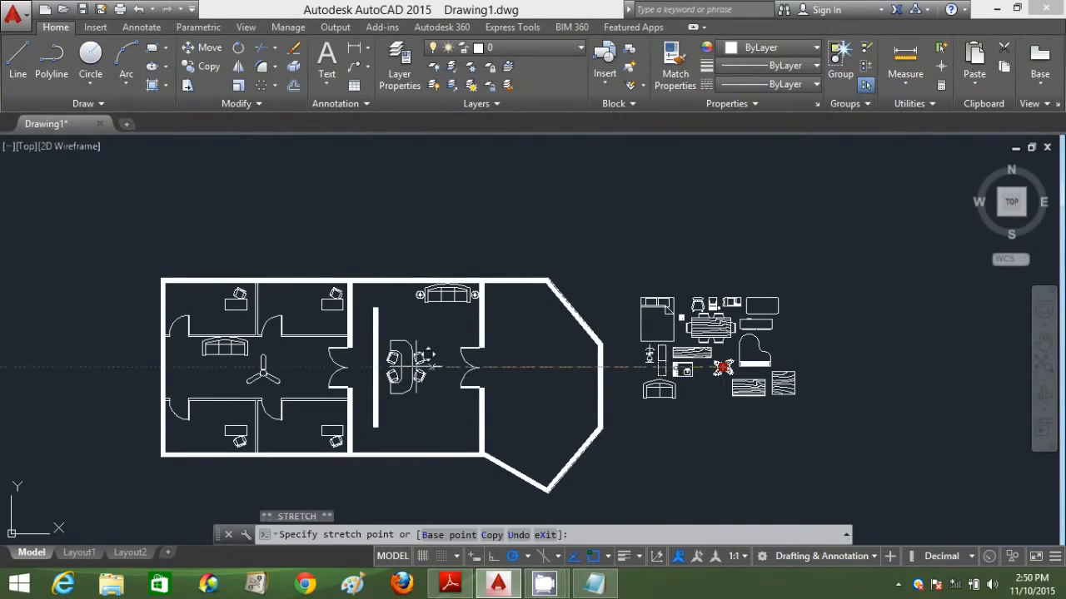
scroll(393, 351, "up", 4)
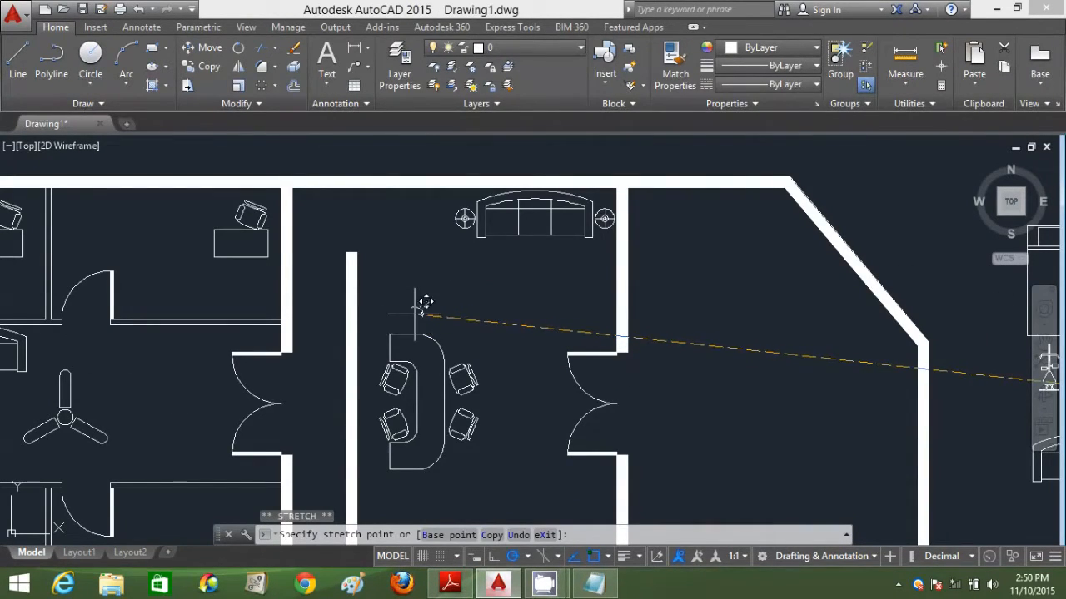
left_click(417, 313)
key("Escape")
Copy the leafy plant from its centre to the matching position just below the reception desk.
type("co")
key("Return")
left_click(418, 313)
key("Return")
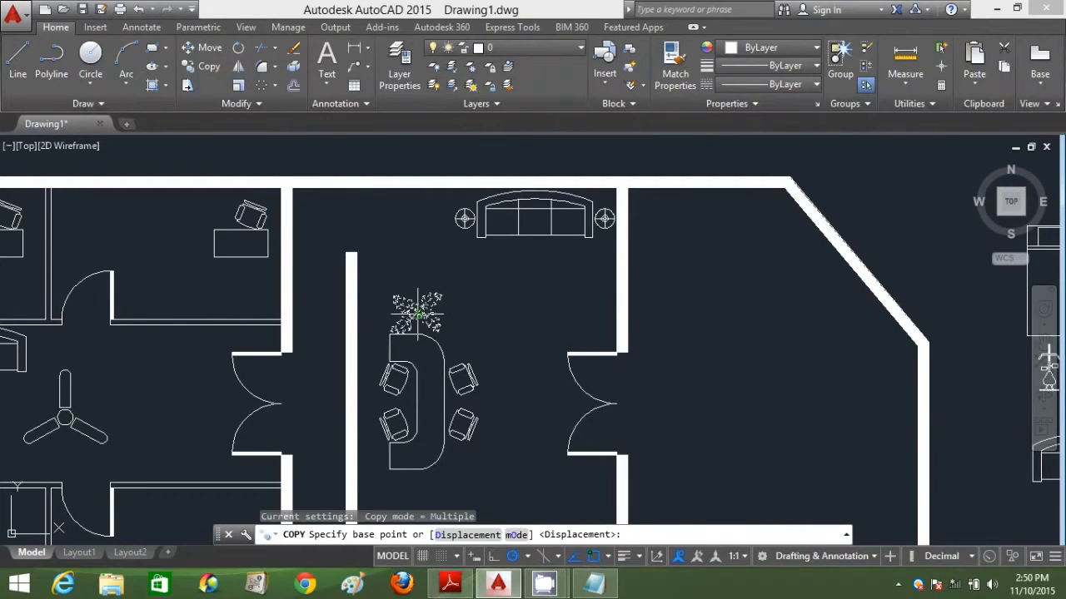
left_click(416, 313)
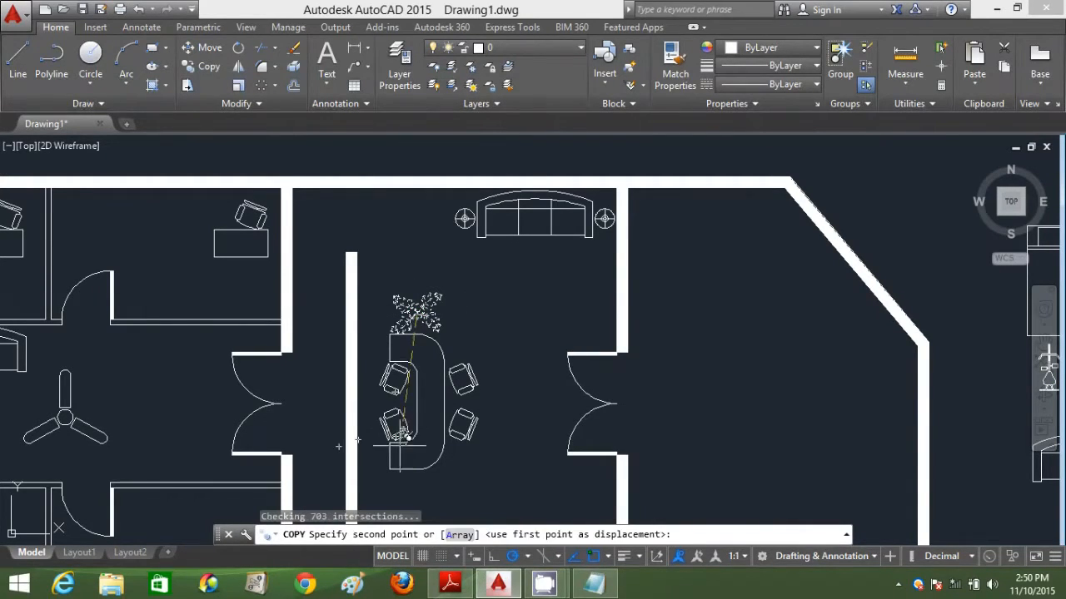
left_click(339, 447)
key("Escape")
scroll(499, 366, "down", 5)
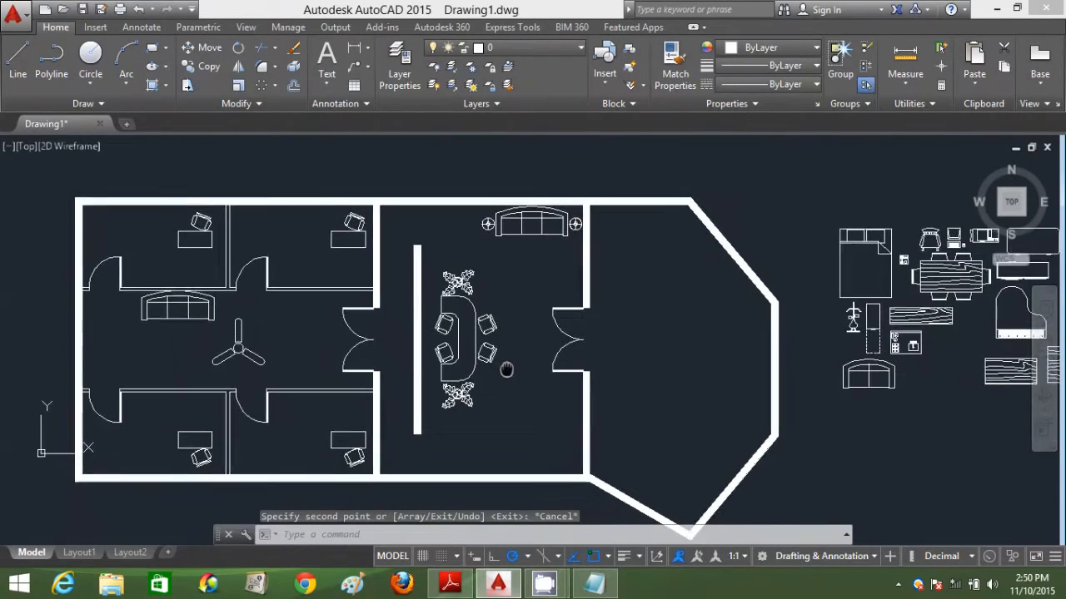
middle_click_drag(506, 369, 506, 363)
scroll(505, 362, "down", 2)
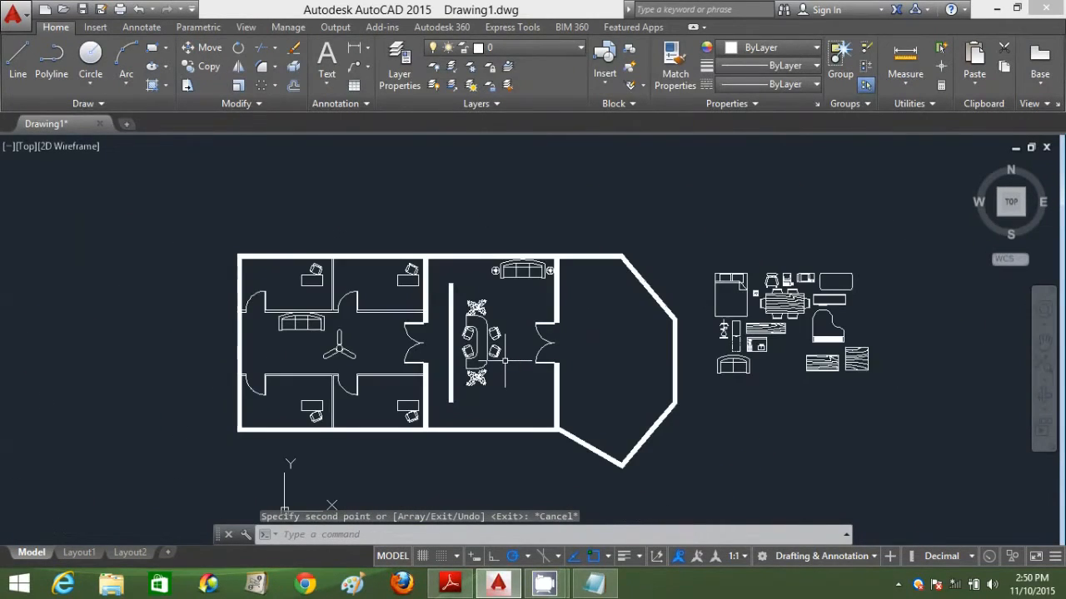
Check the reference PDF and draw a circle of about 626 radius for the round meeting table in the reception's lower east corner.
left_click(450, 584)
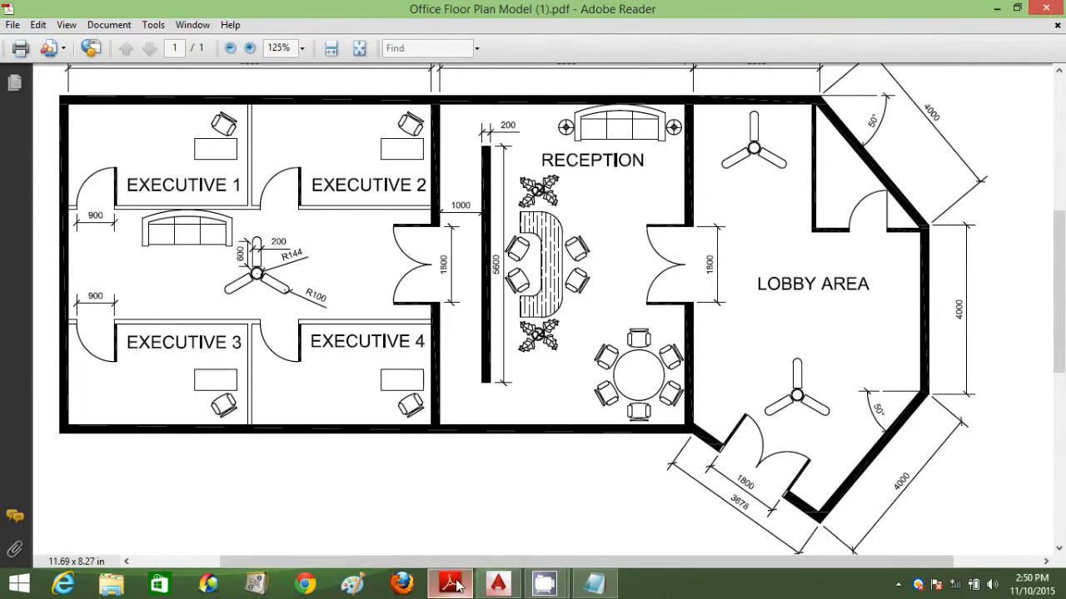
mouse_move(454, 584)
left_click(497, 584)
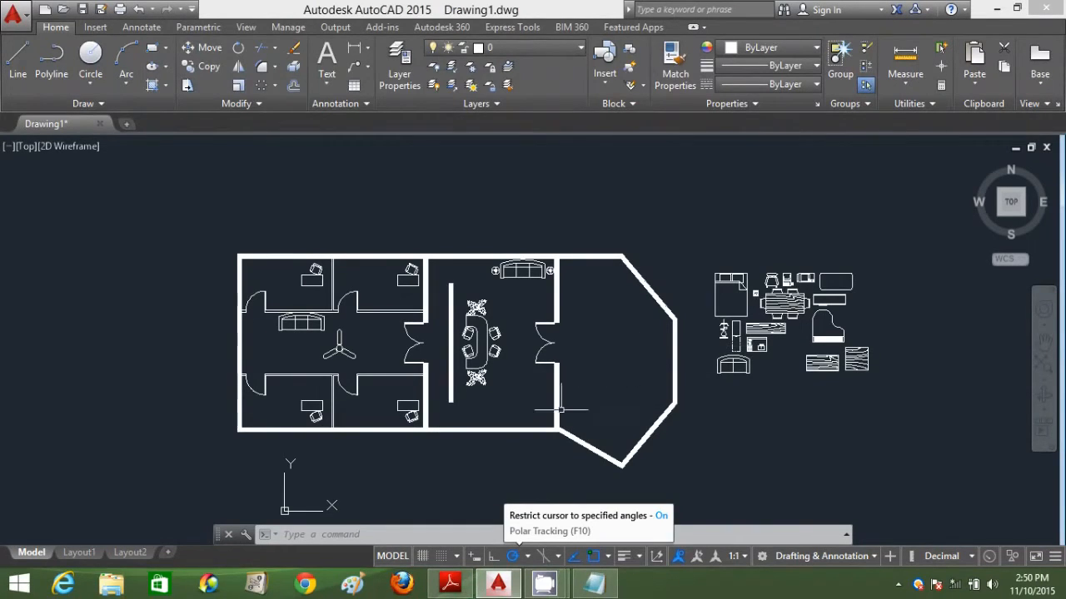
left_click(90, 55)
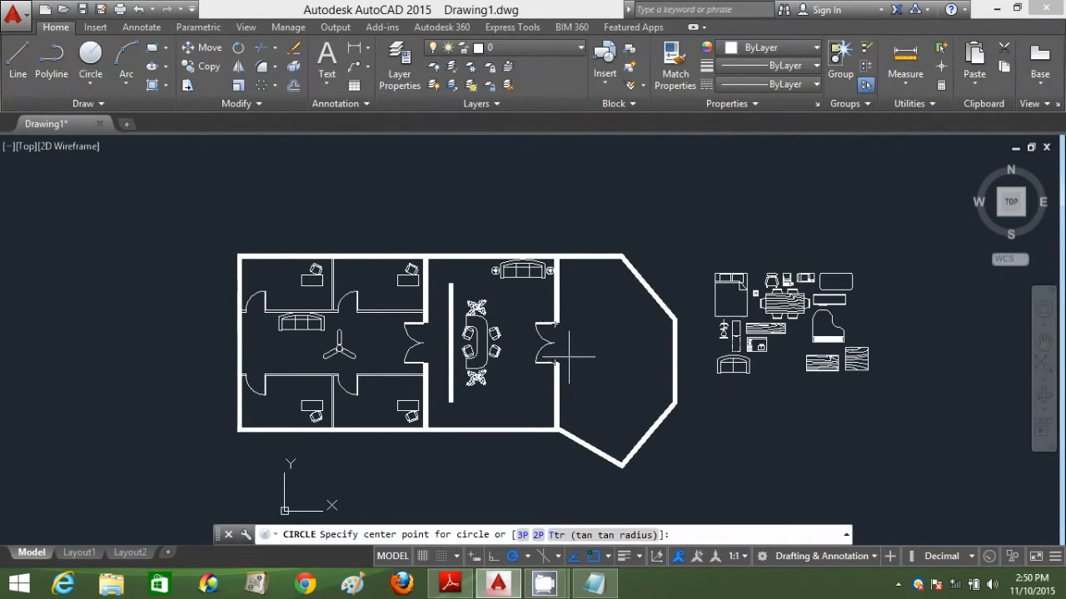
left_click(527, 406)
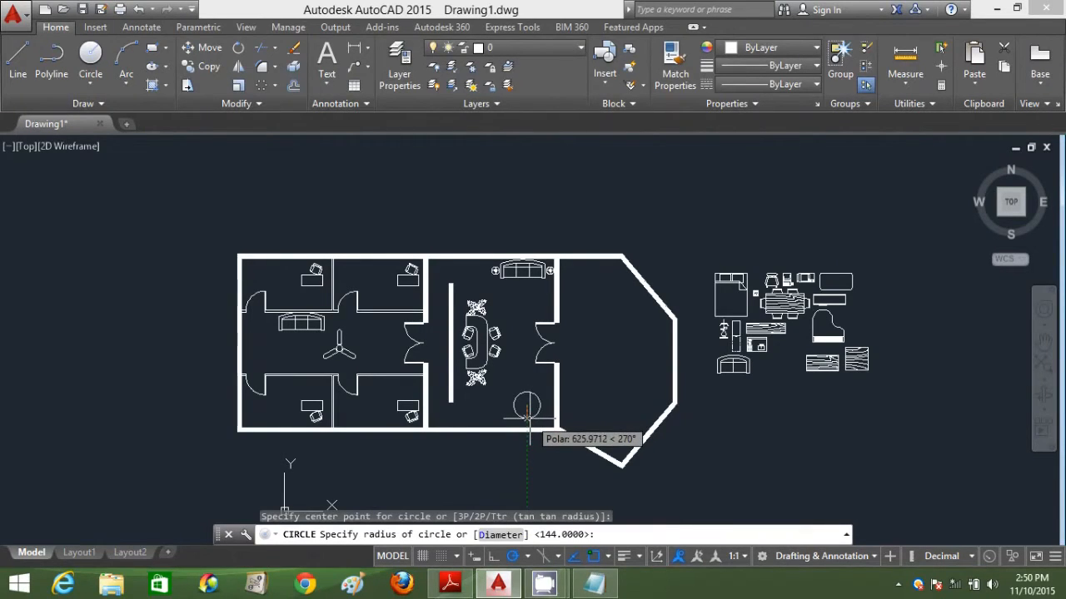
left_click(529, 416)
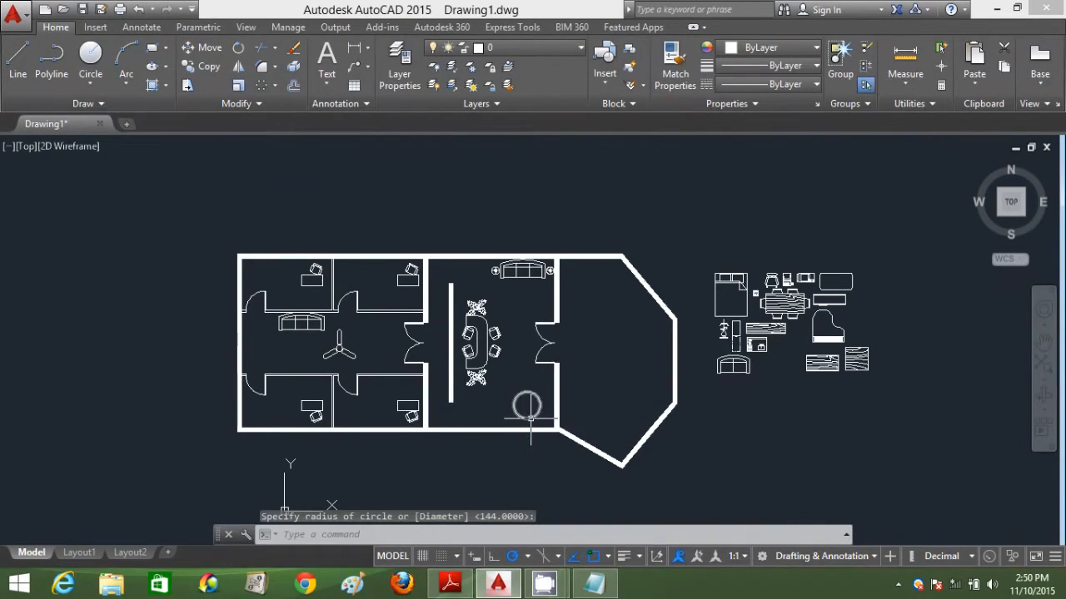
Insert the Chair - Desk block just above the round meeting table, aligned vertically with the circle's centre.
scroll(530, 418, "up", 2)
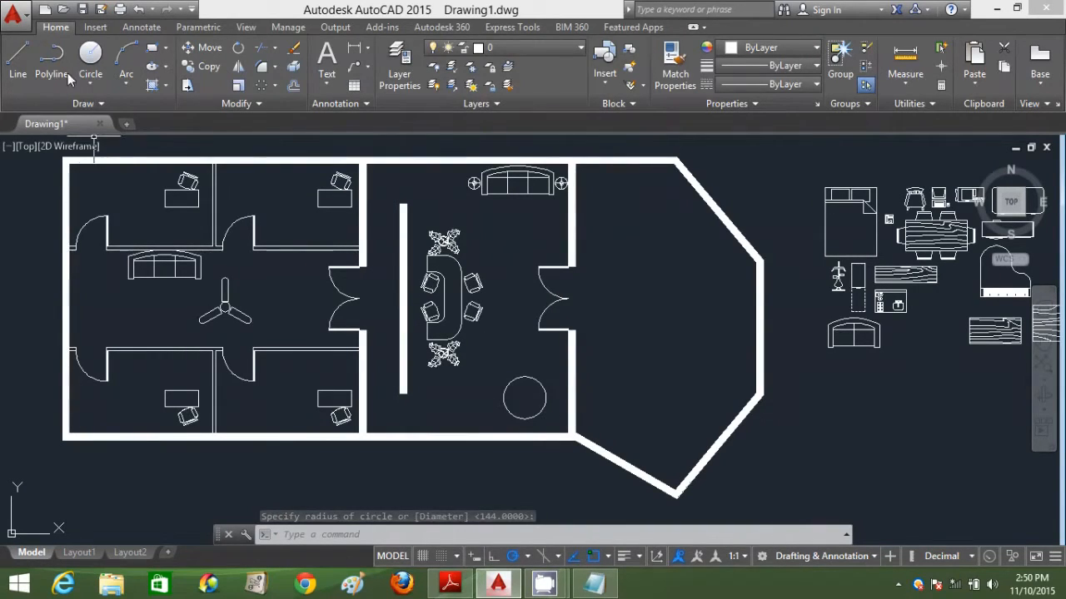
left_click(96, 27)
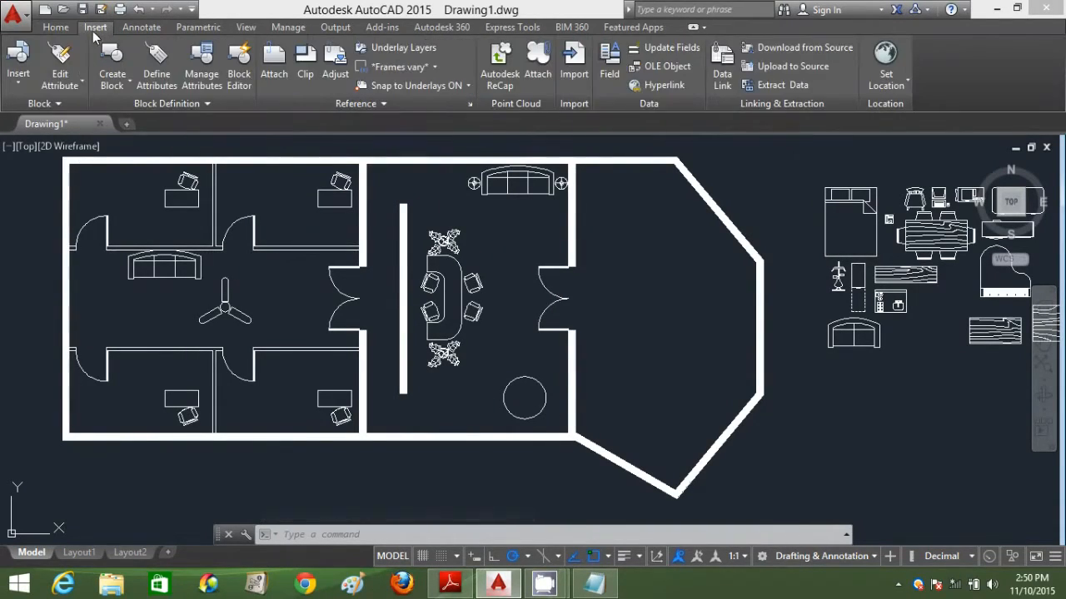
left_click(23, 74)
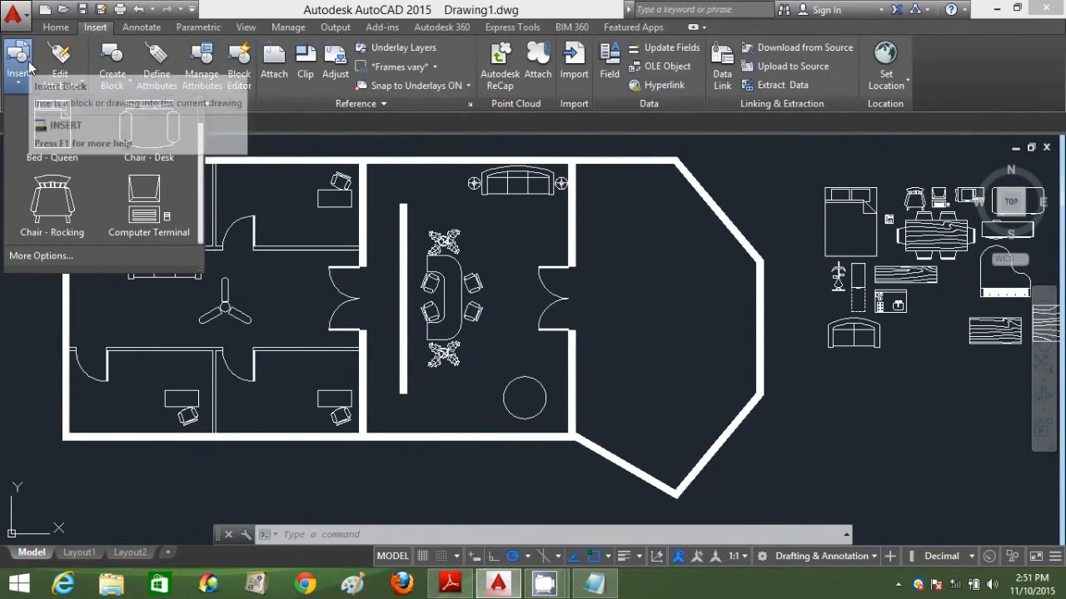
left_click(31, 65)
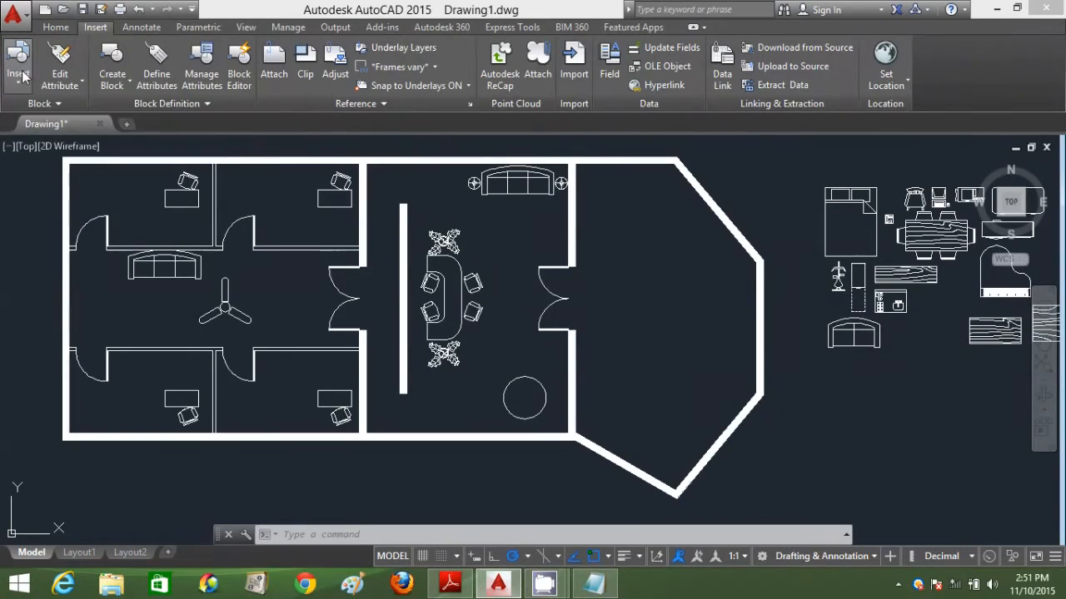
left_click(21, 72)
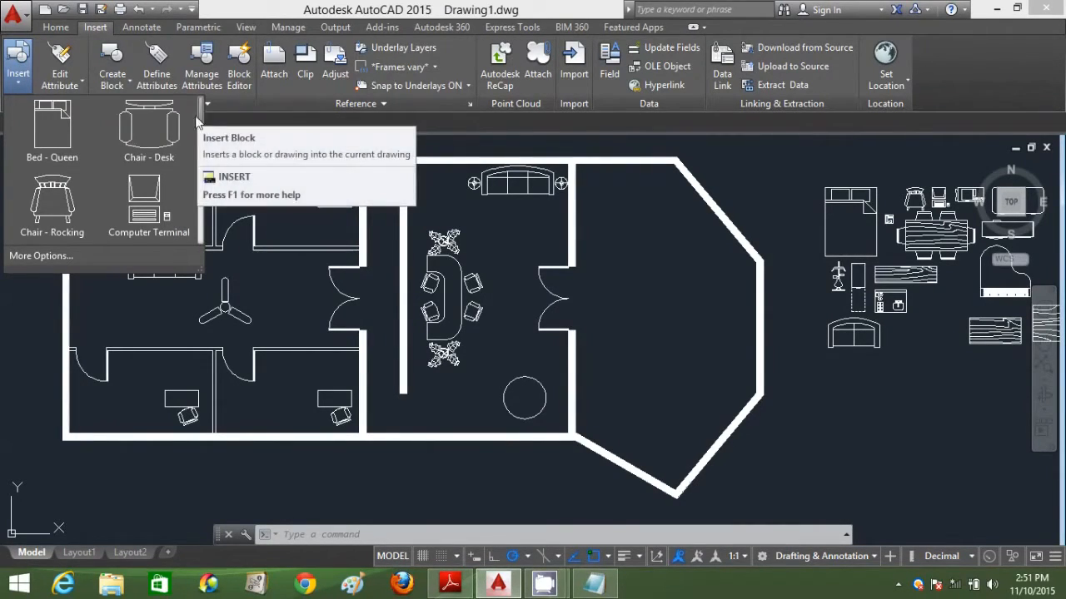
left_click(162, 138)
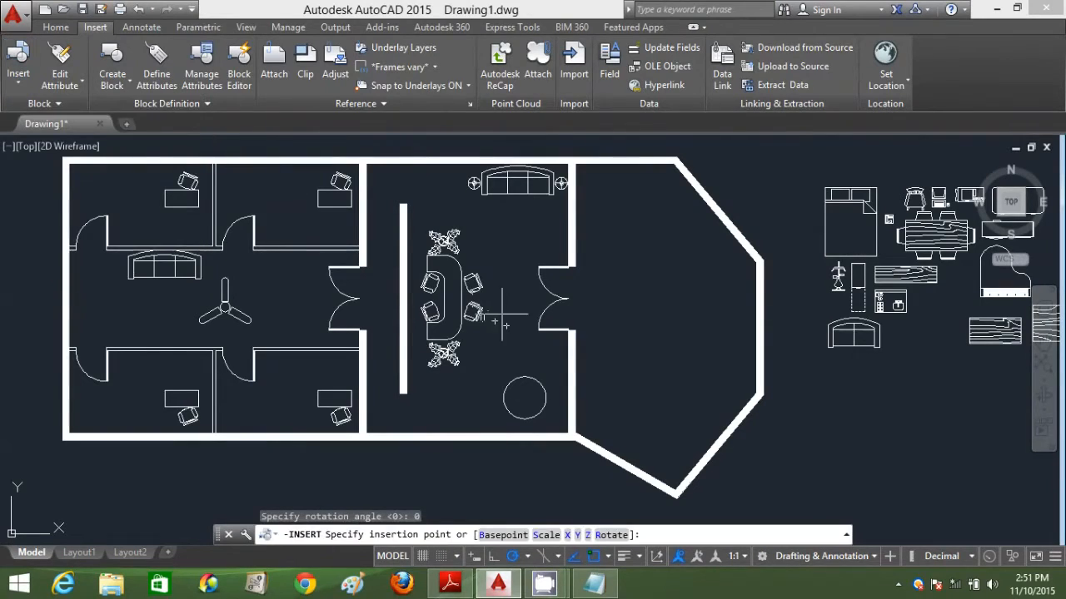
scroll(556, 364, "up", 5)
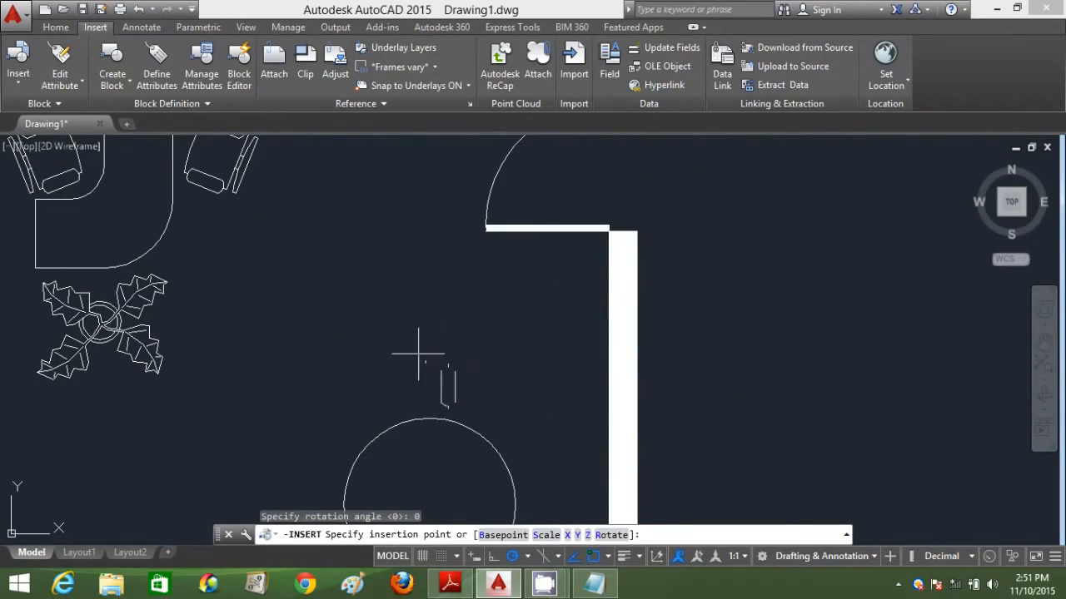
middle_click_drag(423, 500, 418, 389)
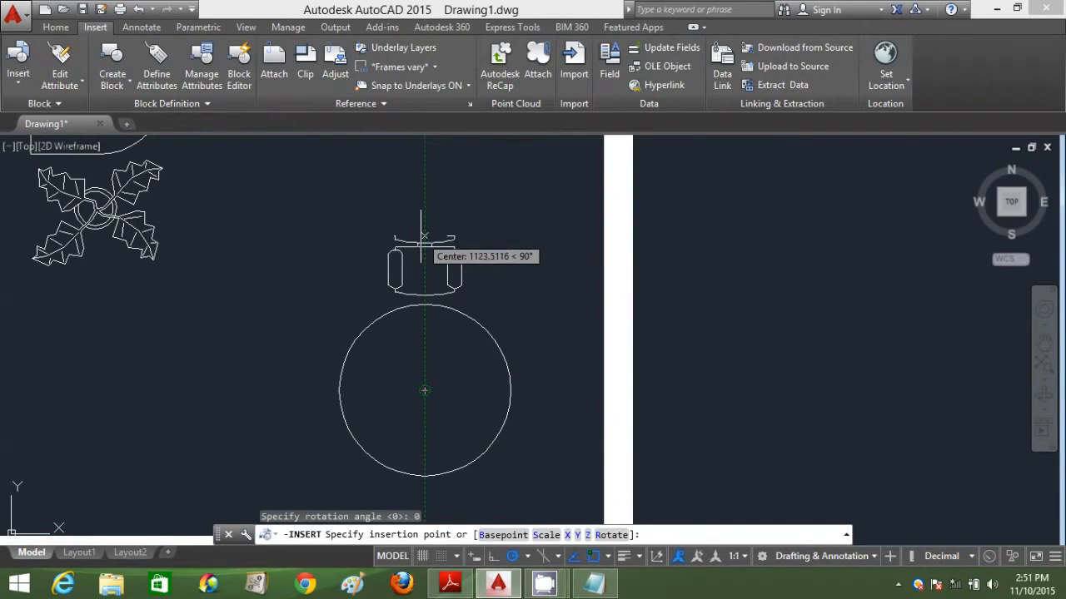
left_click(423, 237)
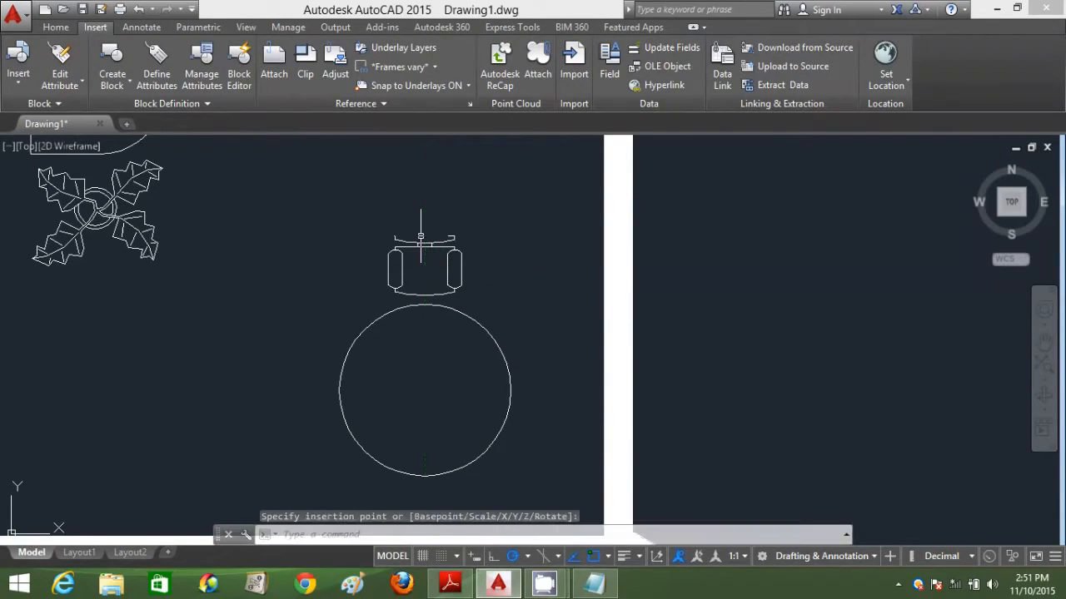
key("Escape")
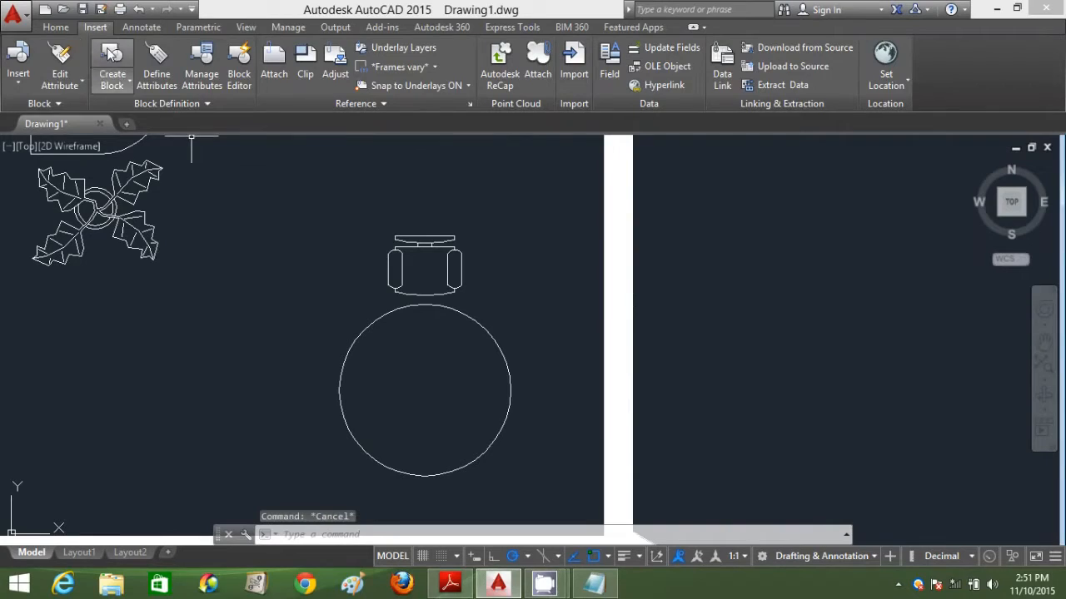
Create a polar array of the desk chair around the centre of the round meeting table.
left_click(65, 29)
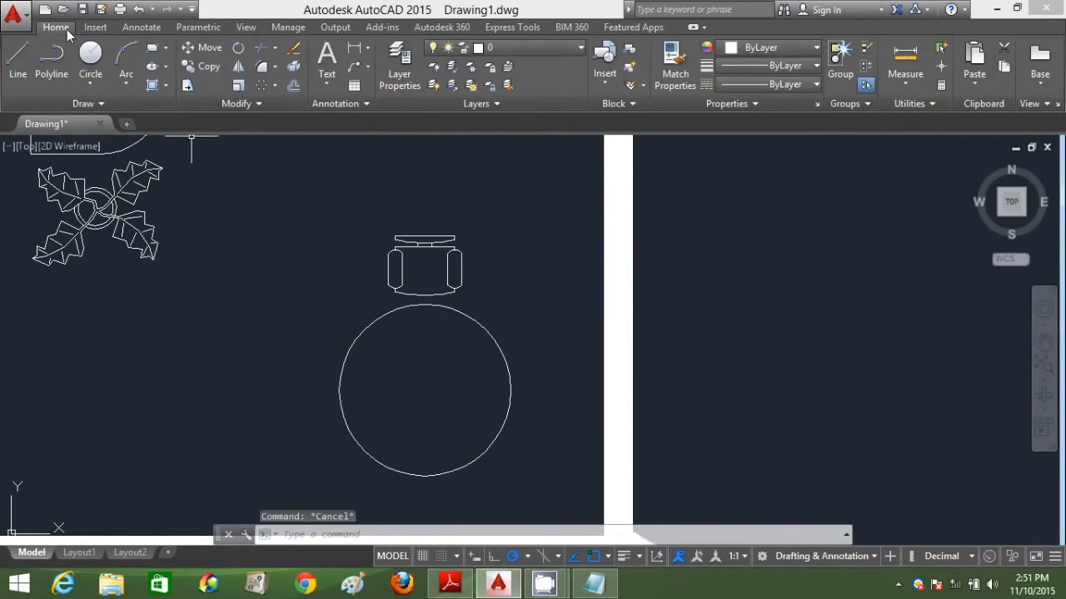
left_click(276, 85)
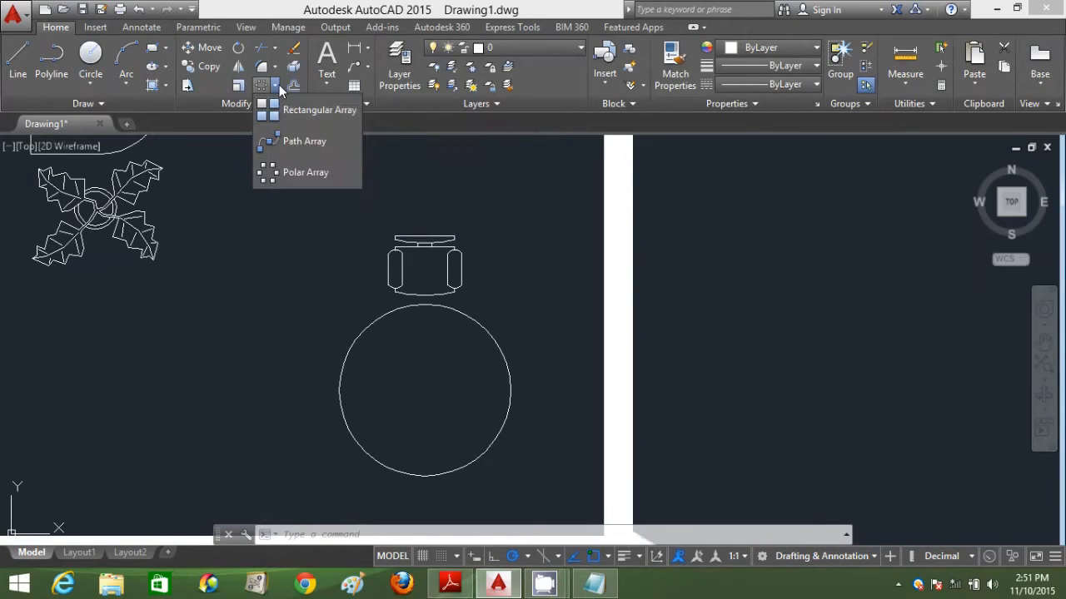
left_click(277, 86)
left_click(277, 86)
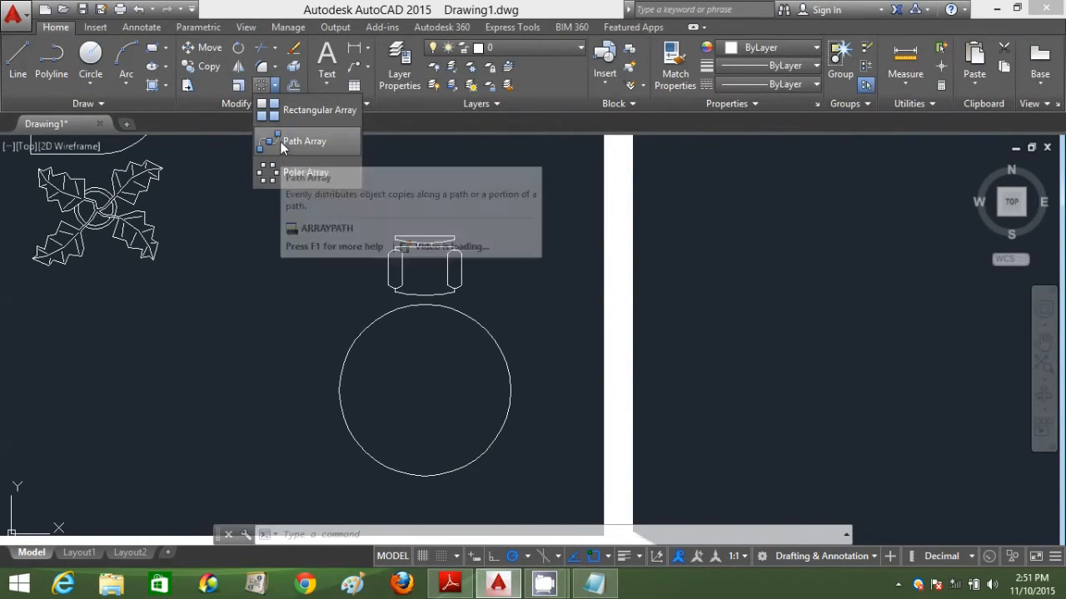
left_click(287, 170)
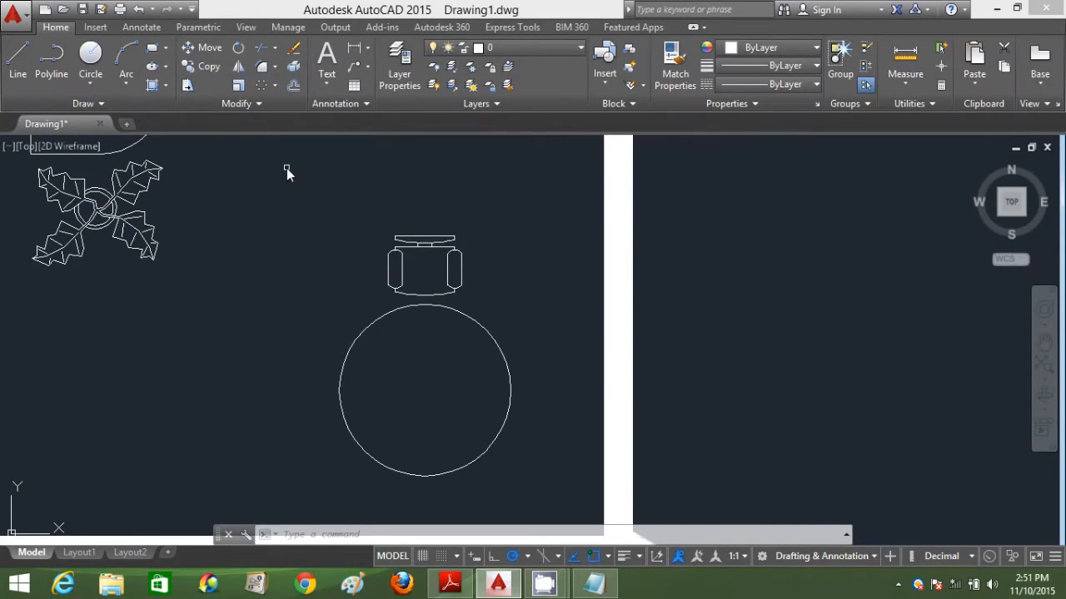
left_click(458, 285)
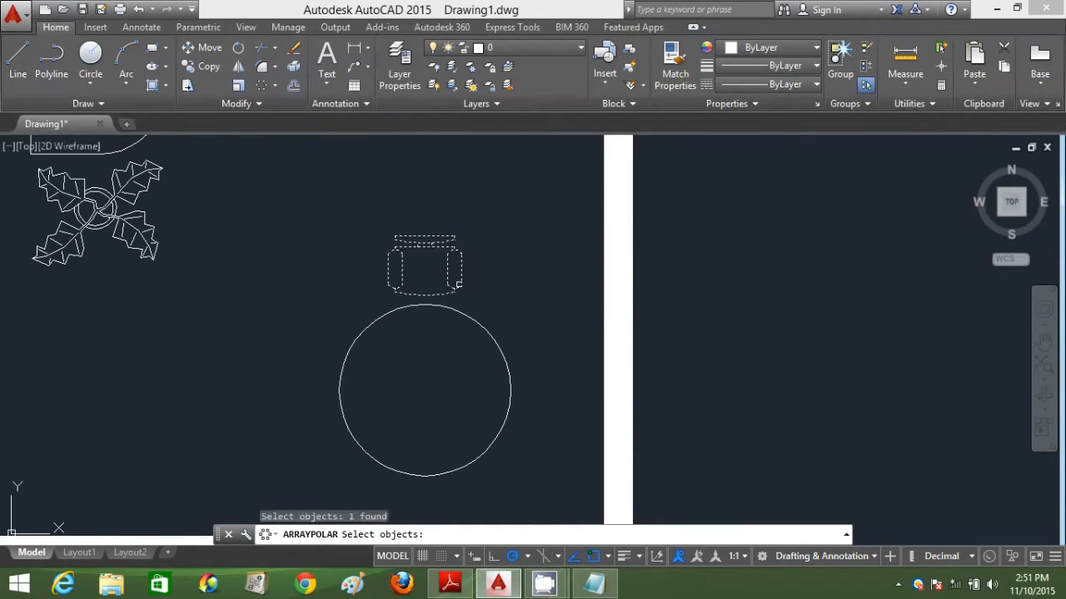
key("Return")
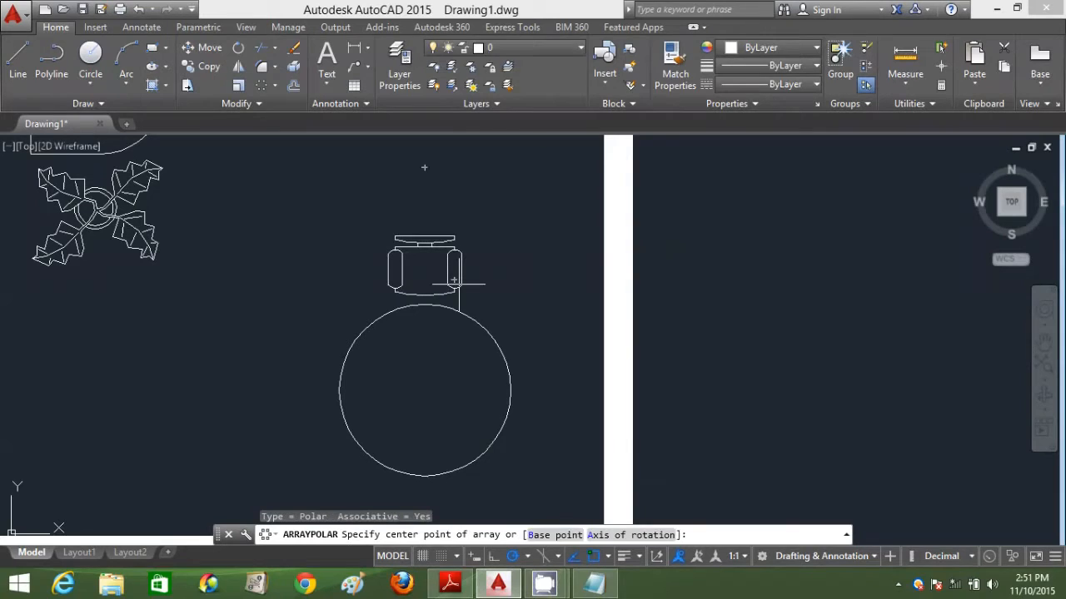
left_click(426, 389)
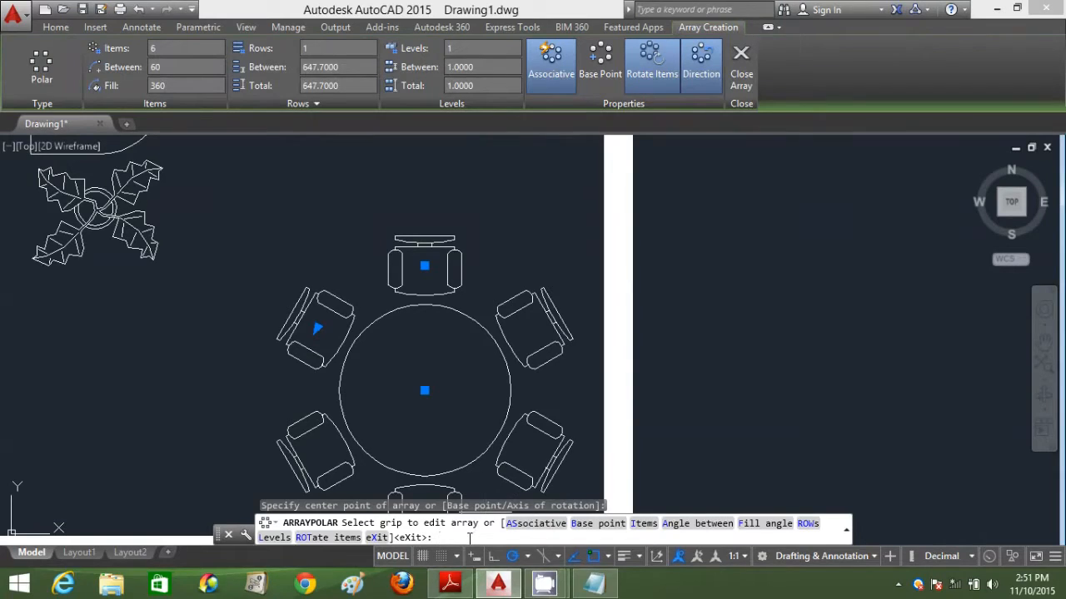
Set the number of items in the chair array to 8.
type("I")
key("Return")
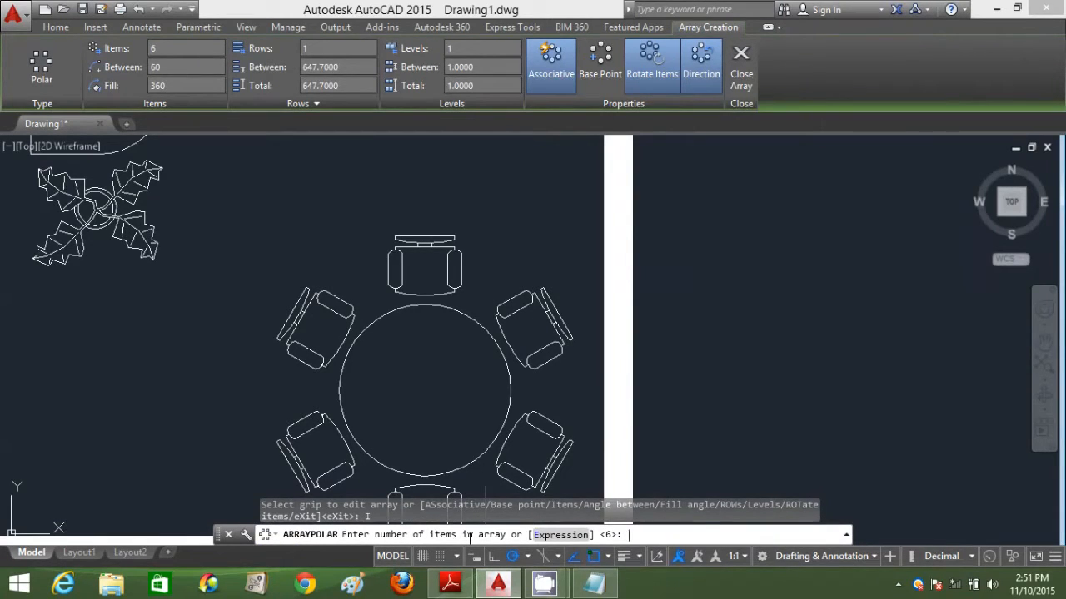
key("Return")
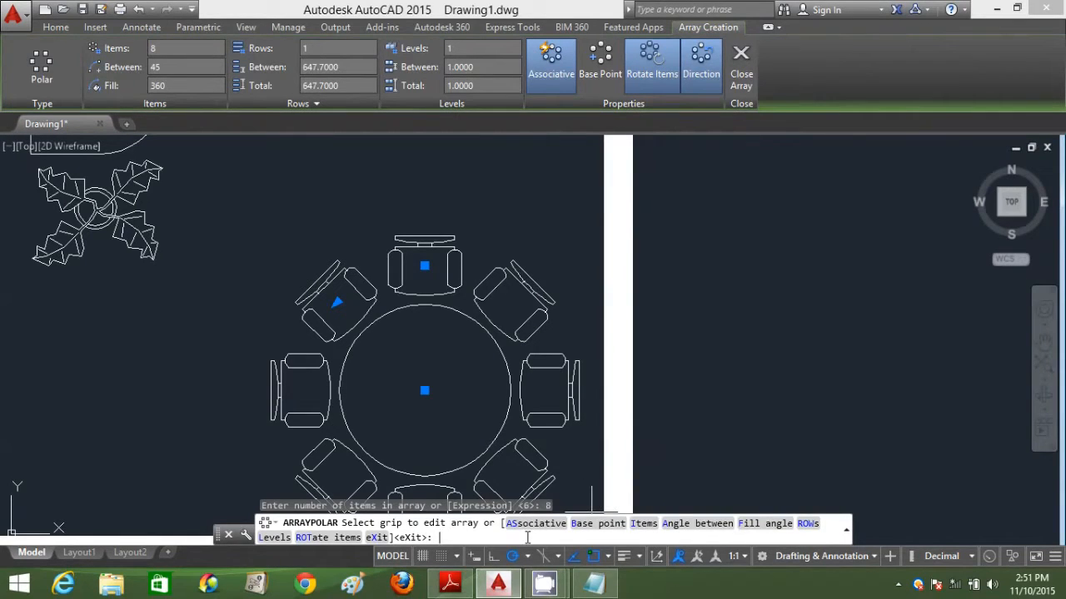
Set the number of items in the chair array to 6 and finish the array.
type("I")
key("Return")
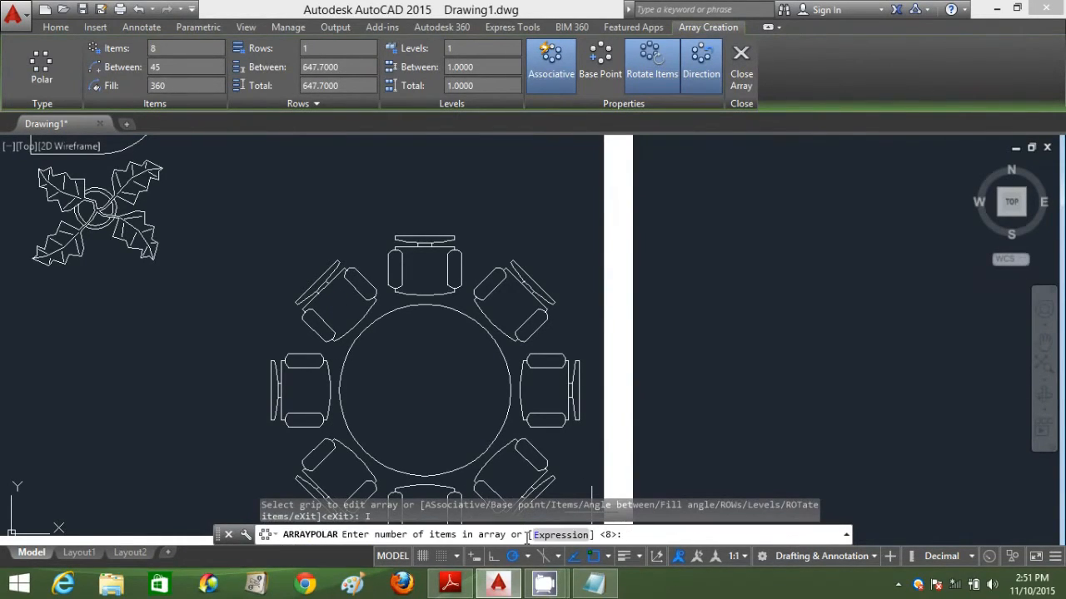
type("6")
key("Return")
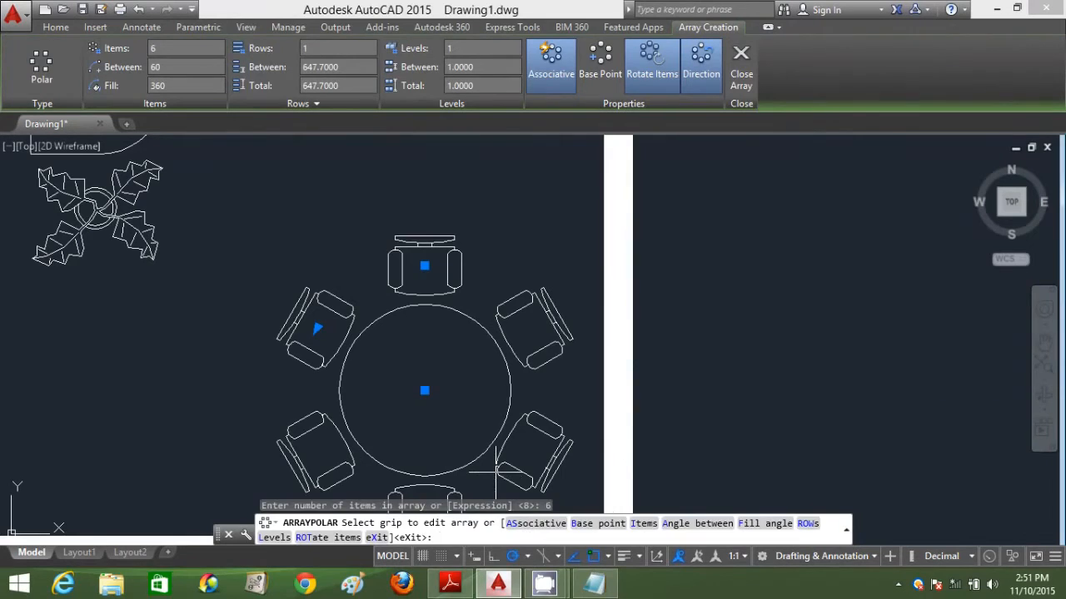
key("Escape")
Move the round meeting table and its chairs straight up about 253 units, away from the lower wall.
scroll(499, 466, "down", 5)
middle_click_drag(525, 429, 525, 350)
type("m")
key("Return")
left_click(514, 388)
left_click(441, 324)
key("Return")
left_click(479, 360)
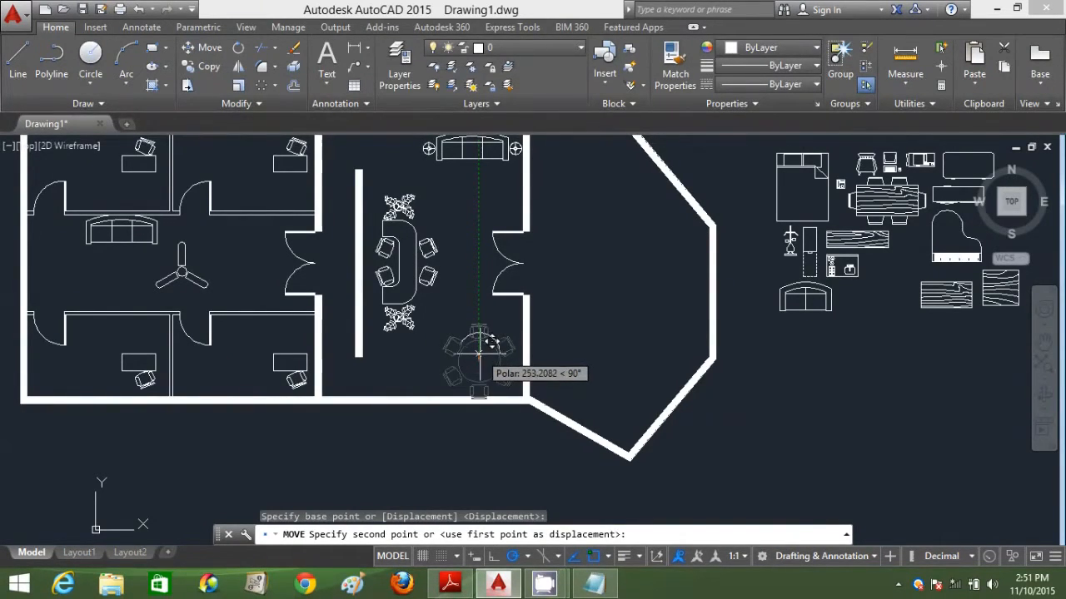
key("Escape")
Delete the entire leftover furniture set east of the floor plan.
scroll(480, 356, "down", 1)
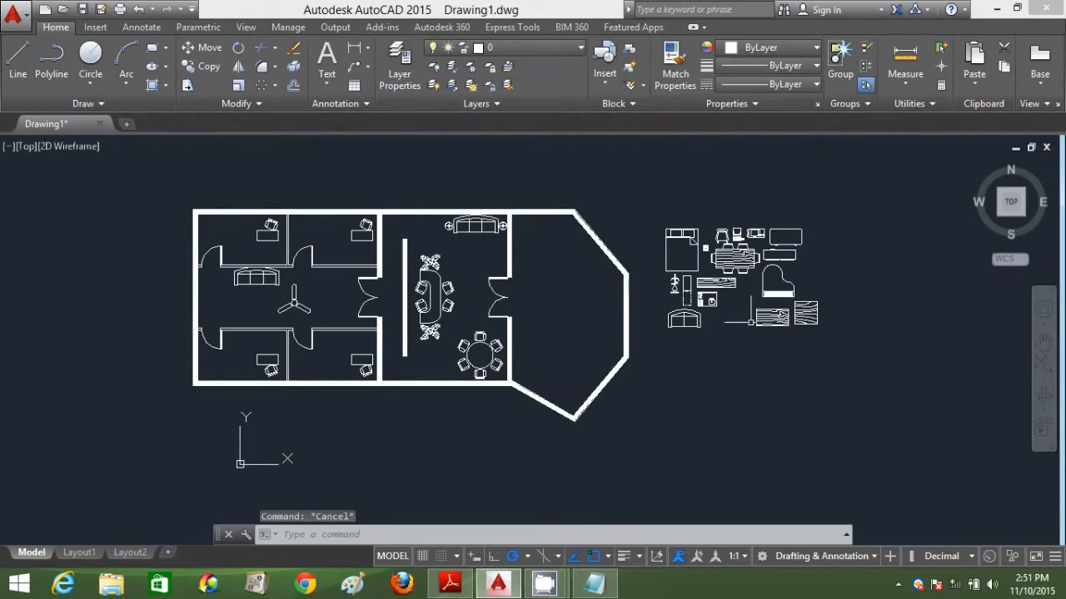
left_click(851, 365)
left_click(667, 188)
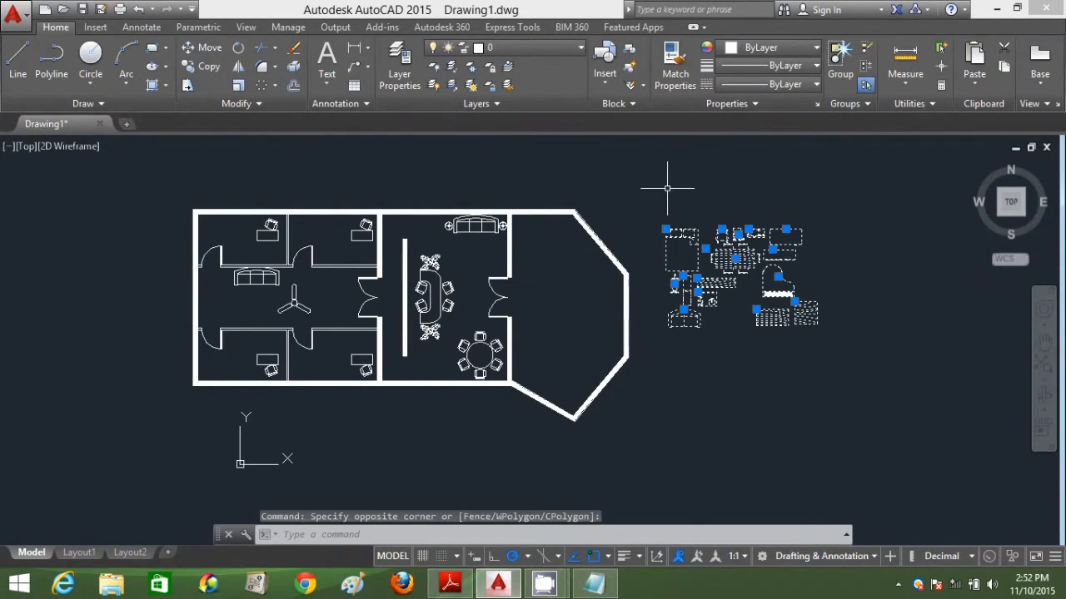
key("Delete")
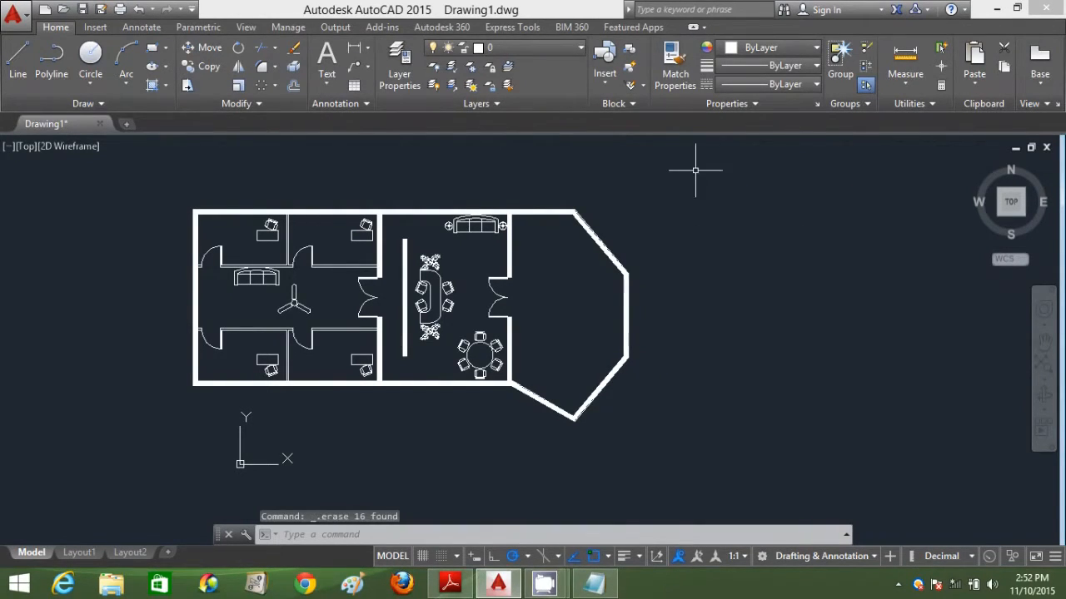
Check the lobby entrance in the reference PDF and copy the double door between reception and lobby into the middle of the lobby.
scroll(421, 325, "up", 2)
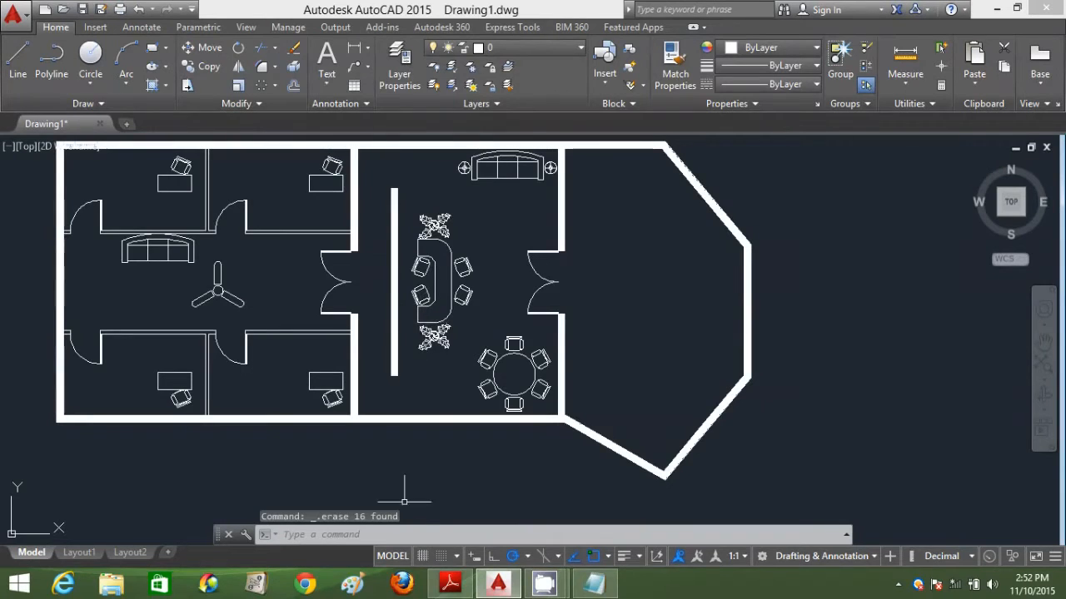
left_click(450, 585)
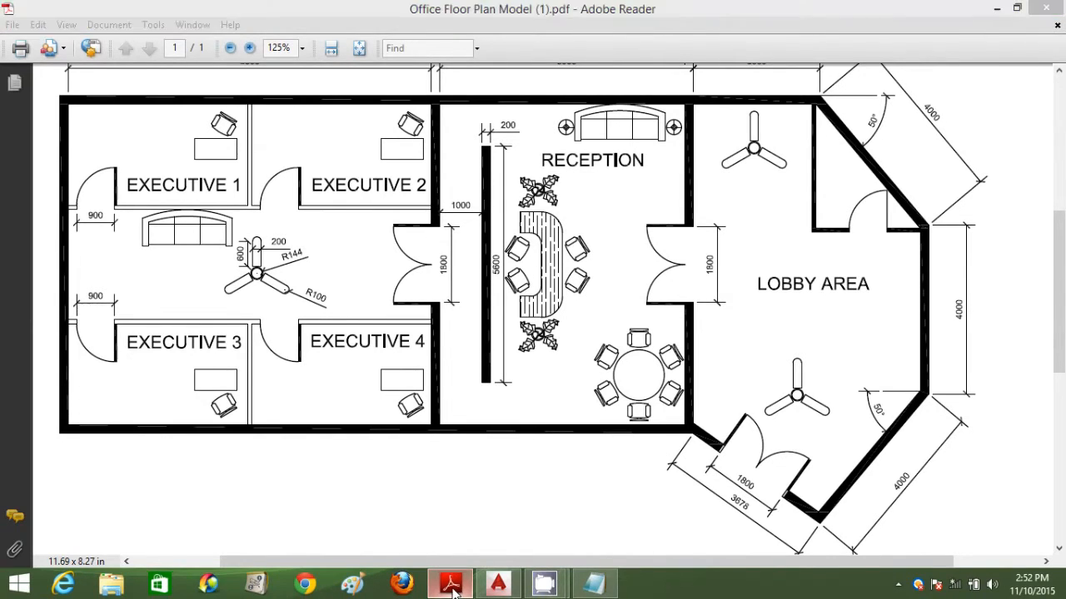
left_click(450, 585)
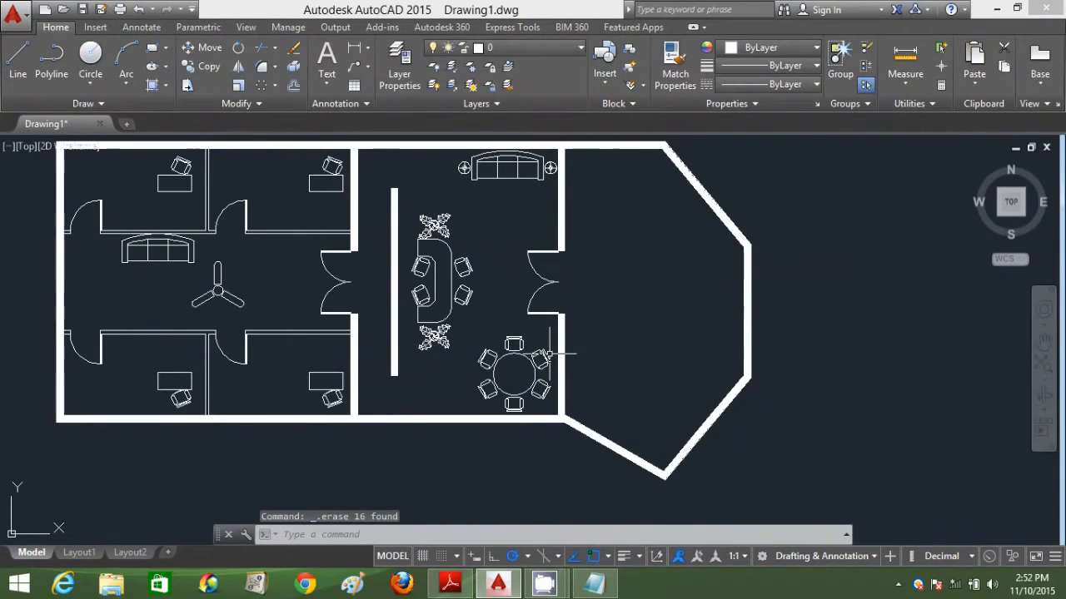
type("co")
key("Return")
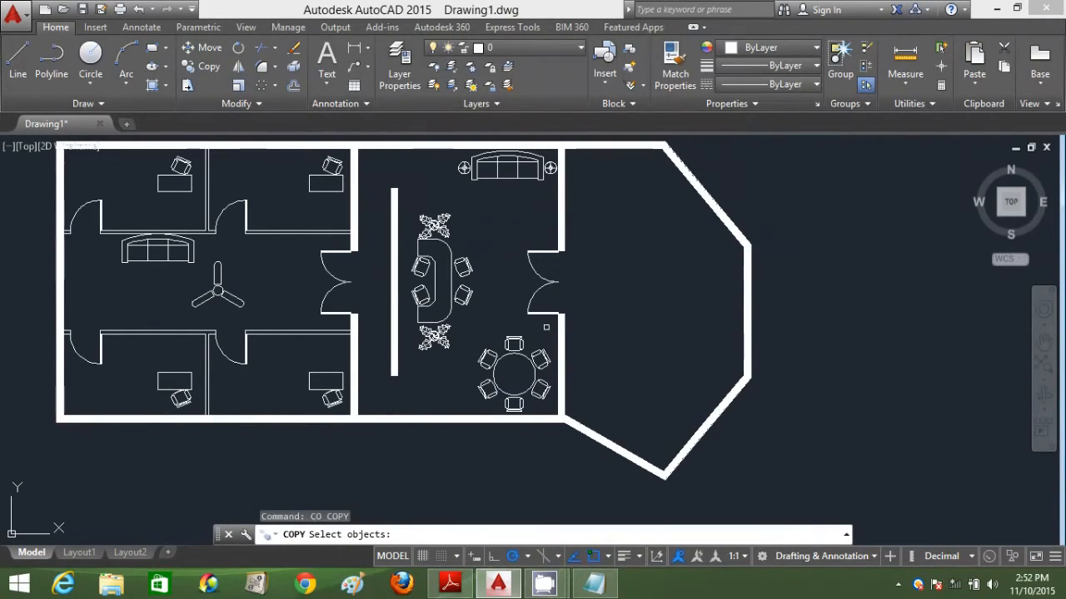
left_click(549, 320)
left_click(526, 238)
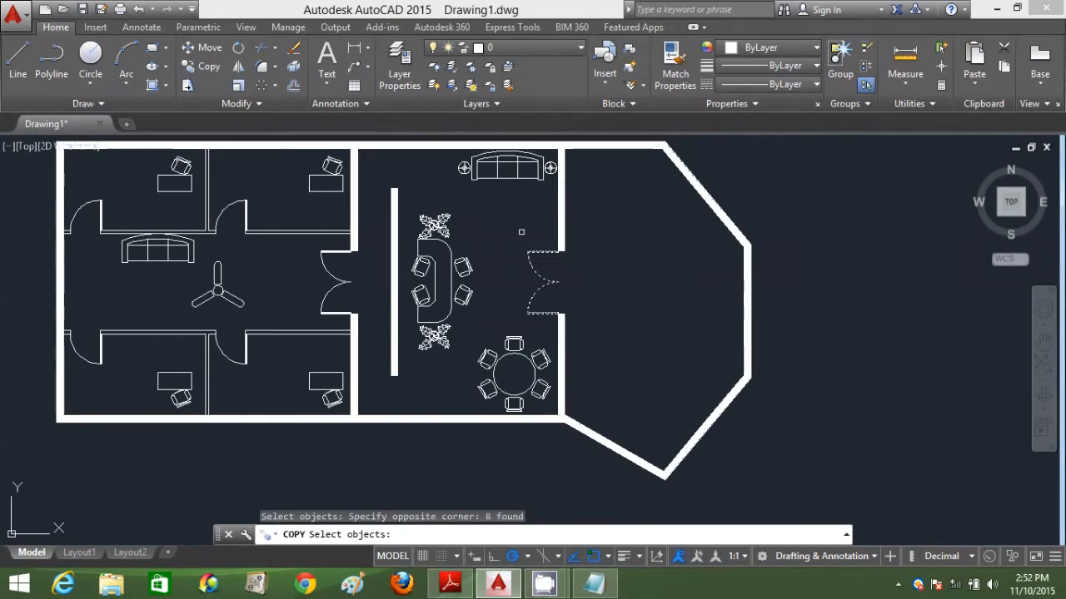
key("Return")
left_click(558, 283)
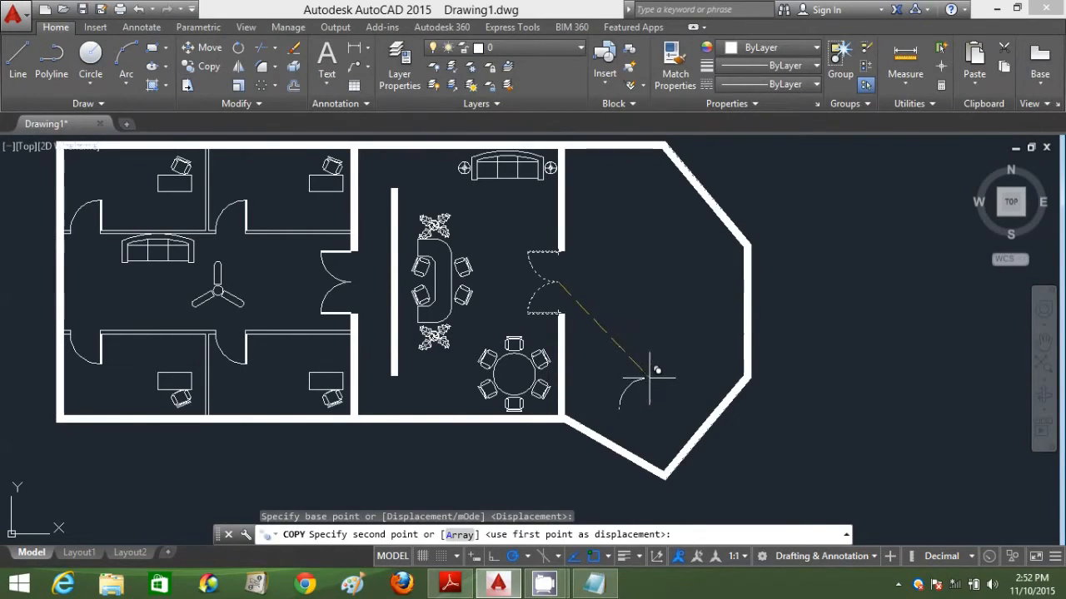
left_click(661, 325)
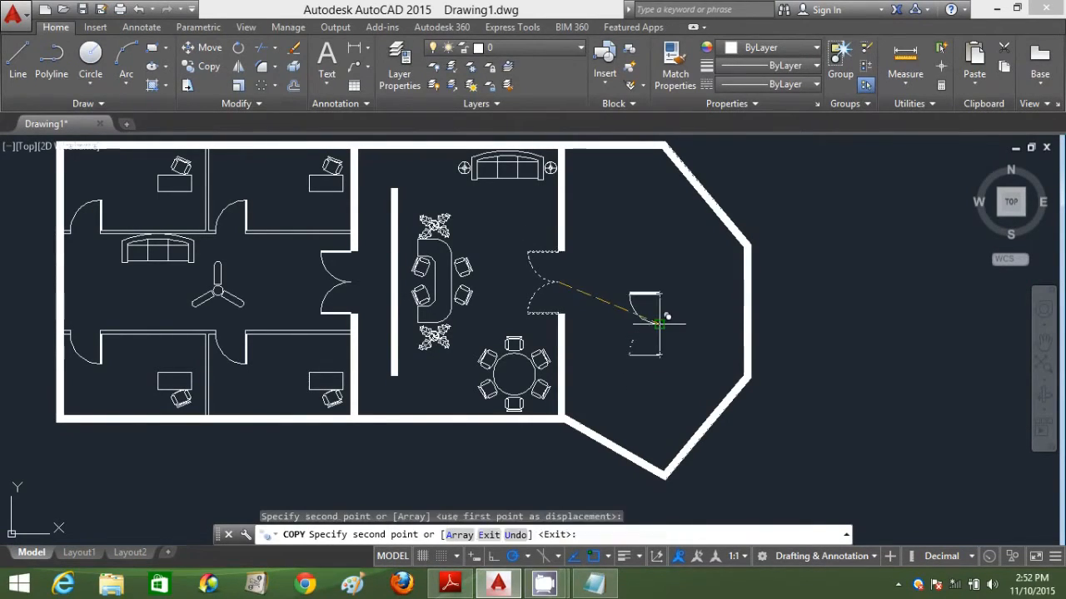
key("Escape")
Rotate the copied double door in the lobby to align with the slanted lower wall, its leaves opening into the room.
type("ro")
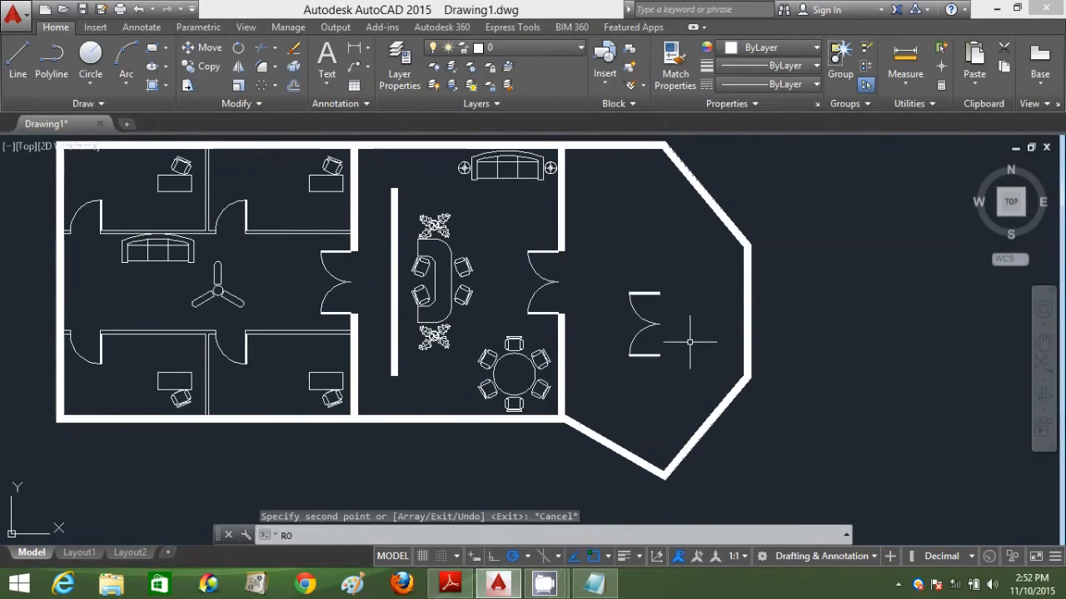
key("Return")
left_click(680, 376)
left_click(631, 288)
key("Return")
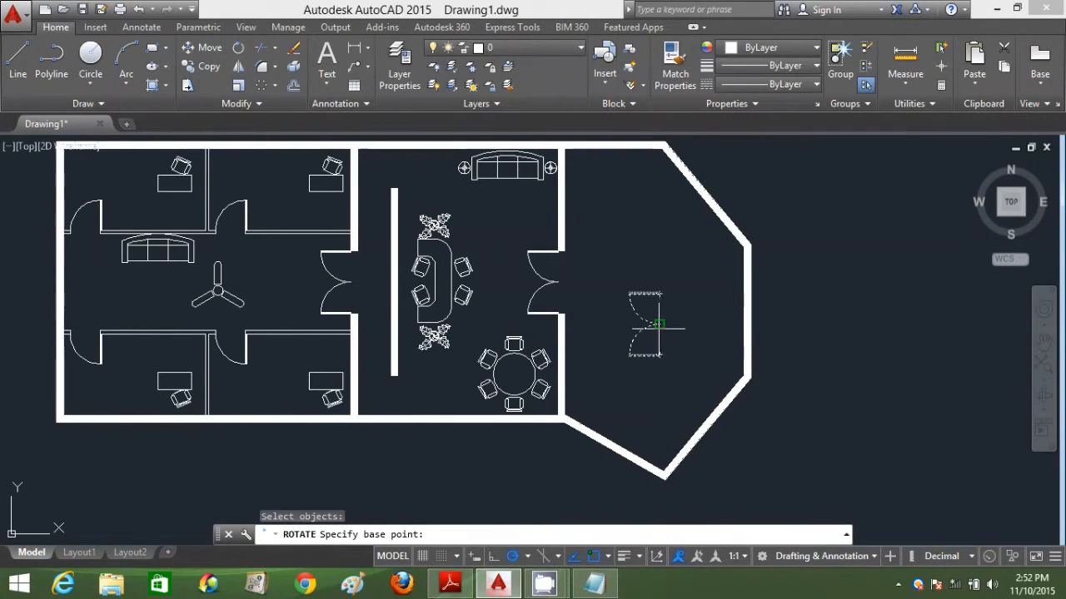
left_click(645, 323)
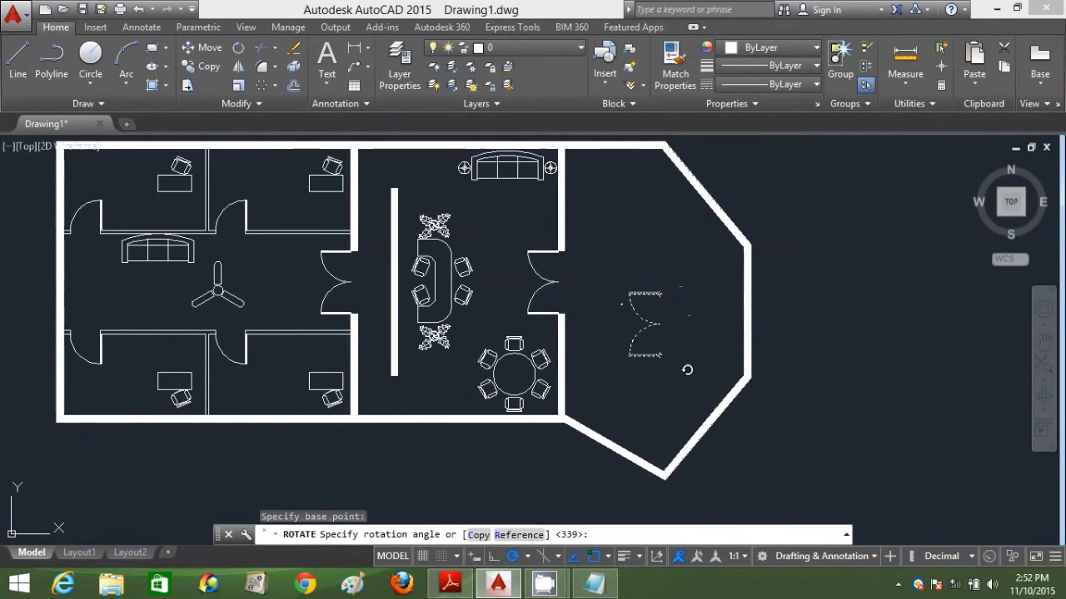
left_click(622, 385)
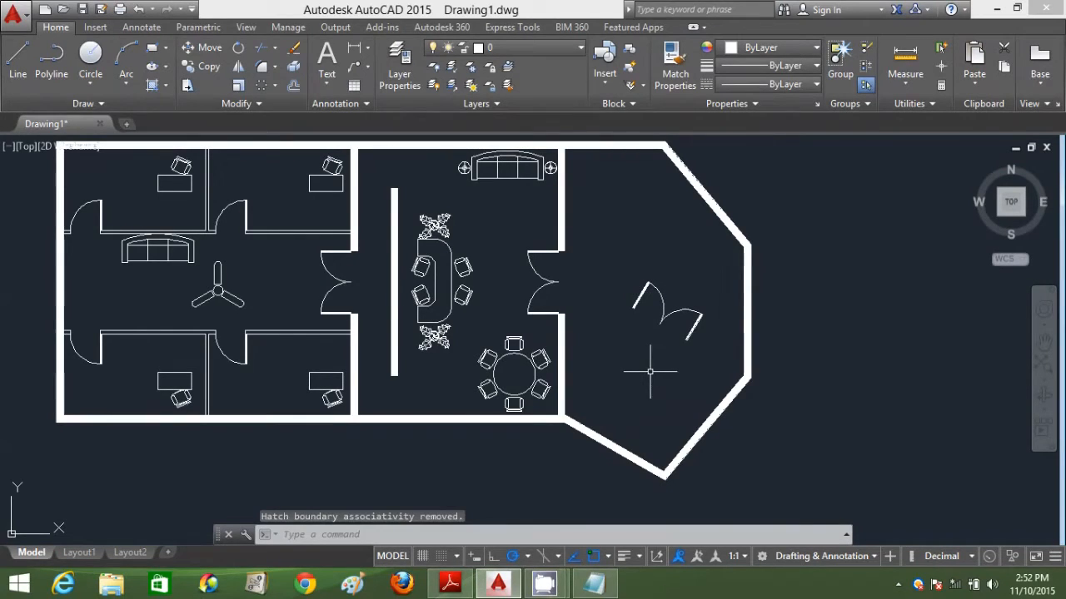
Move the rotated double door from the meeting point of its leaves onto the inner face of the lobby's slanted lower wall.
type("M")
key("Return")
left_click(702, 353)
left_click(631, 279)
key("Return")
left_click(661, 320)
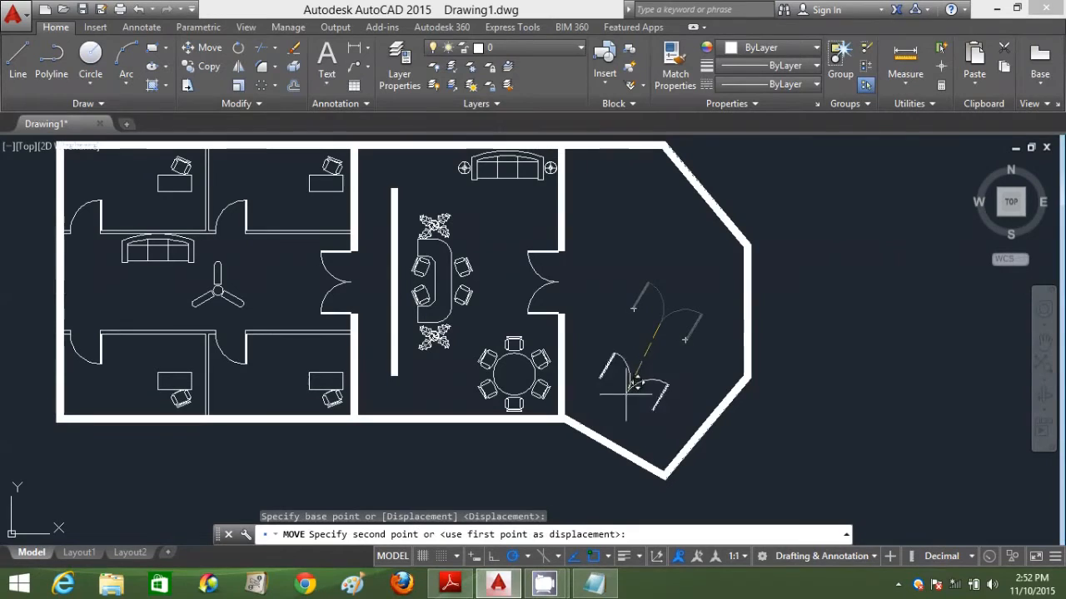
left_click(618, 439)
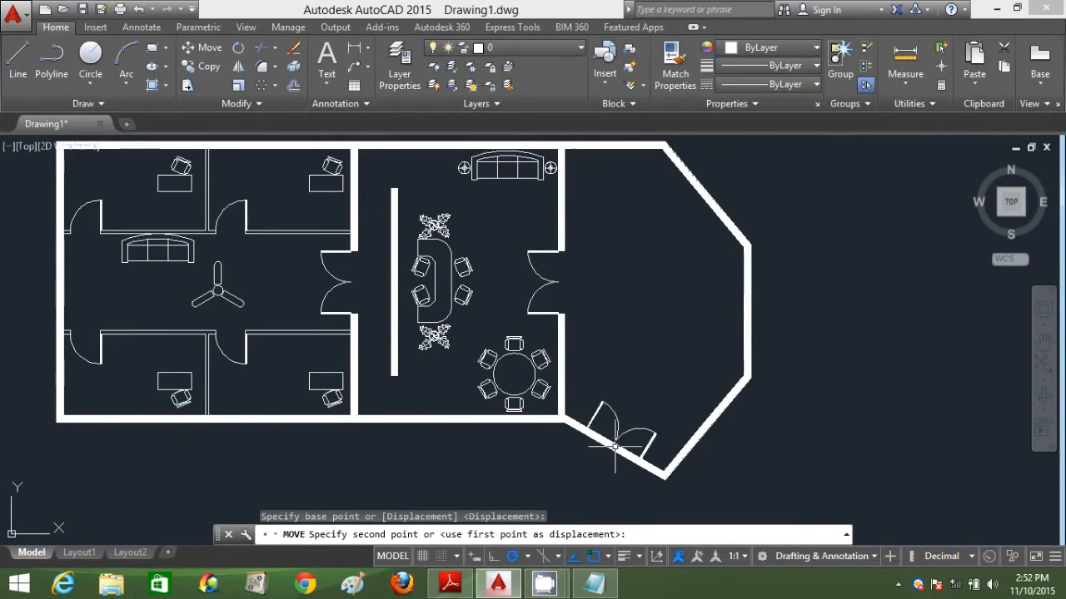
Extend the edge lines of the entrance door's west leaf to the inner face of the slanted wall.
scroll(618, 439, "up", 8)
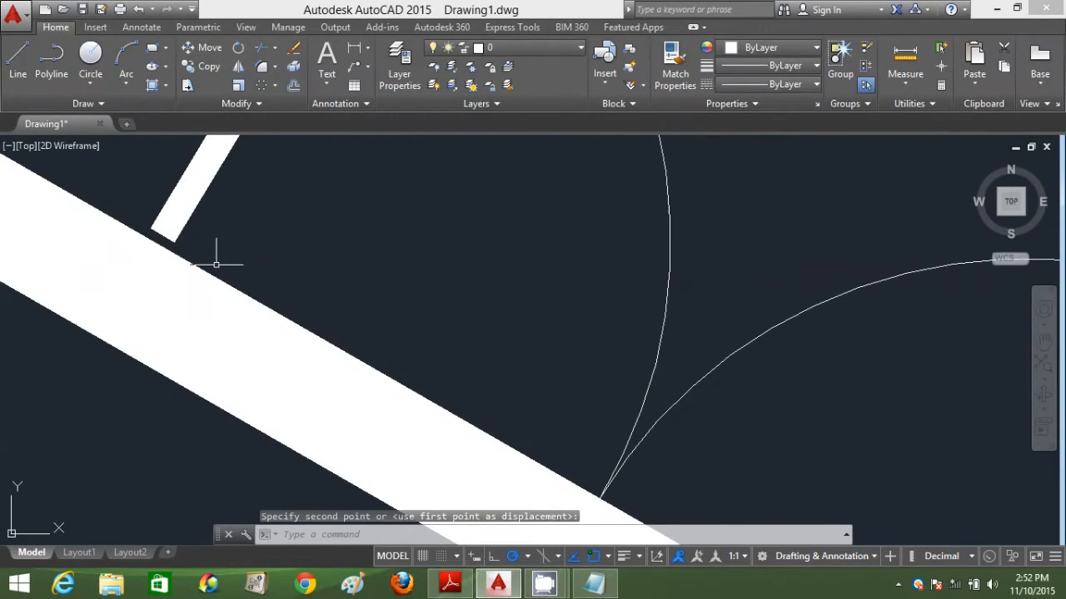
type("EX")
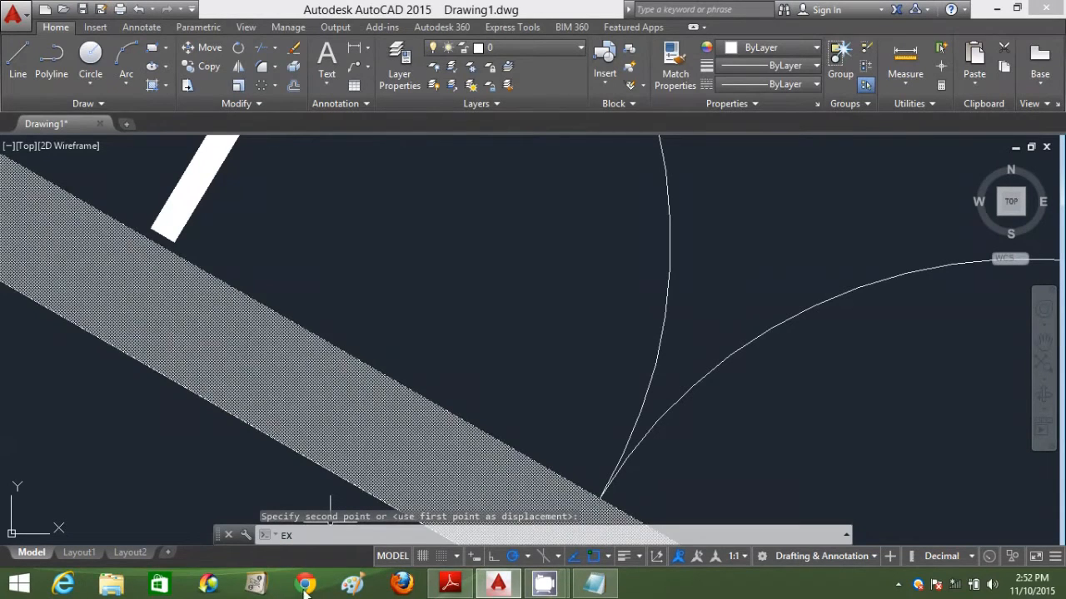
key("Return")
key("Return")
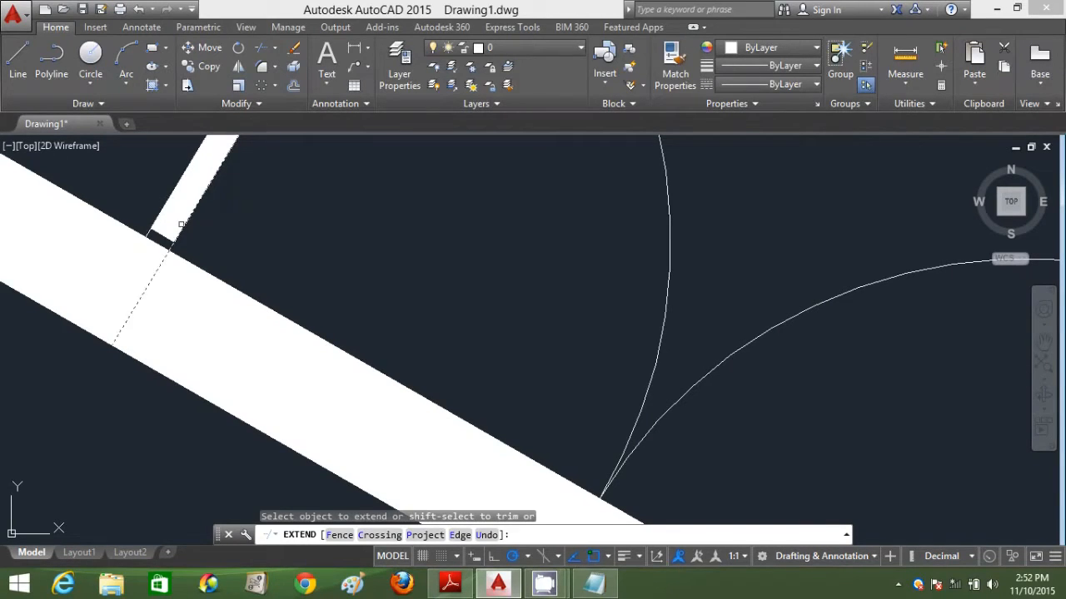
key("Escape")
scroll(333, 275, "down", 3)
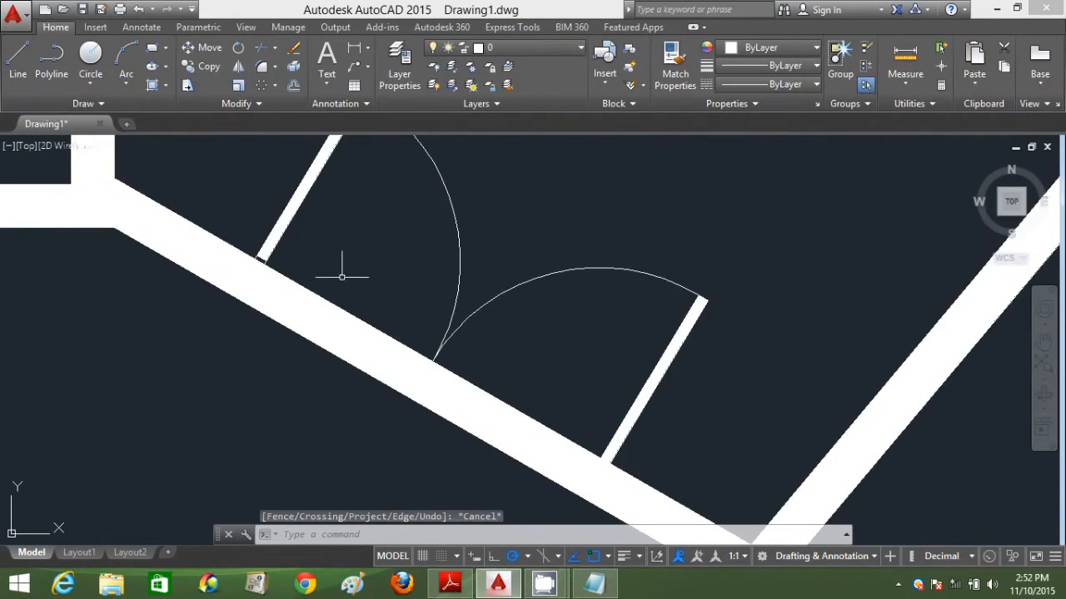
Delete the solid hatch fill of the walls around the lobby entrance door.
scroll(599, 398, "up", 3)
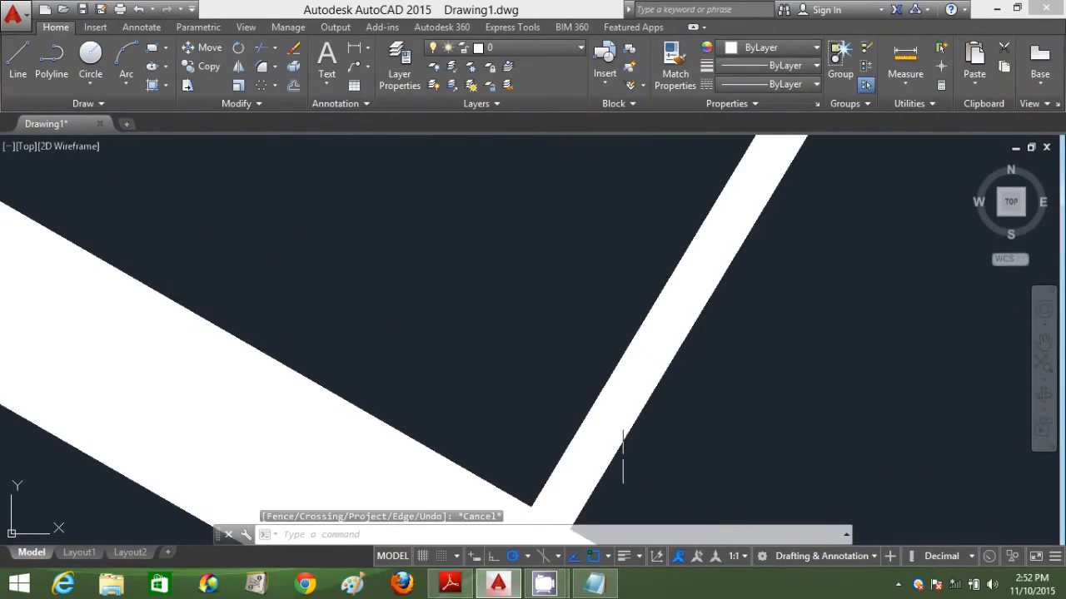
scroll(608, 483, "down", 4)
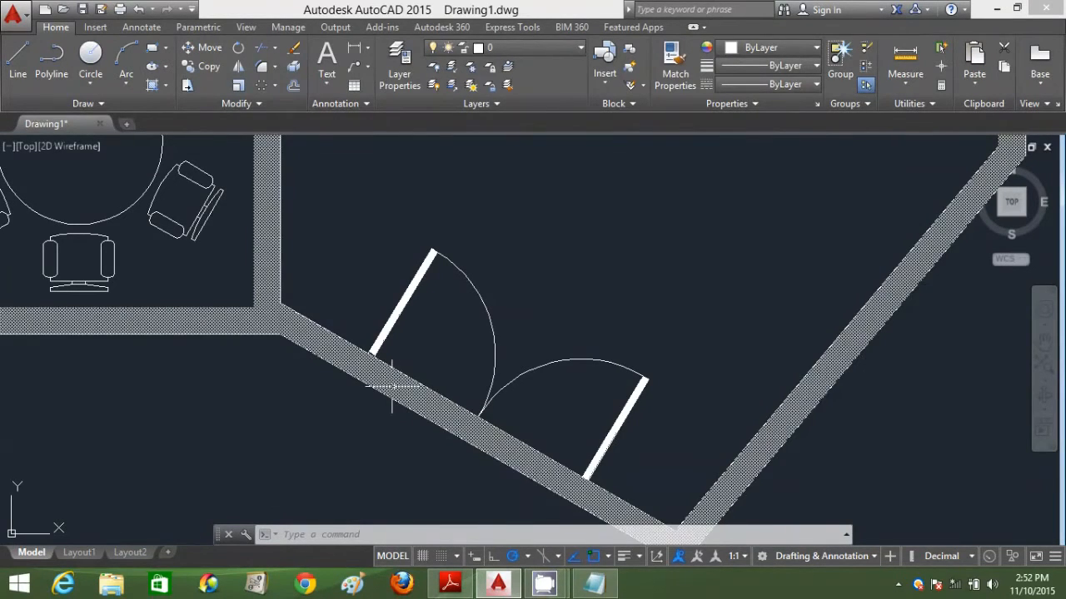
left_click(394, 383)
key("Escape")
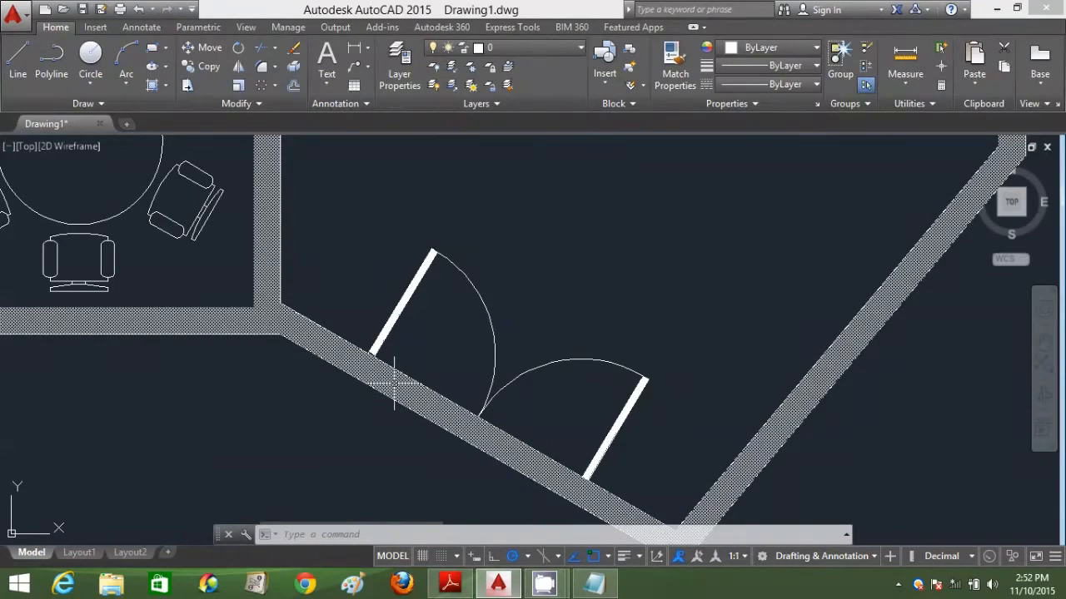
left_click(394, 383)
key("Delete")
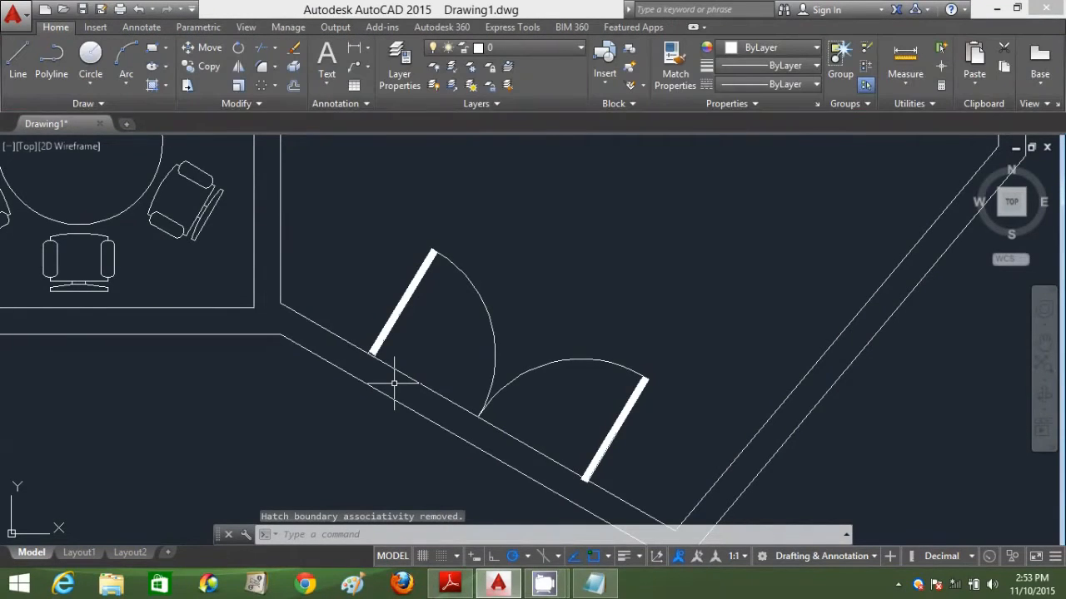
Delete the solid hatch fill of the lobby entrance door's leaves.
scroll(374, 360, "up", 3)
left_click(368, 350)
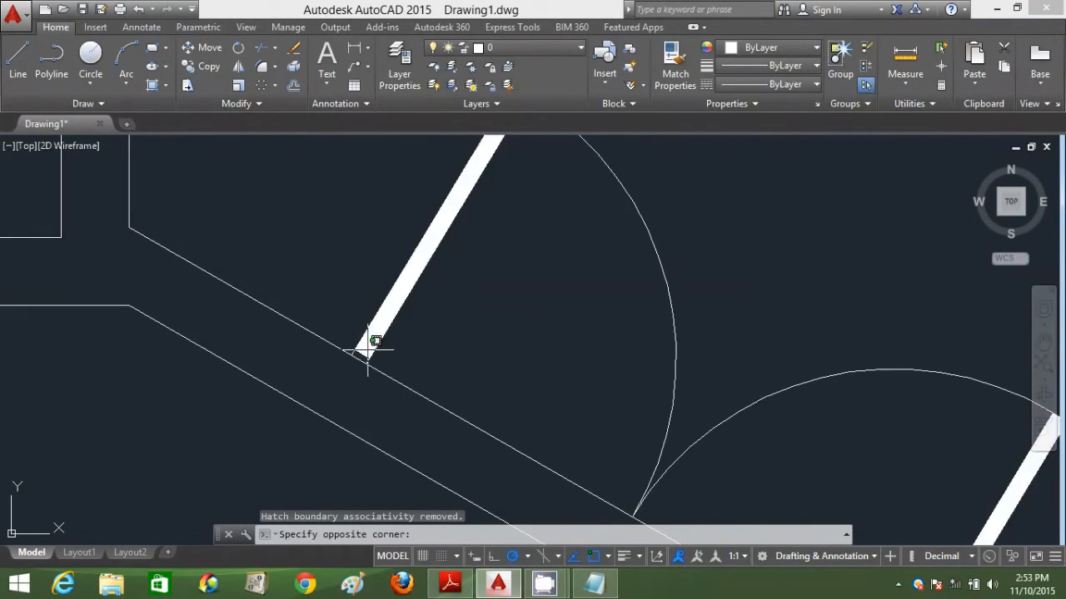
left_click(369, 350)
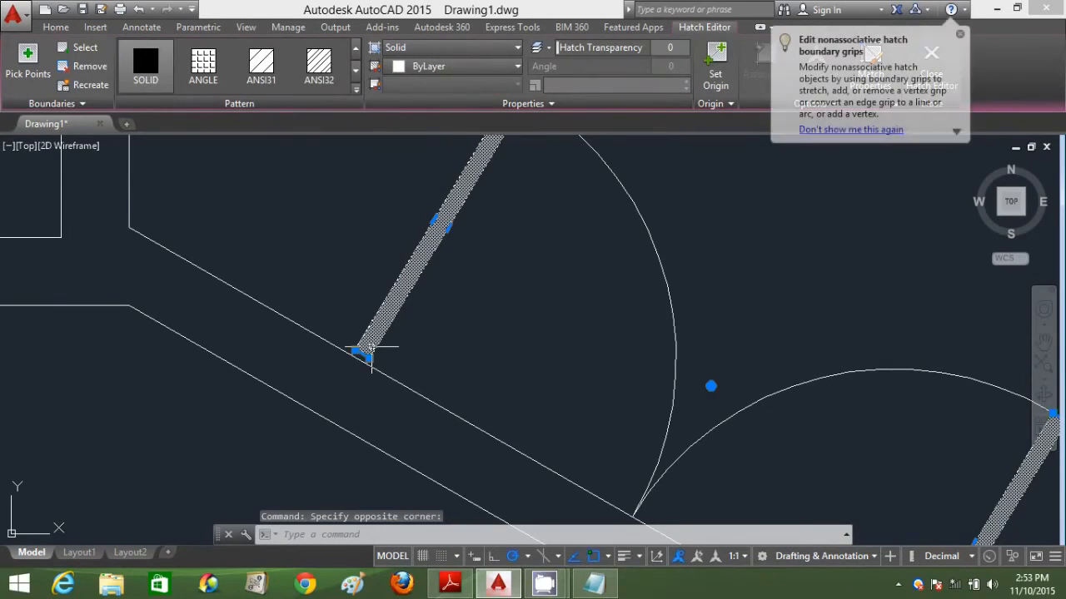
key("Delete")
scroll(368, 351, "down", 2)
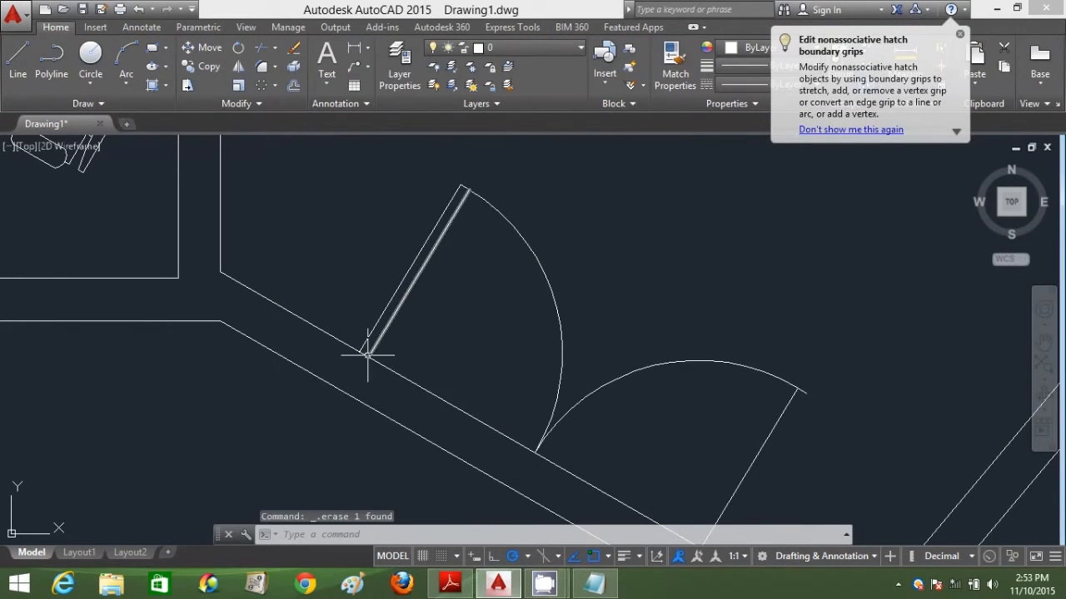
Draw a line from the base of the west leaf's outer edge perpendicular to the slanted wall's outer face.
type("l")
key("Return")
scroll(363, 356, "up", 3)
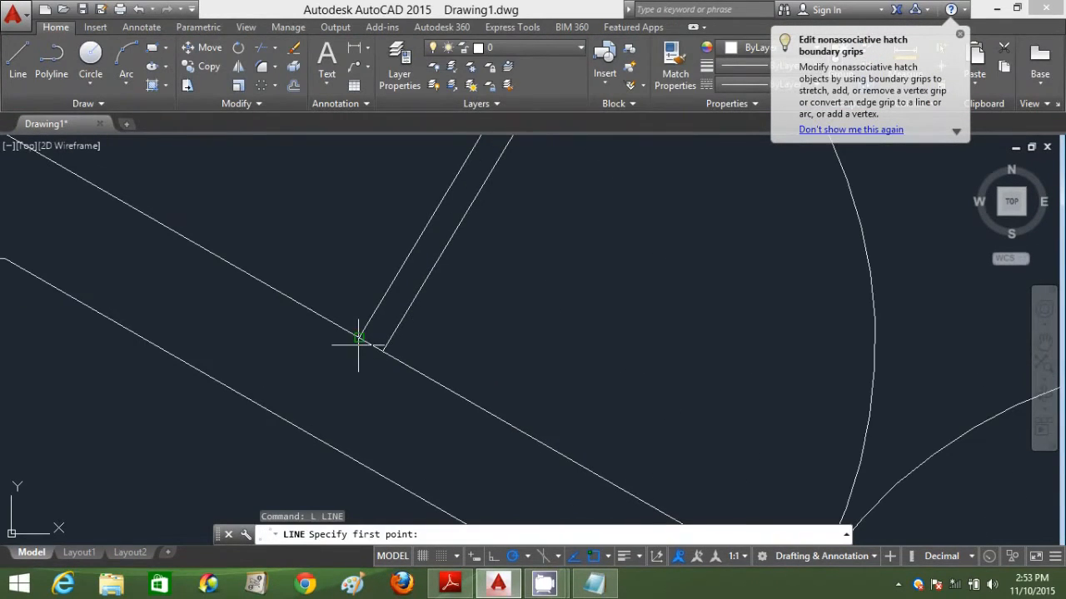
left_click(359, 337)
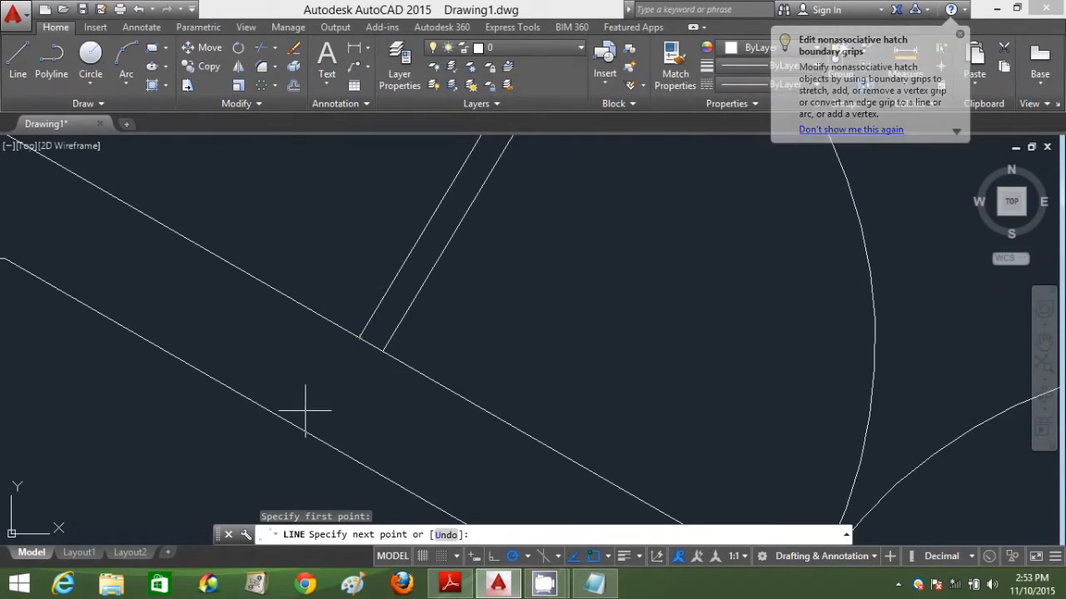
type("PER")
key("Return")
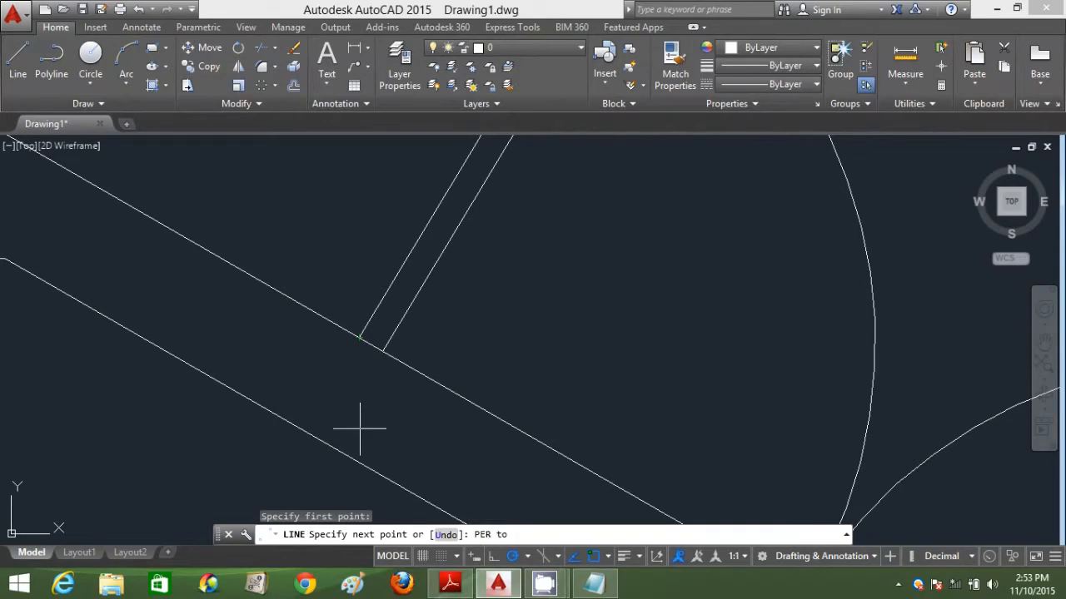
left_click(304, 427)
key("Return")
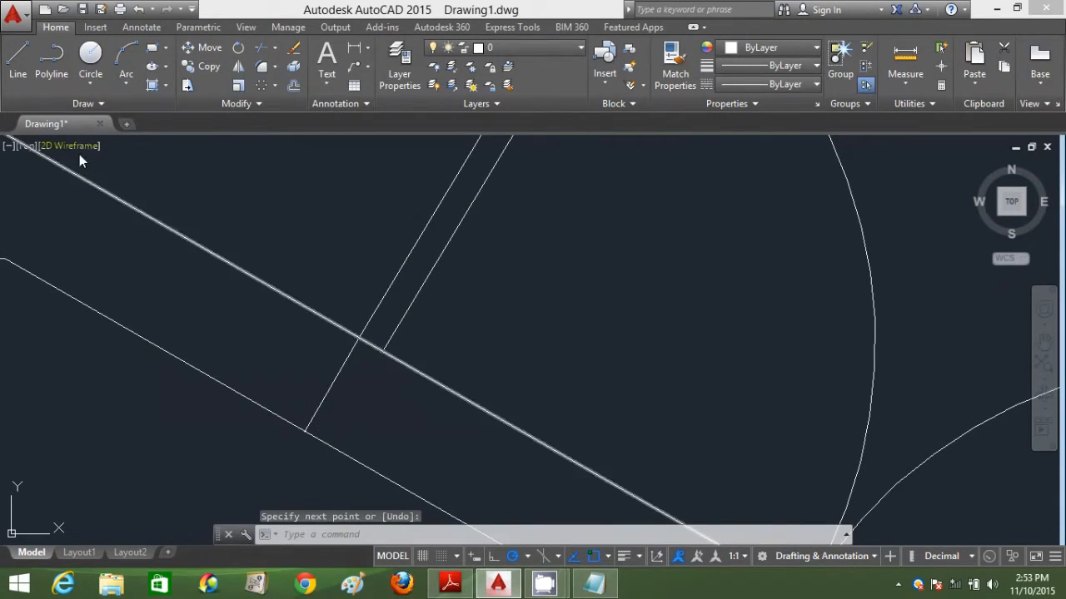
Draw a second line from the base of the west leaf's inner edge perpendicular to the slanted wall's outer face.
type("L")
key("Return")
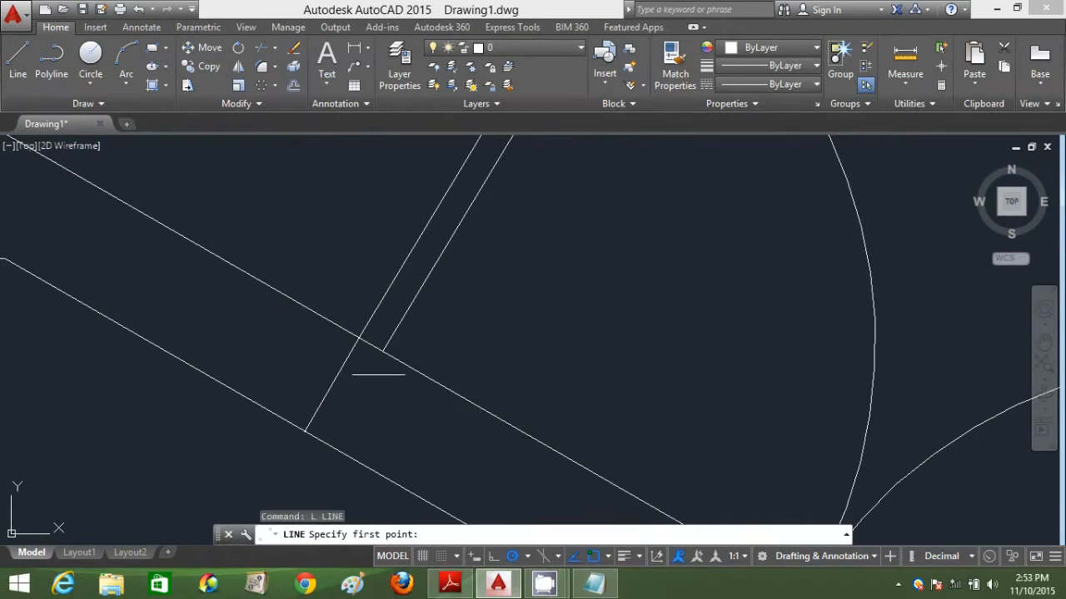
left_click(382, 351)
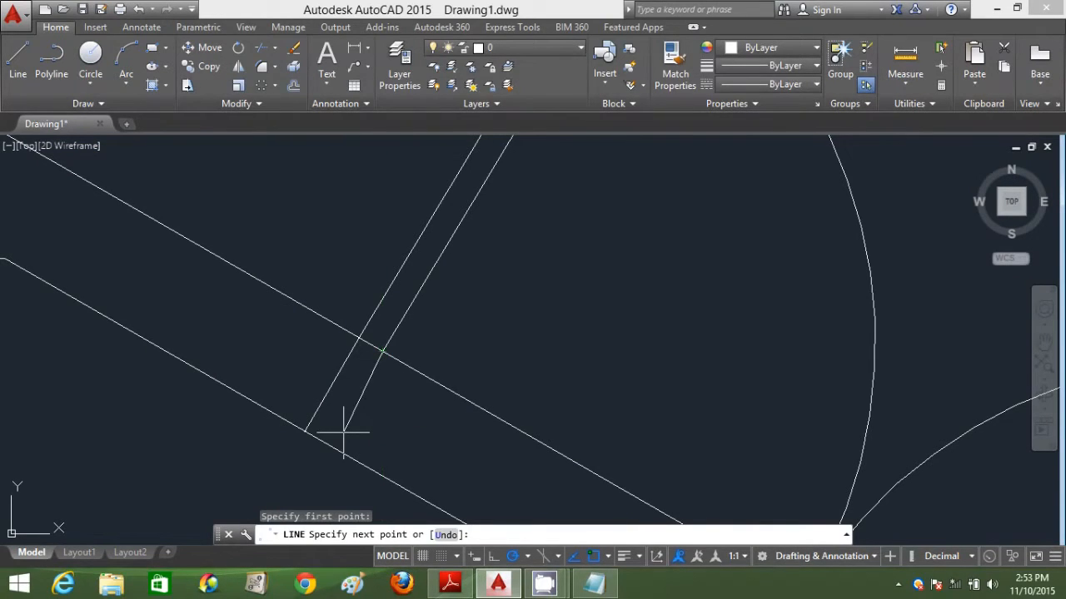
type("PER to")
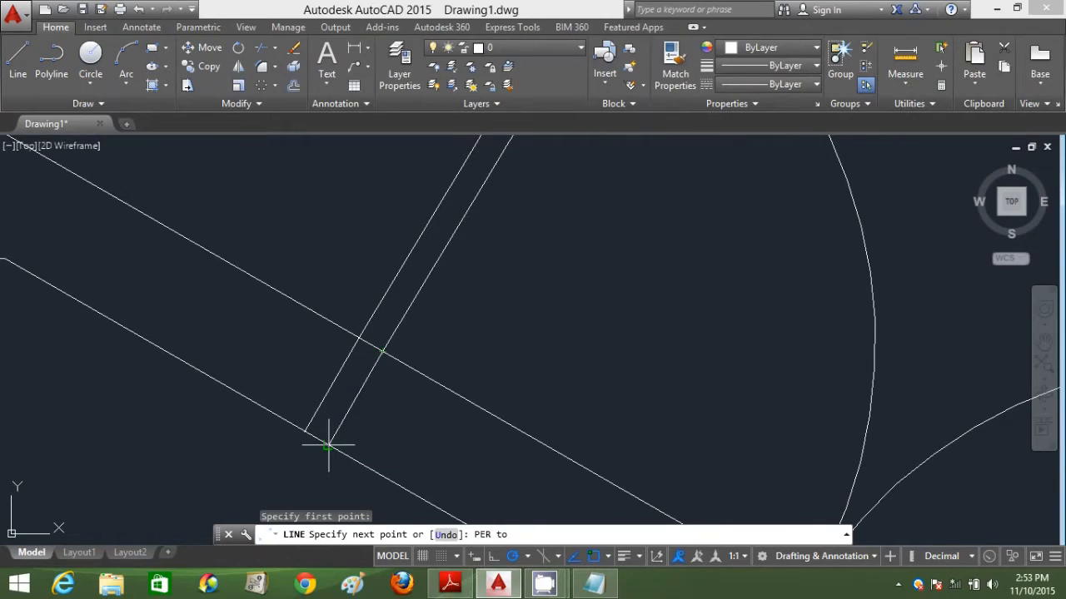
left_click(326, 435)
scroll(505, 458, "down", 5)
middle_click_drag(504, 458, 422, 302)
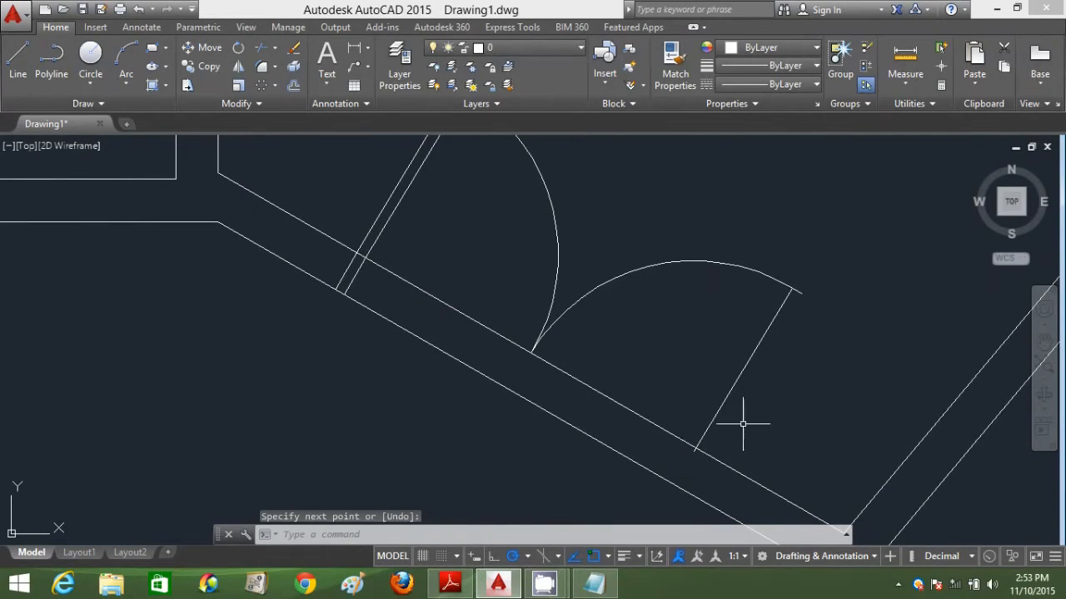
type("l")
key("Return")
key("Escape")
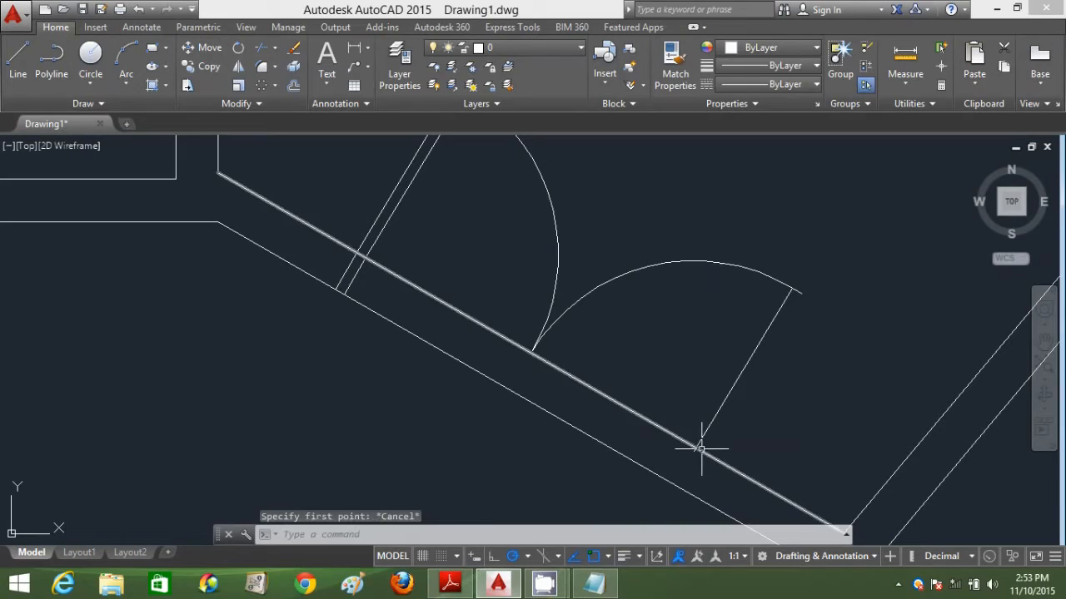
Extend the edge line of the entrance door's east leaf across the slanted wall to its outer face.
type("ex")
key("Return")
key("Return")
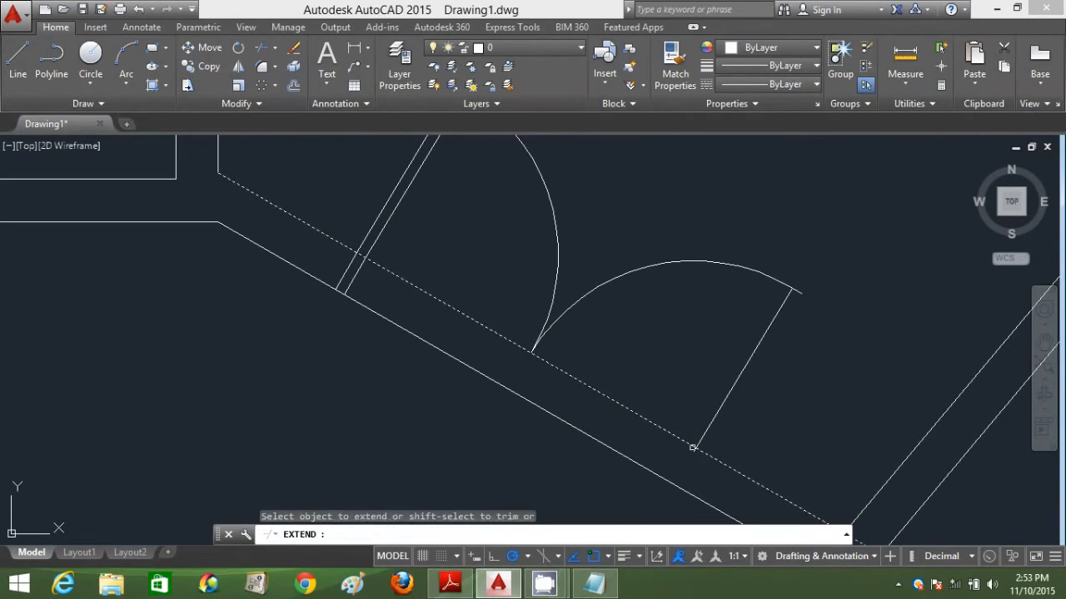
left_click(708, 429)
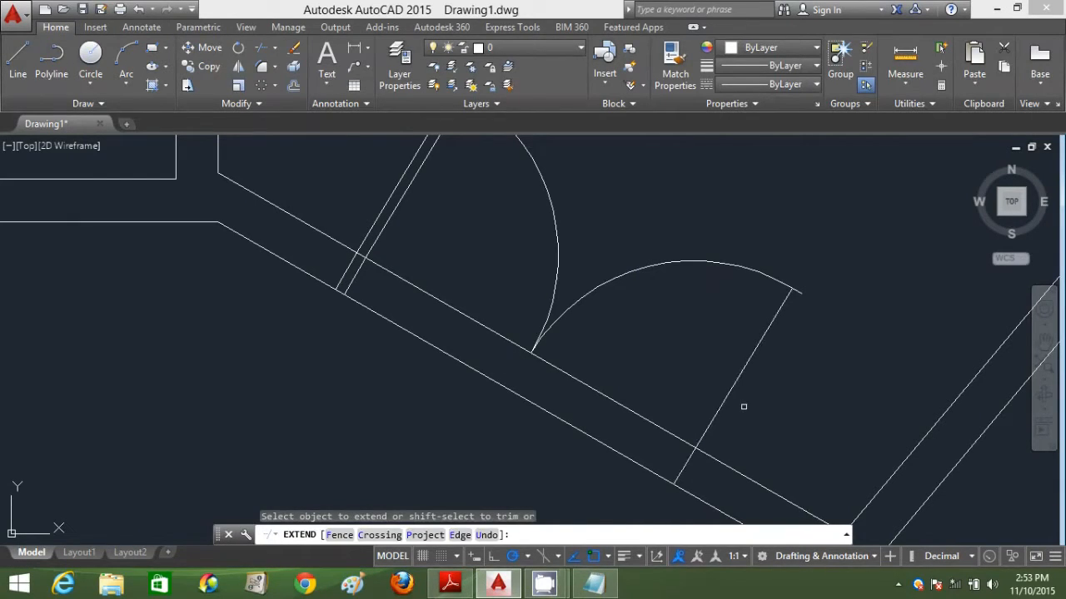
Draw a line from the tip of the entrance door's east leaf perpendicular to the slanted wall's outer face.
key("Escape")
type("l")
key("Return")
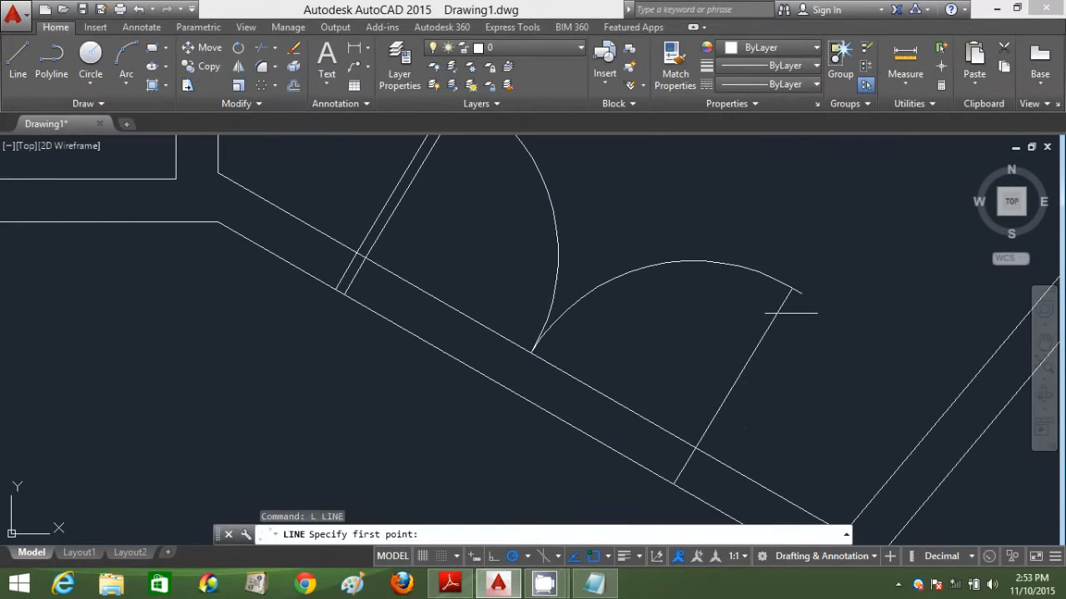
left_click(798, 294)
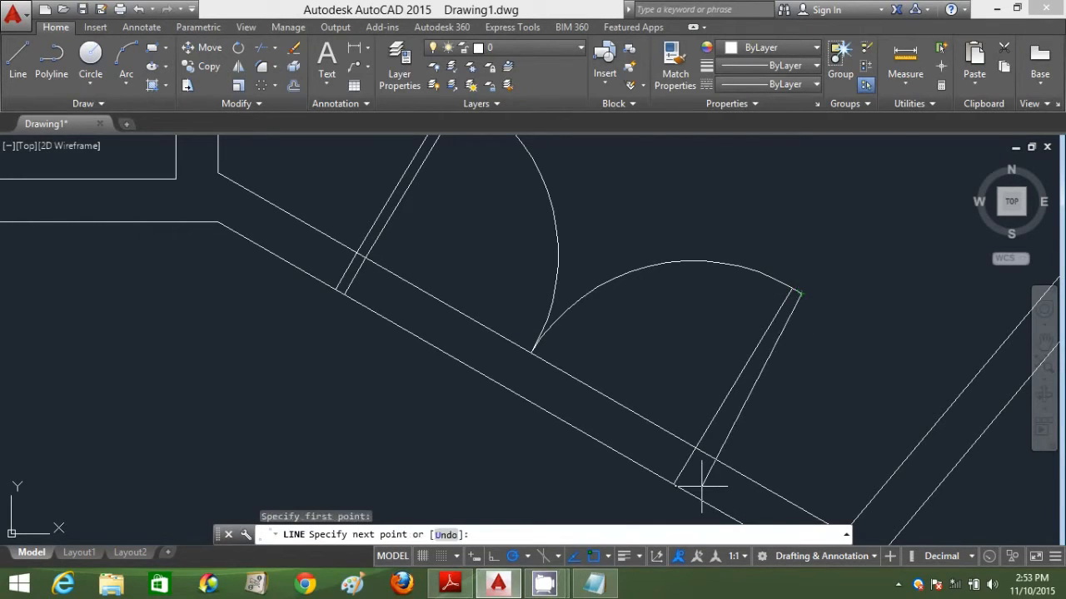
type("pER")
key("Return")
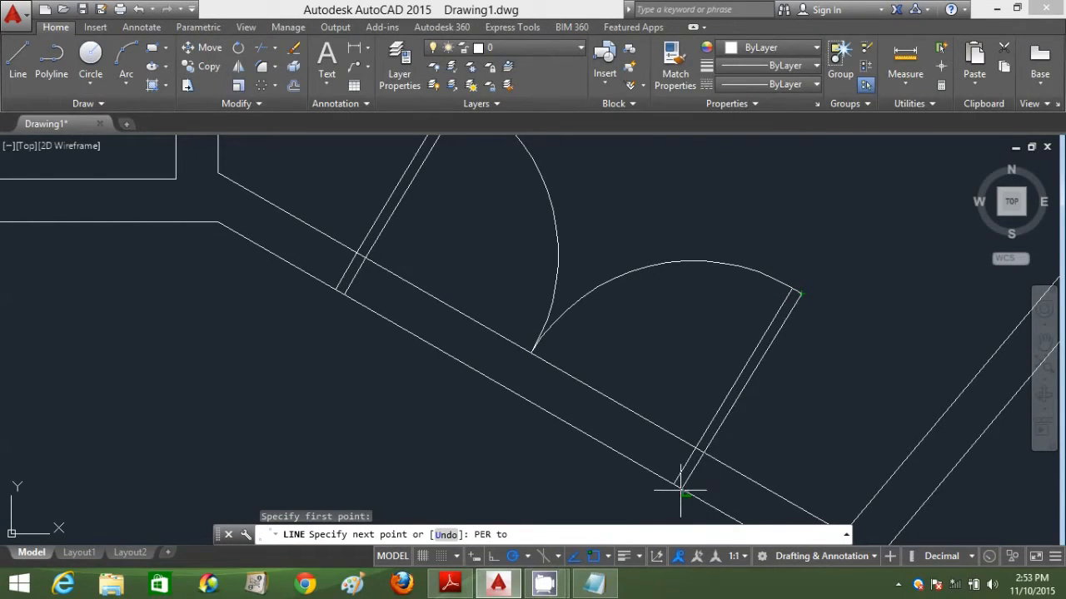
left_click(685, 487)
key("Return")
Trim both faces of the slanted wall between the entrance door's two leaves to open the doorway.
type("TR")
key("Return")
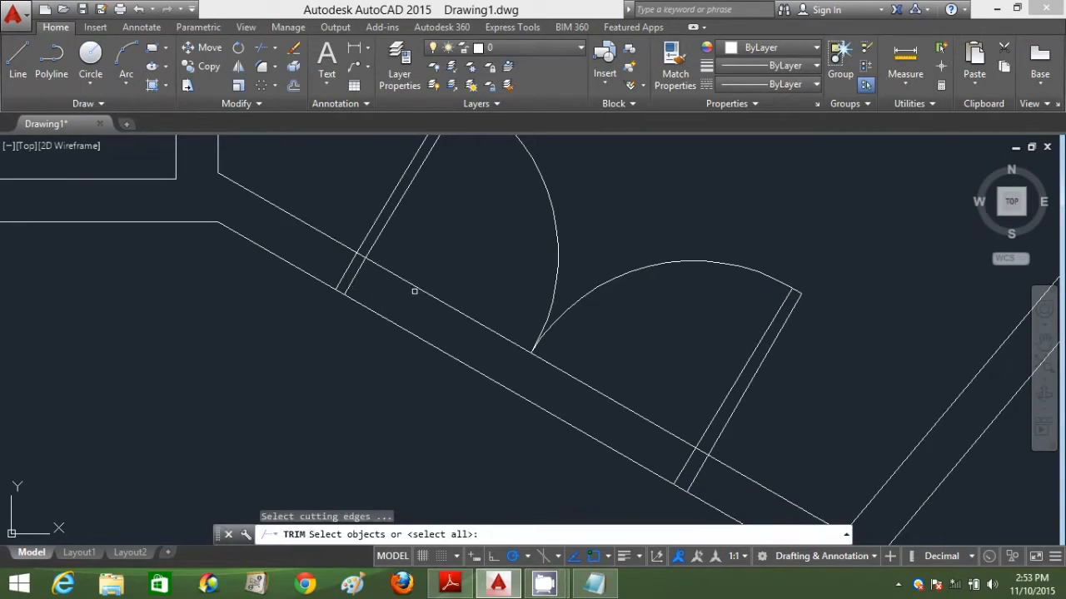
key("Return")
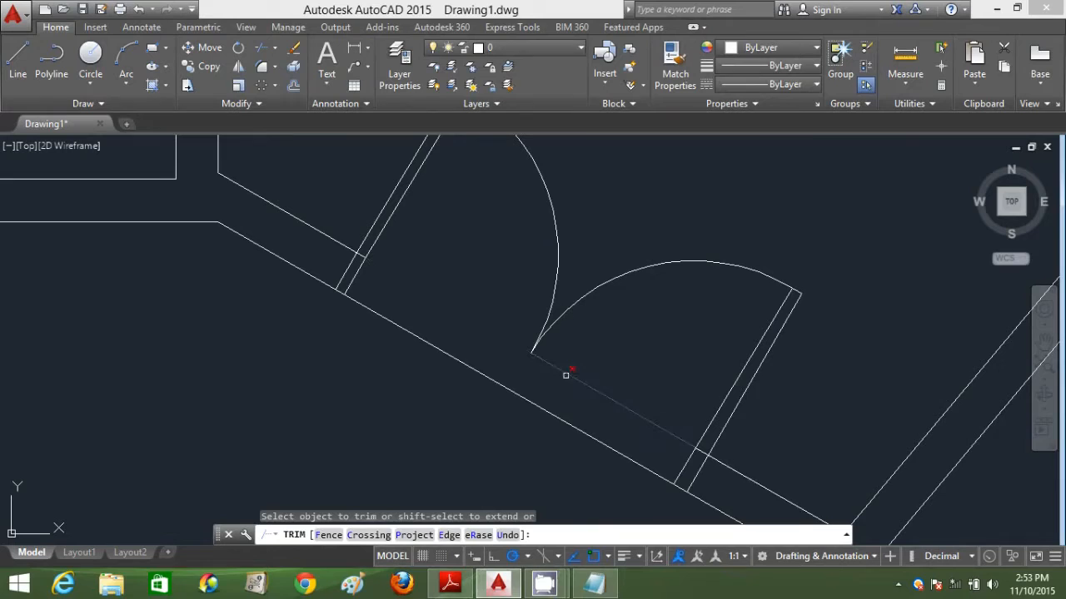
left_click(547, 411)
scroll(542, 414, "down", 2)
scroll(447, 352, "down", 2)
key("Escape")
Erase the extra line crossing the wall at the west jamb and trim the surplus leaf line inside the wall at the east jamb.
scroll(452, 358, "up", 3)
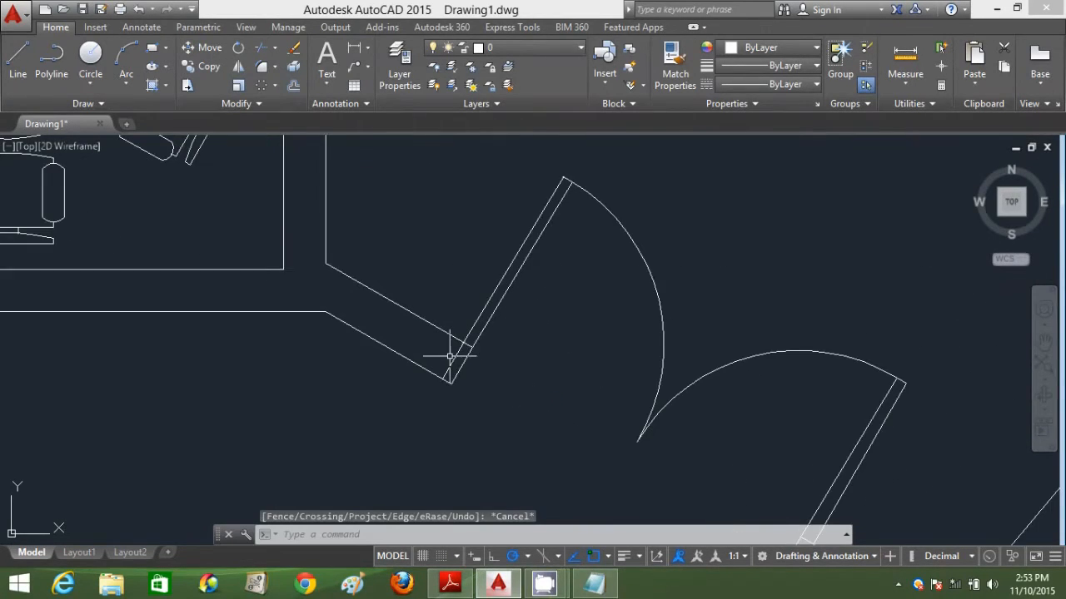
left_click(453, 361)
key("Delete")
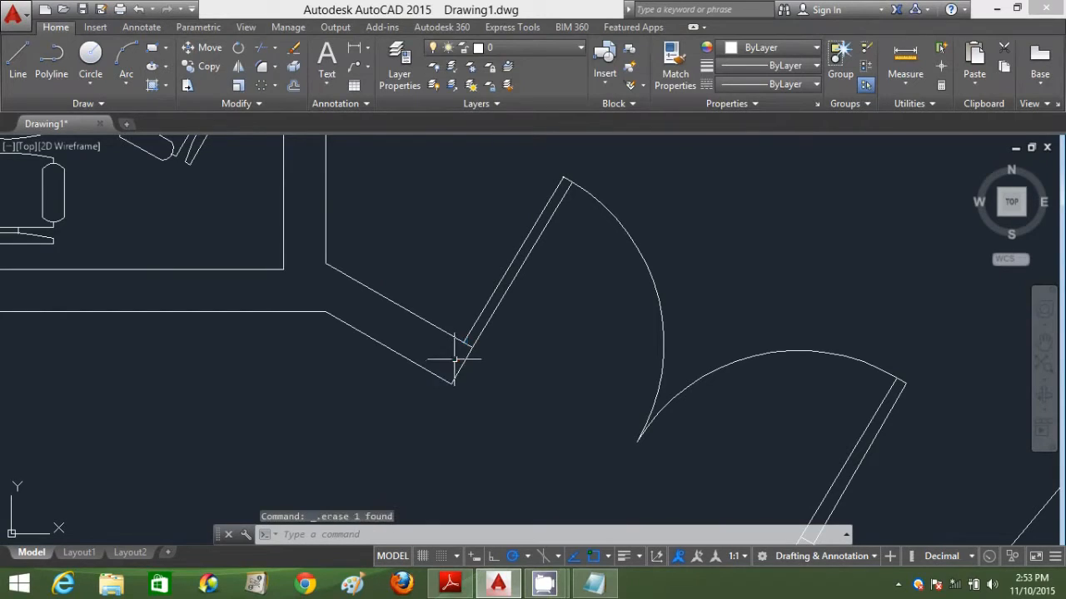
middle_click_drag(630, 416, 524, 217)
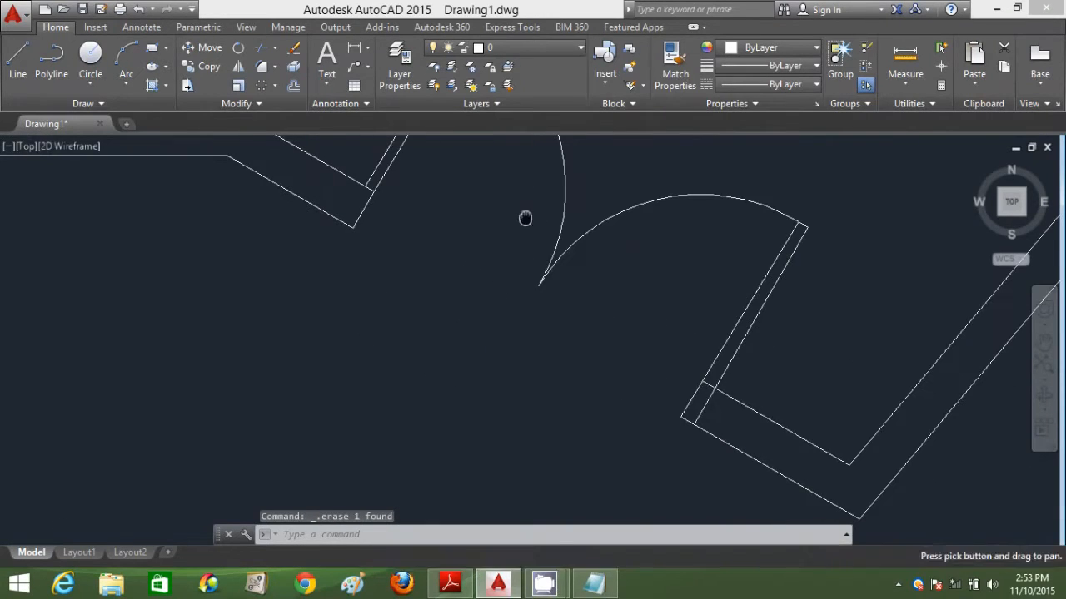
left_click(706, 404)
type("tr")
key("Return")
key("Return")
key("Escape")
scroll(694, 412, "down", 2)
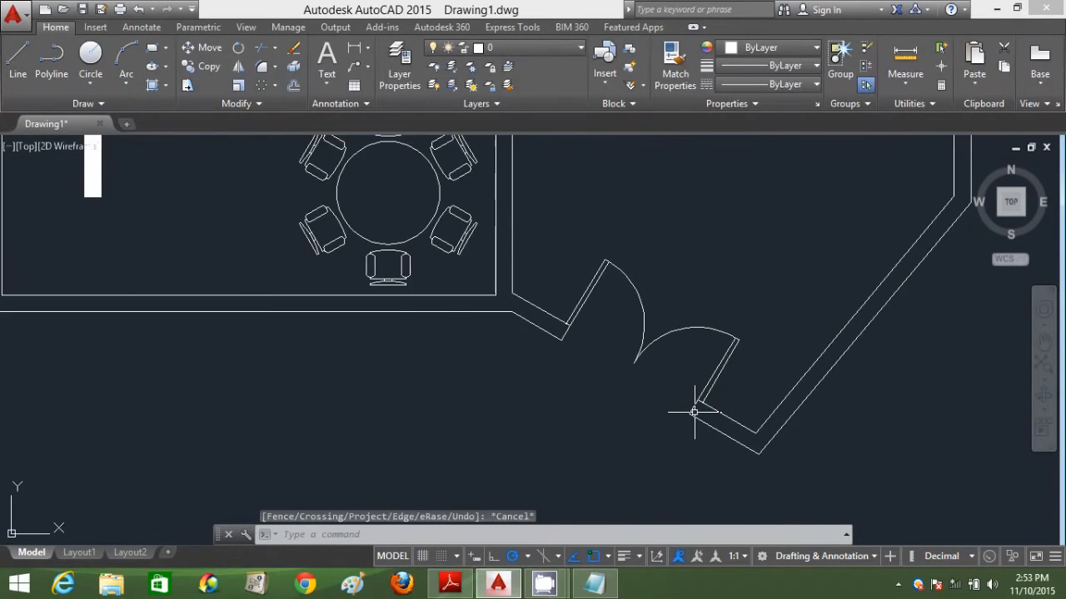
Fill the connected outer walls and the two thick partitions beside the reception with a SOLID hatch.
scroll(695, 412, "down", 2)
scroll(693, 411, "down", 3)
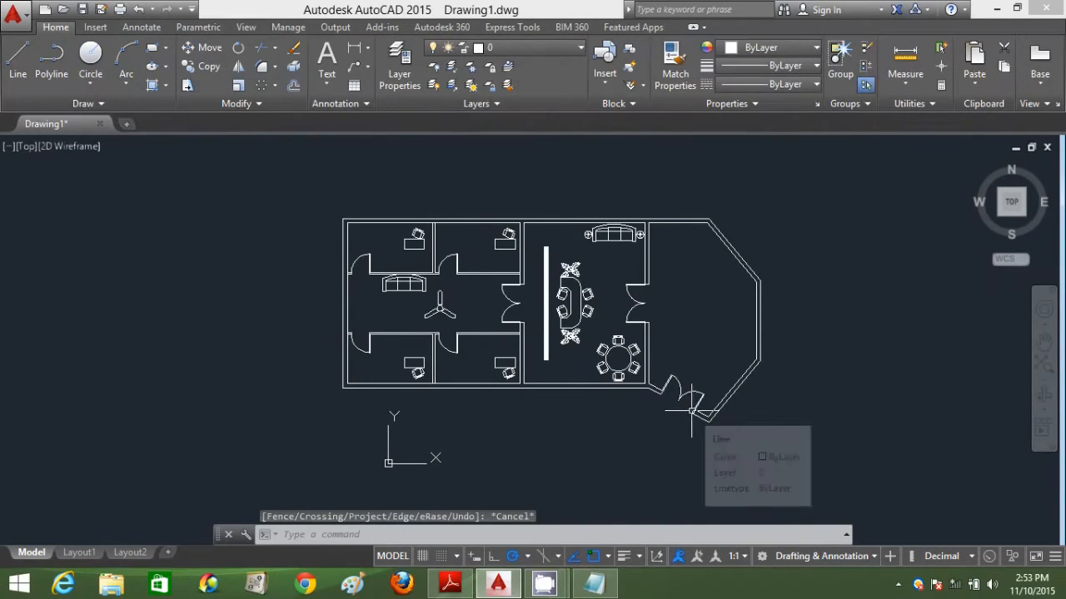
type("h")
key("Return")
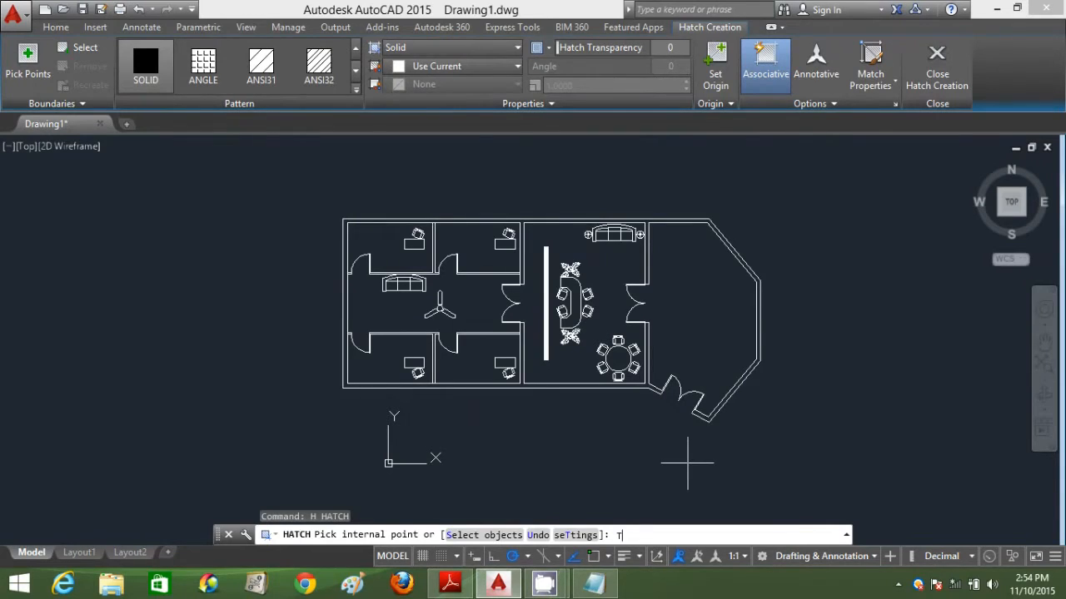
key("Return")
left_click(689, 222)
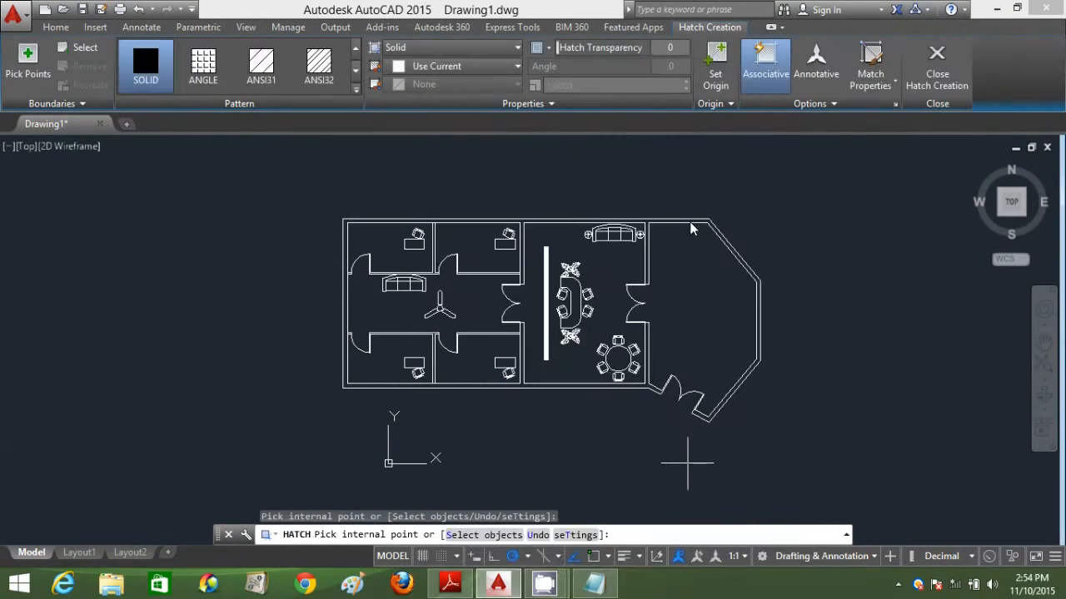
left_click(689, 225)
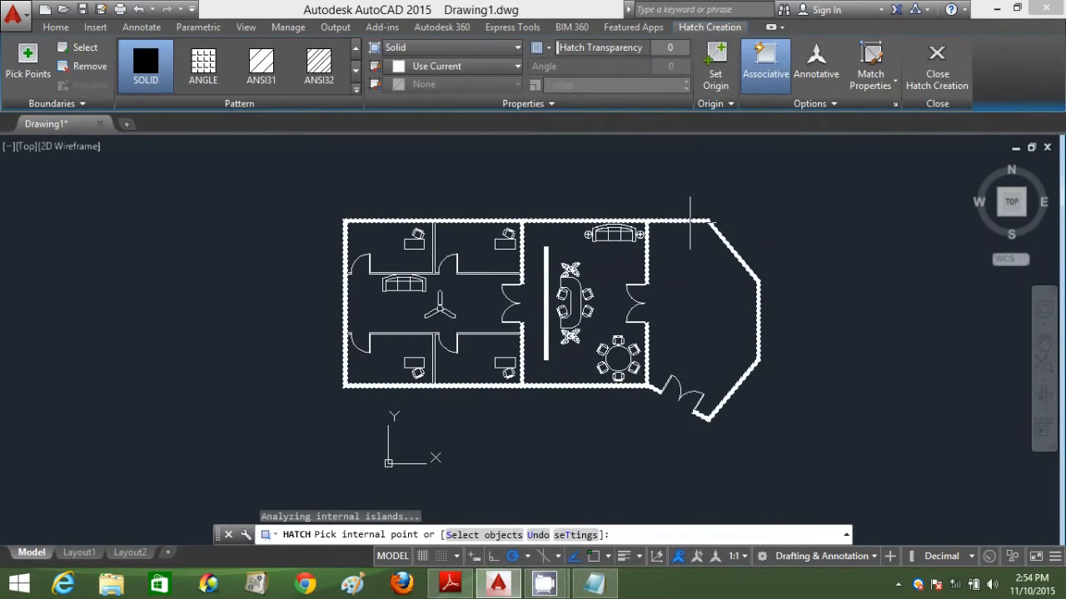
key("Return")
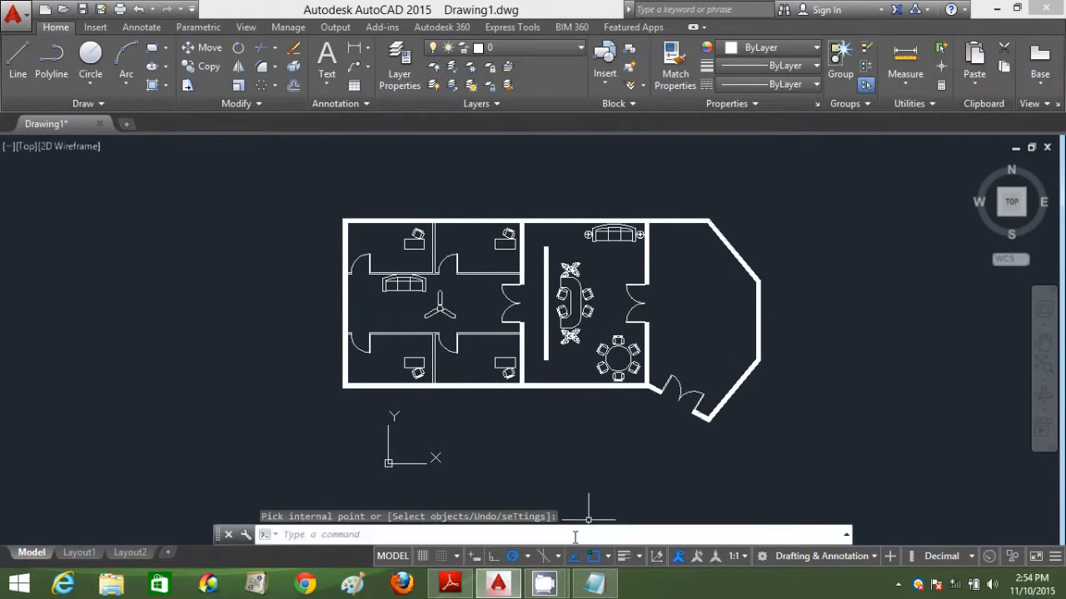
Following the reference PDF, copy the ceiling fan by its hub to the lobby's north end and to just above the entrance door.
left_click(450, 585)
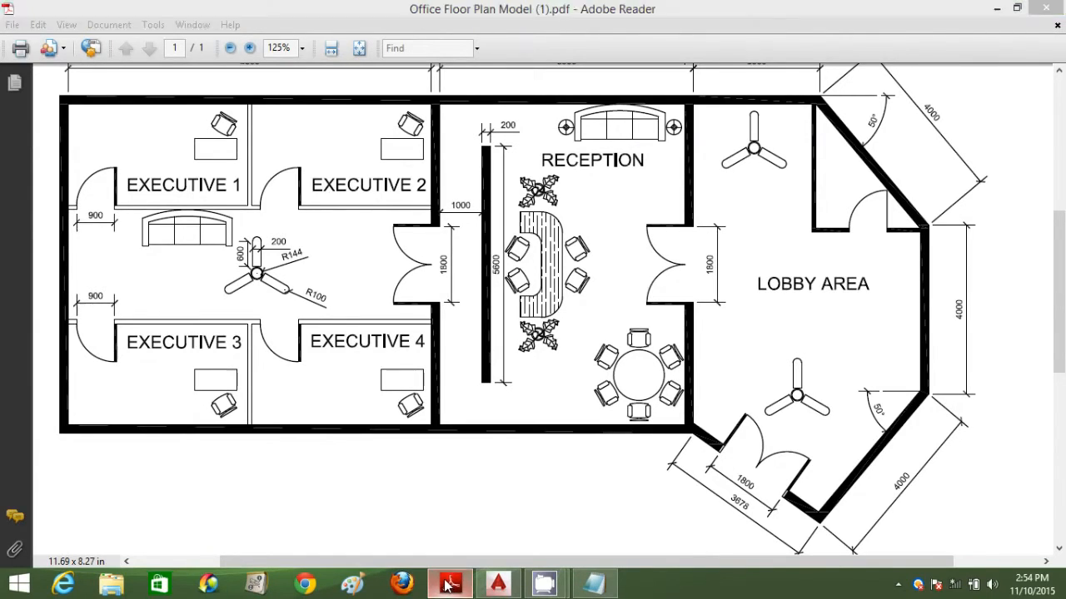
left_click(450, 585)
scroll(474, 323, "up", 2)
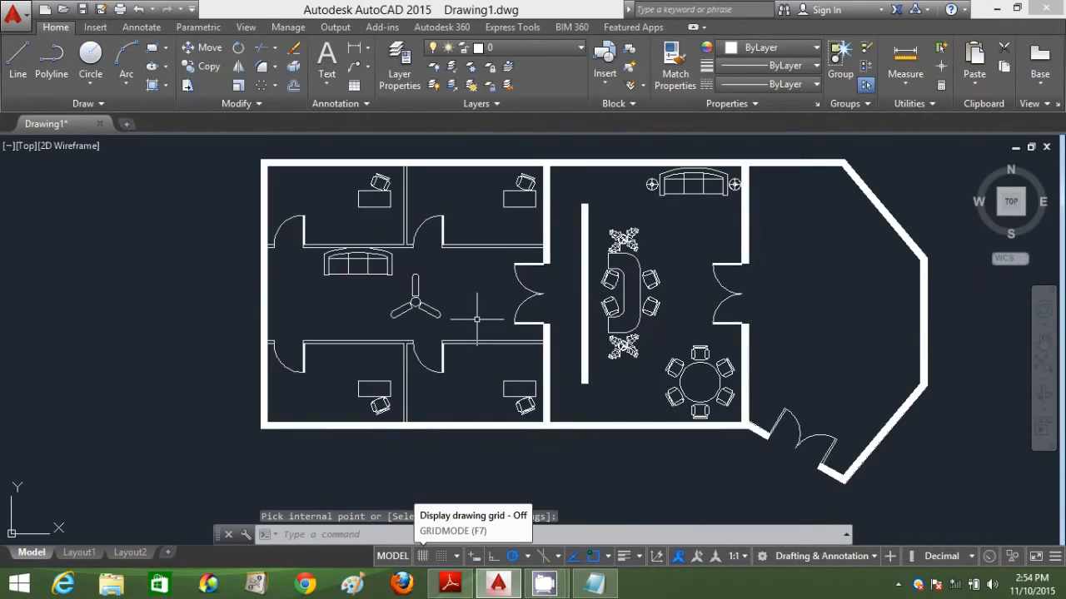
type("co")
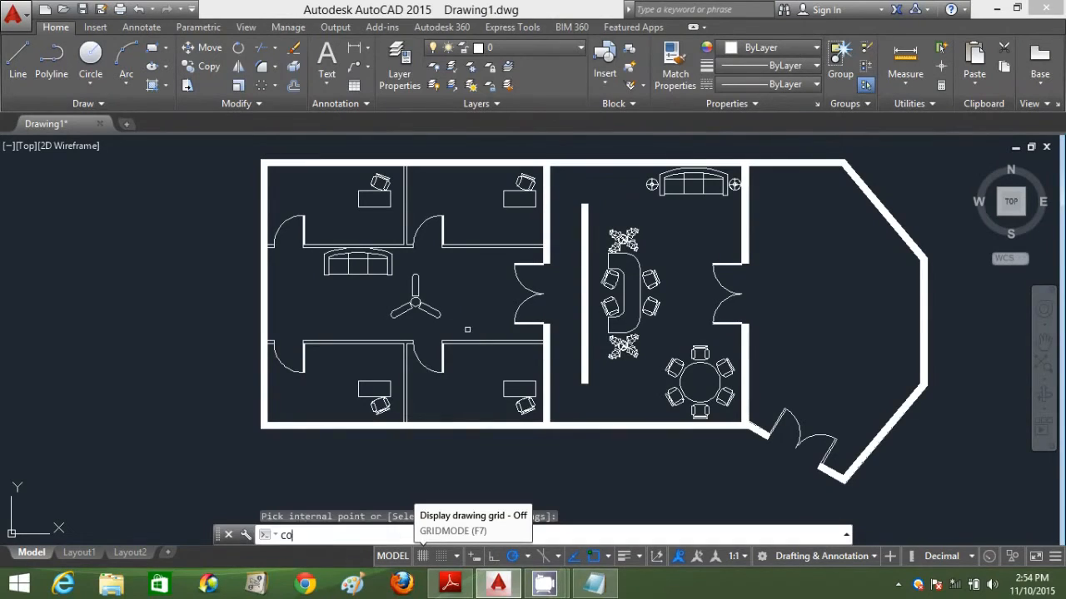
key("Return")
left_click(464, 324)
left_click(382, 263)
key("Return")
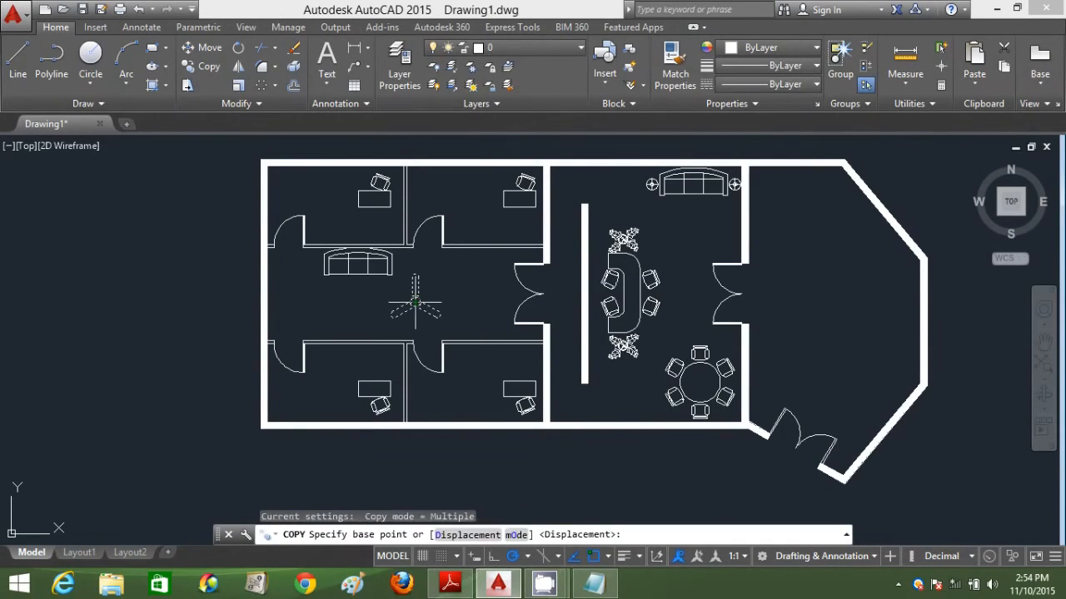
left_click(415, 302)
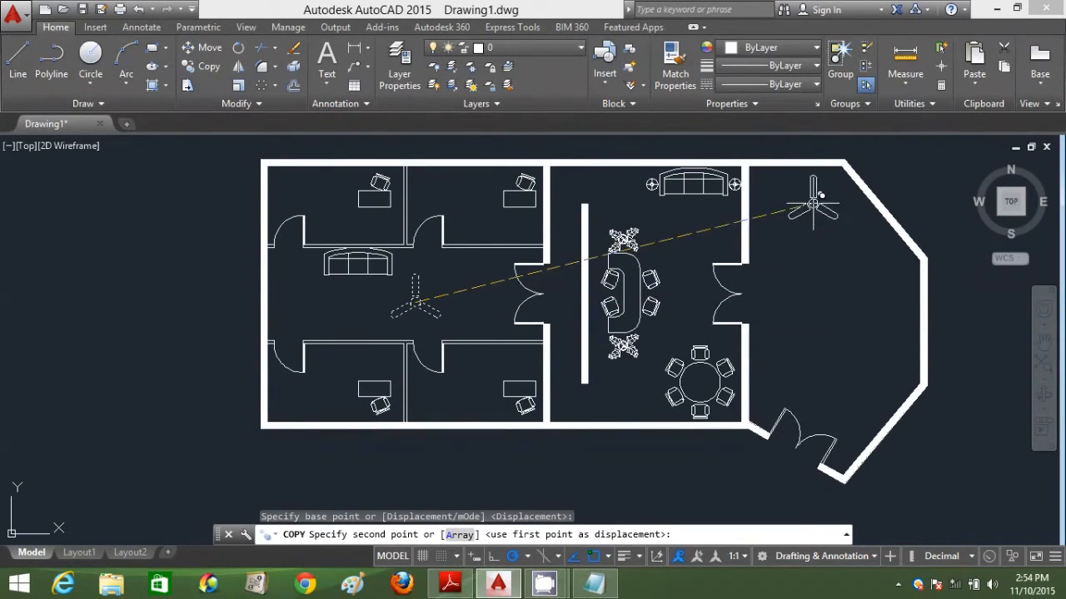
left_click(812, 203)
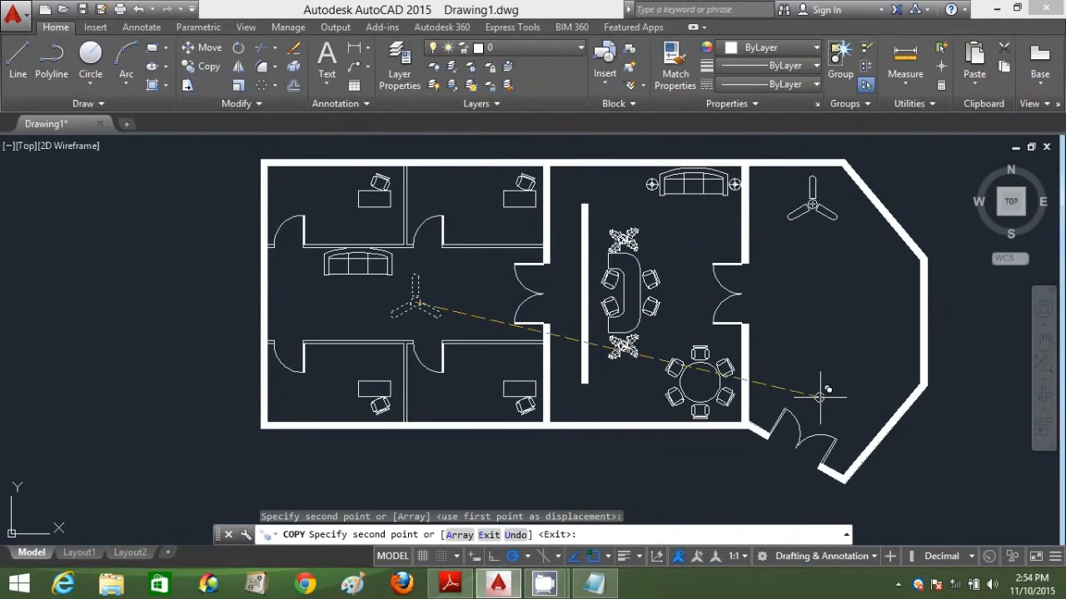
left_click(822, 399)
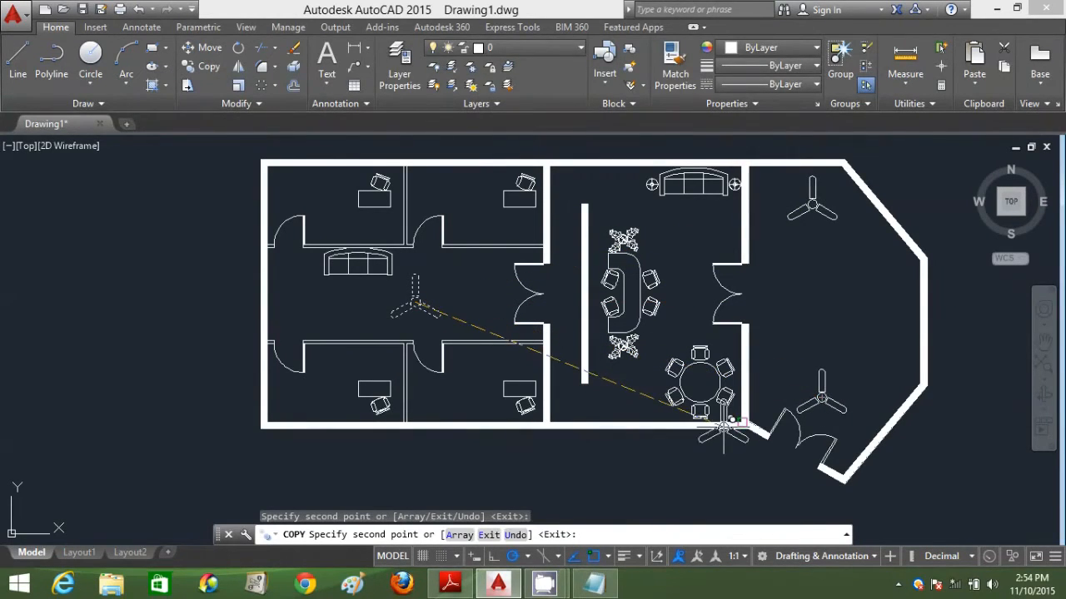
key("Escape")
After checking the reference PDF's room labels, create the multiline text "Executive 1" in the empty area east of the lobby.
middle_click_drag(722, 412, 581, 417)
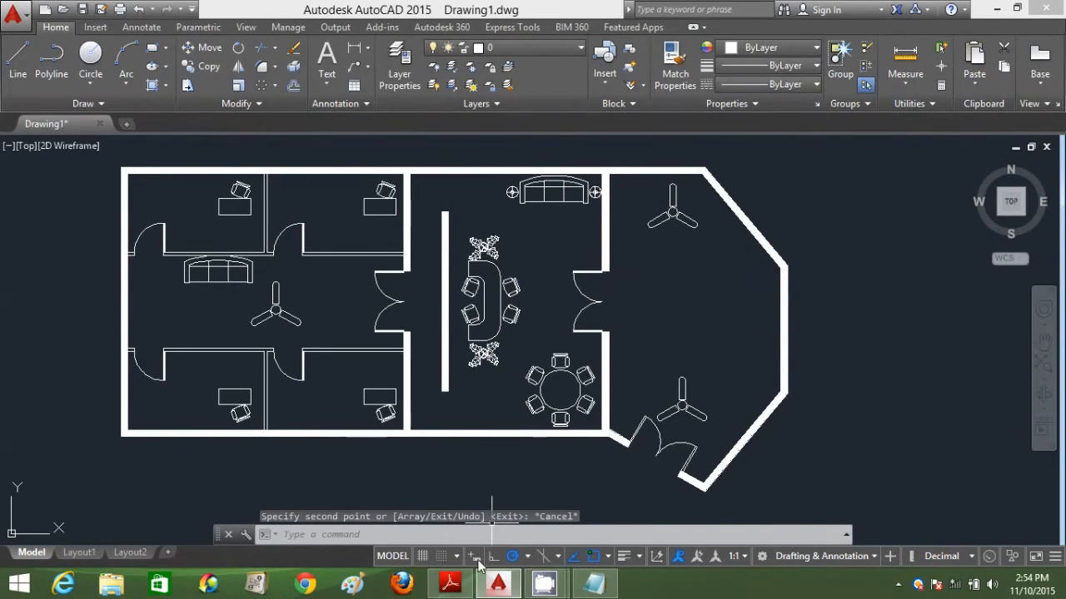
left_click(450, 585)
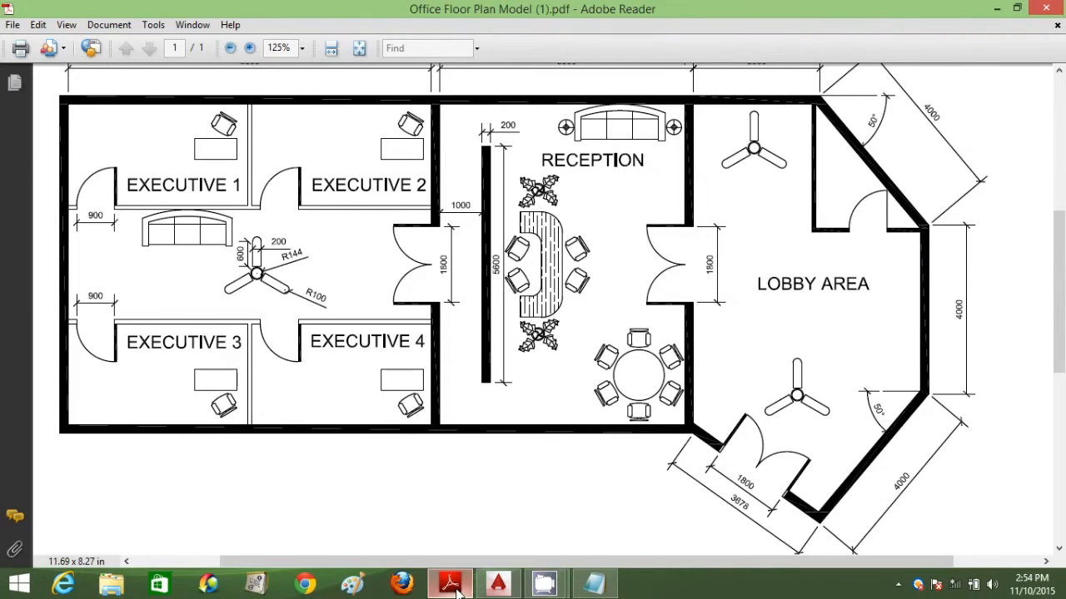
left_click(450, 584)
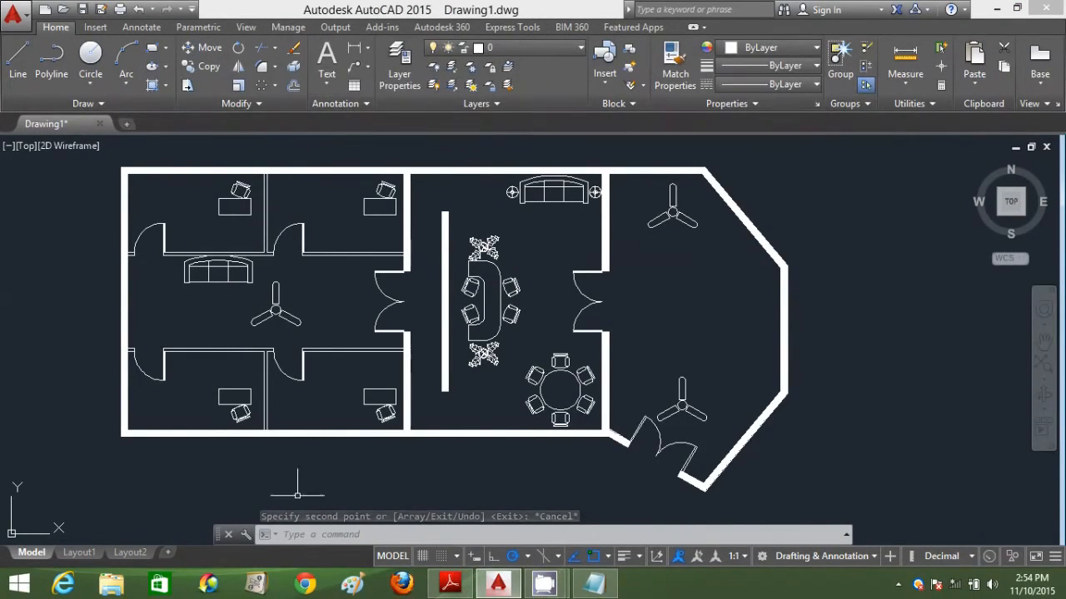
left_click(319, 534)
type("T")
key("Return")
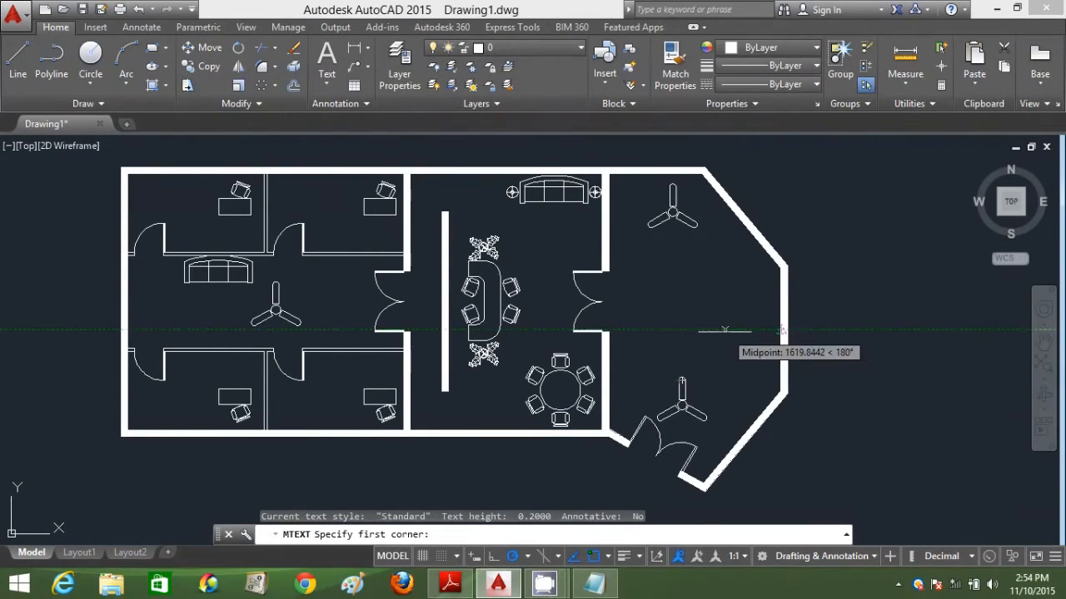
left_click(855, 401)
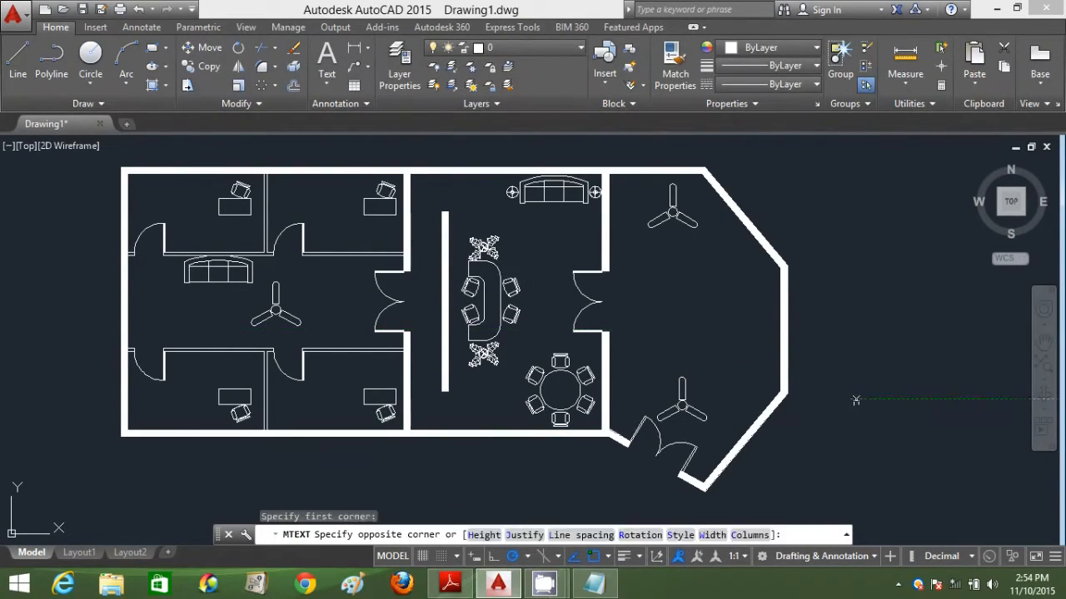
left_click(959, 428)
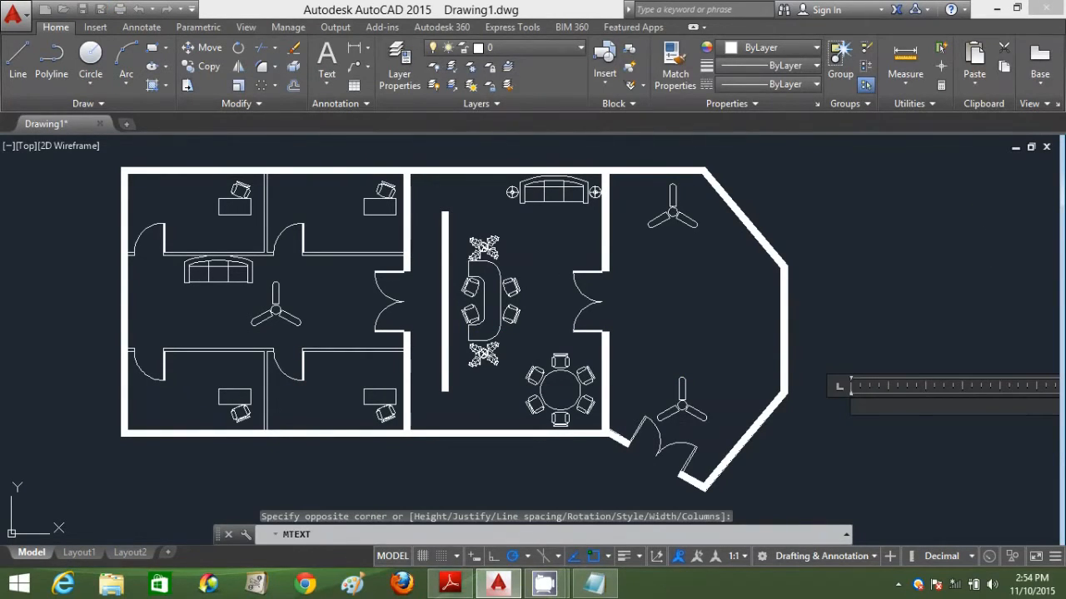
type("e")
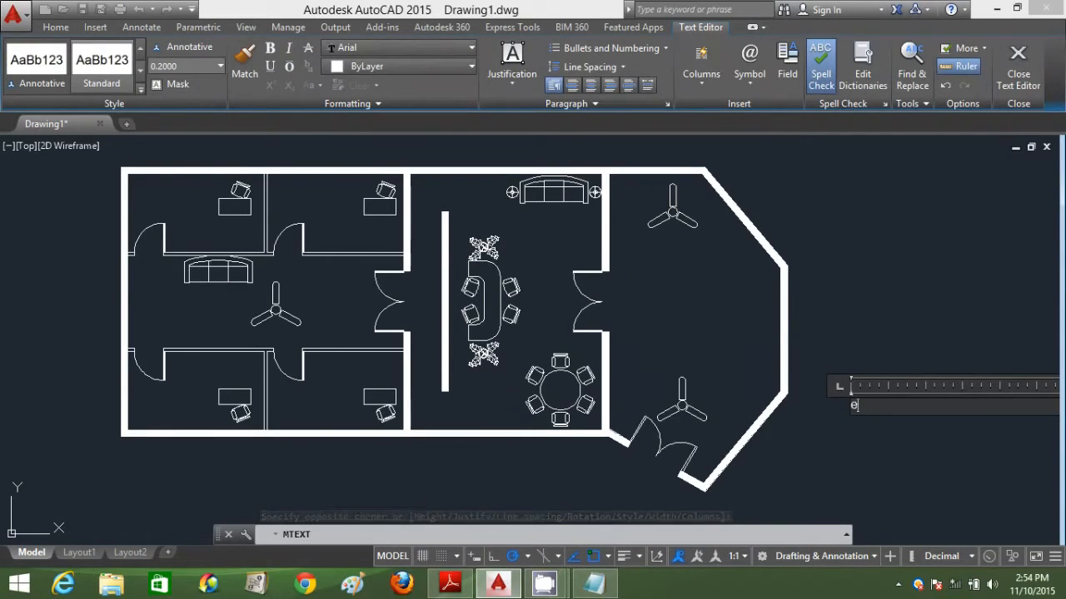
type("ecutive 1")
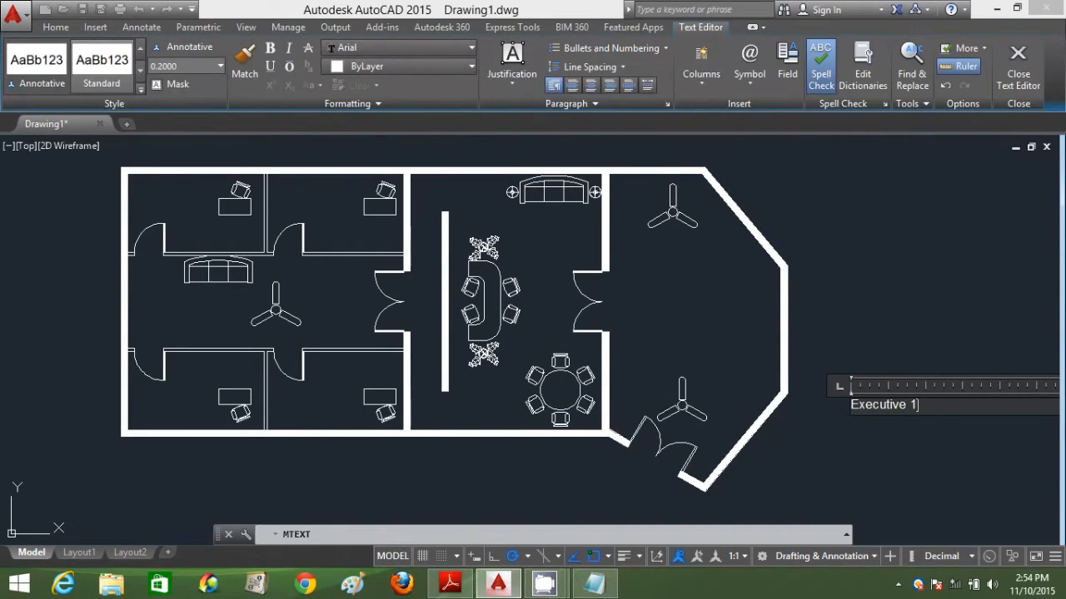
Set the height of the "Executive 1" text to 300 and finish editing it.
left_click_drag(946, 410, 779, 402)
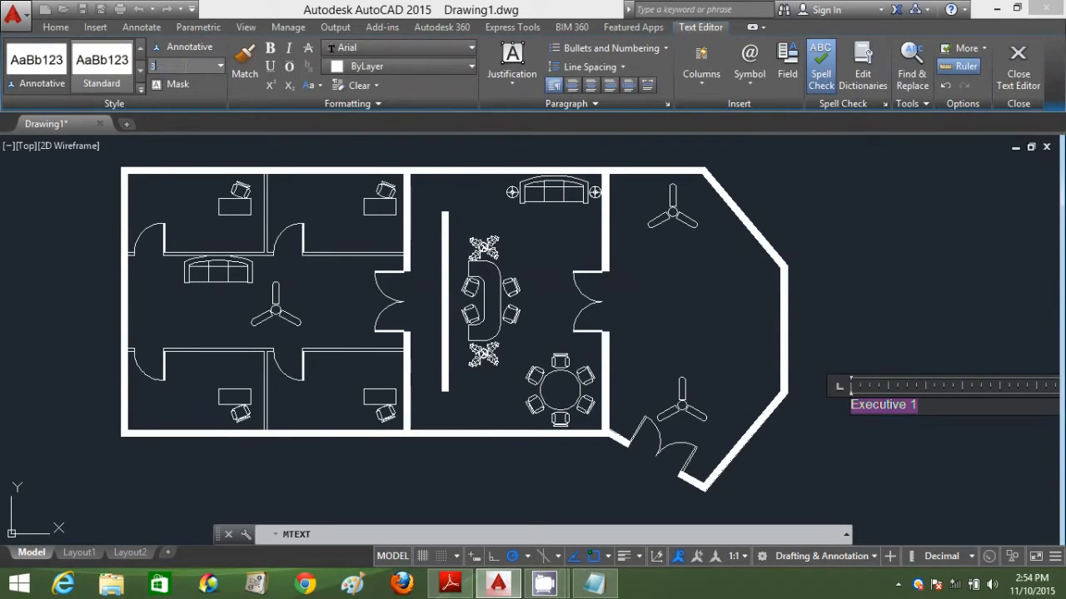
type("300")
key("Return")
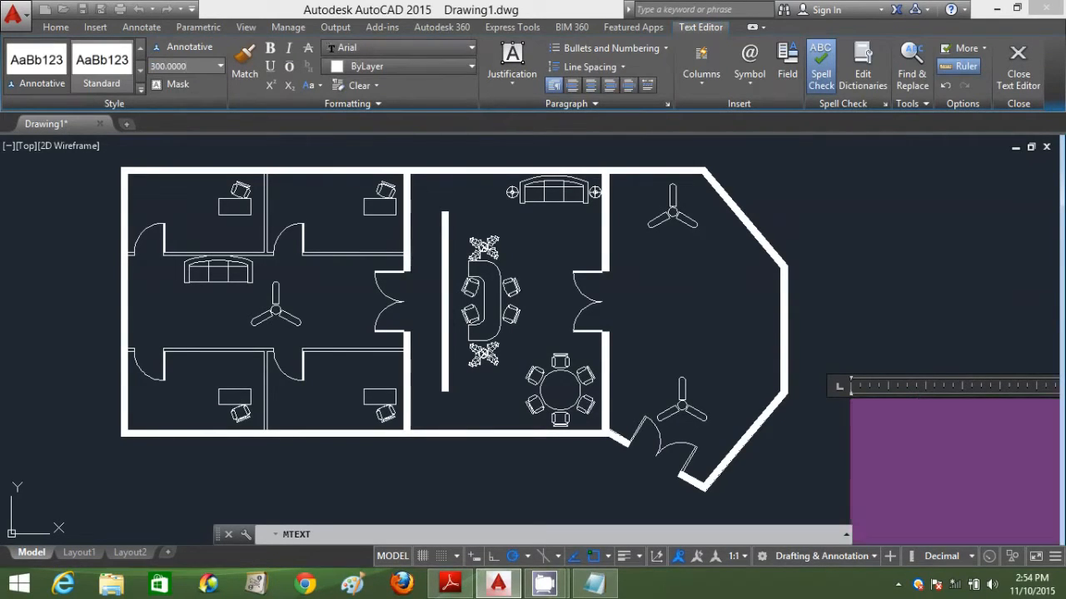
left_click(833, 226)
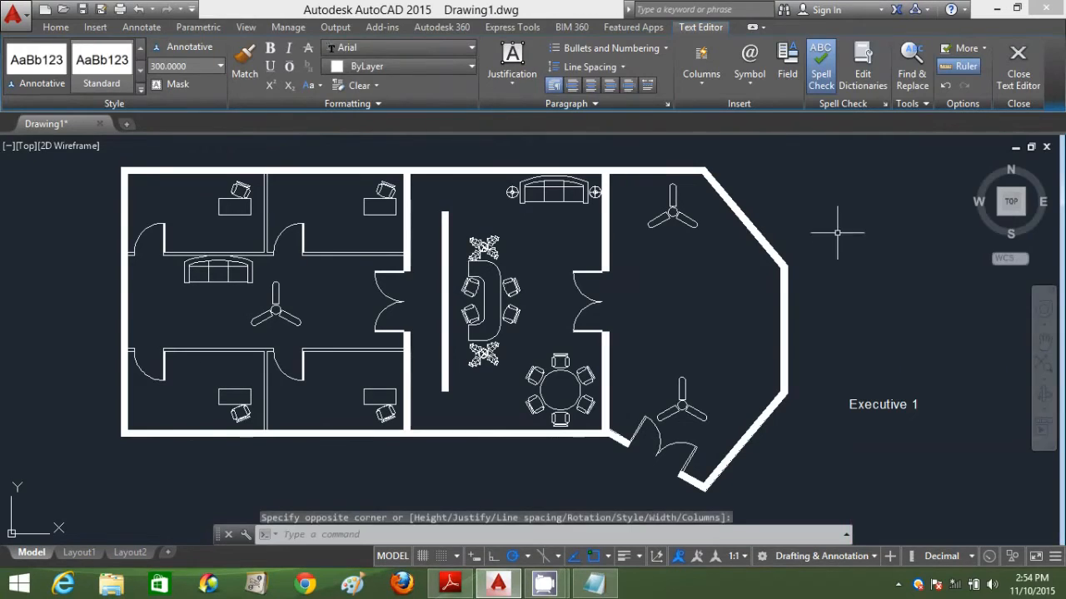
Move the "Executive 1" label into the northwest office, below its desk and beside the door.
left_click(958, 414)
left_click(862, 396)
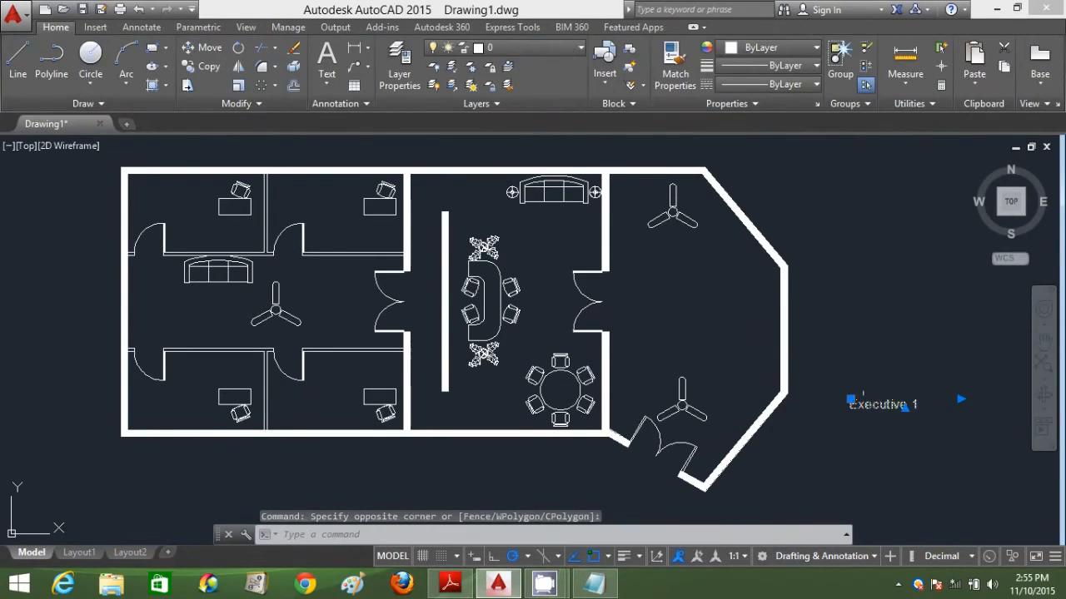
left_click(851, 401)
scroll(204, 255, "up", 2)
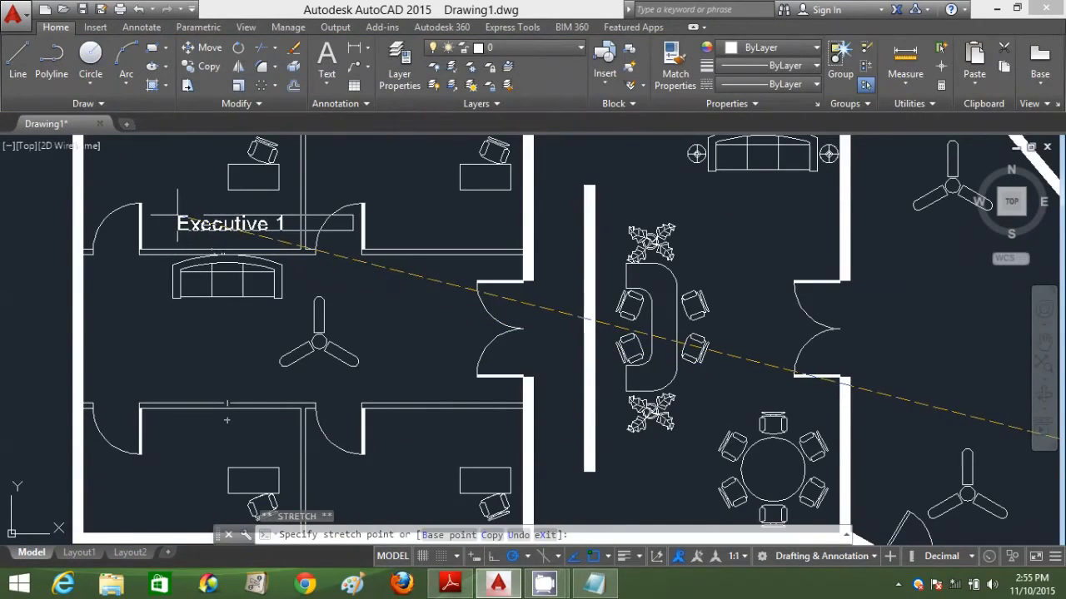
left_click(174, 216)
key("Escape")
scroll(271, 243, "down", 2)
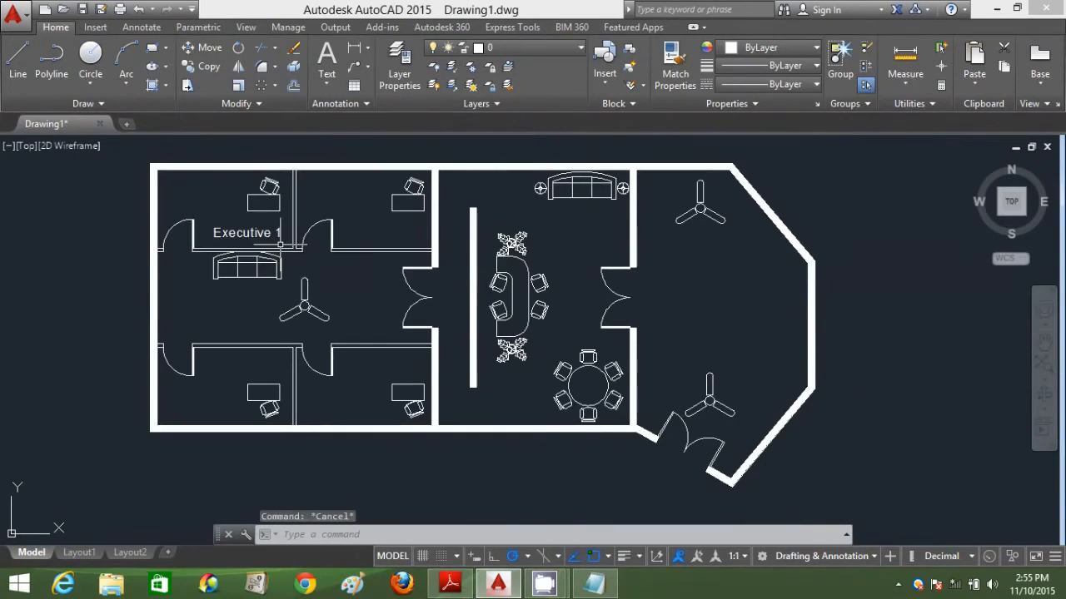
Copy the "Executive 1" label from the northwest office into the northeast, southwest and southeast offices of the executive wing.
type("co")
key("Return")
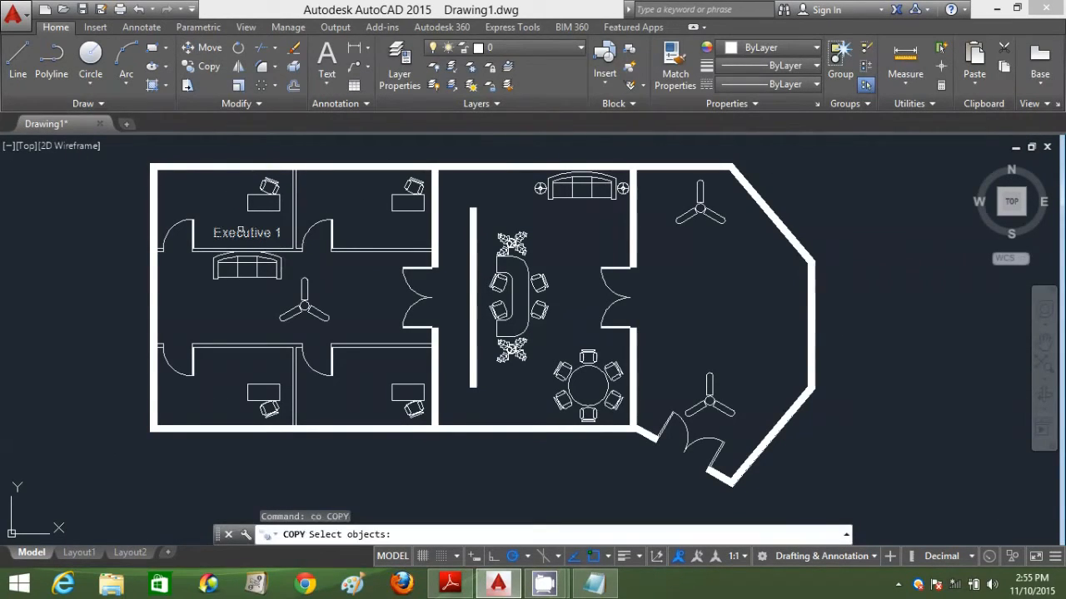
left_click(240, 233)
key("Return")
left_click(243, 232)
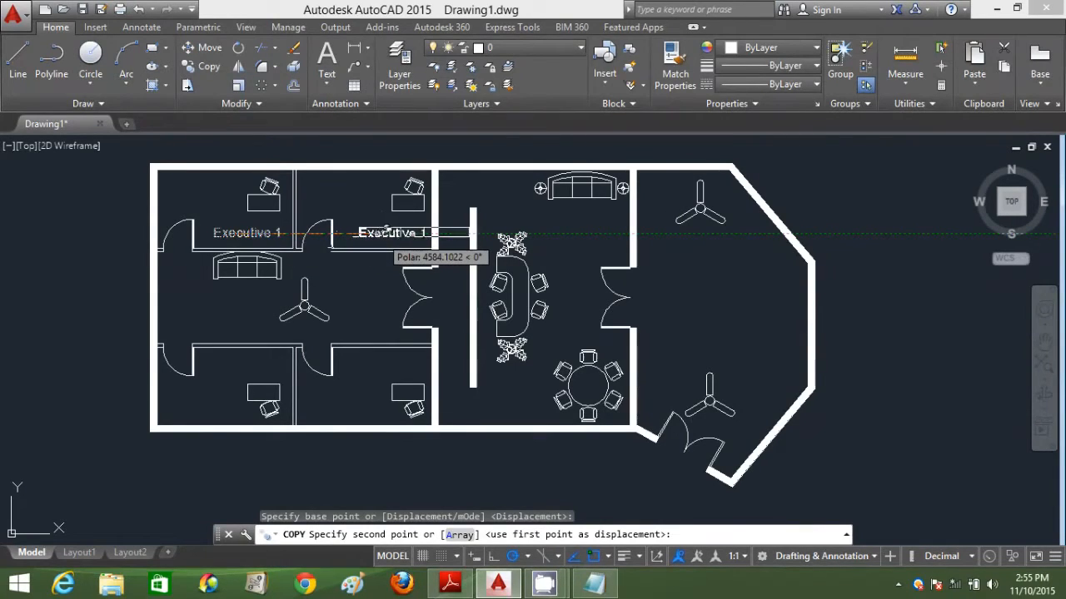
left_click(376, 233)
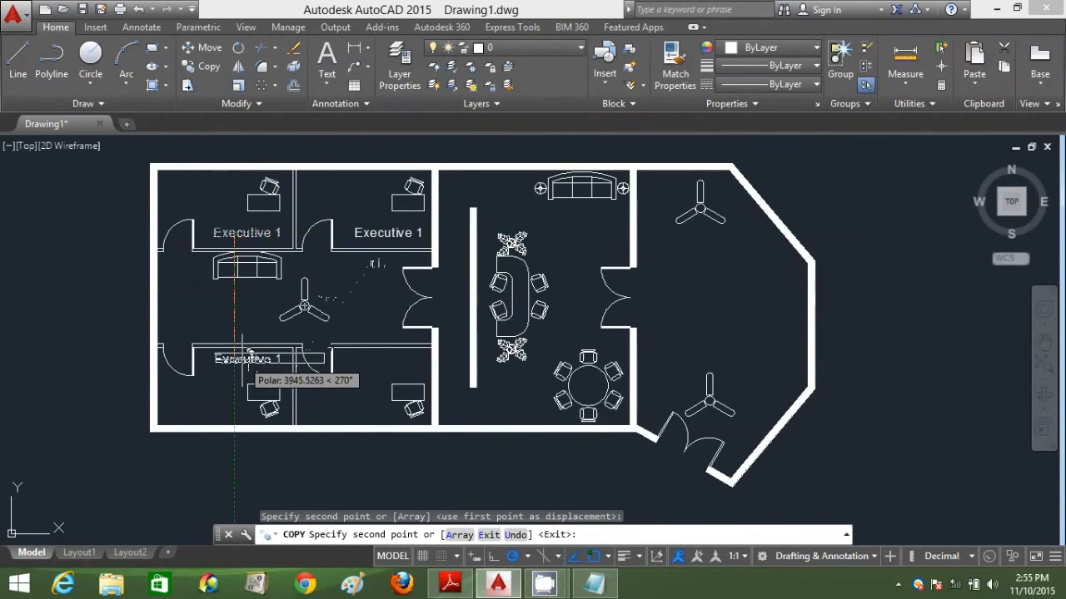
left_click(234, 360)
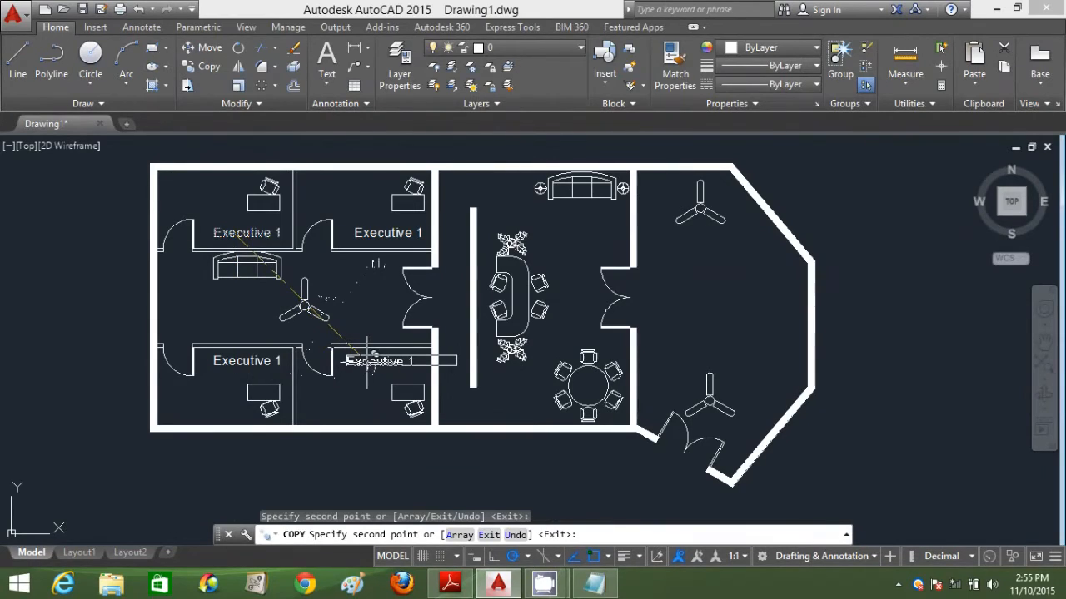
left_click(366, 361)
key("Escape")
Change the label in the northeast executive office to "Executive 2".
scroll(387, 350, "down", 2)
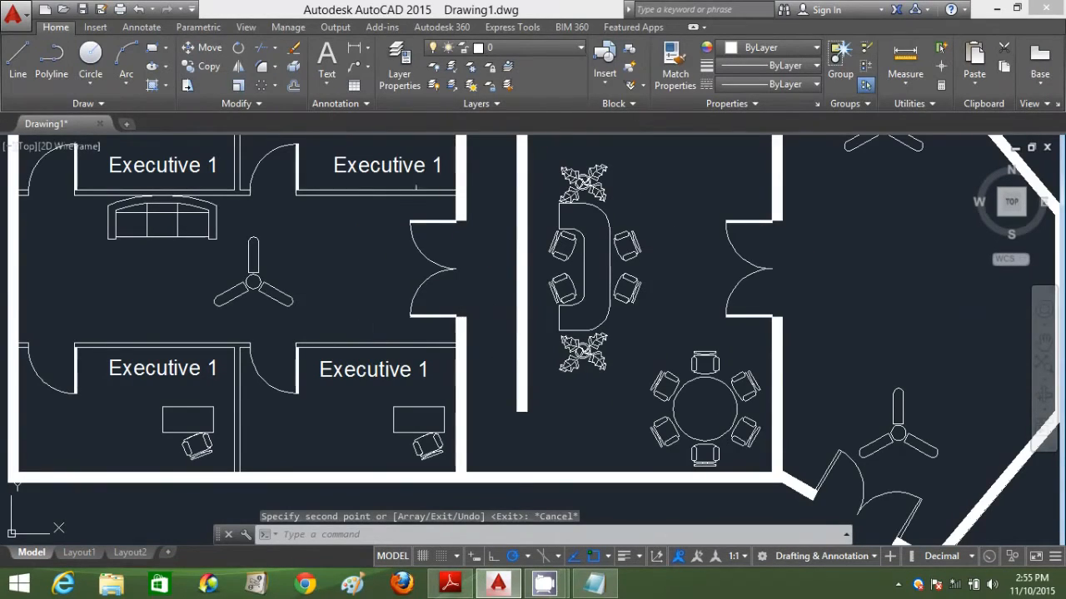
left_click(416, 177)
left_click(509, 157)
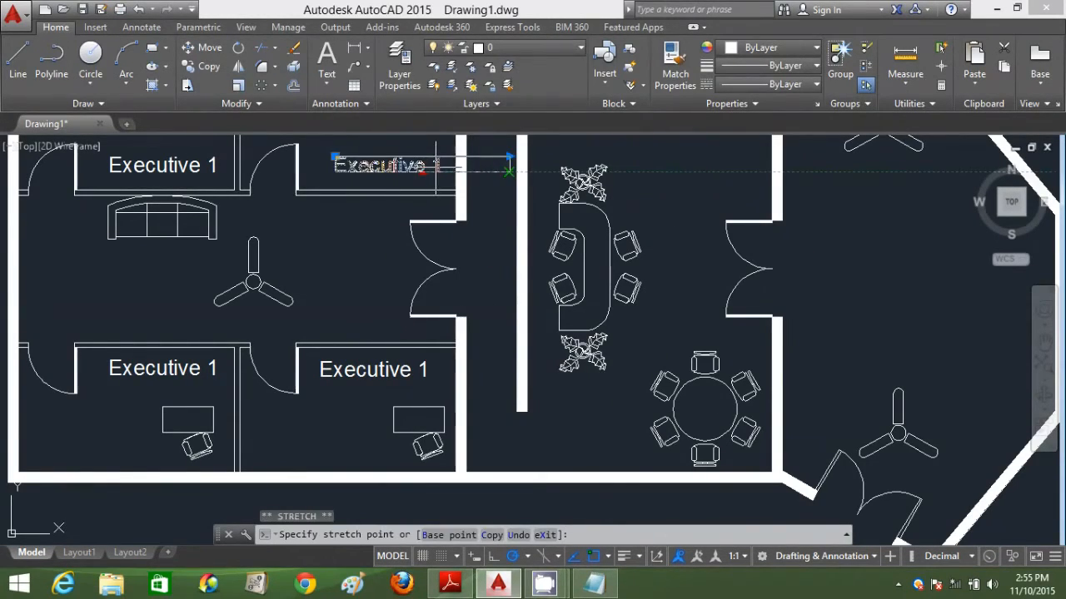
key("Escape")
key("Escape")
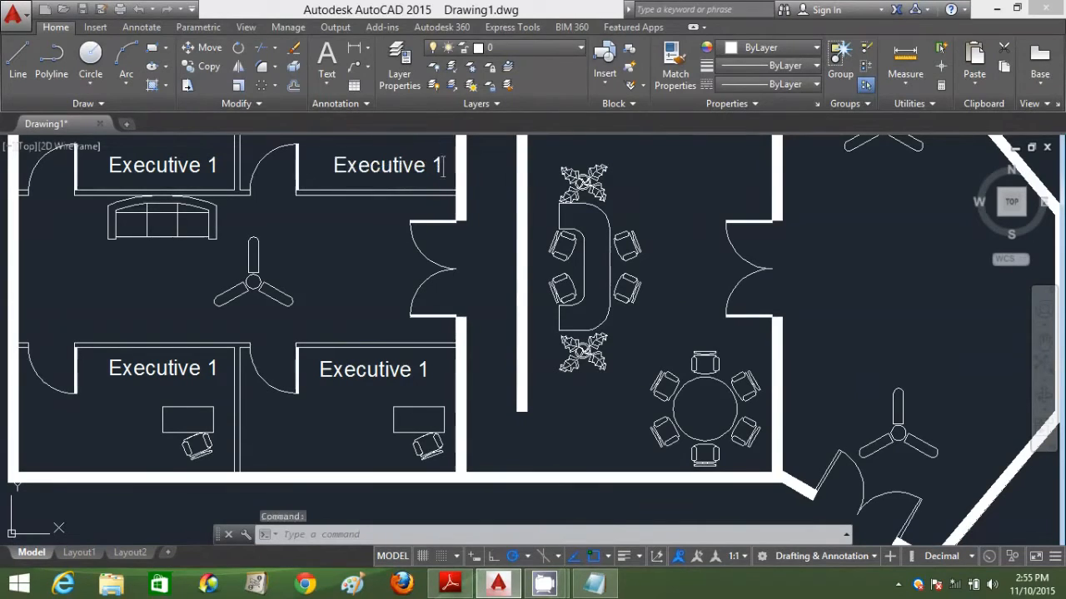
double_click(443, 169)
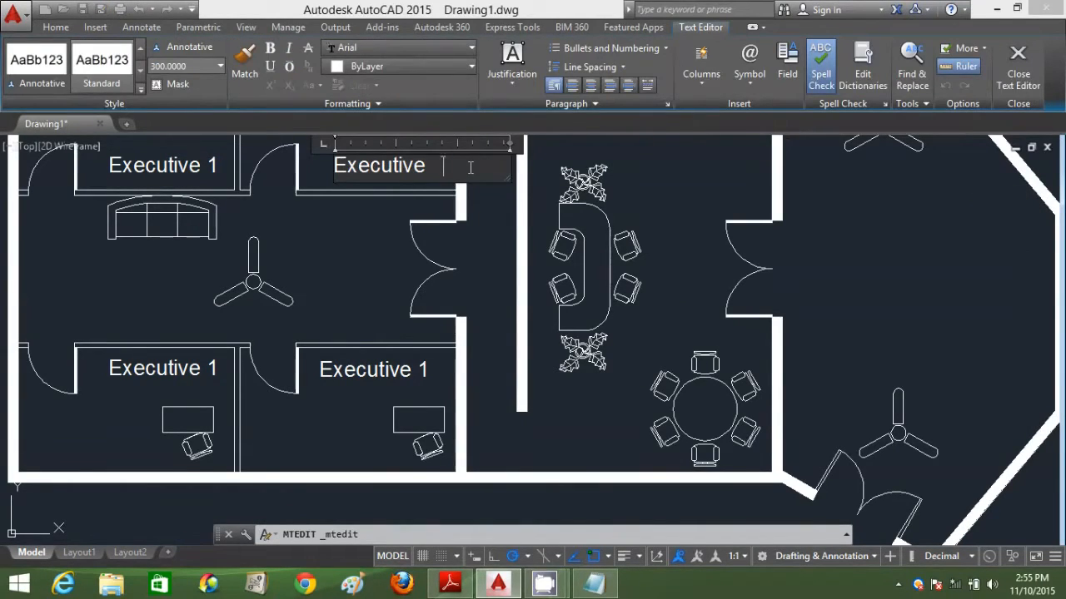
left_click(216, 369)
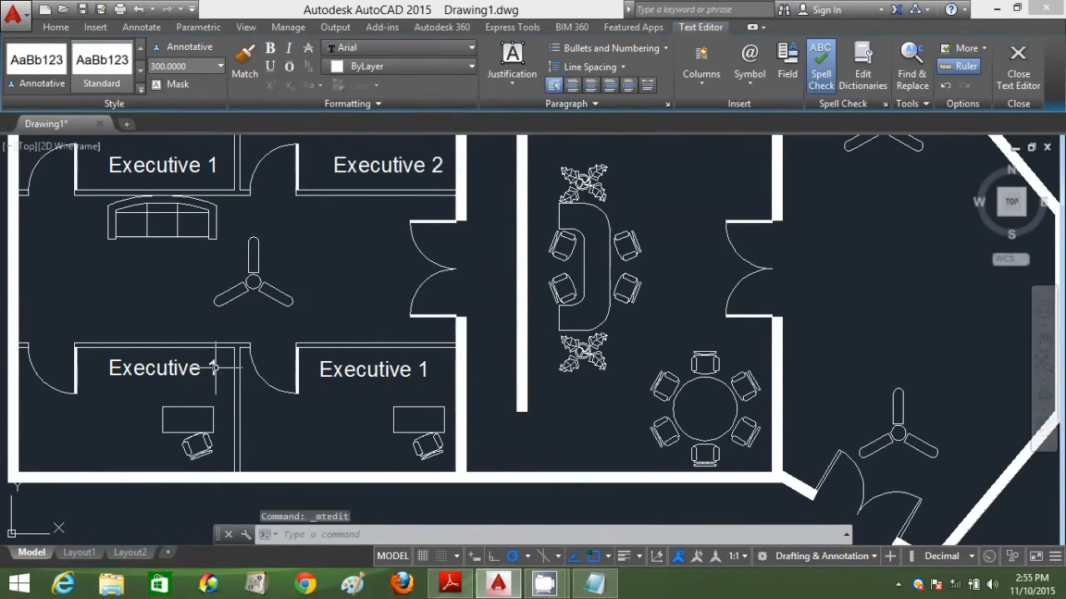
Change the label in the southwest executive office to "Executive 3".
left_click(216, 369)
double_click(210, 368)
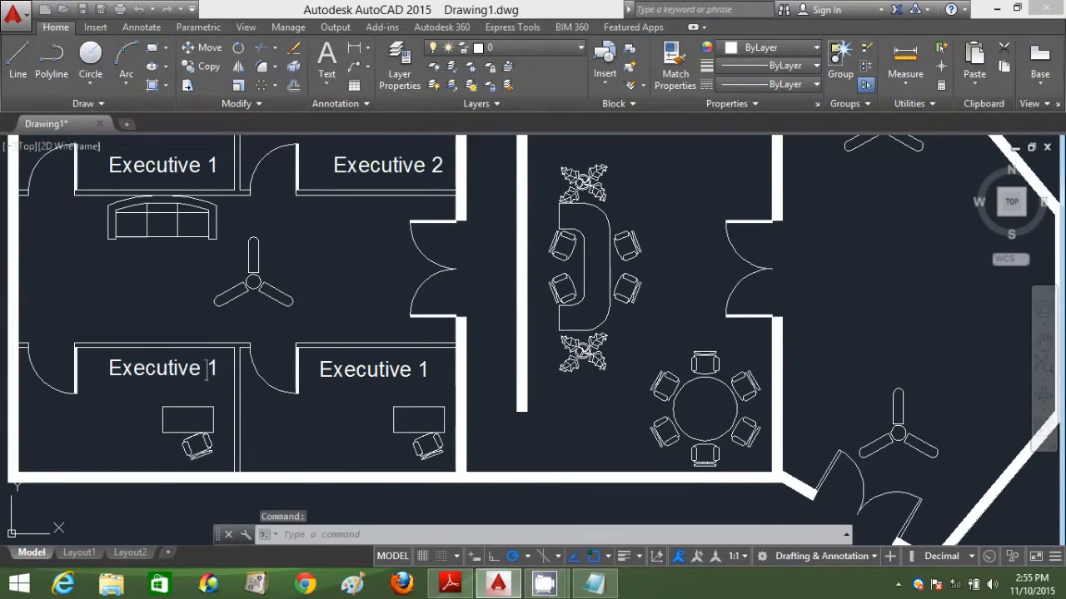
double_click(212, 371)
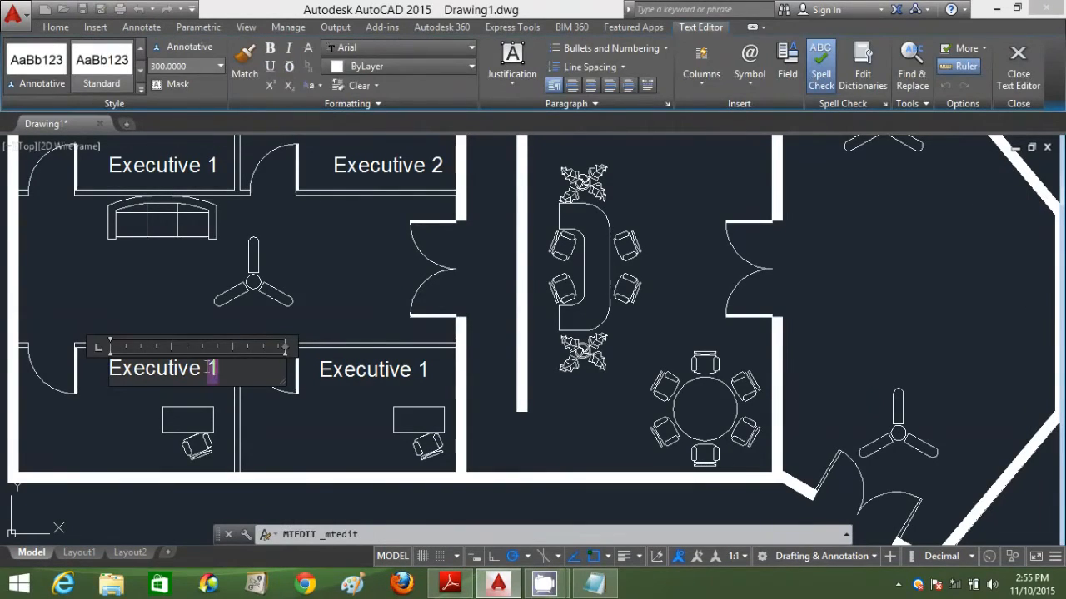
type("3")
left_click(375, 371)
Change the label in the southeast executive office to "Executive 4".
left_click(378, 369)
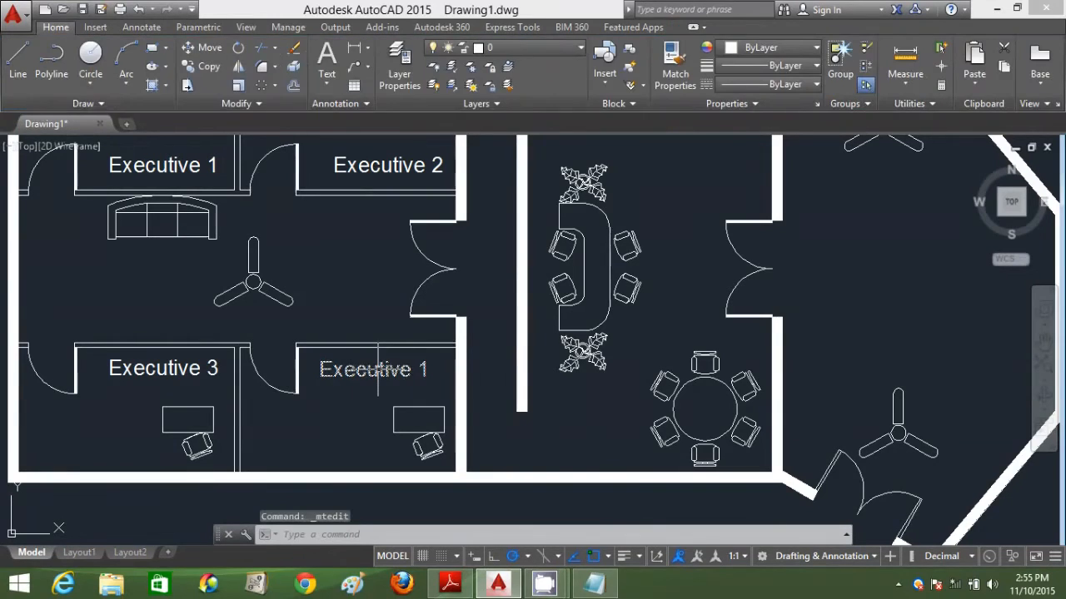
double_click(420, 373)
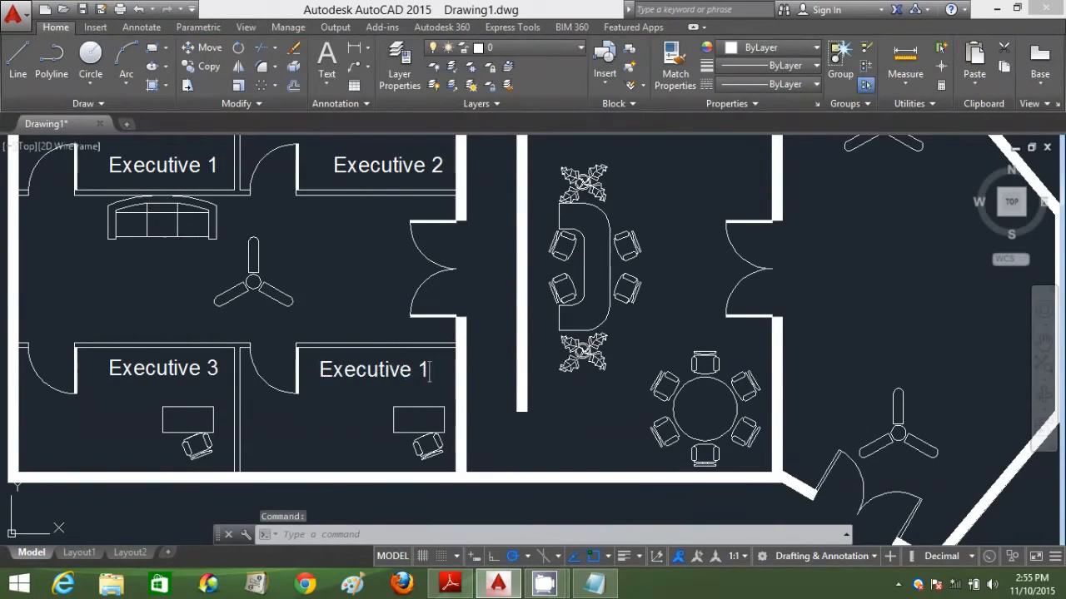
left_click_drag(430, 372, 418, 376)
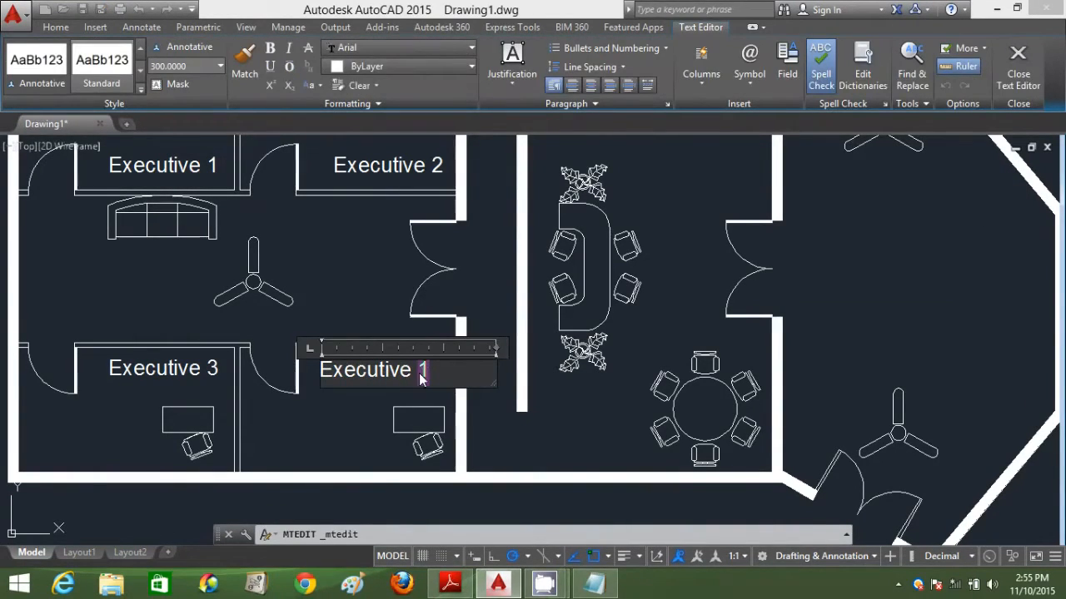
type("4")
left_click(364, 281)
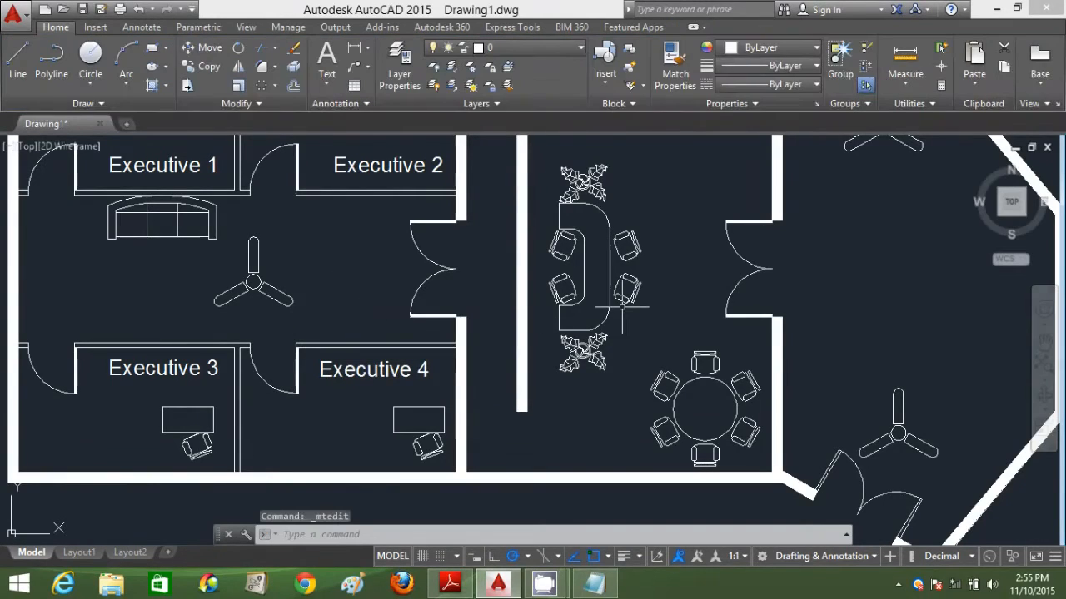
Copy the "Executive 2" label into the middle room, below the sofa and beside the upper plant.
middle_click_drag(596, 299, 446, 442)
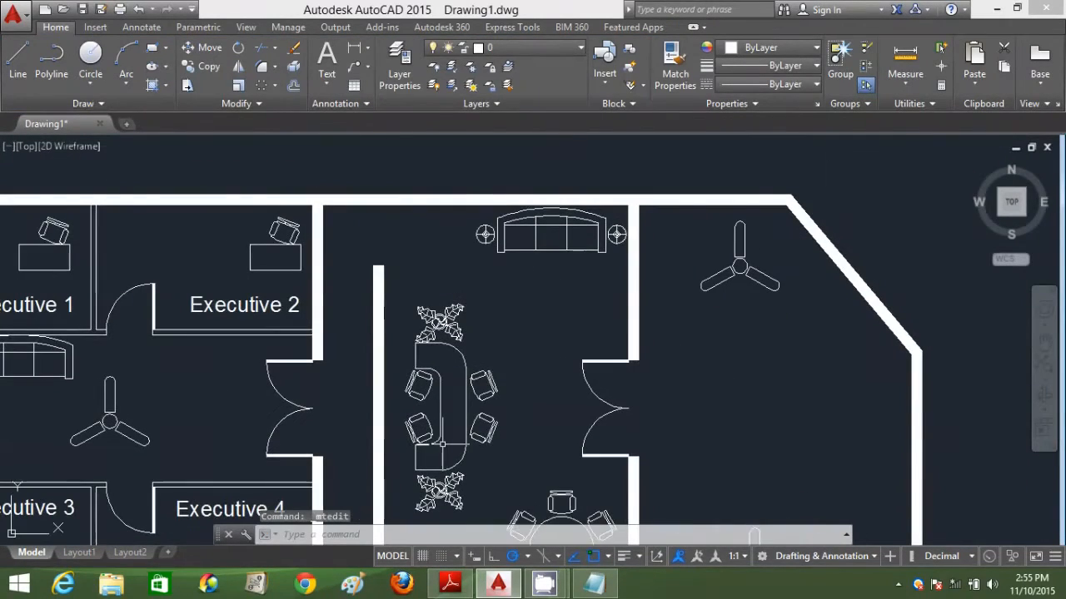
left_click(209, 65)
left_click(243, 305)
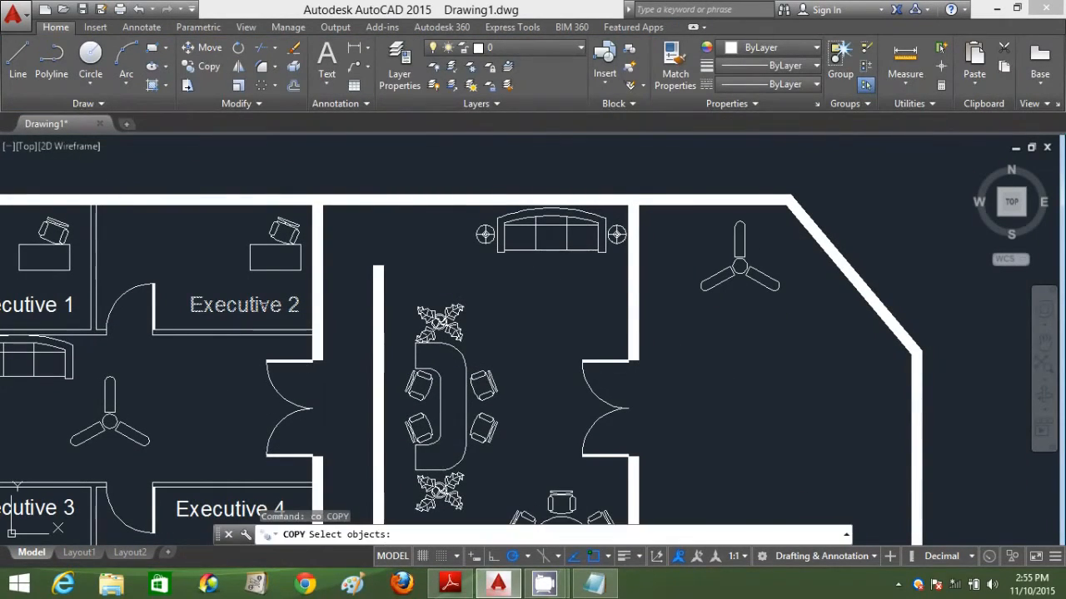
key("Return")
left_click(227, 332)
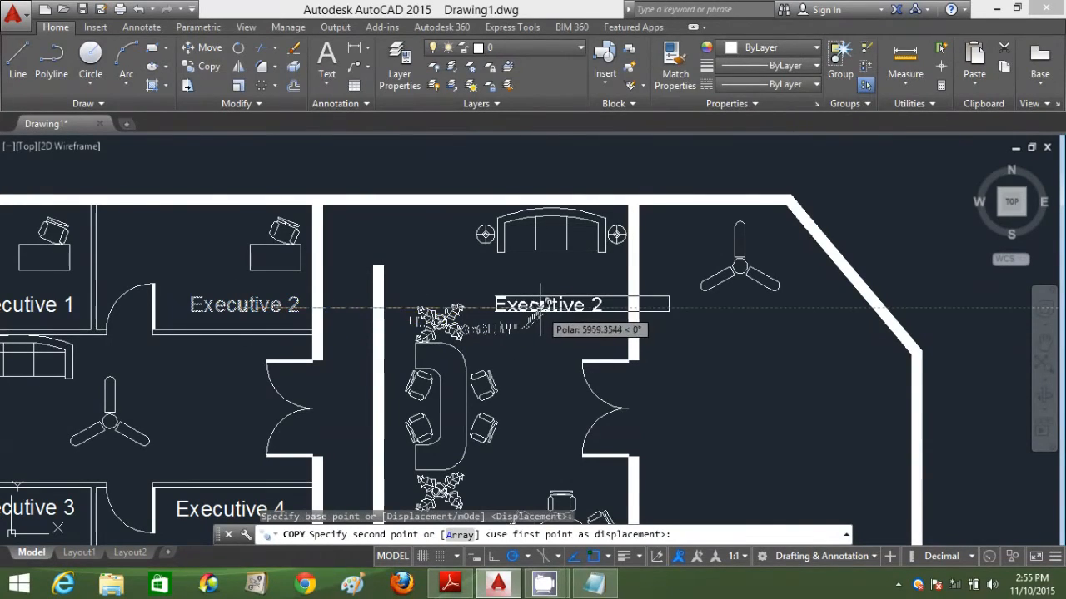
left_click(529, 331)
key("Escape")
Replace the text of the copied label below the middle room's sofa with "Reception".
scroll(530, 332, "up", 2)
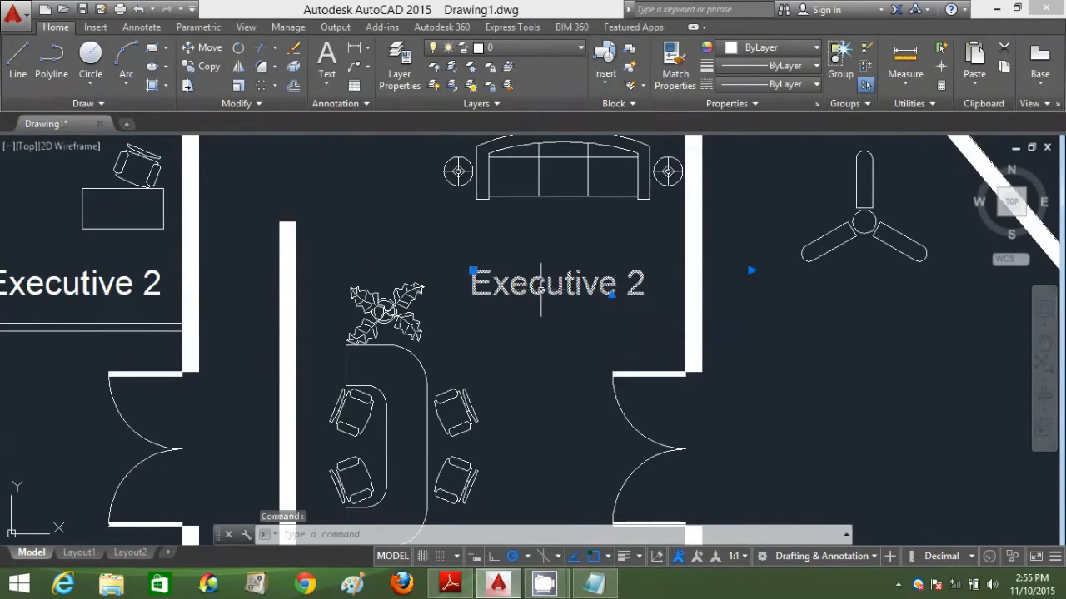
double_click(647, 291)
left_click_drag(671, 285, 465, 302)
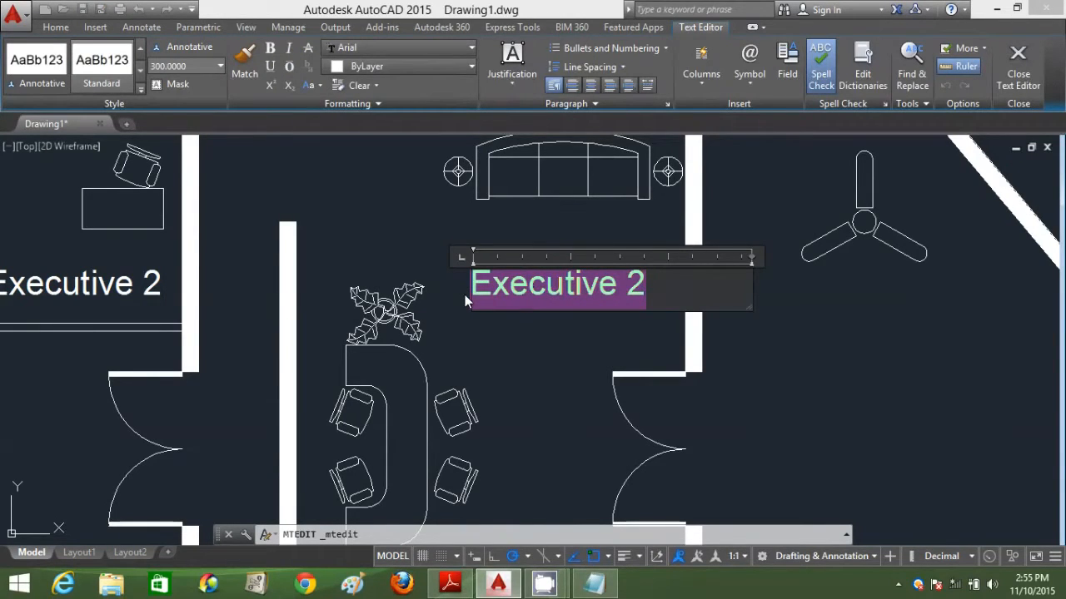
type("Re")
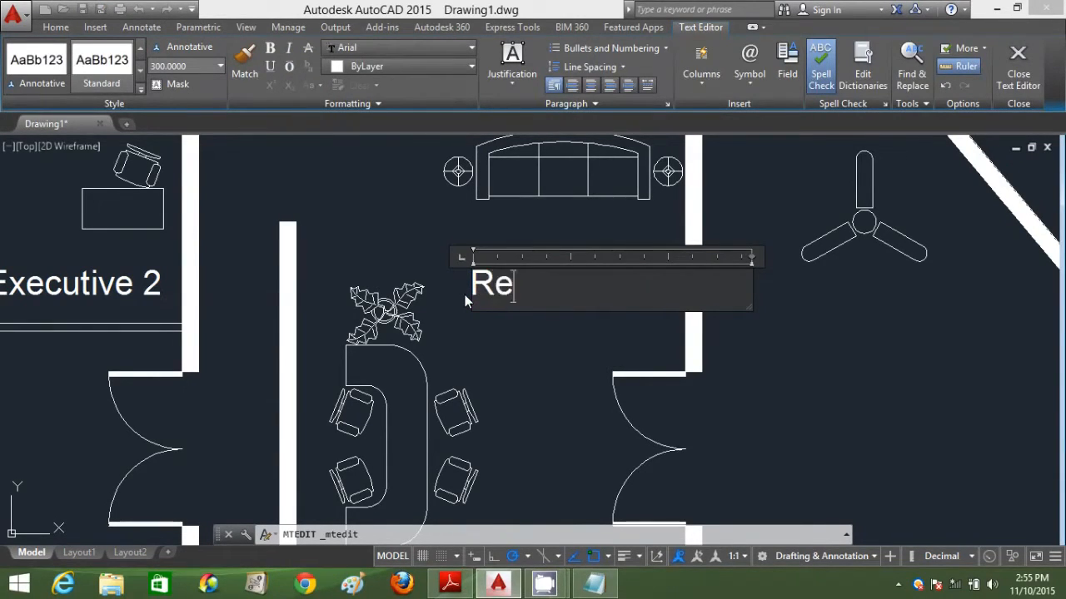
type("ception")
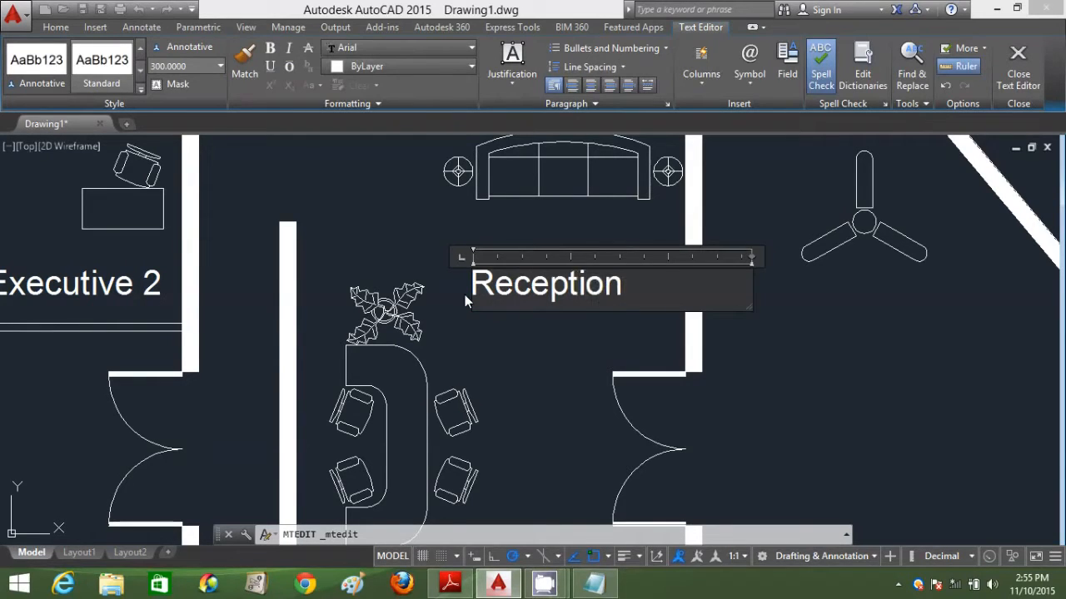
left_click(758, 374)
Copy the "Reception" label into the lobby, just above the ceiling fan near the entrance door.
scroll(882, 433, "down", 4)
middle_click_drag(871, 436, 684, 318)
type("co")
key("Return")
left_click(572, 254)
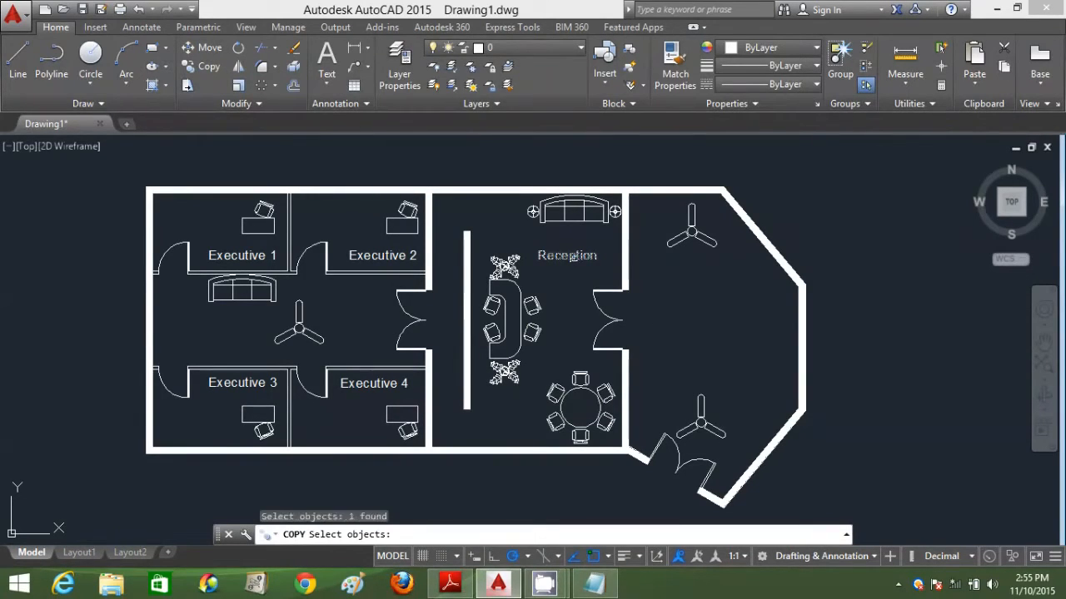
key("Return")
left_click(561, 256)
left_click(683, 377)
scroll(682, 377, "up", 5)
key("Return")
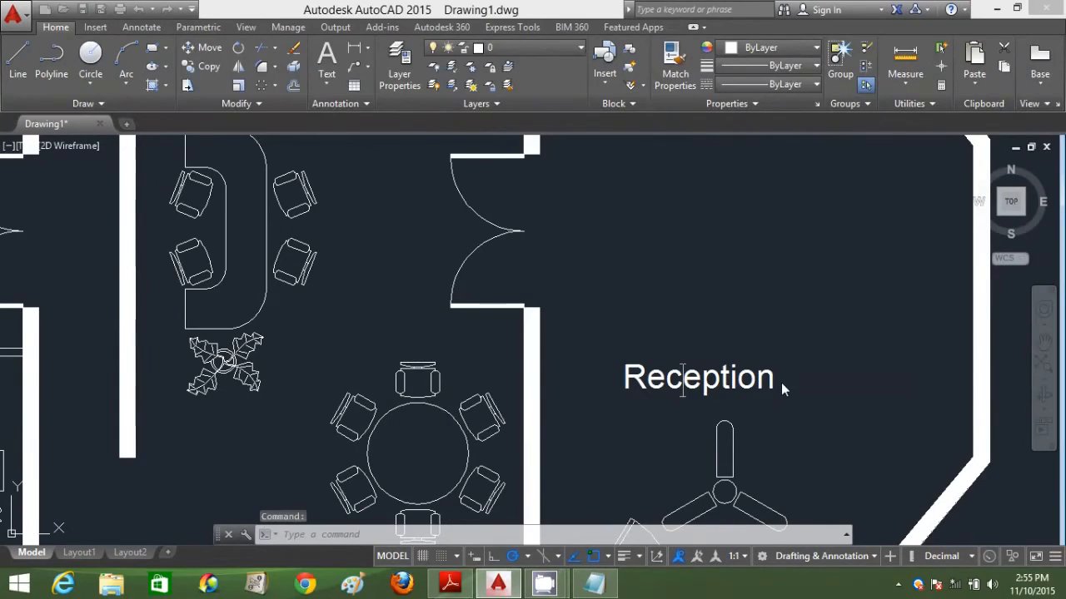
Replace the text of the copied label above the lobby's southern fan with "Lobby".
double_click(766, 379)
type("Lobby")
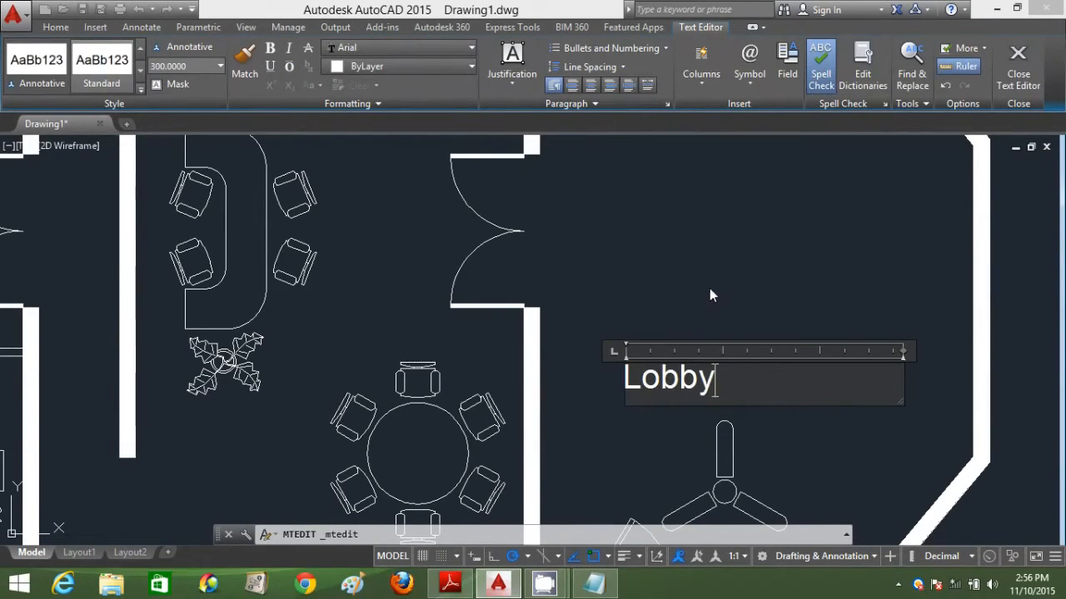
left_click(709, 295)
Open the Standard dimension style for modification and edit the extension lines' offset from origin.
scroll(675, 297, "down", 5)
middle_click_drag(678, 362, 751, 350)
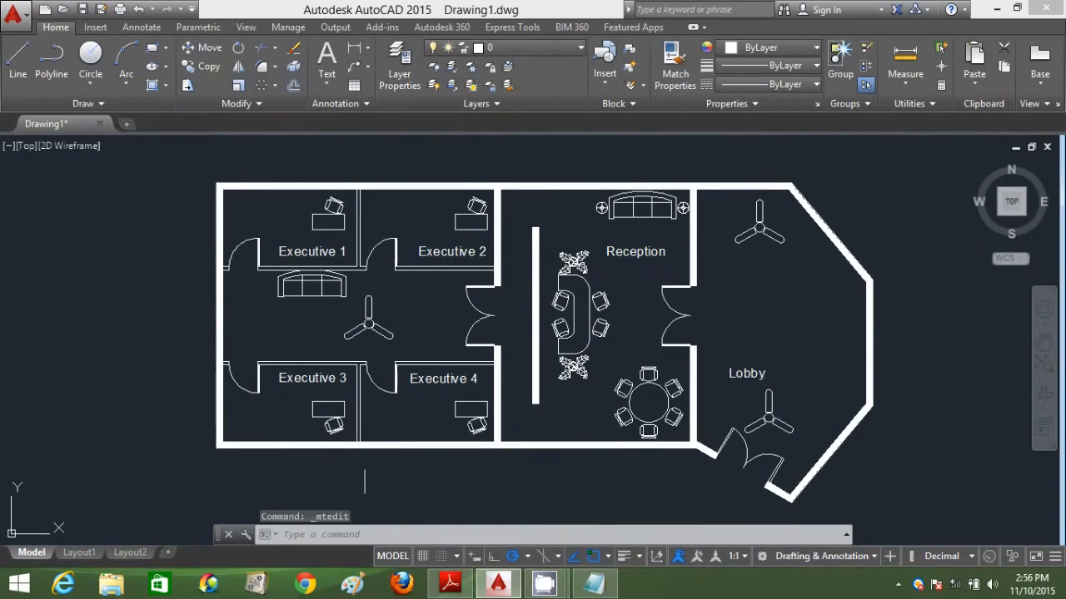
left_click(337, 537)
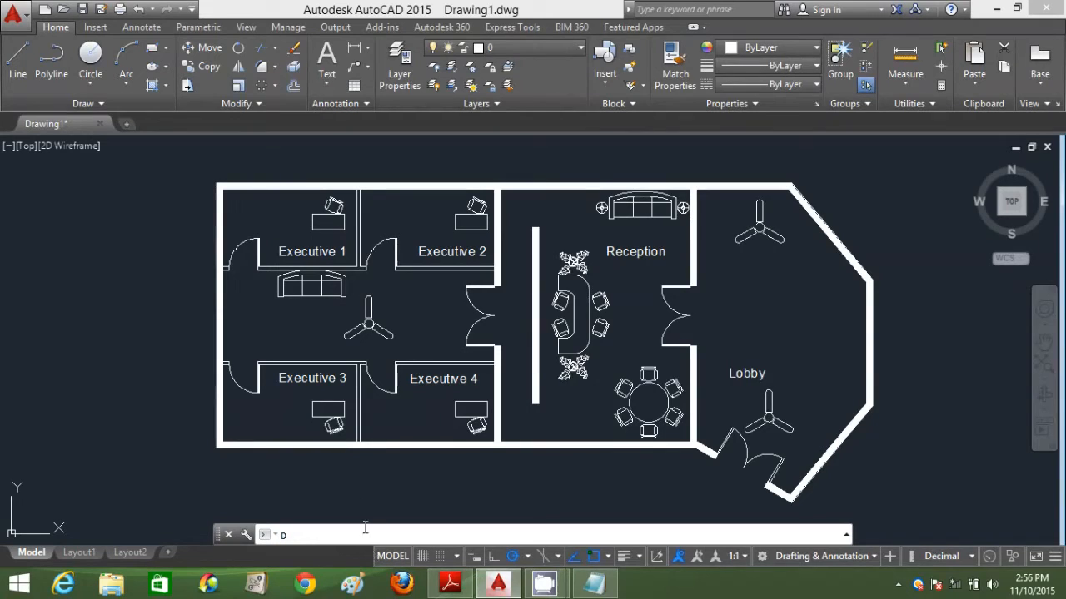
key("Return")
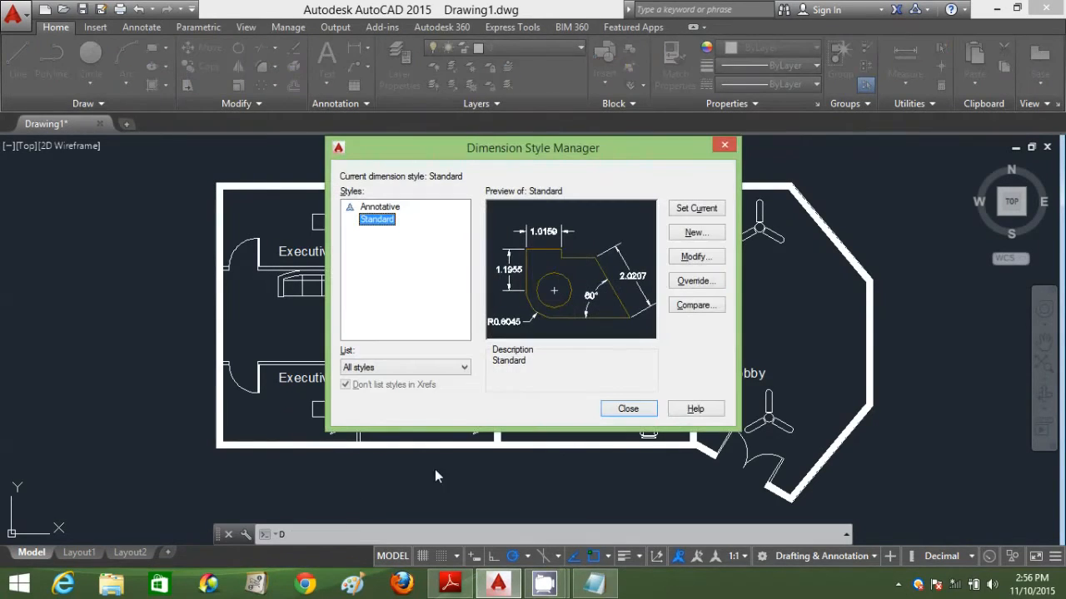
left_click(714, 260)
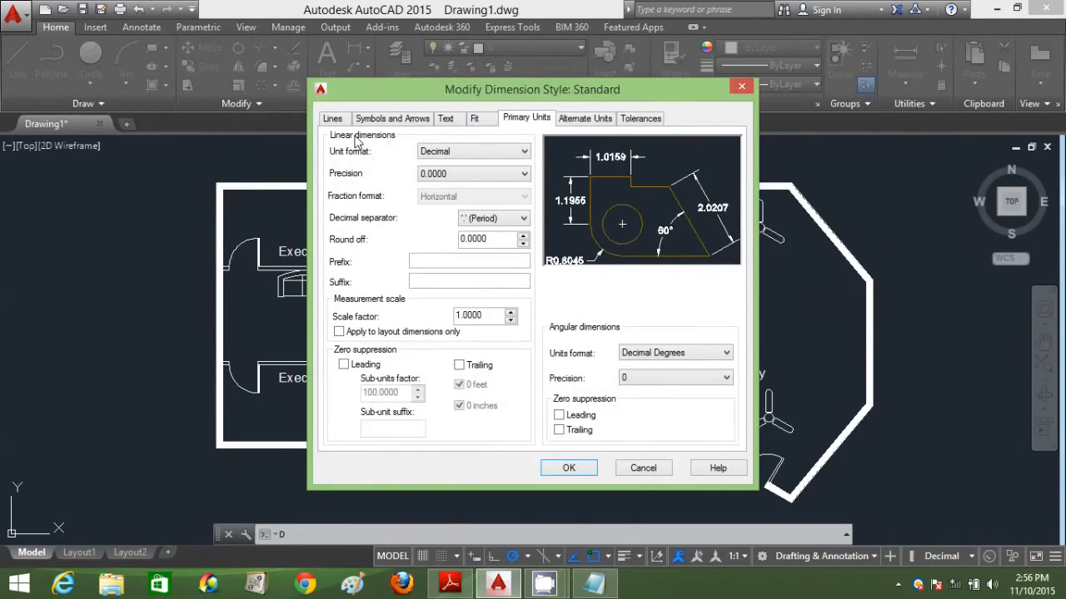
left_click(334, 120)
left_click(389, 119)
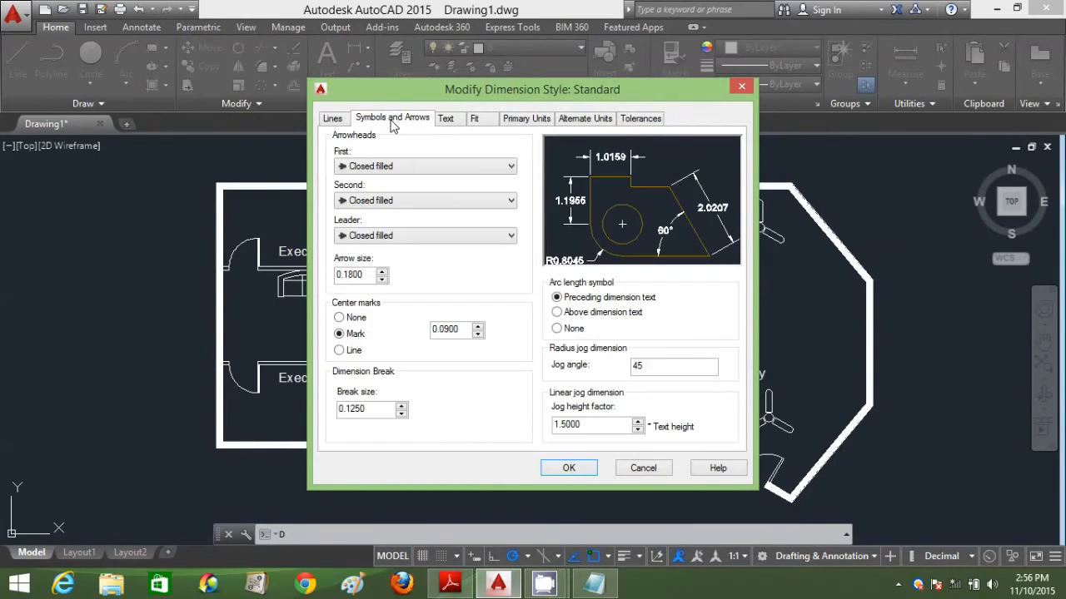
left_click(448, 121)
left_click(531, 123)
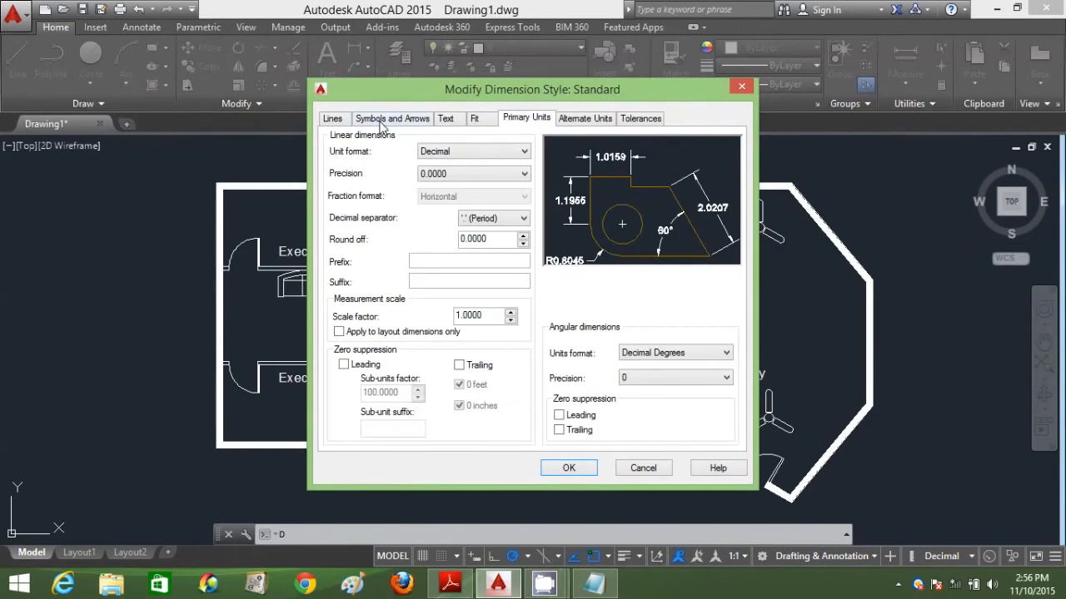
left_click(332, 118)
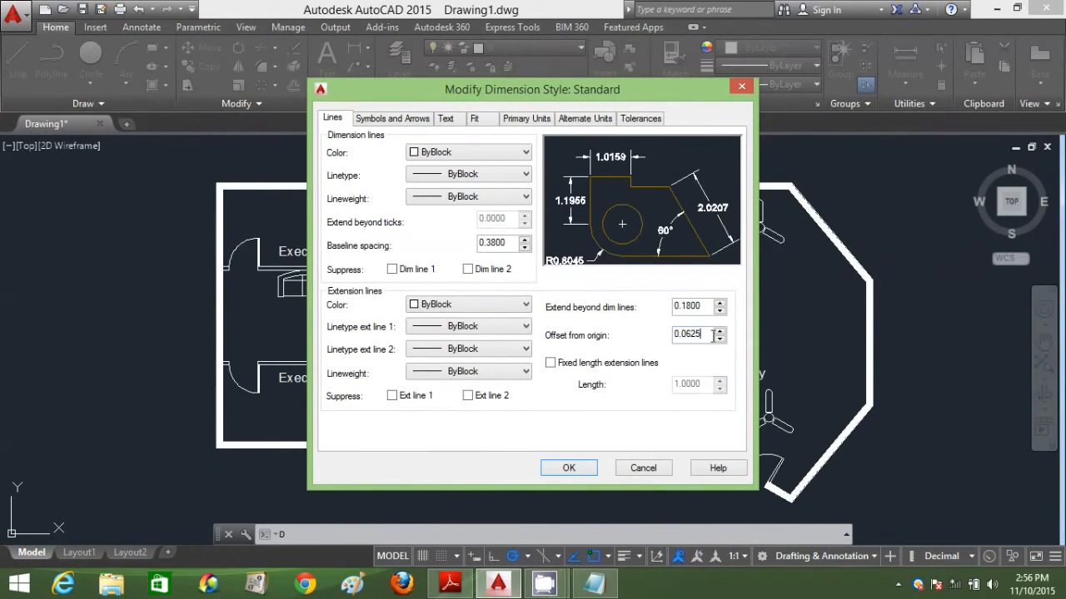
left_click_drag(692, 334, 601, 328)
left_click(700, 333)
Set the Standard dimension style's first and second arrowheads to Architectural tick with an arrow size of 150.
left_click(379, 121)
left_click(382, 167)
left_click(382, 167)
left_click(382, 166)
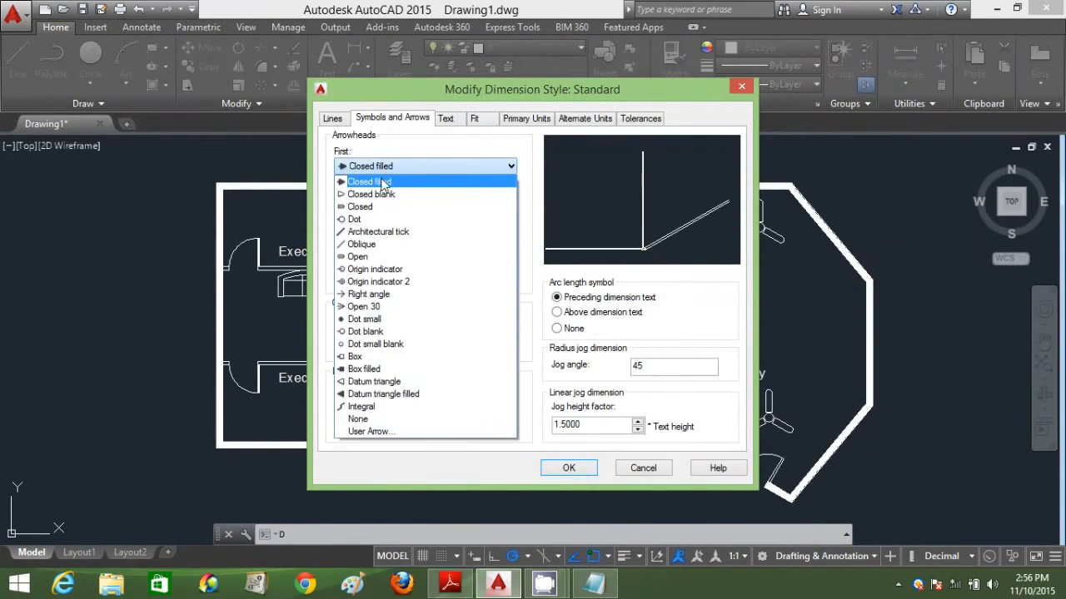
left_click(378, 232)
double_click(376, 276)
type("150")
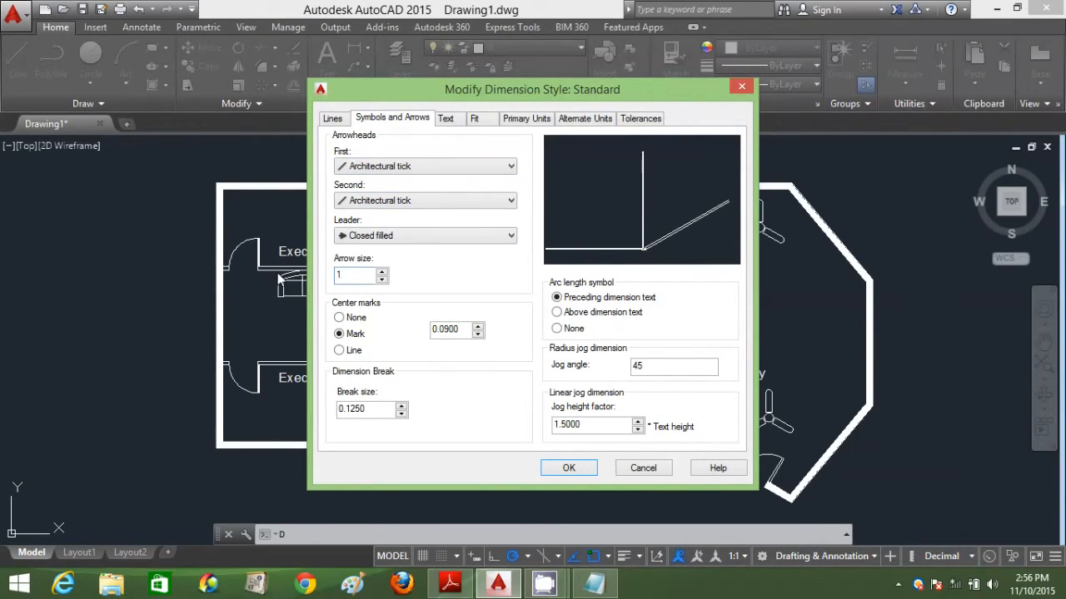
Set the Standard dimension style's text height to 150, vertical placement to Above, offset from dimension line to 100, and alignment to Aligned with dimension line.
left_click(450, 119)
double_click(512, 234)
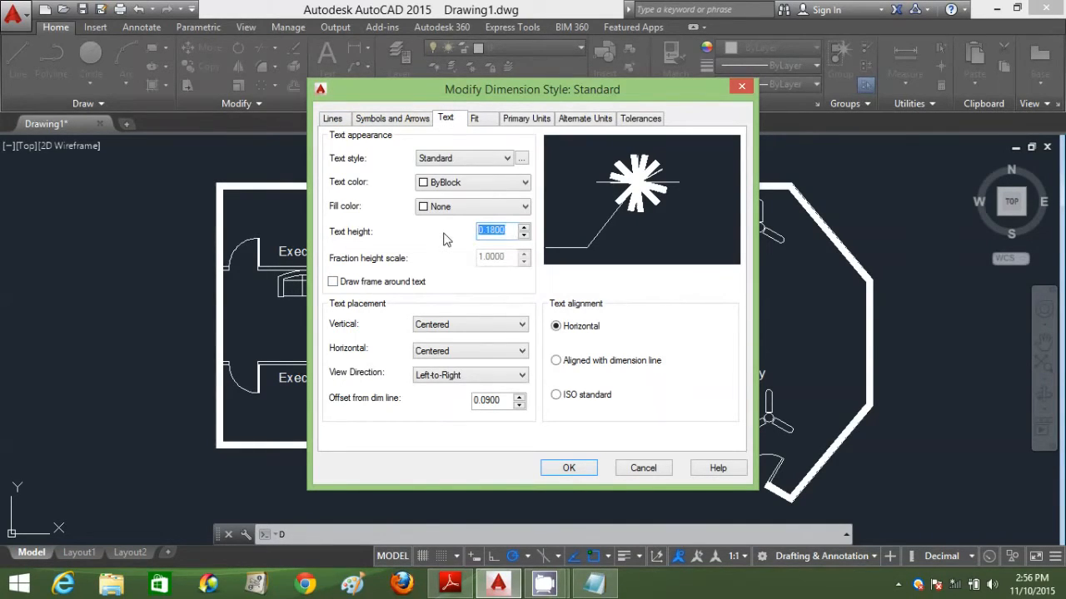
left_click(454, 325)
left_click(450, 348)
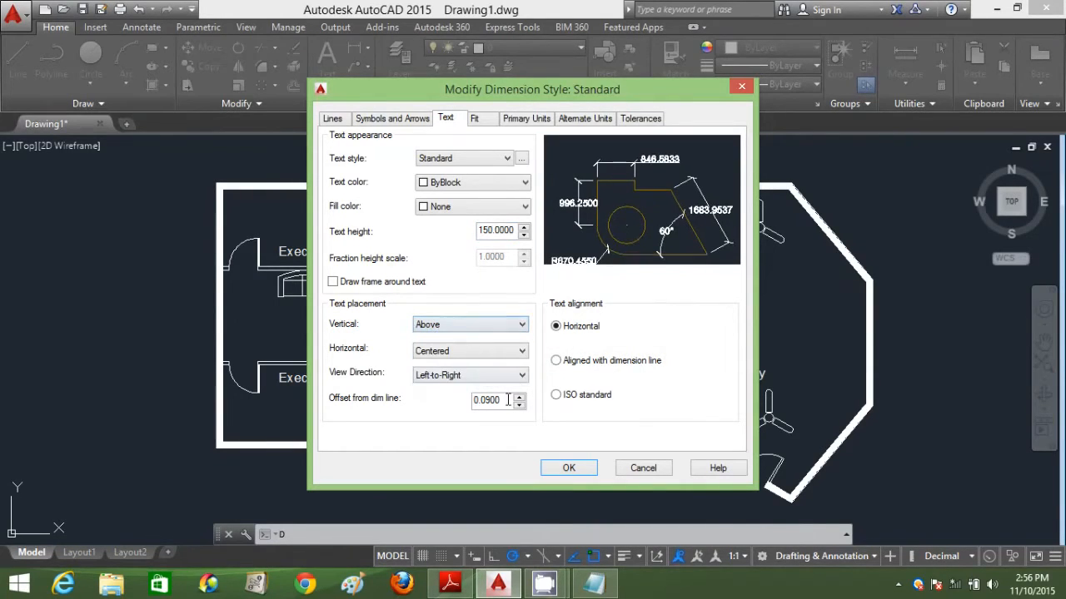
left_click_drag(451, 400, 434, 401)
type("100")
left_click(604, 363)
Set the linear dimension precision of the Standard style to 0.0.
left_click(526, 119)
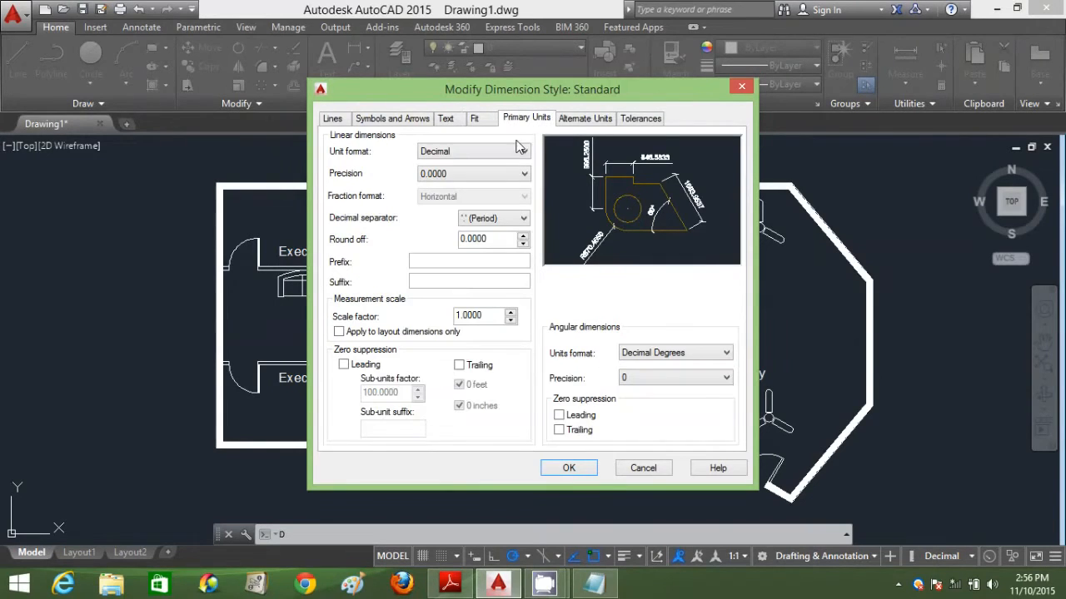
left_click(489, 173)
left_click(437, 200)
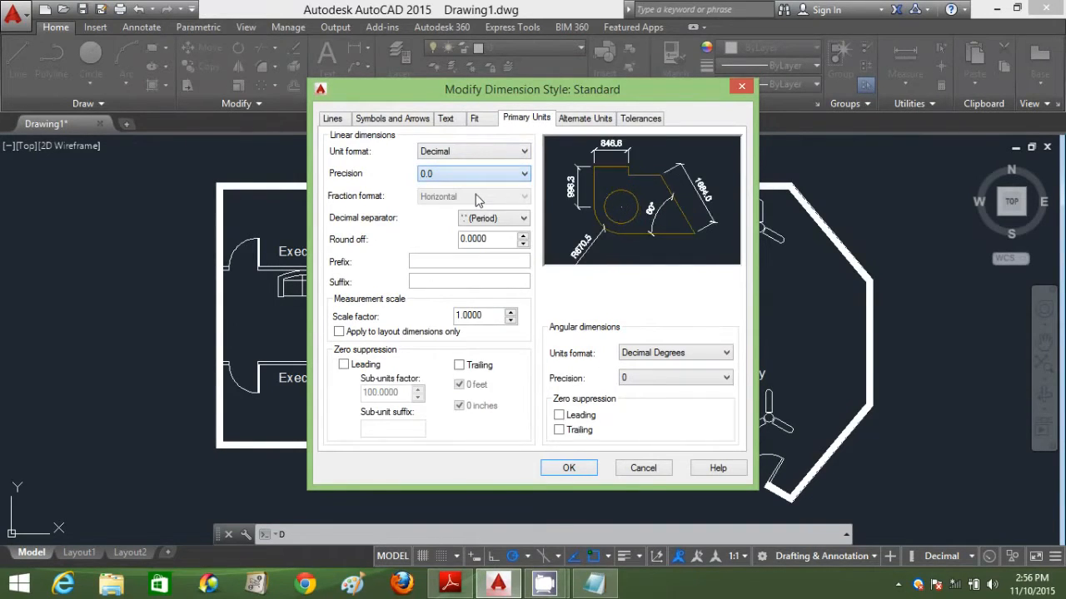
Edit how far the Standard style's extension lines extend beyond the dimension lines, then save the style and close the Dimension Style Manager.
left_click(337, 123)
left_click_drag(706, 307, 617, 305)
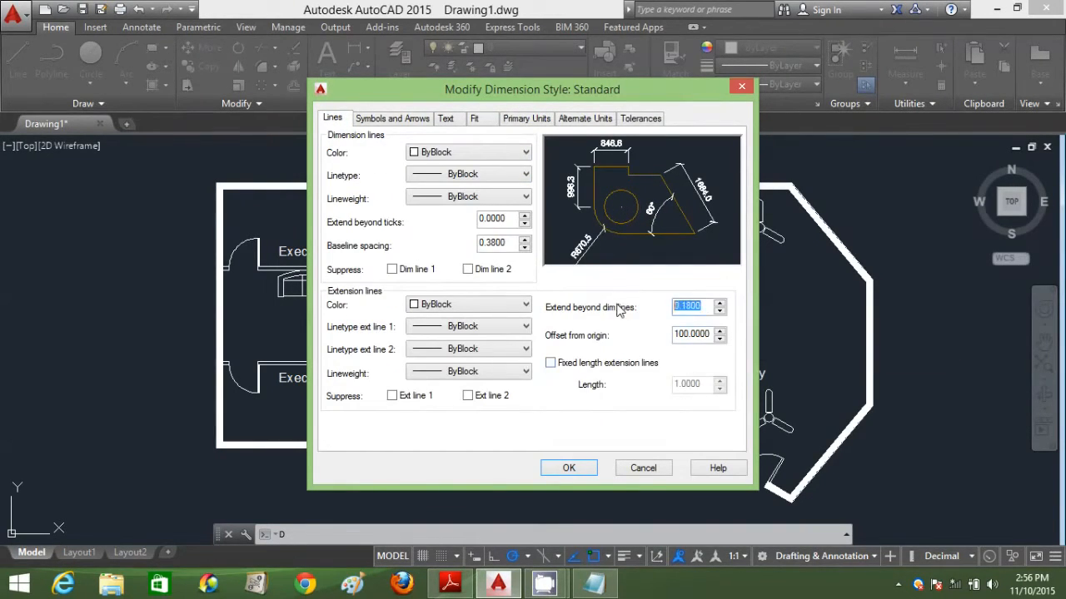
left_click(575, 468)
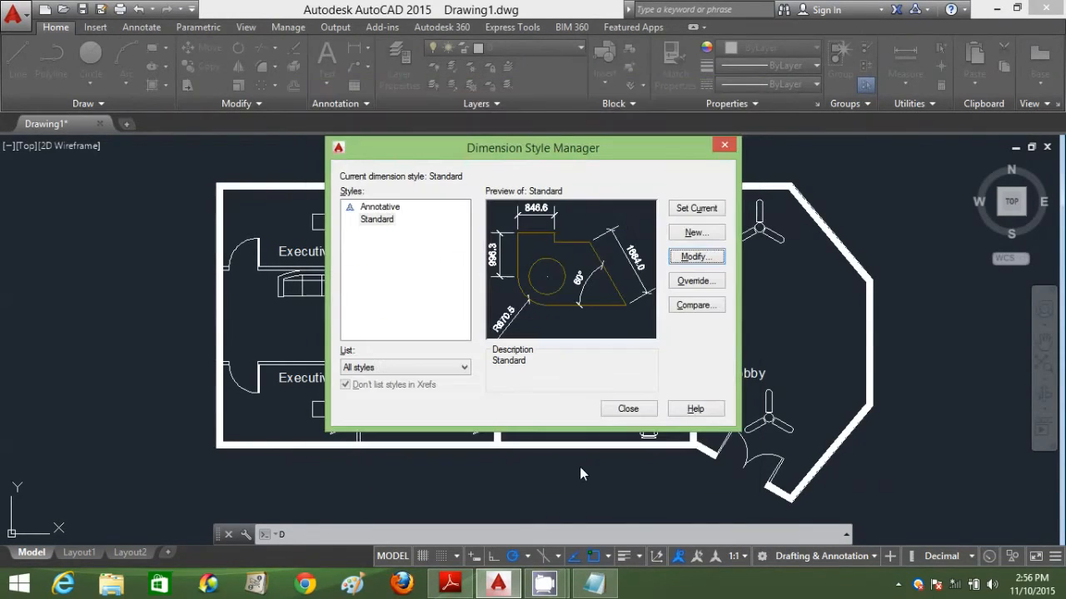
left_click(626, 410)
scroll(358, 204, "down", 2)
scroll(358, 206, "up", 2)
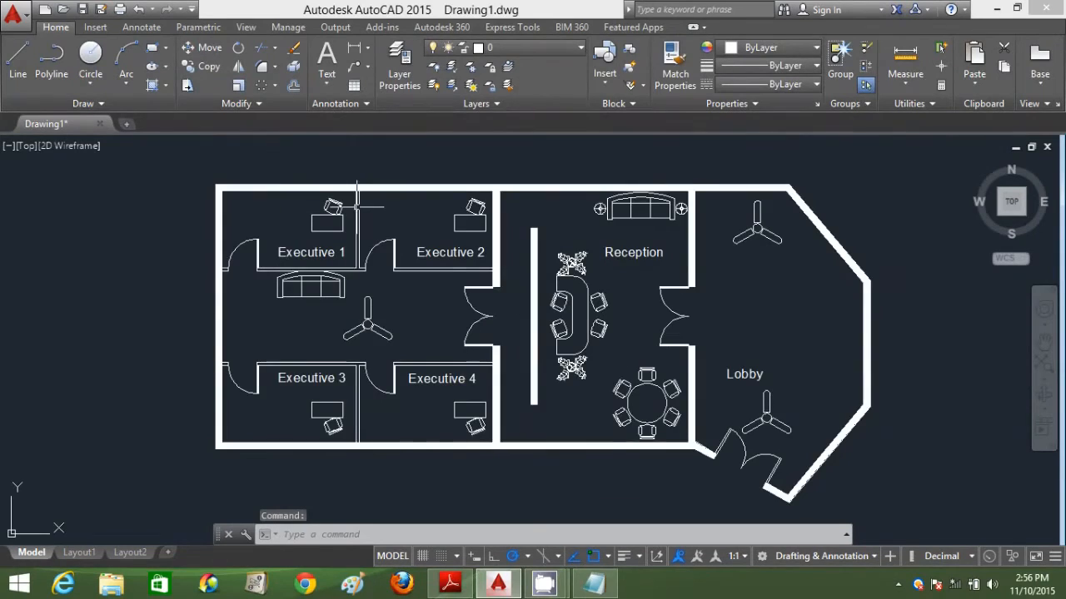
middle_click_drag(358, 204, 351, 223)
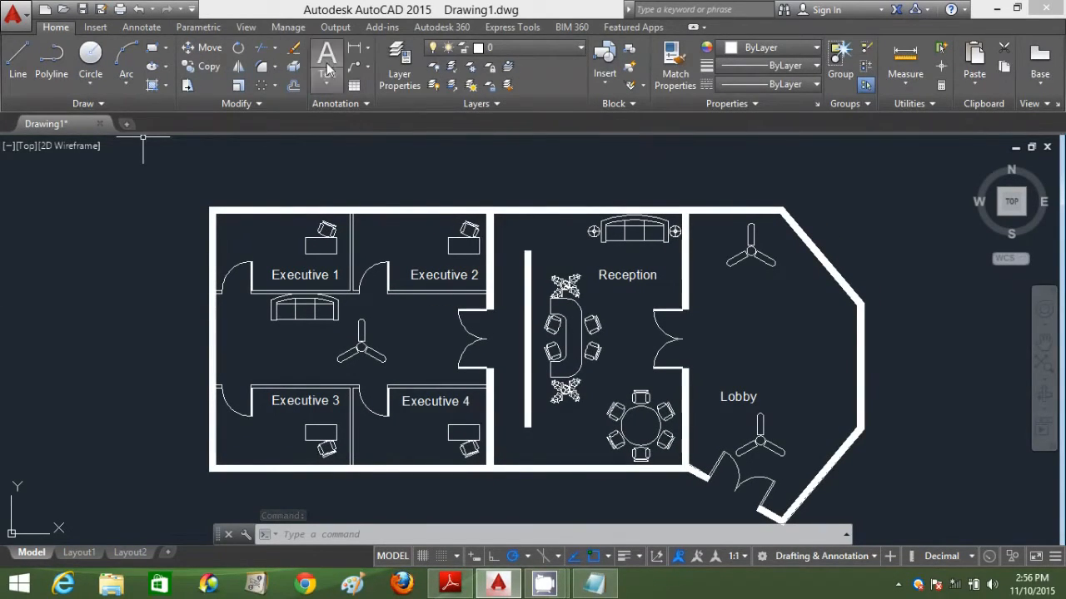
left_click(143, 28)
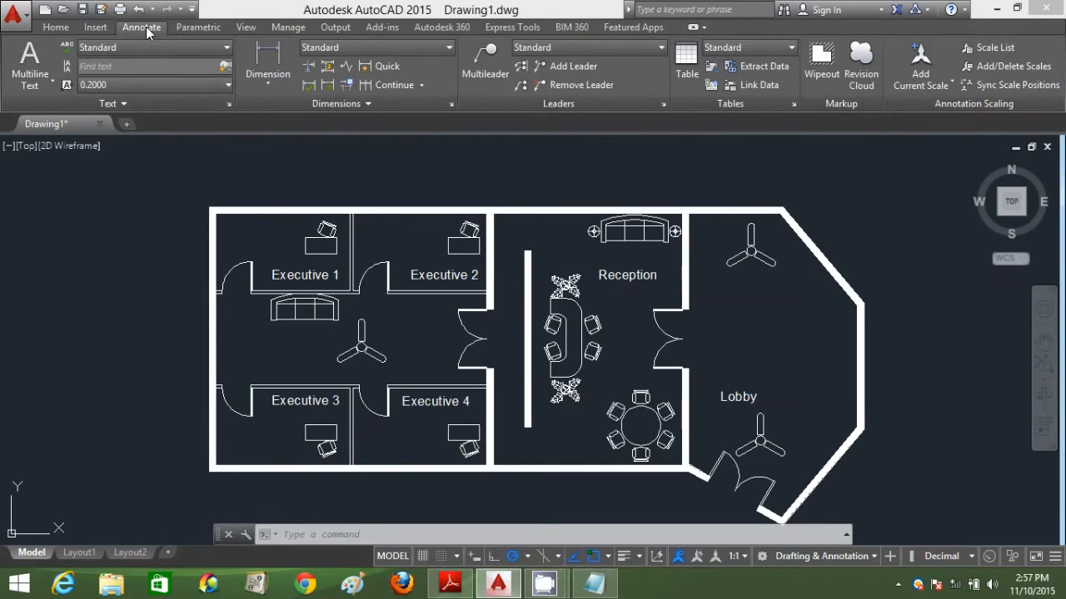
left_click(274, 62)
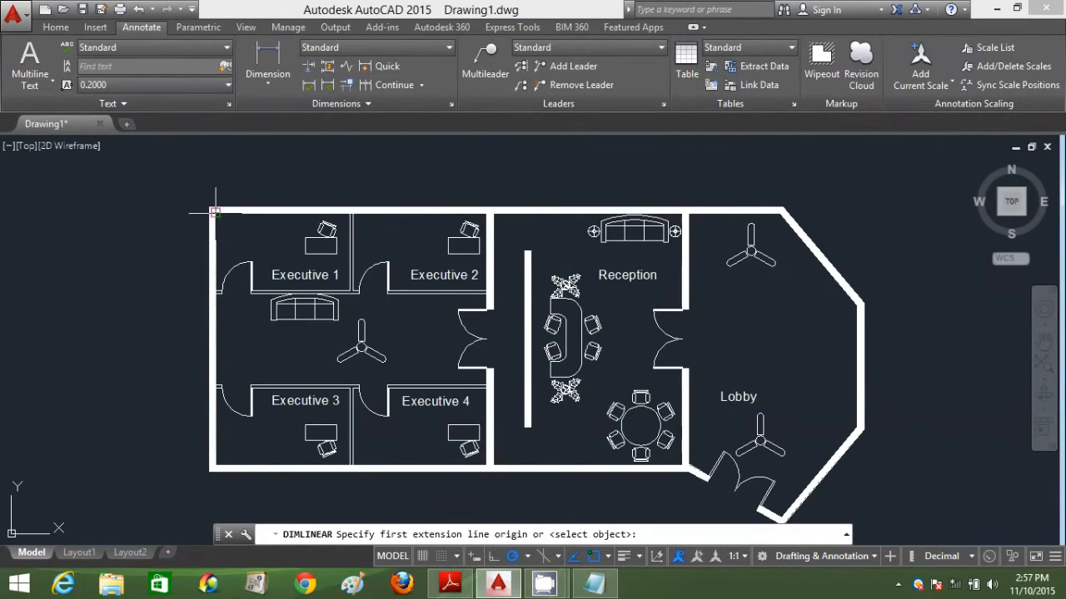
scroll(218, 203, "up", 4)
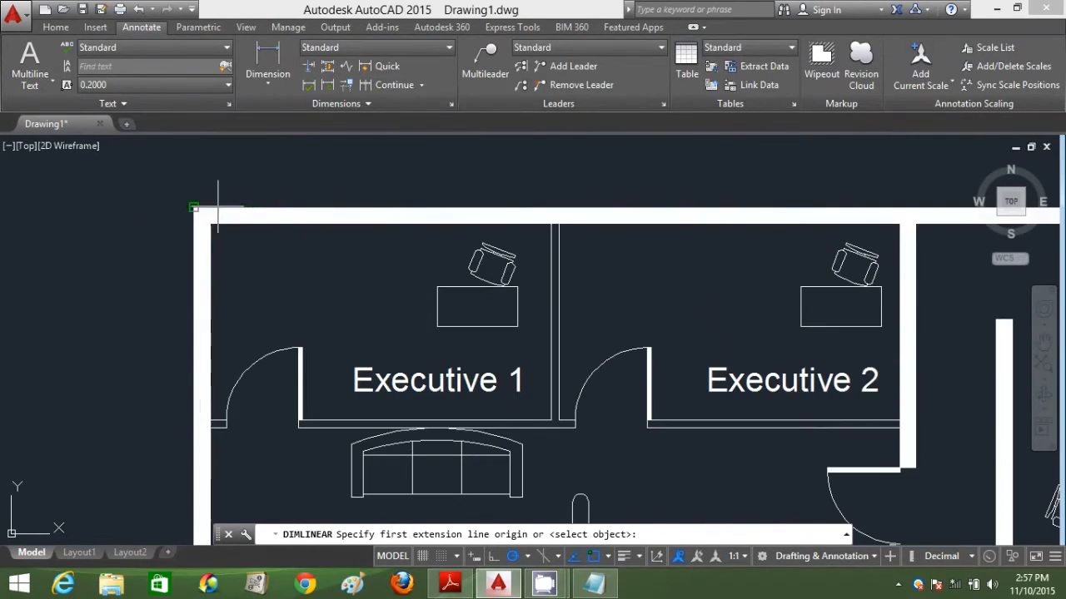
left_click(211, 208)
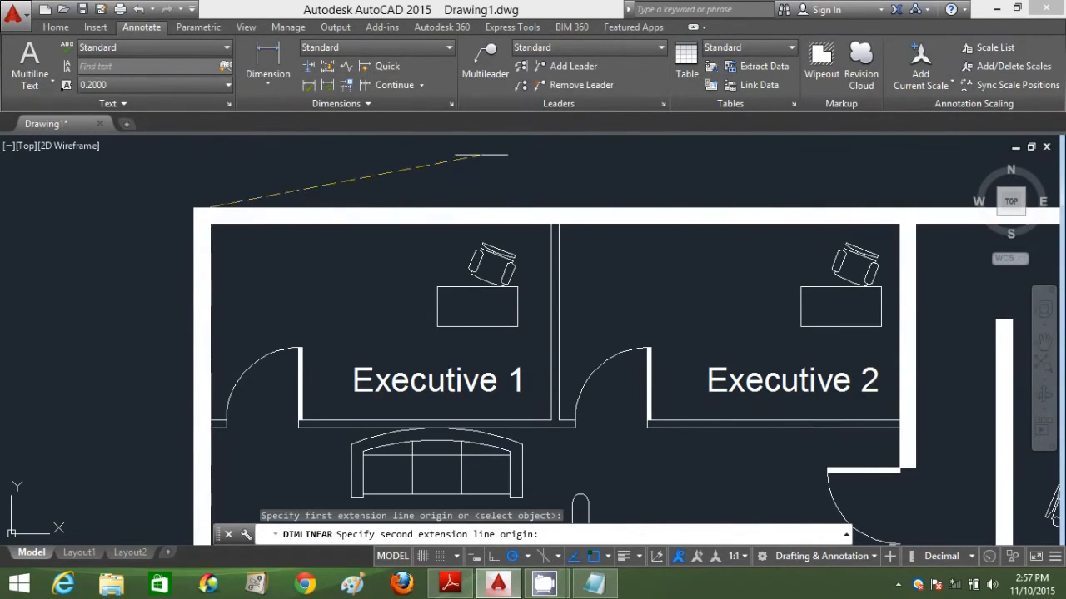
left_click(551, 223)
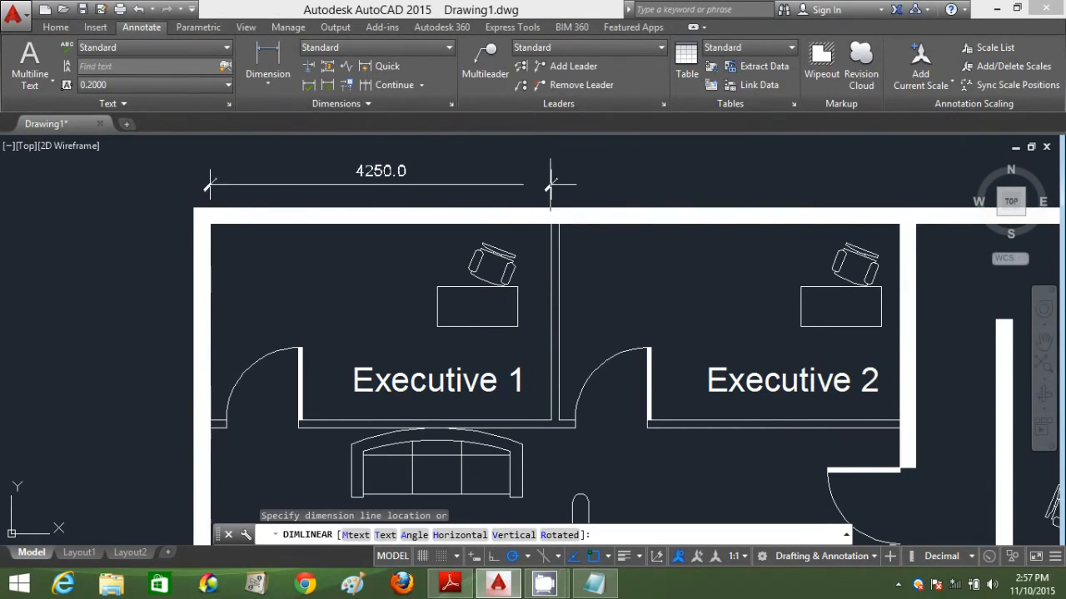
key("Escape")
Add a linear dimension above the north wall spanning the inner width of the Executive 1 and Executive 2 offices.
left_click(254, 87)
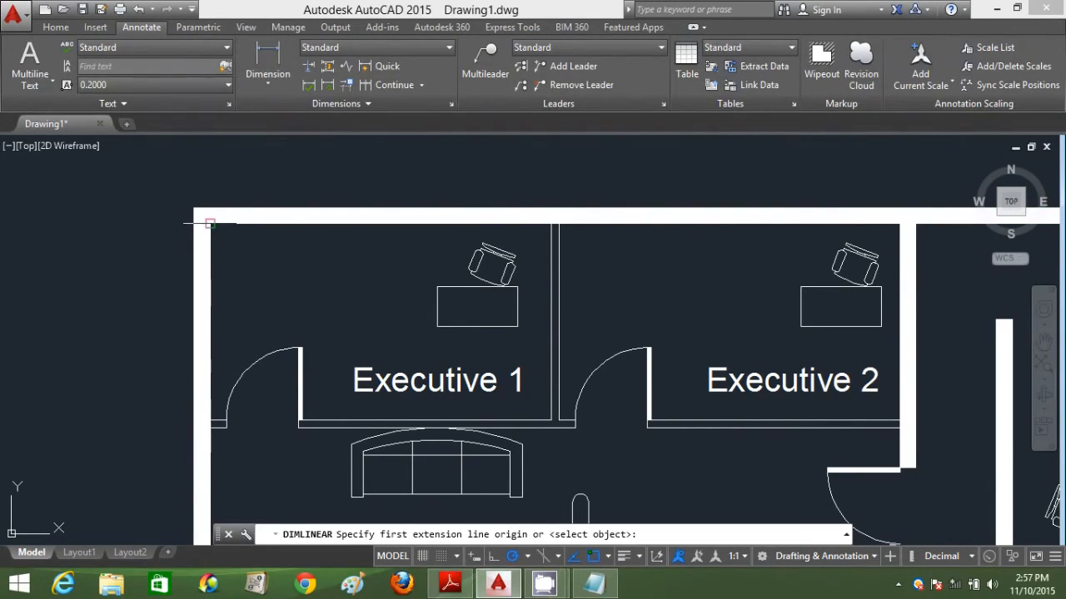
left_click(210, 223)
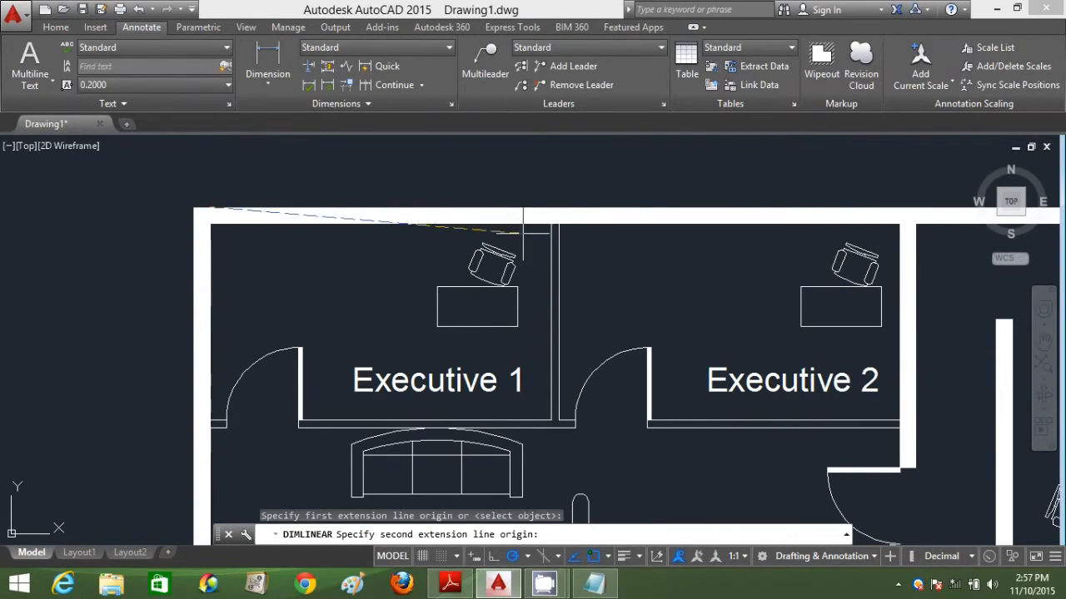
left_click(899, 206)
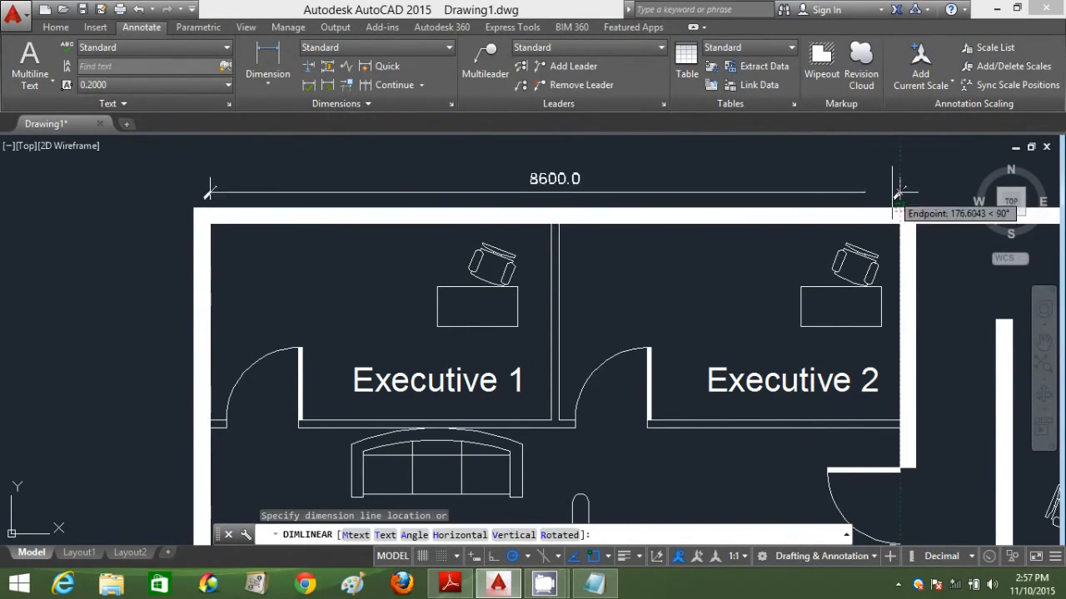
left_click(899, 181)
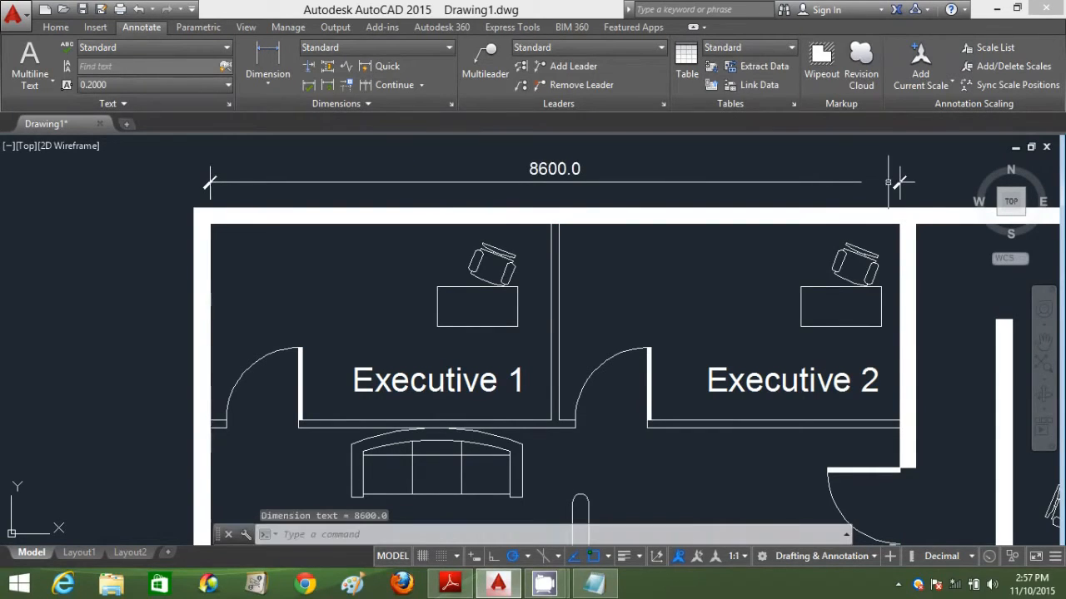
Change the Standard dimension style's linear precision to 0 and close the Dimension Style Manager.
scroll(609, 297, "down", 2)
mouse_move(609, 297)
middle_mouse_down()
mouse_move(582, 288)
mouse_move(506, 214)
middle_mouse_up()
left_click(353, 533)
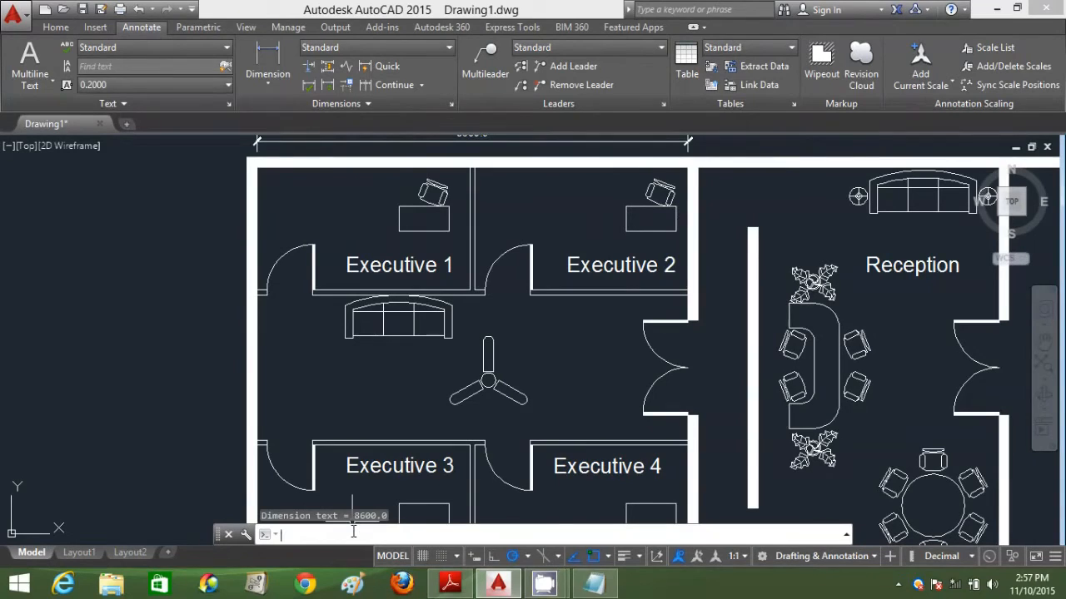
type("D")
key("Return")
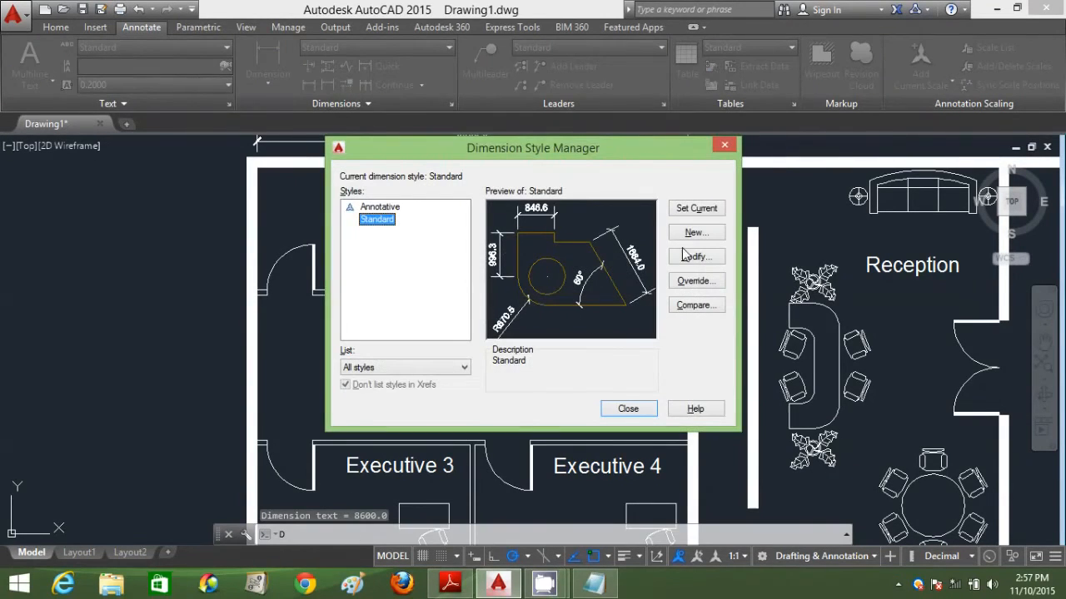
left_click(696, 258)
left_click(526, 119)
left_click(475, 174)
left_click(468, 187)
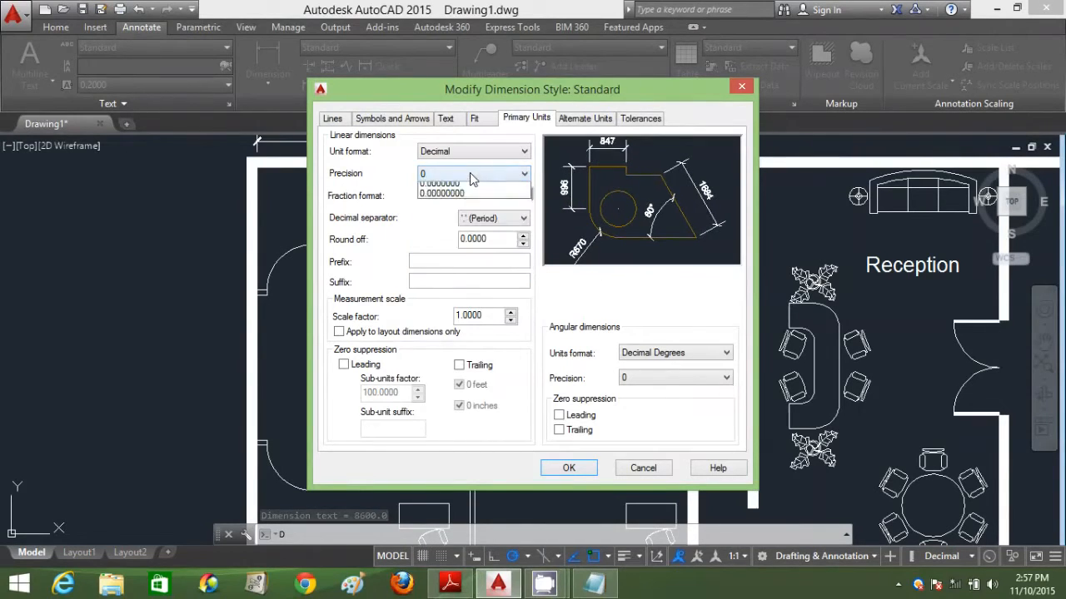
left_click(568, 468)
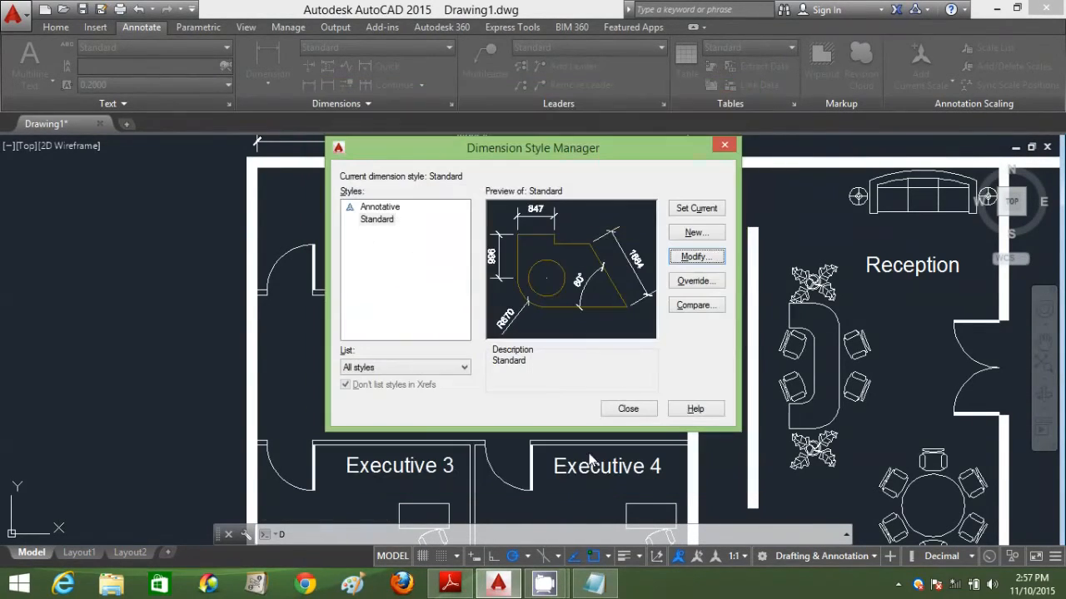
left_click(628, 409)
Move the executive offices' dimension line about 540 units farther above the north wall.
scroll(652, 283, "down", 2)
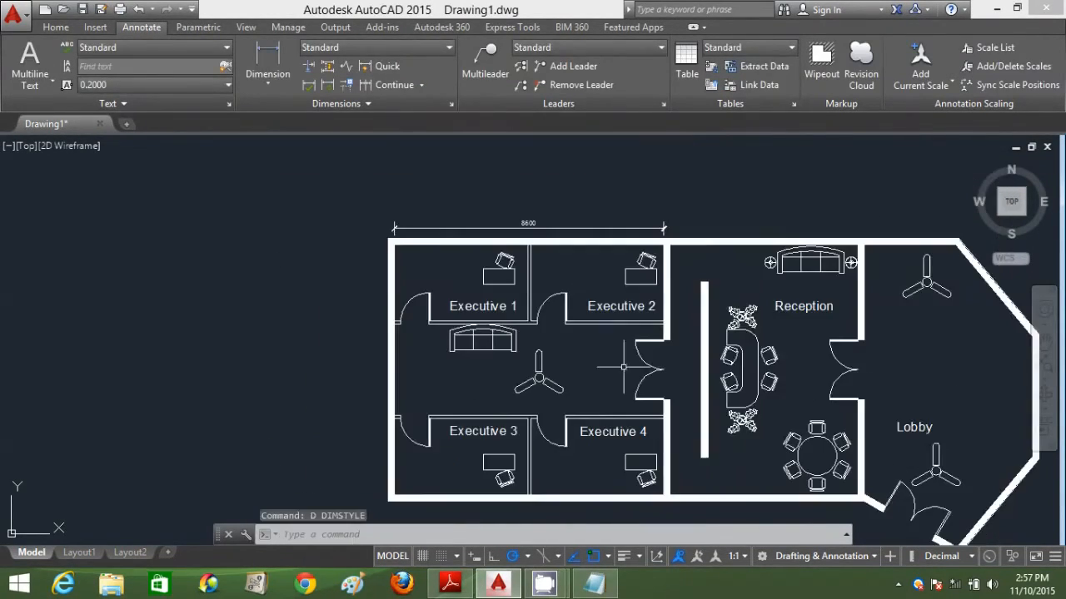
middle_click_drag(652, 284, 615, 282)
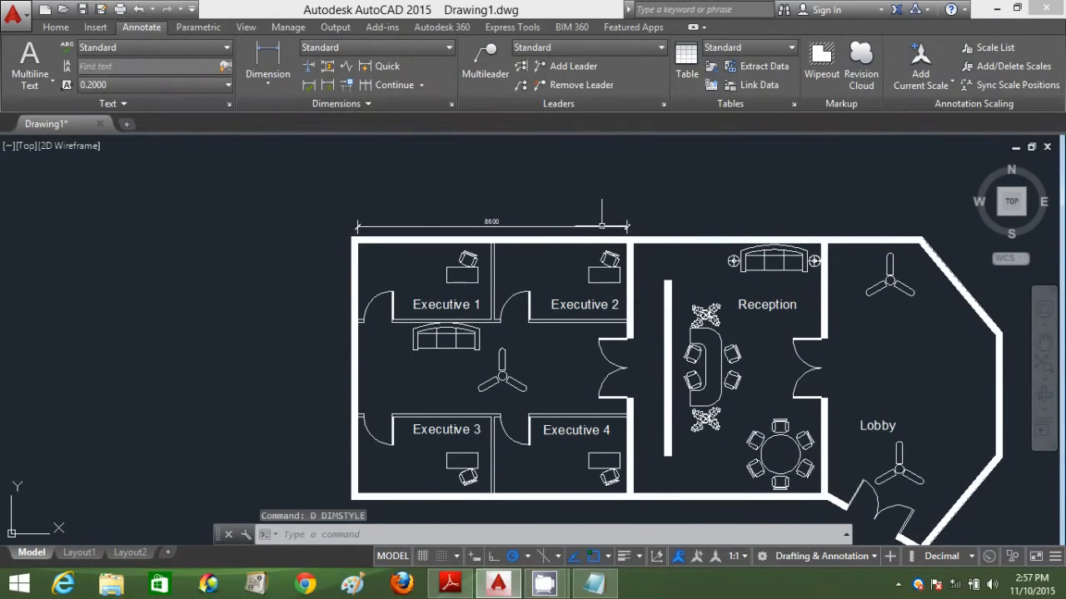
left_click(514, 218)
left_click(492, 220)
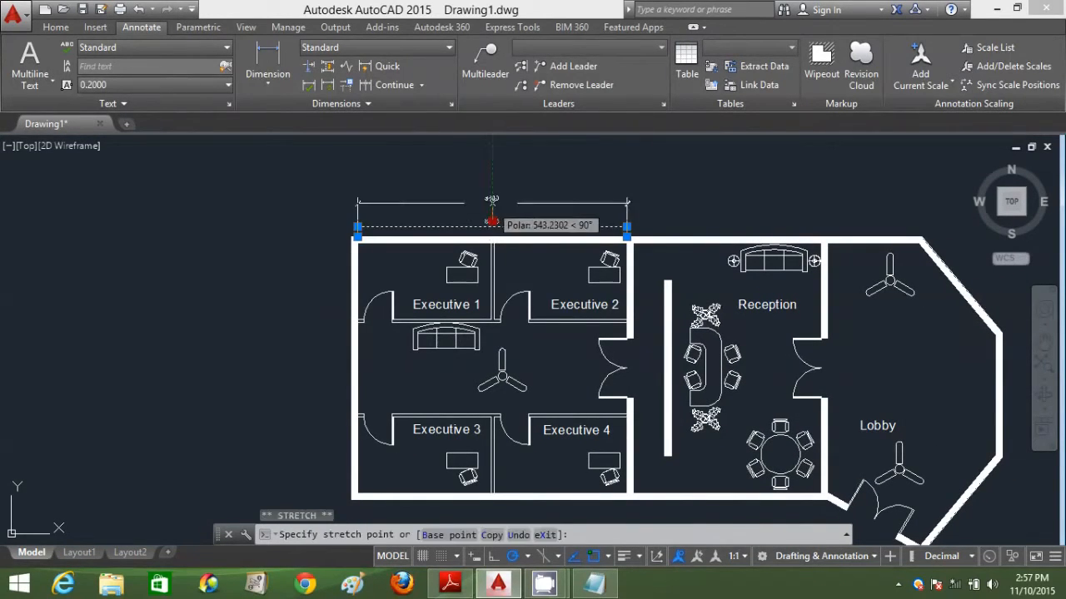
left_click(492, 202)
key("Escape")
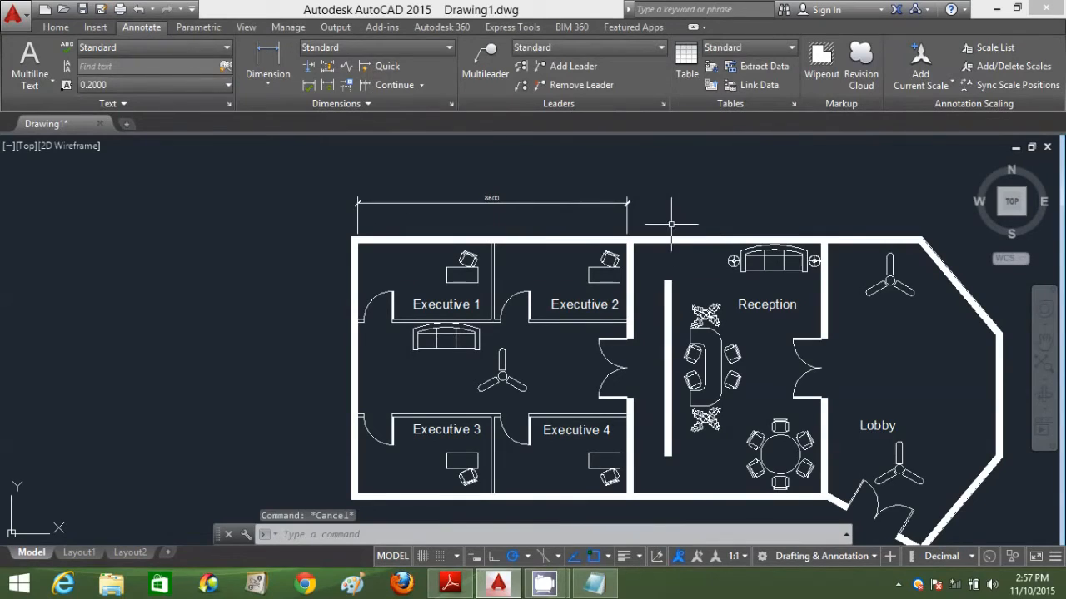
Add a linear dimension for the Reception room's inner width above the north wall, roughly level with the executive offices' dimension.
left_click(267, 58)
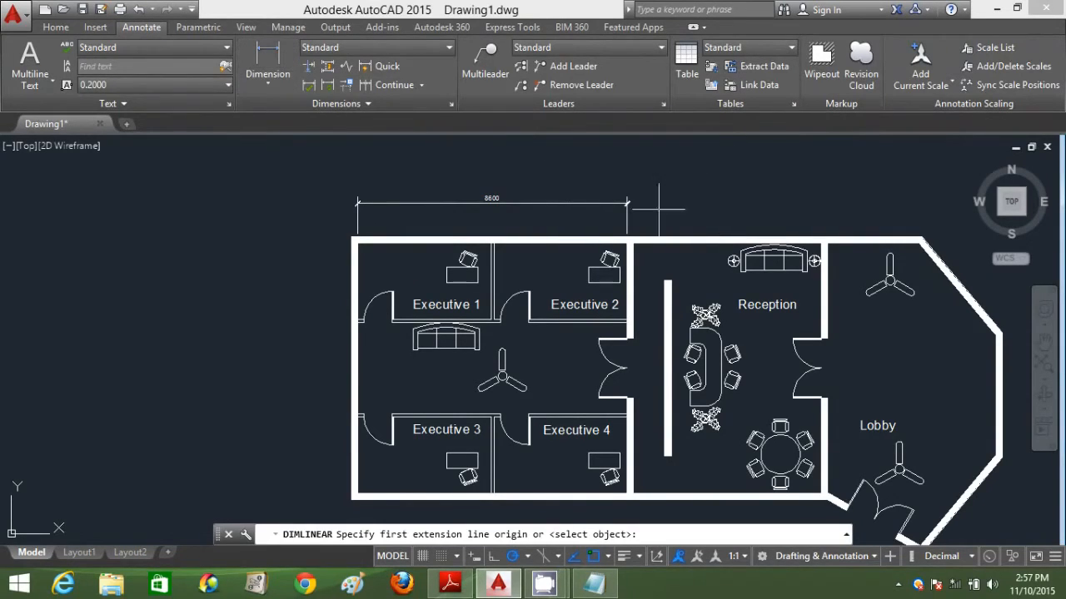
left_click(632, 241)
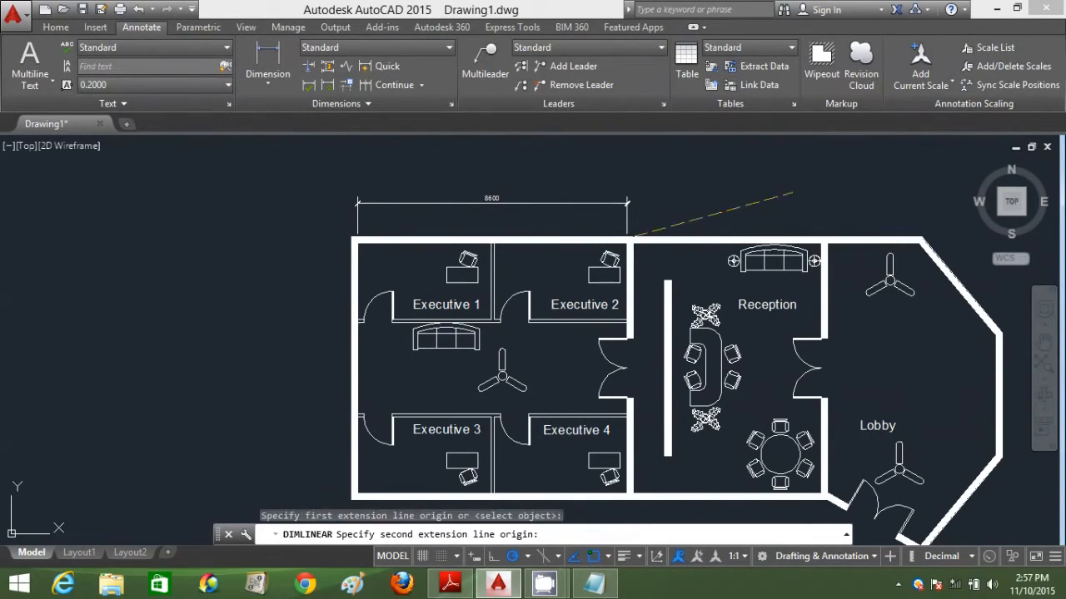
left_click(823, 242)
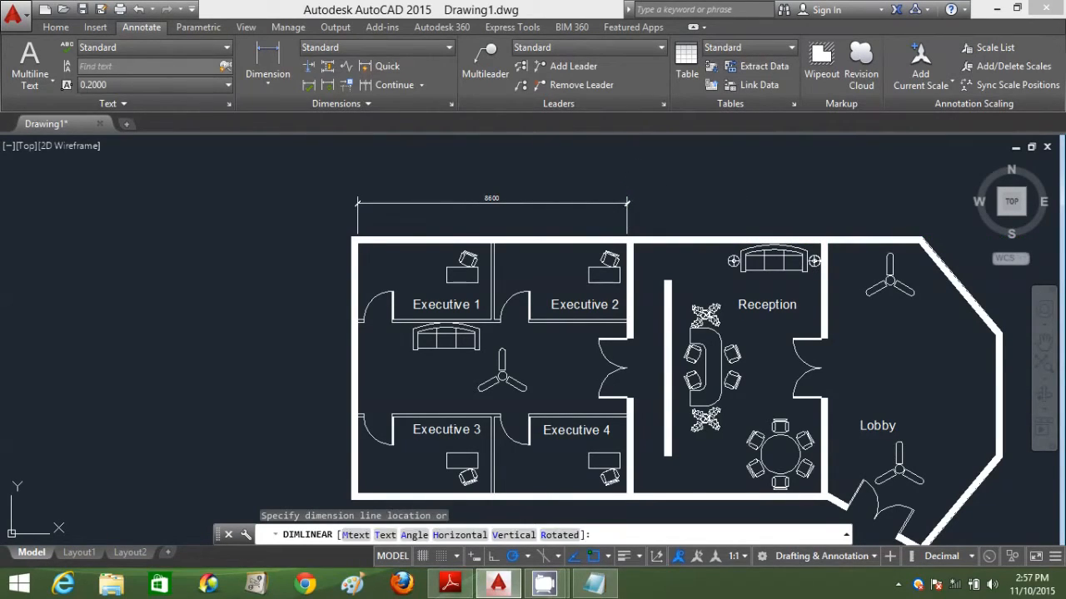
left_click(749, 200)
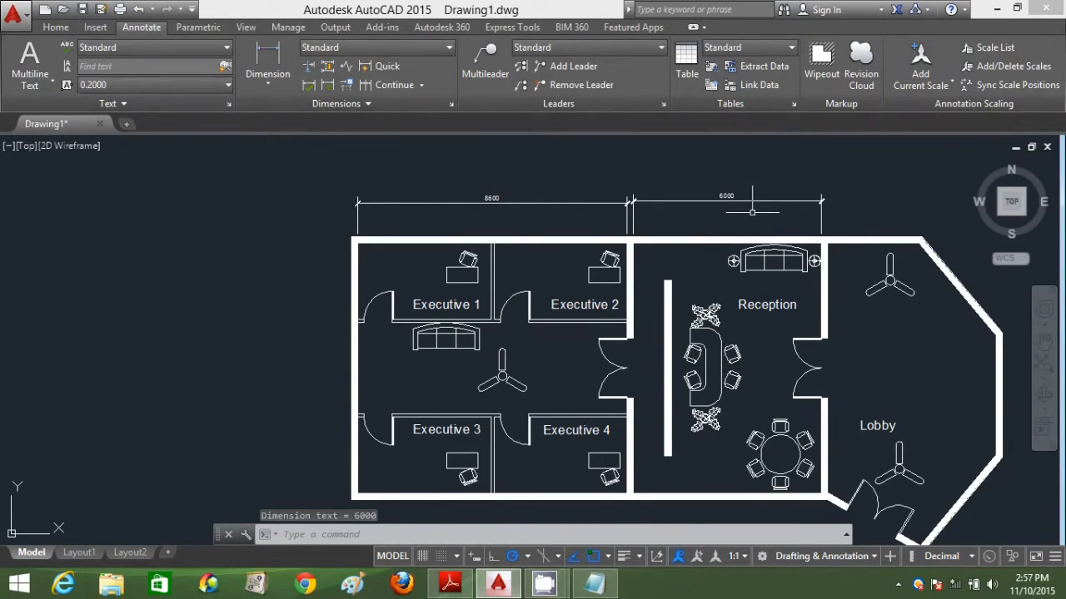
Add an overall linear dimension above the other two, from the executive offices' inner west corner to the Reception room's inner east corner.
left_click(267, 62)
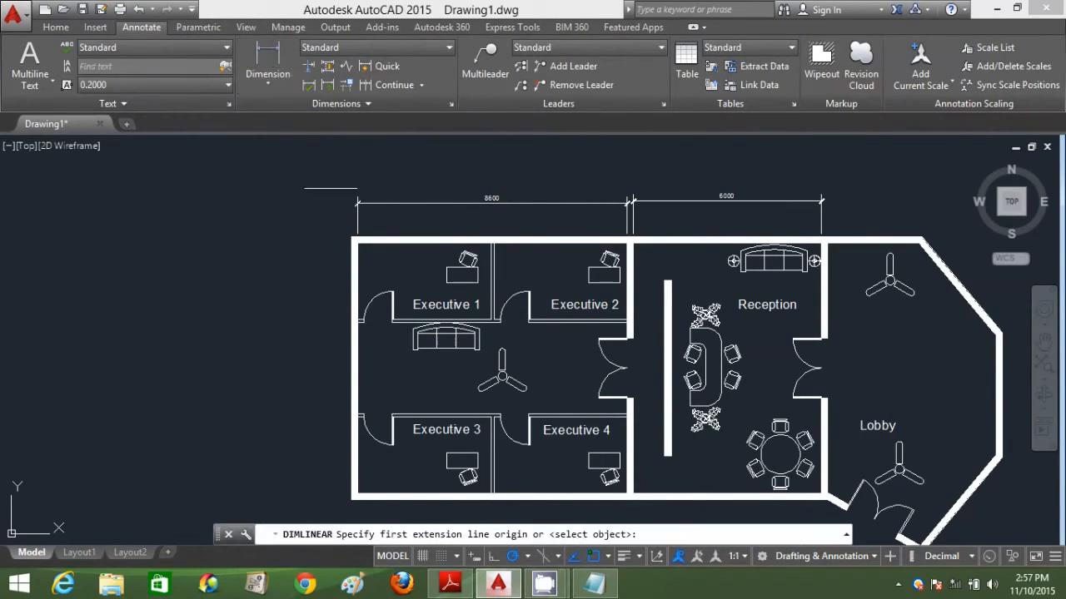
scroll(351, 240, "up", 4)
left_click(354, 247)
scroll(354, 247, "down", 4)
scroll(911, 275, "up", 2)
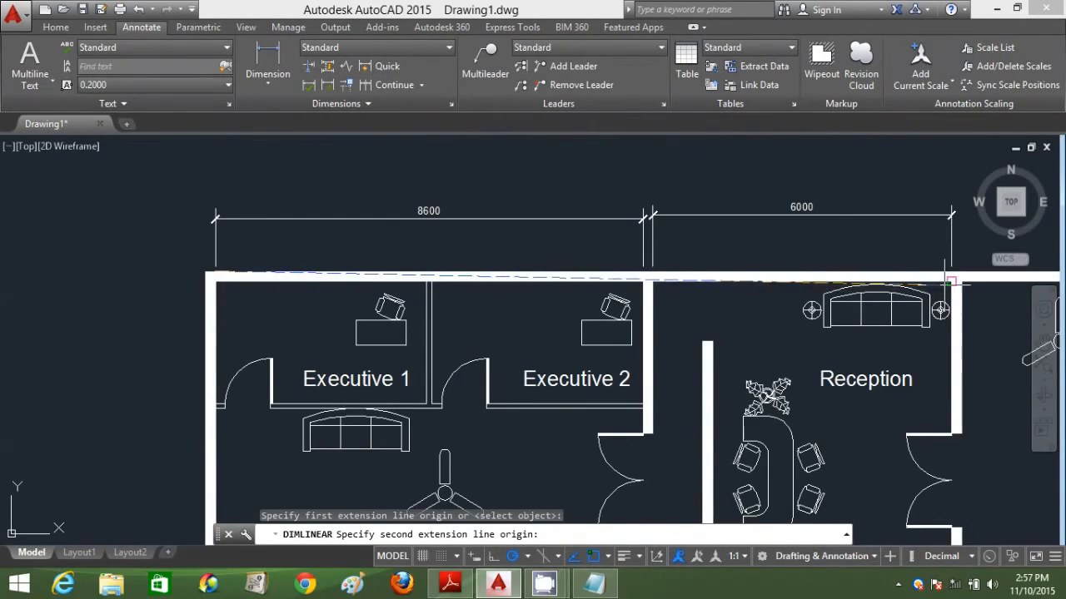
left_click(951, 271)
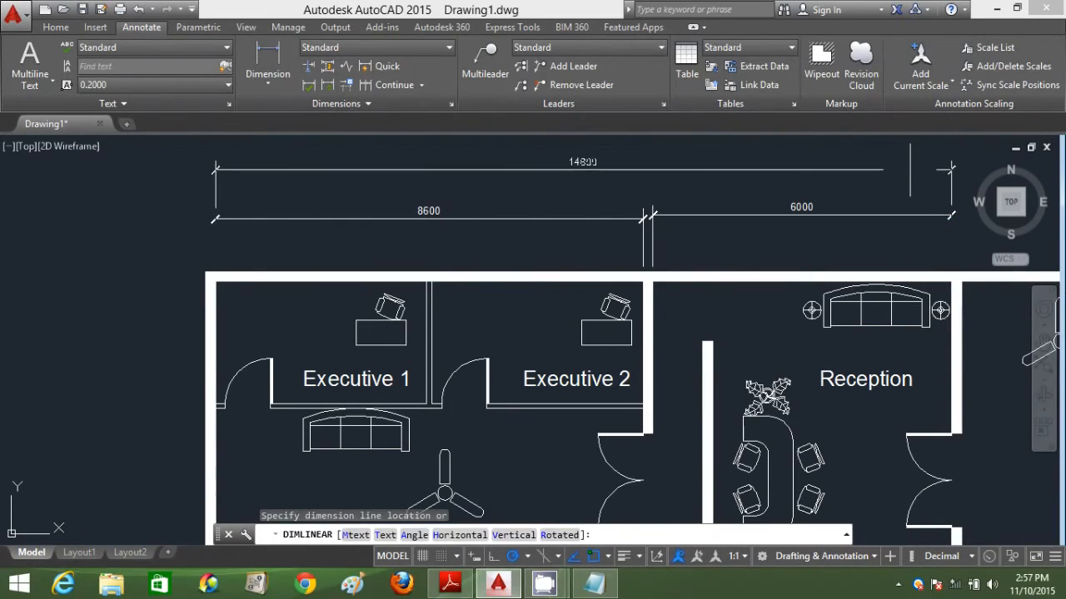
left_click(909, 170)
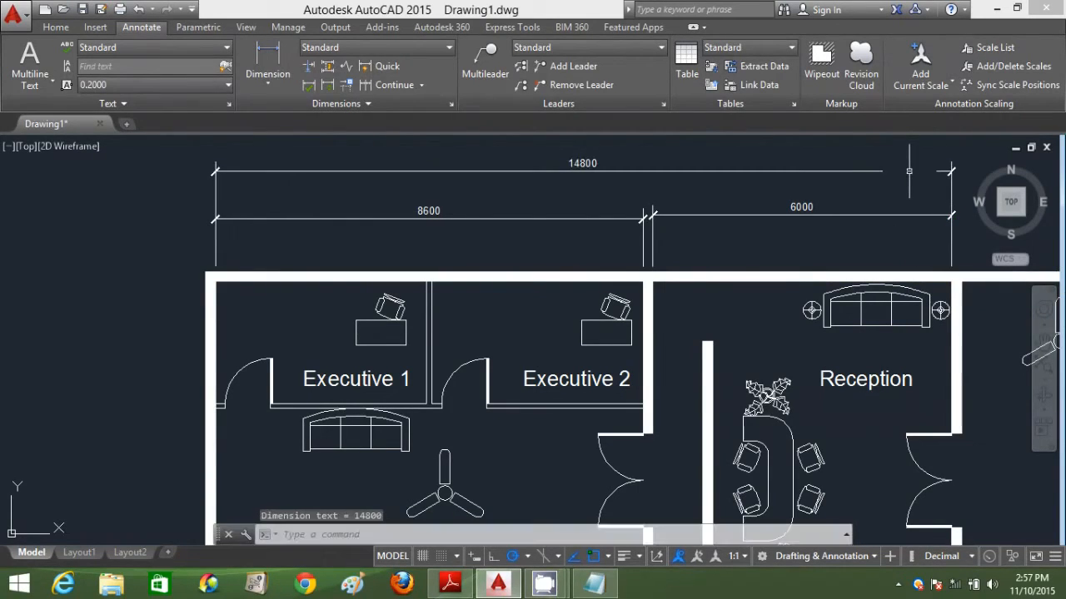
Switch to the reference floor plan in Adobe Reader and examine the dimensions above the north wall.
left_click(451, 585)
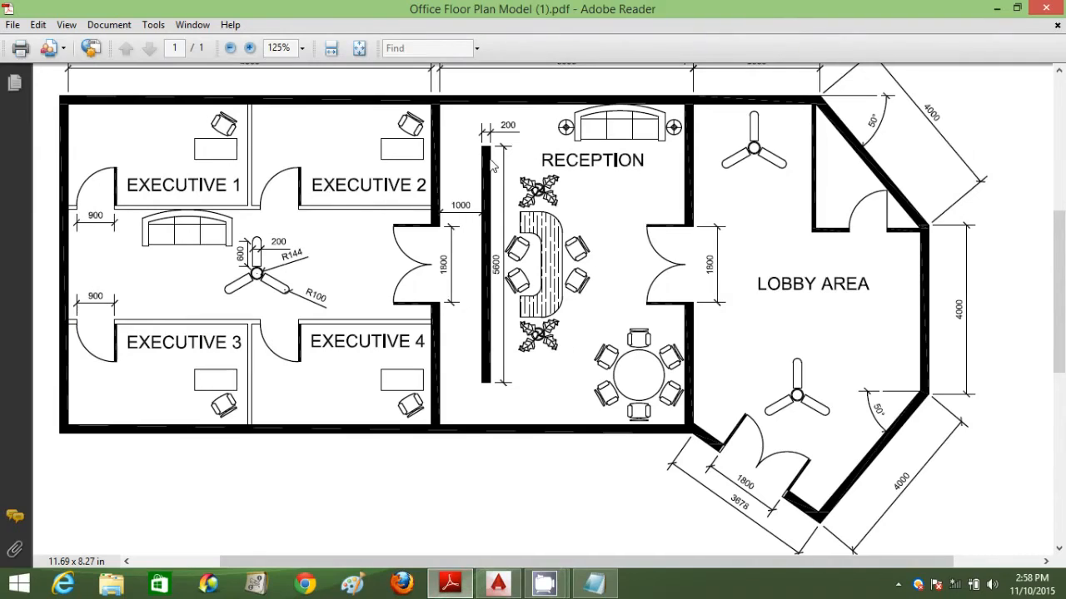
left_click_drag(517, 114, 548, 233)
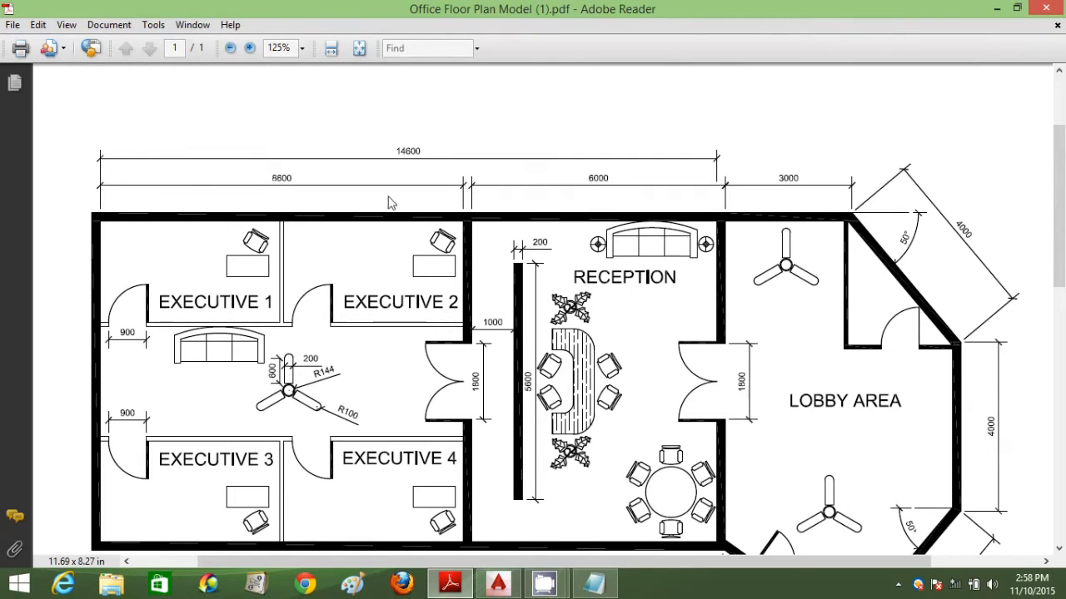
Check the reference PDF, return to AutoCAD and add a linear dimension for the Lobby's straight north wall, level with the Reception dimension.
left_click(498, 583)
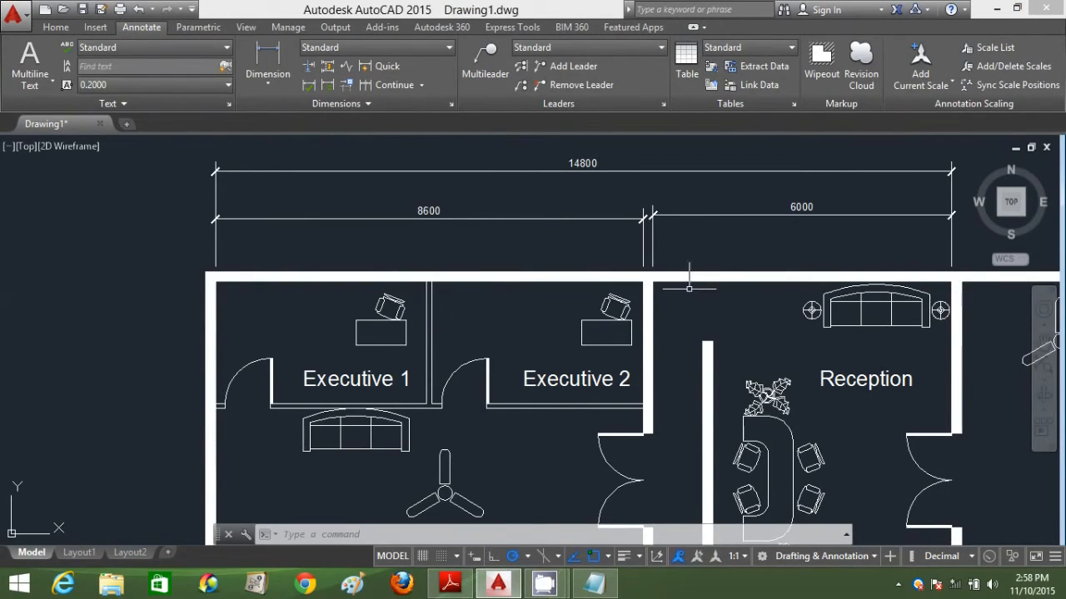
left_click(454, 586)
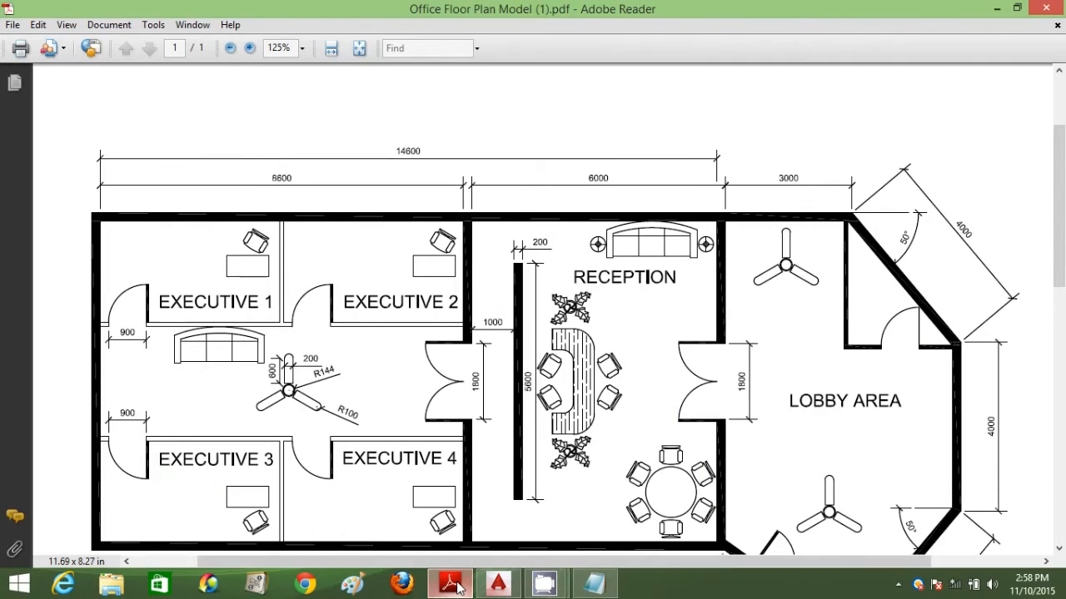
left_click(498, 583)
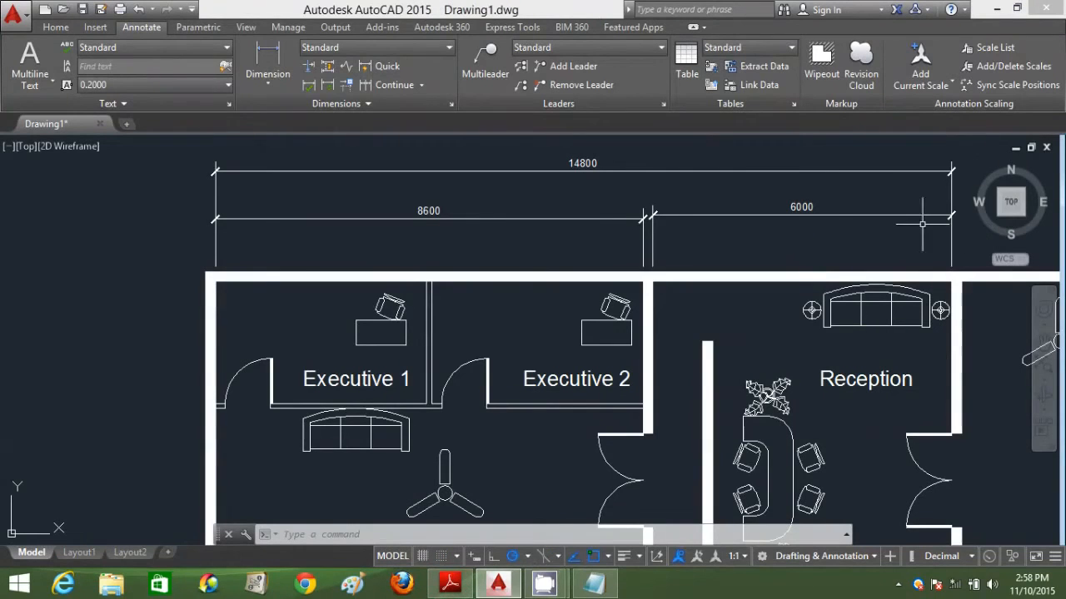
middle_click_drag(816, 224, 615, 202)
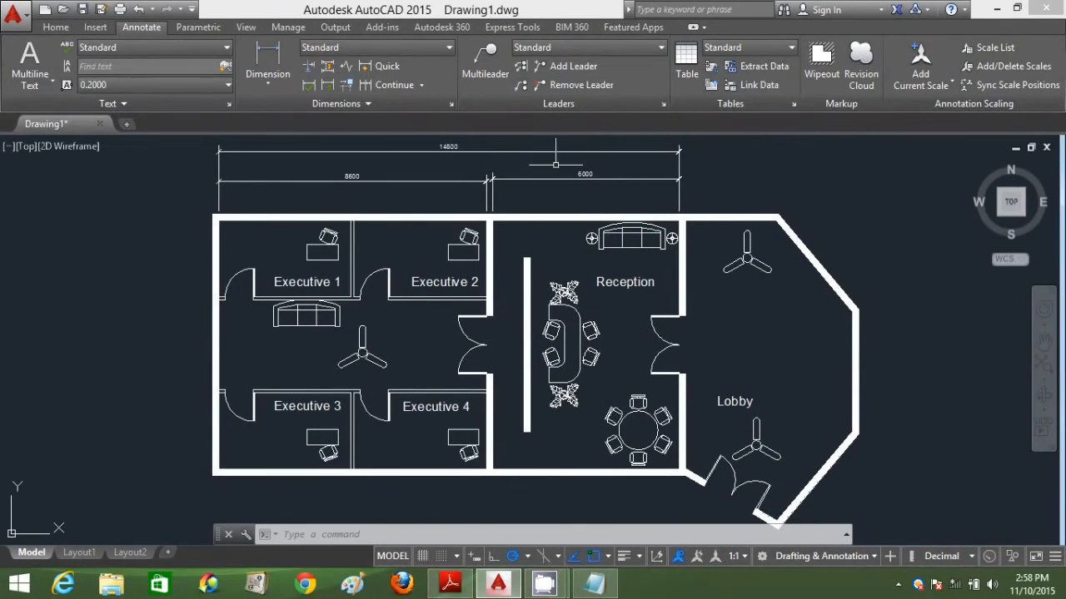
left_click(267, 59)
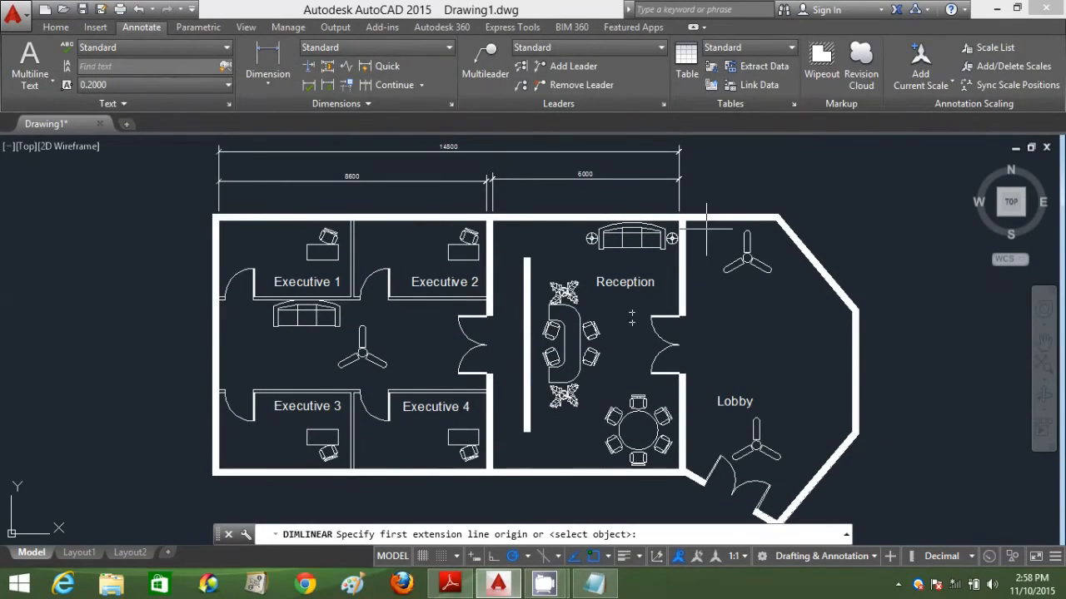
scroll(706, 225, "up", 4)
left_click(648, 191)
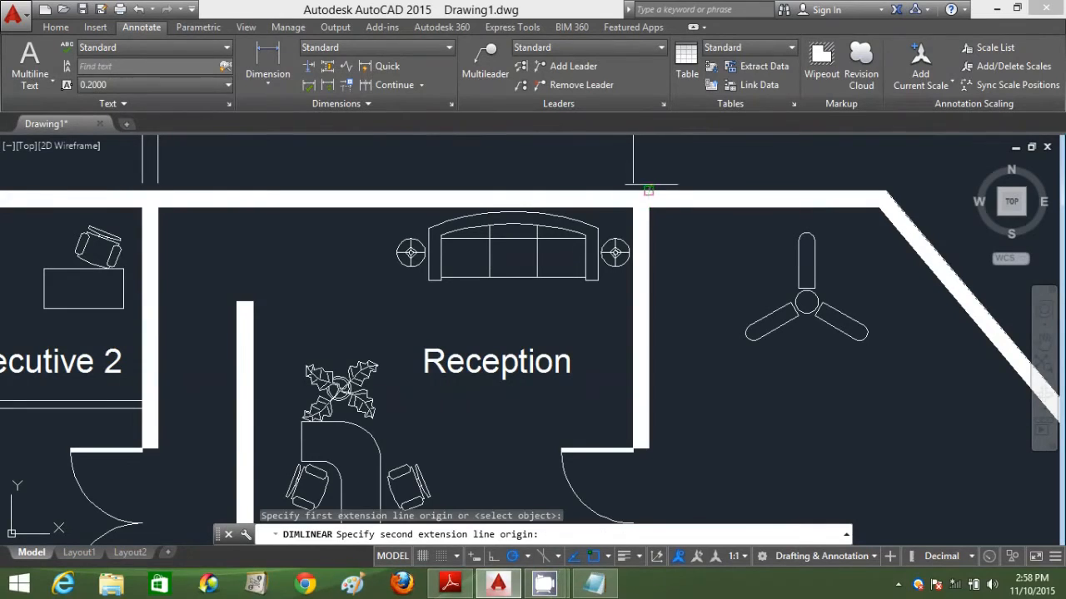
left_click(885, 190)
scroll(837, 179, "down", 2)
middle_click_drag(800, 194, 686, 282)
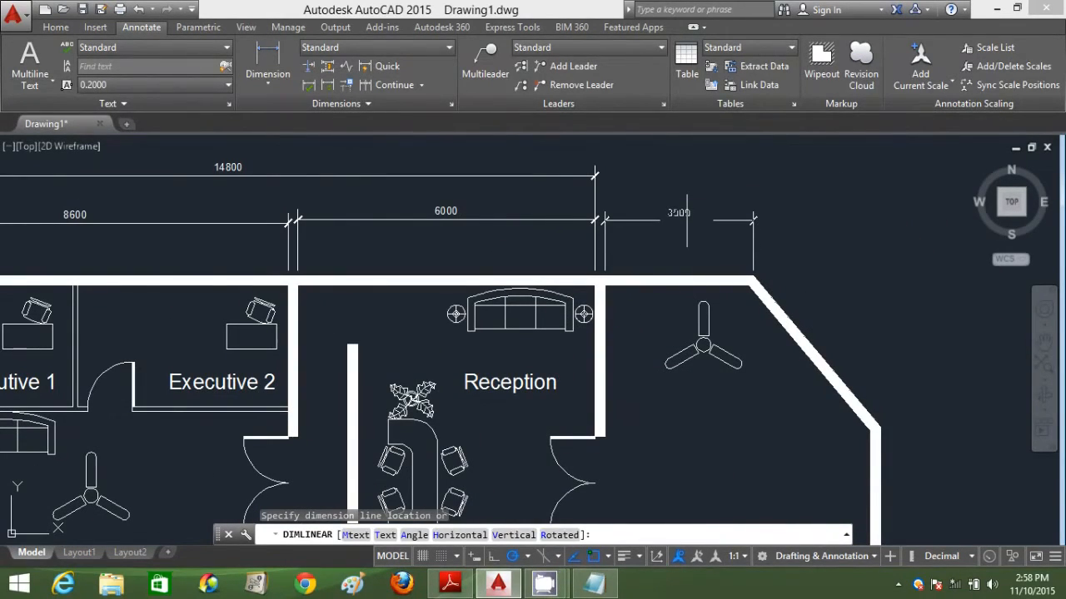
left_click(687, 221)
Check the reference PDF again and draw a short horizontal helper line extending east from the Lobby's outer north corner.
left_click(448, 585)
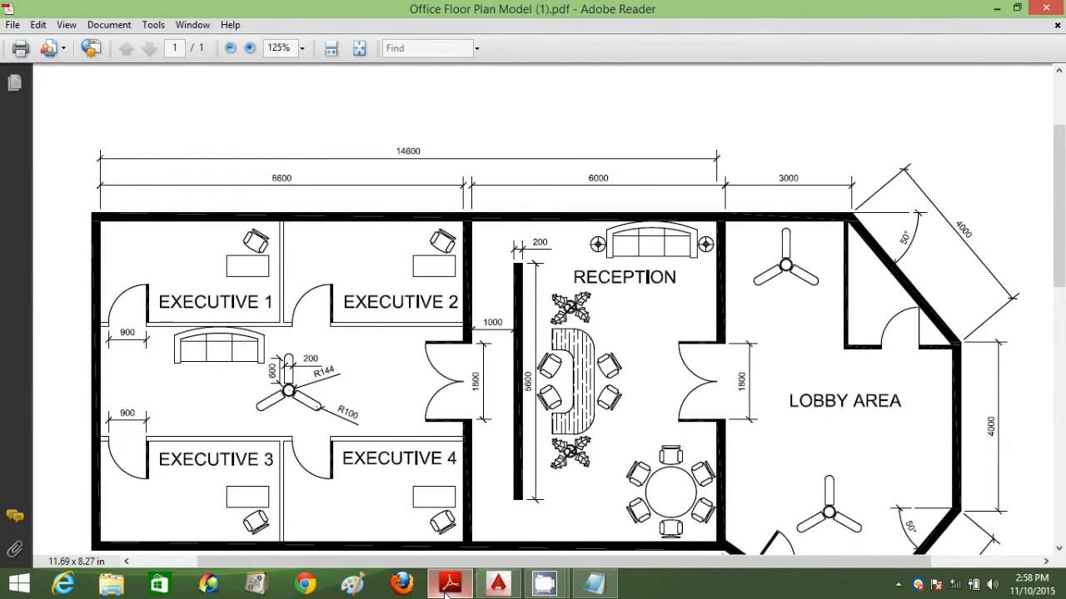
left_click(448, 585)
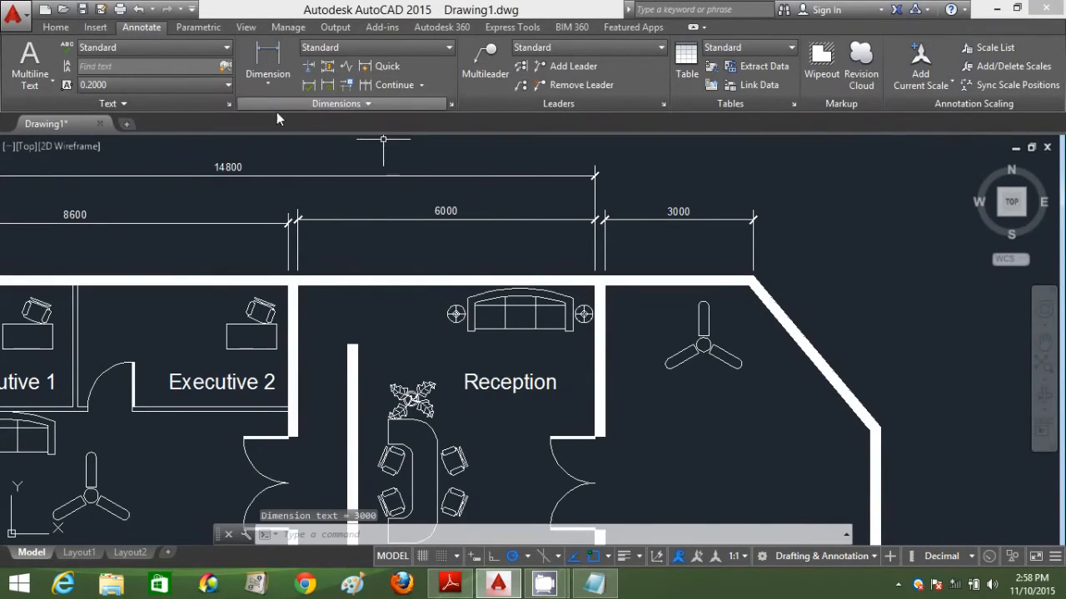
type("l")
key("Return")
left_click(753, 275)
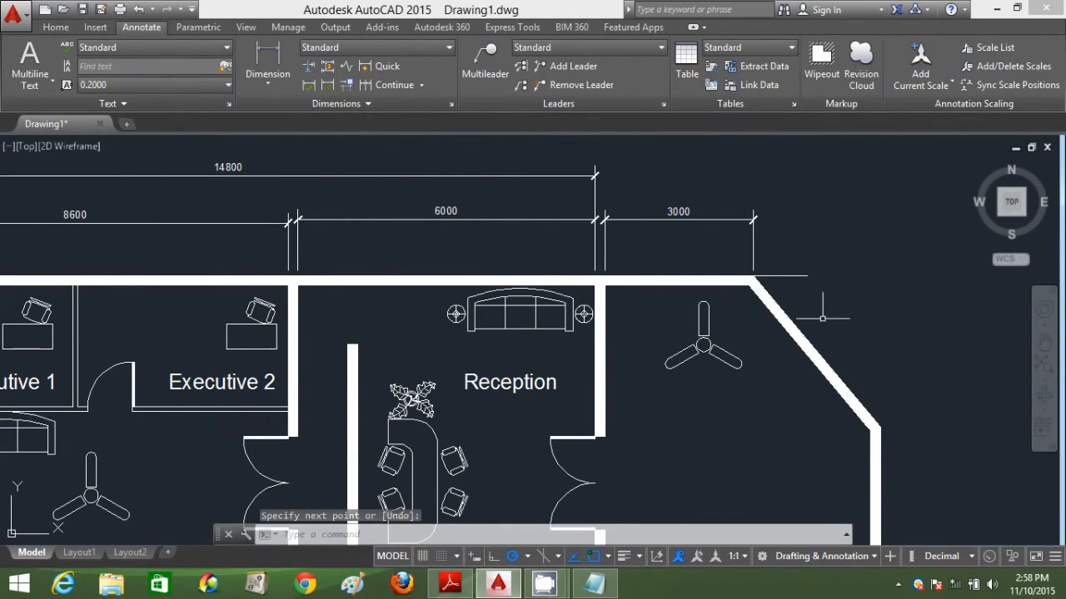
Add an aligned dimension outside the Lobby's angled northeast wall, between its two outer corners.
left_click(271, 87)
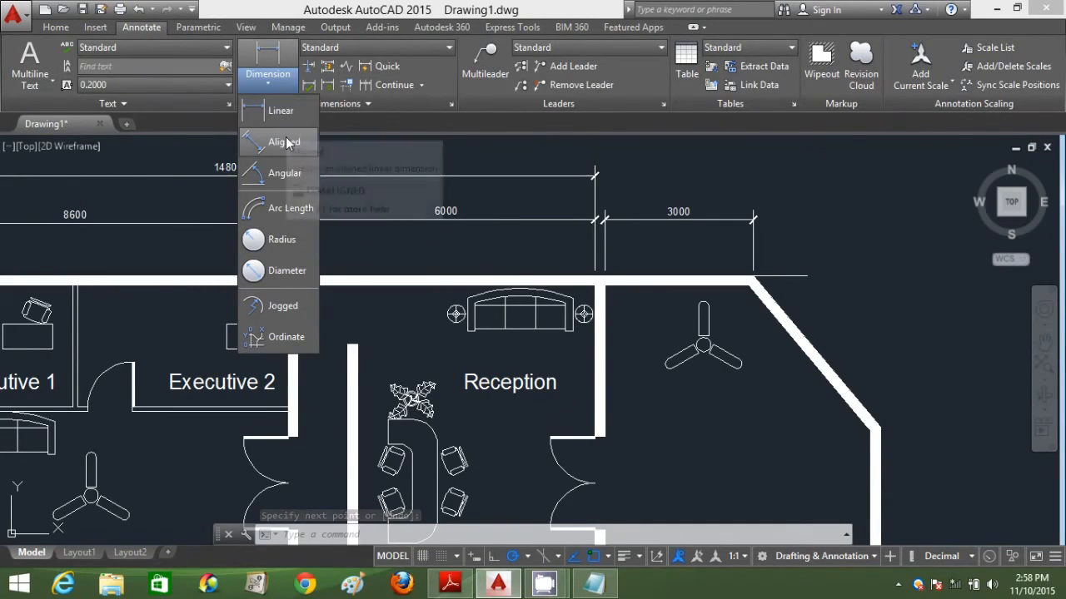
left_click(285, 143)
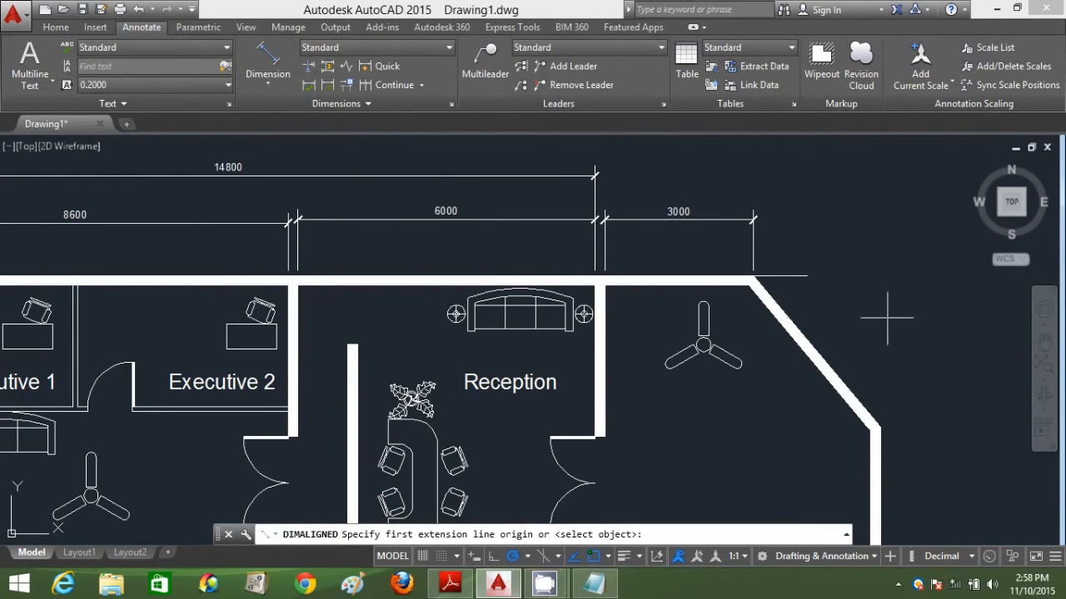
left_click(753, 275)
left_click(878, 427)
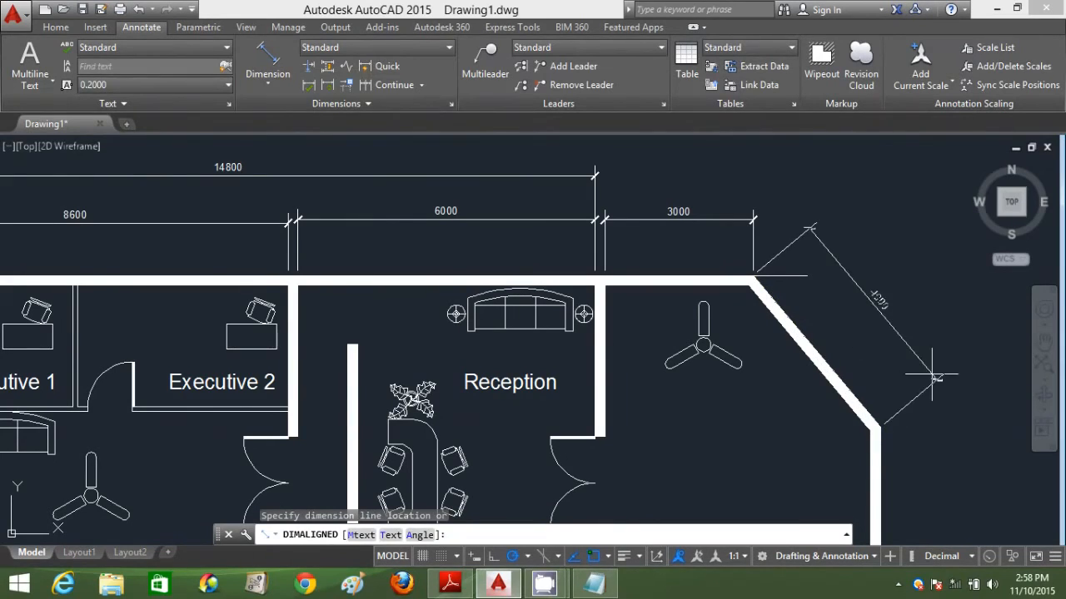
left_click(932, 376)
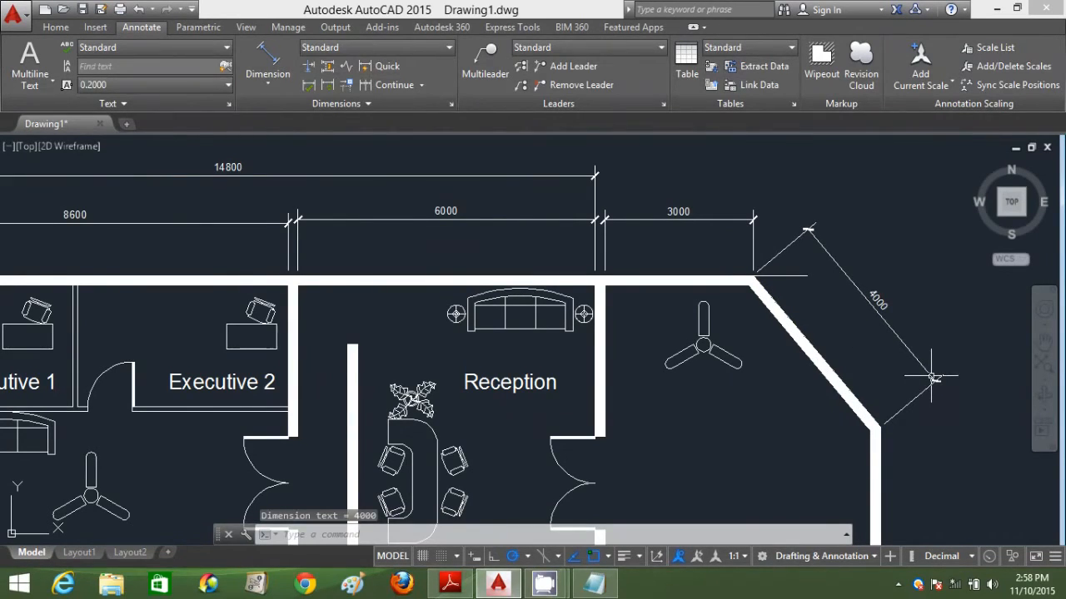
Add an angular dimension between the horizontal helper line and the Lobby's angled northeast wall.
left_click(273, 93)
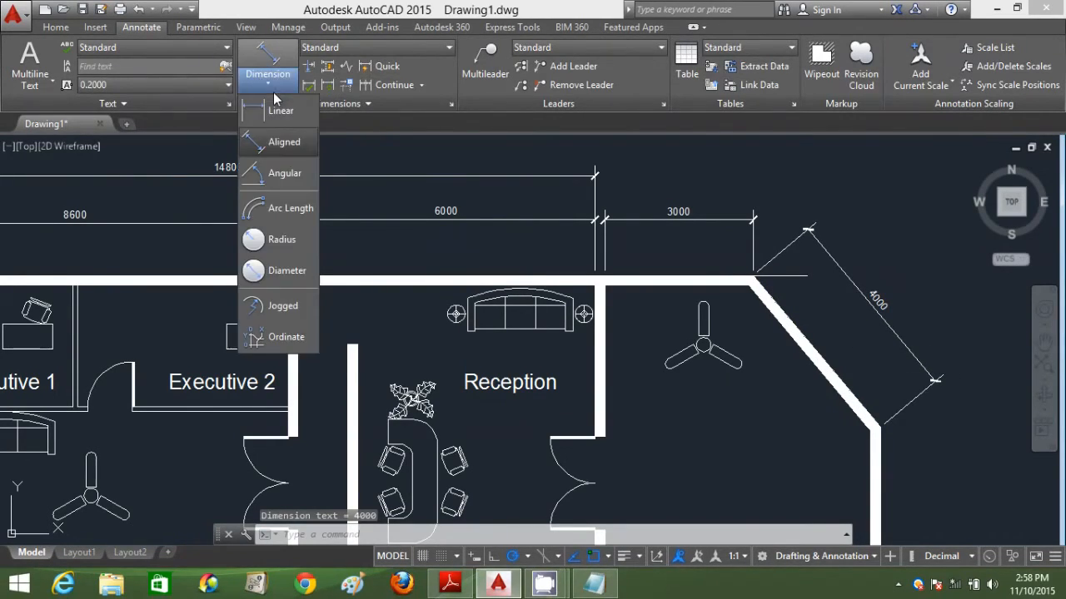
left_click(287, 175)
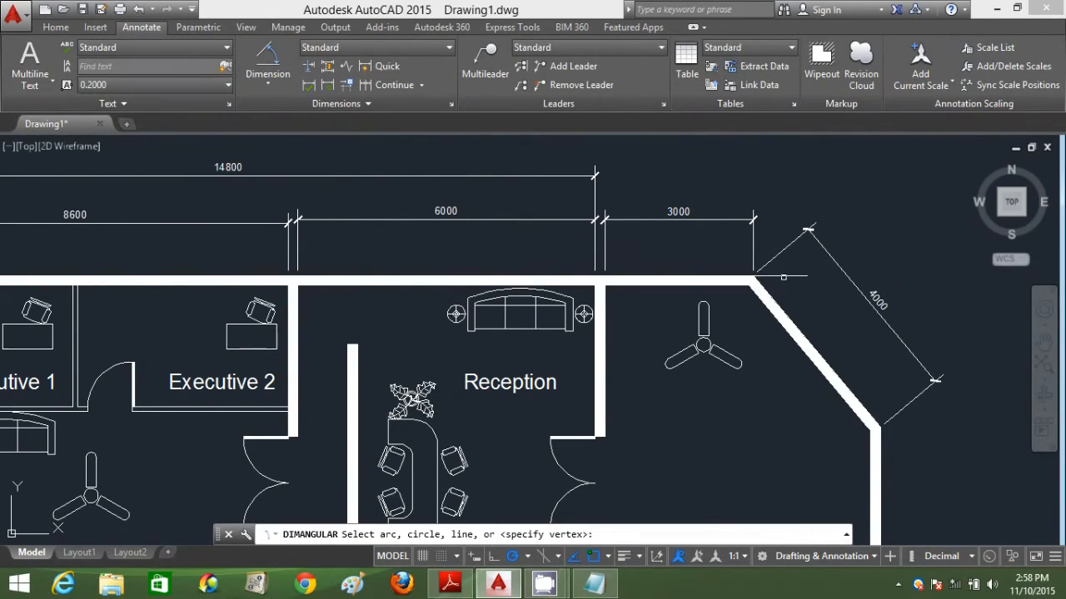
left_click(784, 275)
left_click(779, 300)
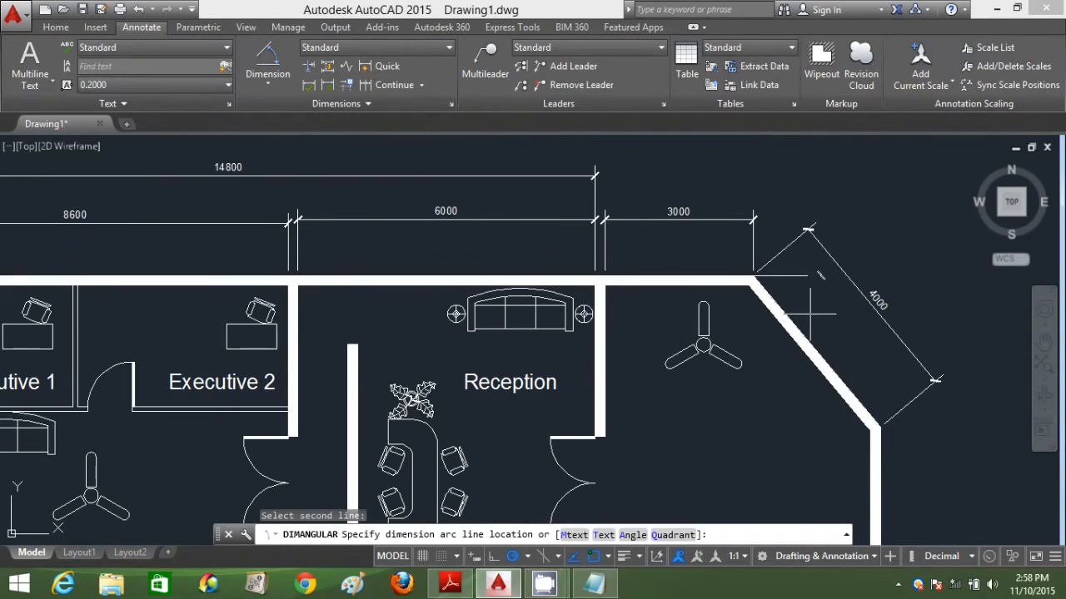
left_click(809, 313)
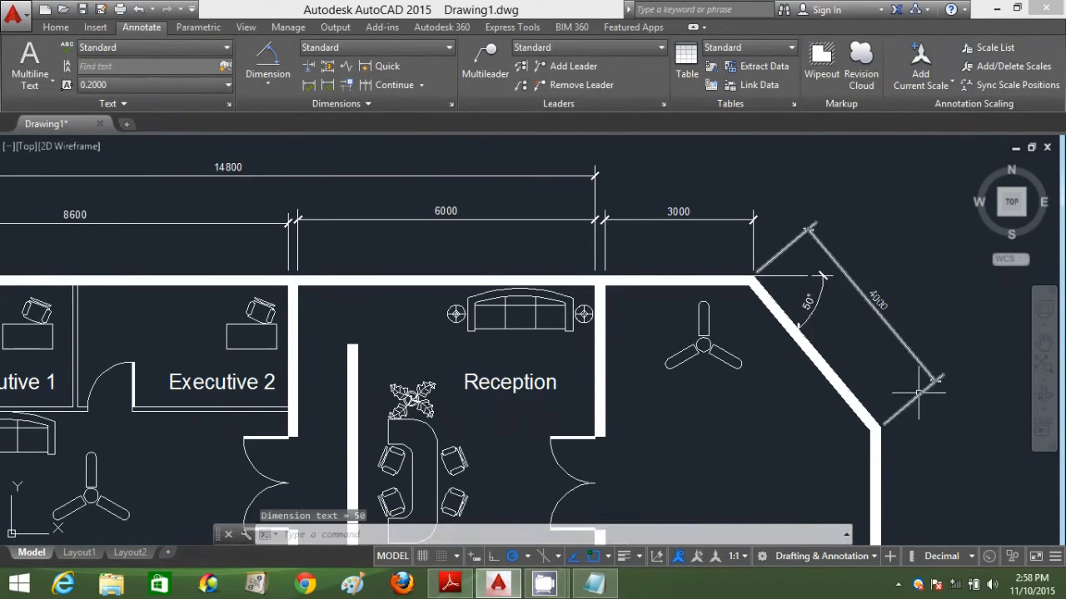
Add a vertical linear dimension outside the Lobby's straight east wall, between its upper and lower outer corners.
middle_click_drag(931, 447, 722, 232)
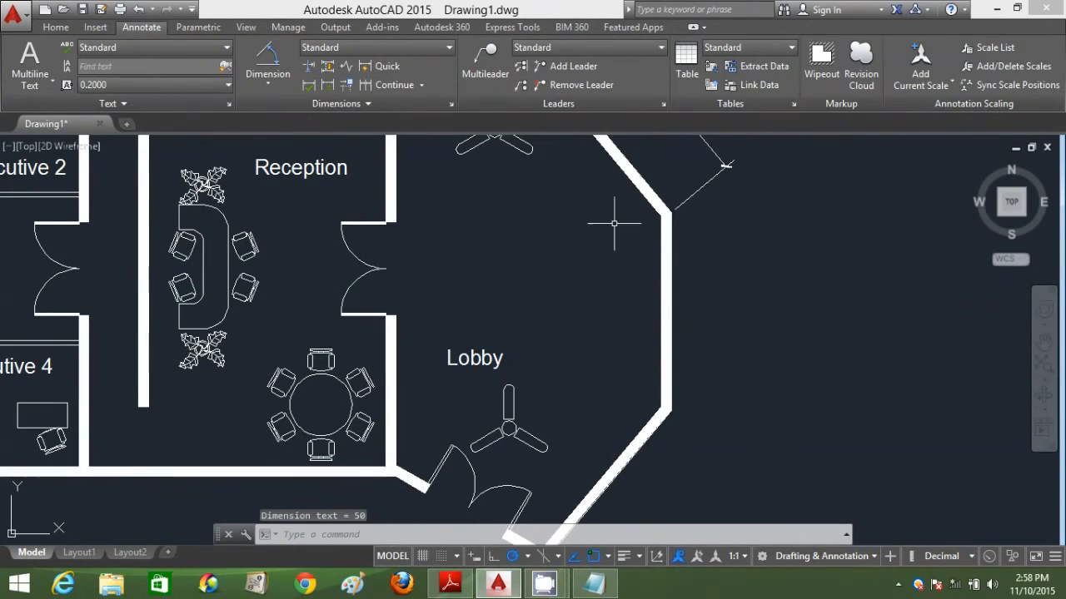
left_click(265, 88)
left_click(271, 112)
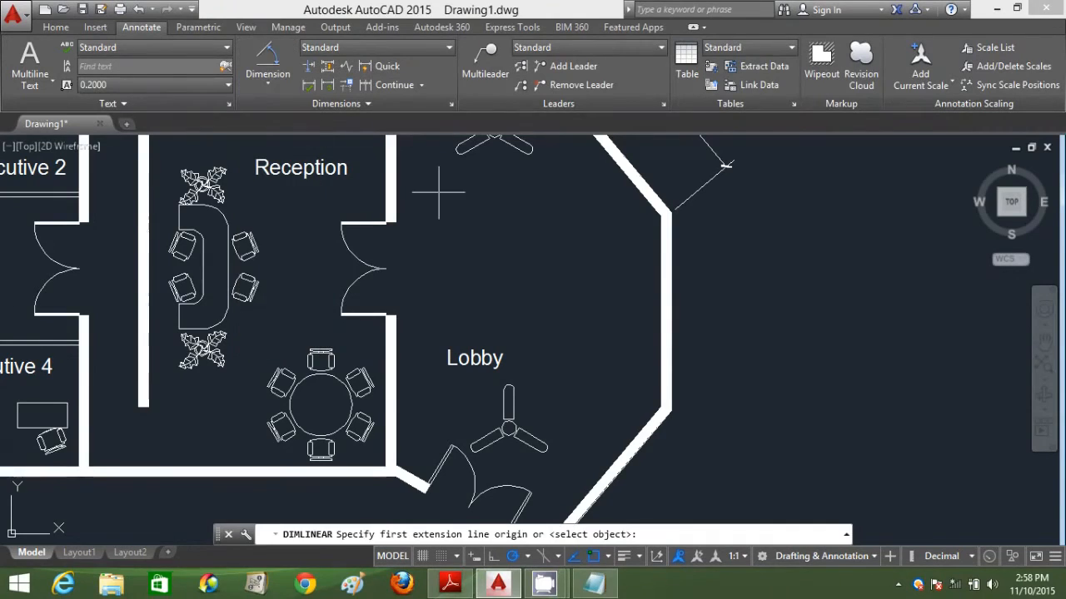
left_click(672, 215)
left_click(673, 409)
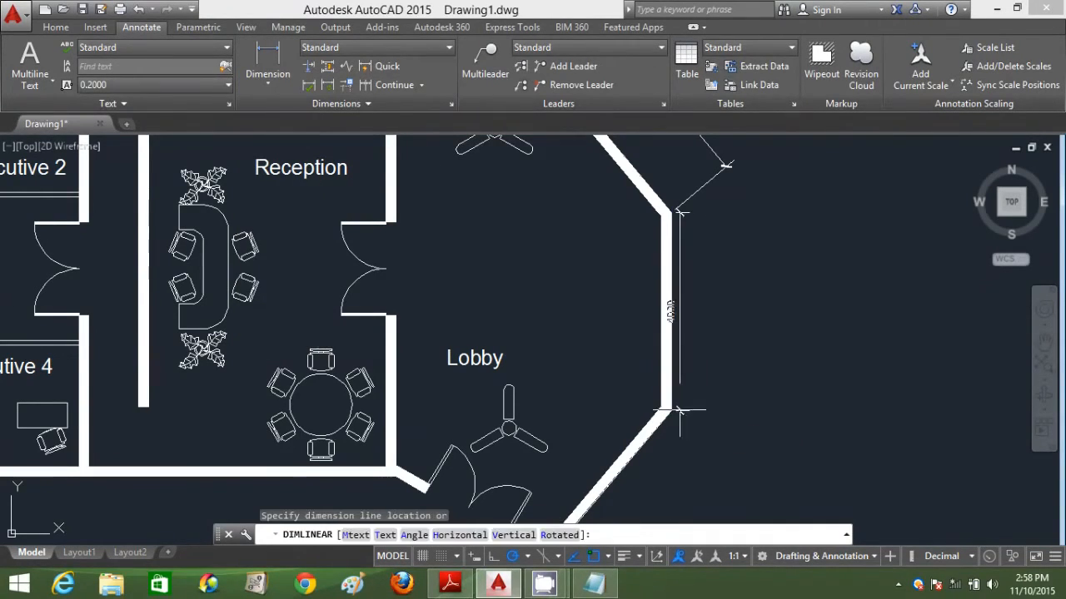
left_click(724, 410)
scroll(724, 410, "down", 2)
middle_click_drag(778, 402, 816, 349)
key("Return")
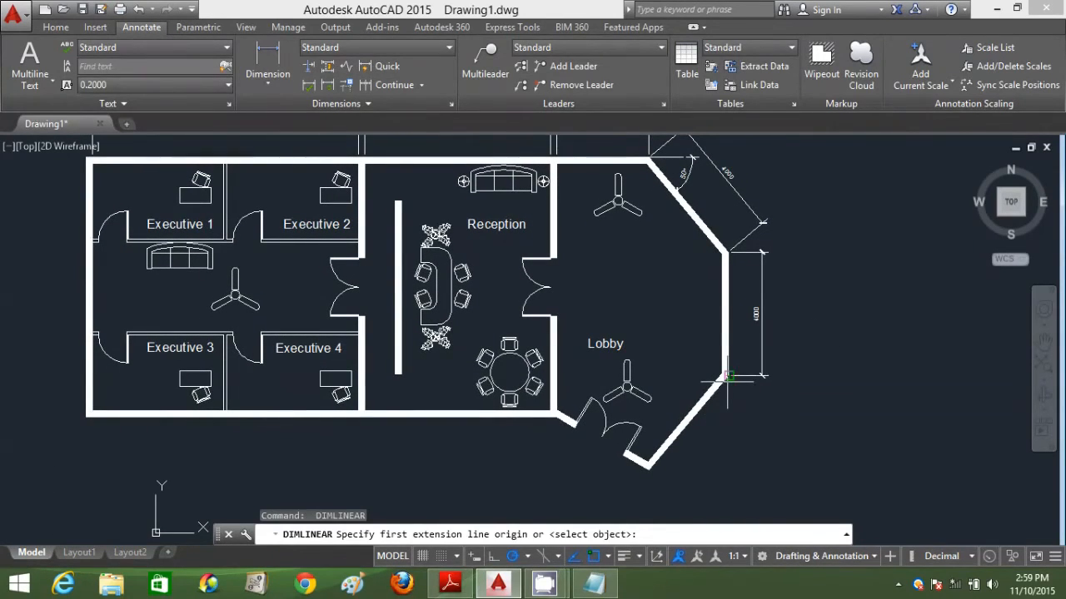
left_click(728, 377)
left_click(648, 464)
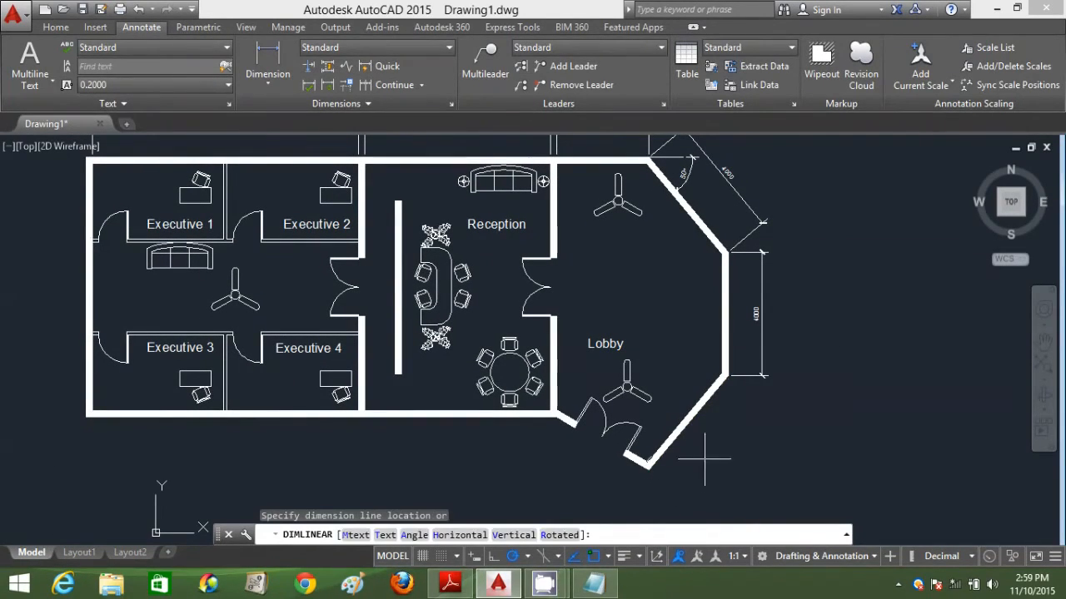
key("Escape")
Add an aligned dimension outside the Lobby's angled southeast wall, between its two outer corners.
left_click(278, 89)
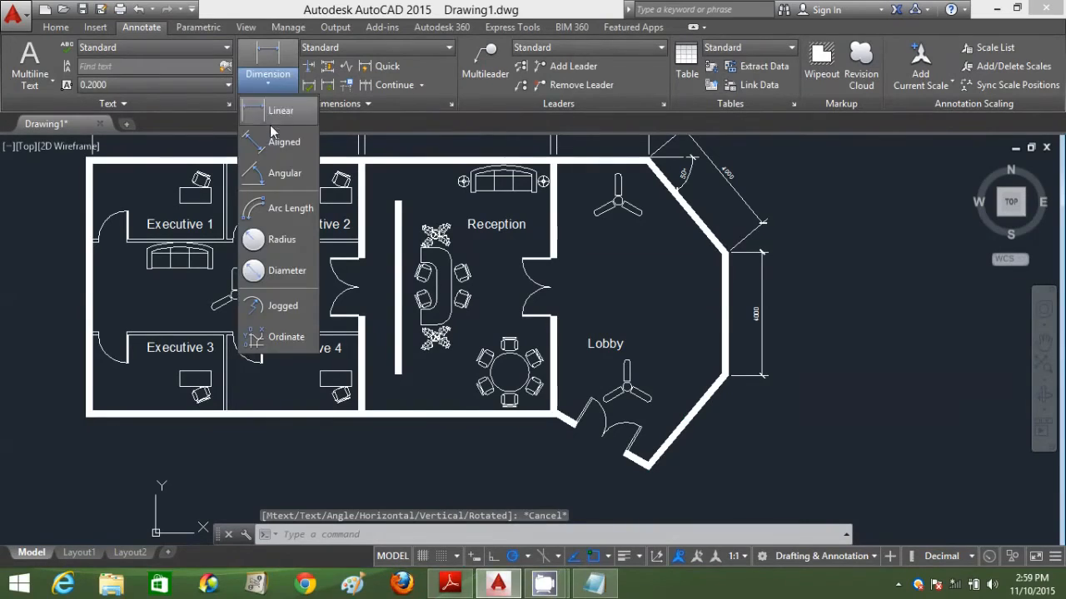
left_click(280, 141)
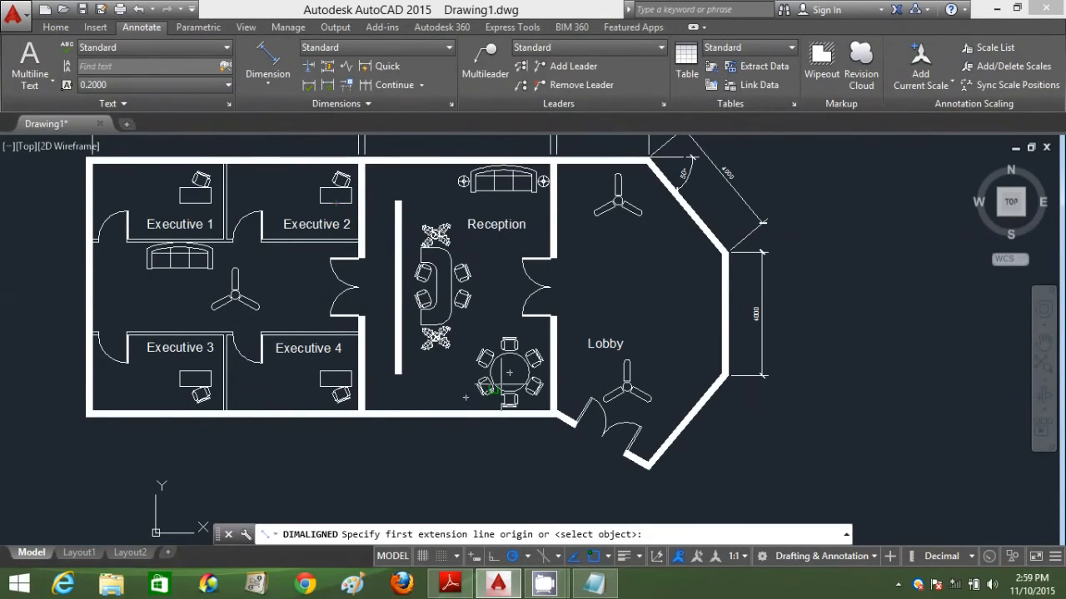
left_click(650, 467)
left_click(728, 378)
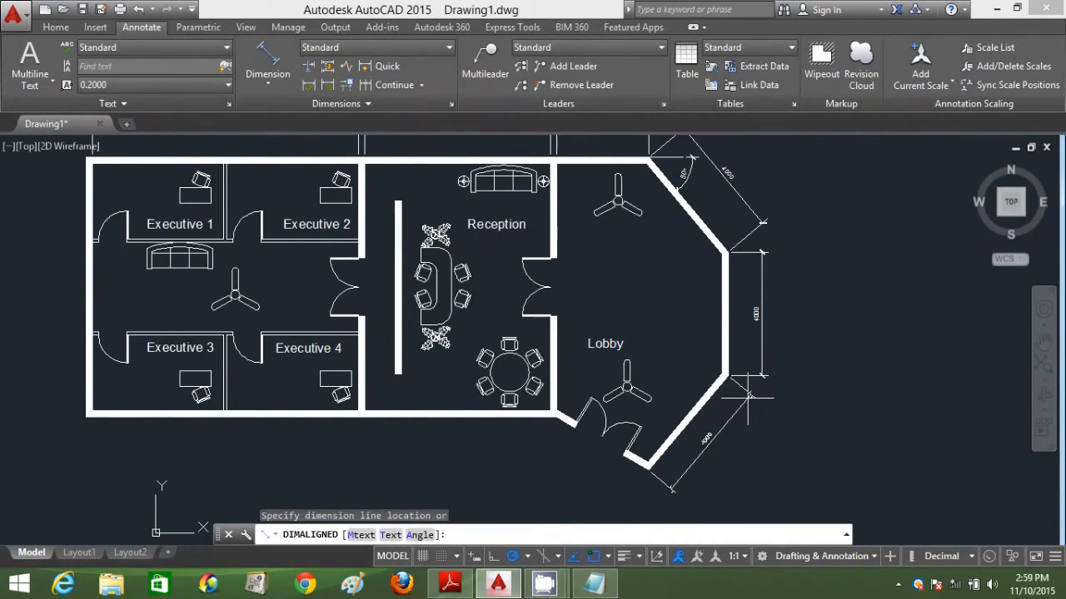
left_click(747, 397)
Draw a short horizontal helper line running west from the inner corner where the Lobby's east and southeast walls meet.
scroll(708, 420, "up", 2)
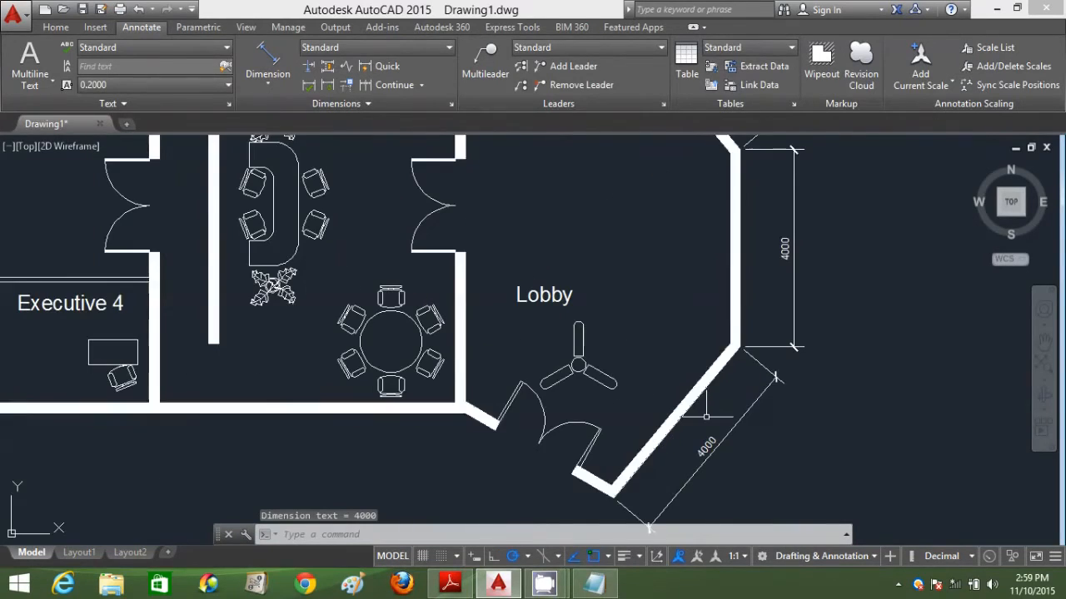
type("l")
key("Return")
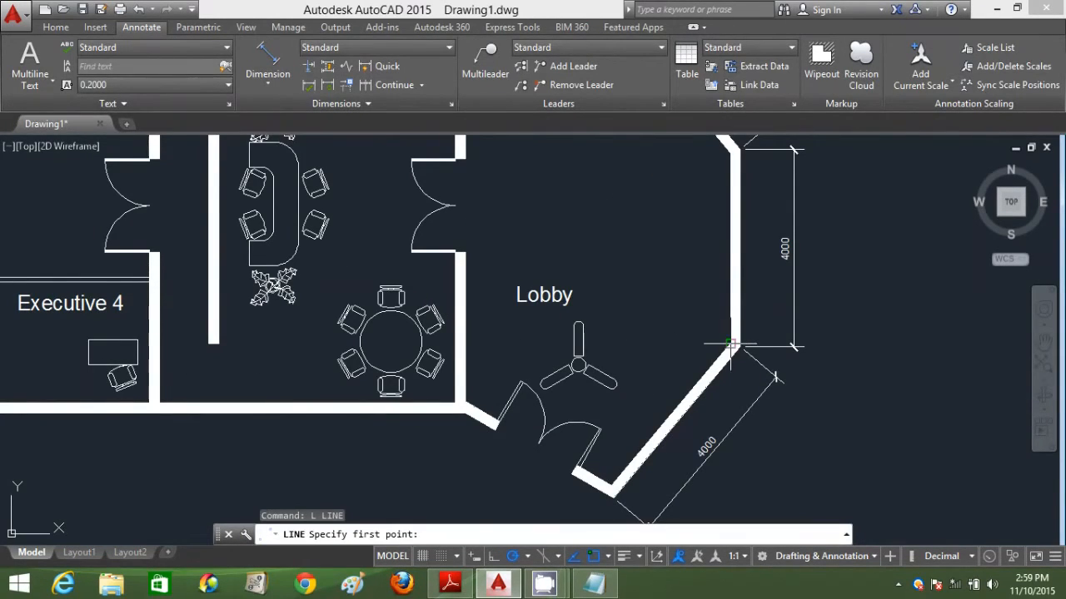
left_click(732, 343)
left_click(689, 343)
key("Return")
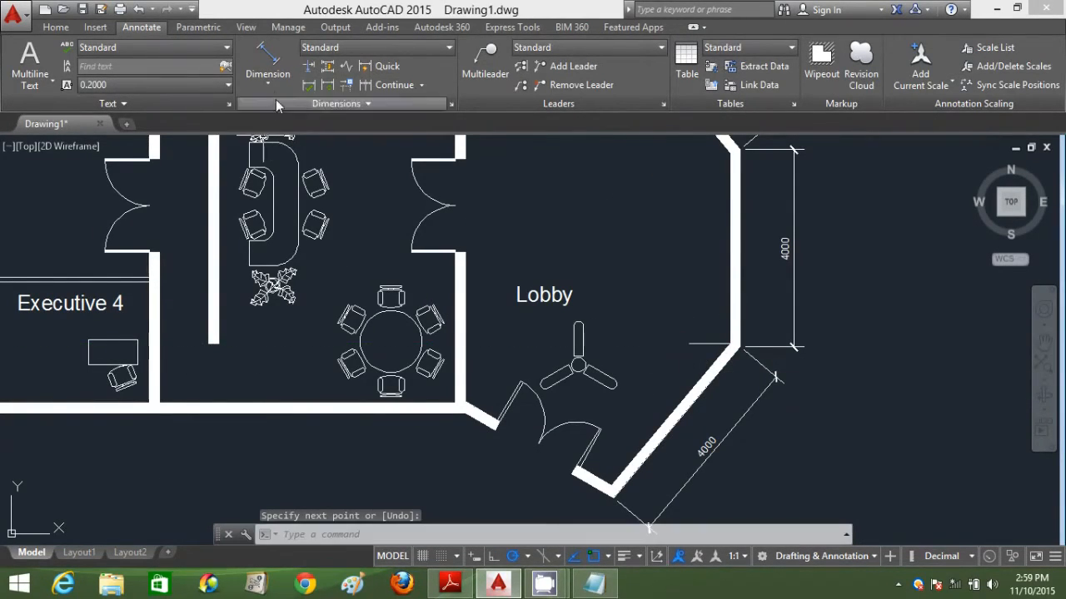
Add an angular dimension inside the Lobby between the horizontal helper line and the angled southeast wall.
left_click(273, 89)
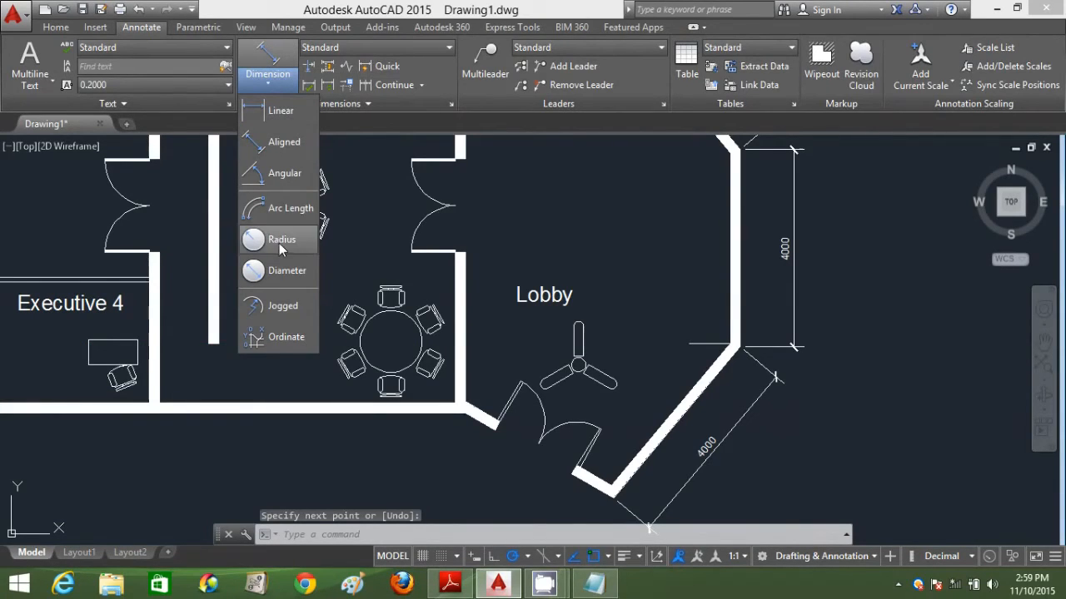
left_click(284, 175)
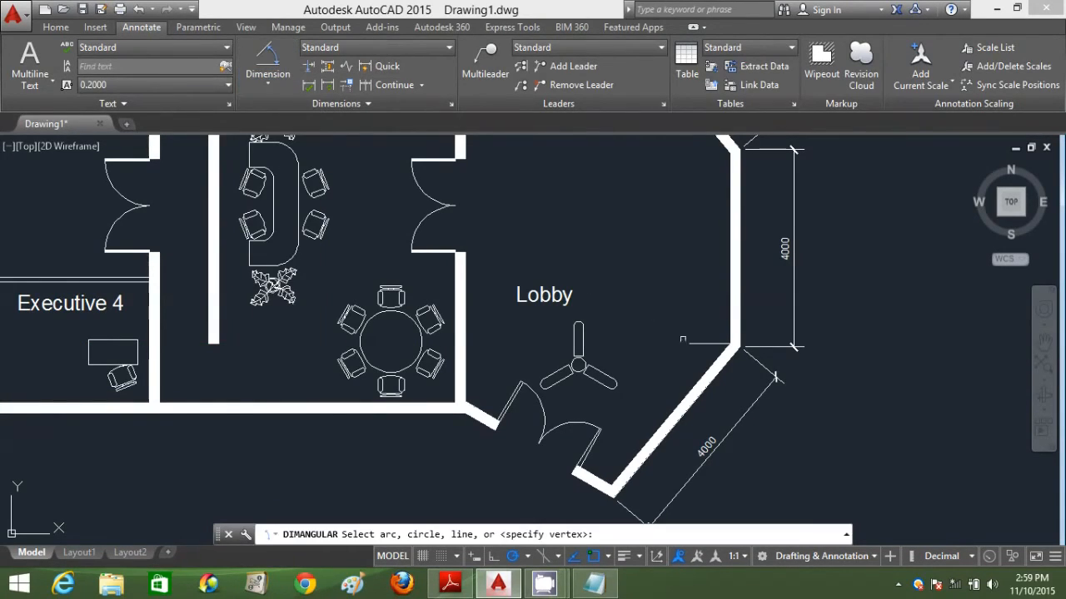
left_click(702, 344)
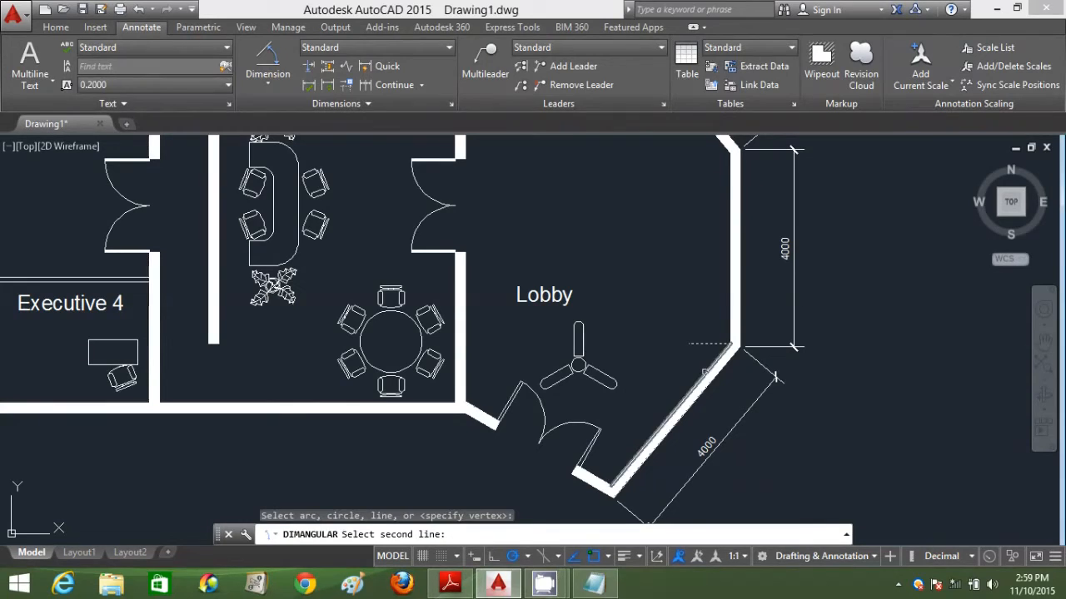
left_click(703, 369)
left_click(662, 369)
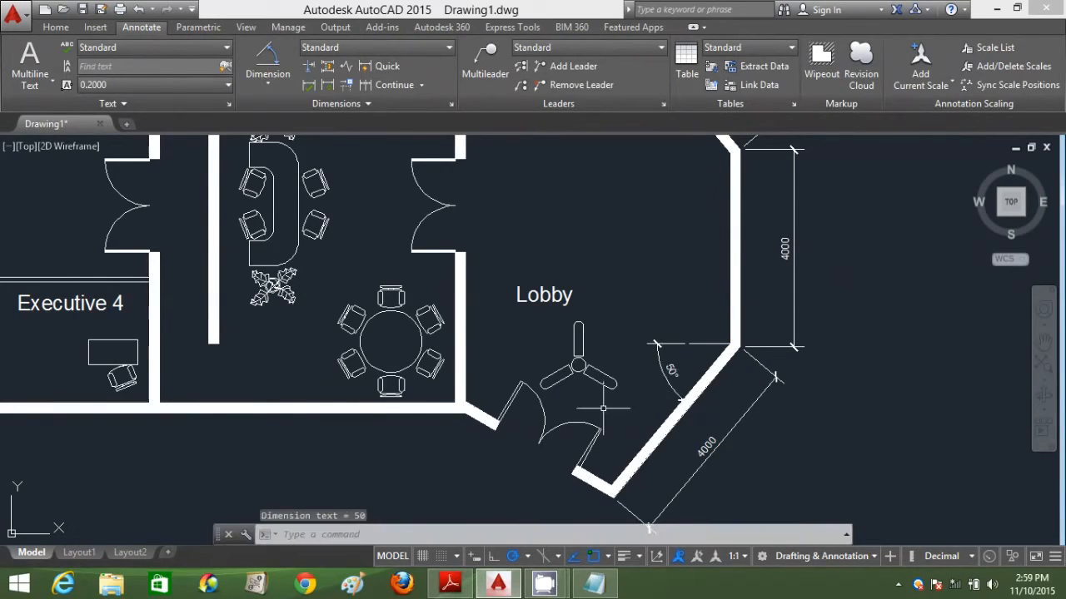
scroll(603, 403, "down", 2)
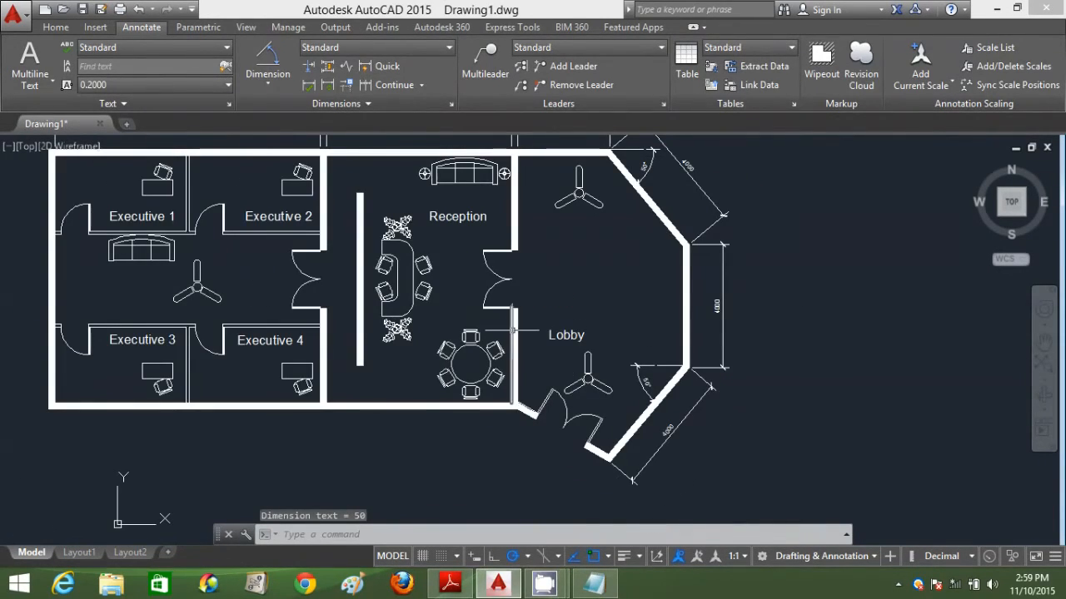
middle_click_drag(579, 342, 638, 376)
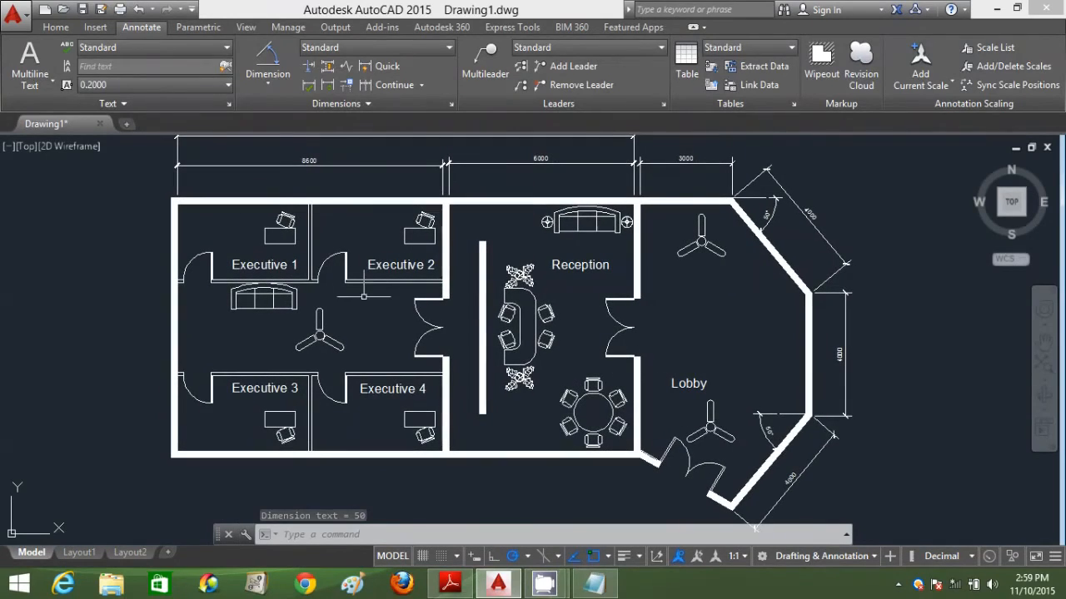
Add a horizontal linear dimension across the Executive 1 door opening, placed just below the opening.
left_click(273, 90)
left_click(279, 109)
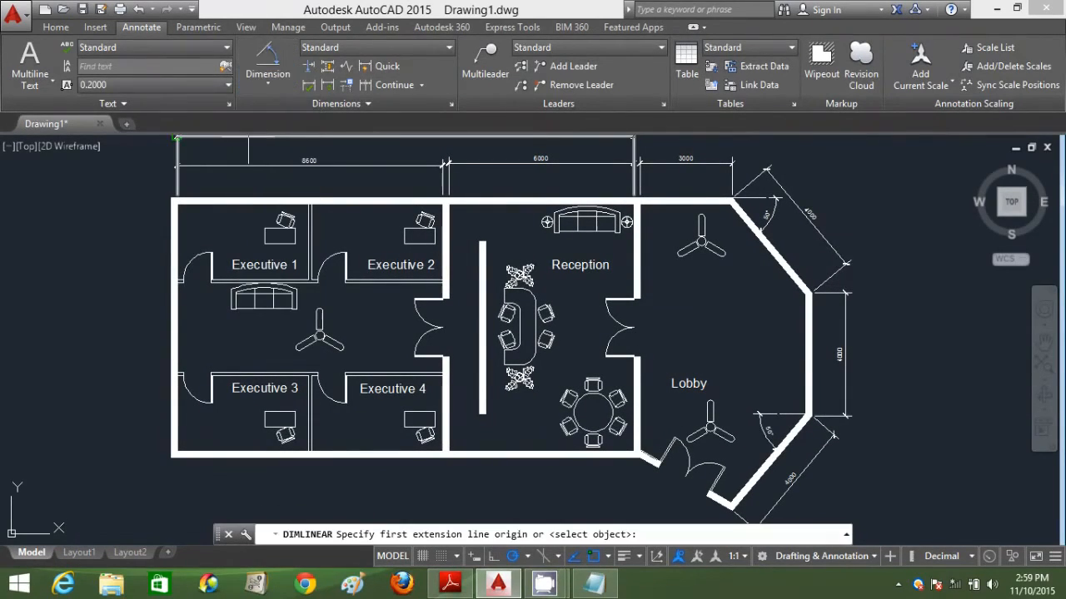
left_click(182, 282)
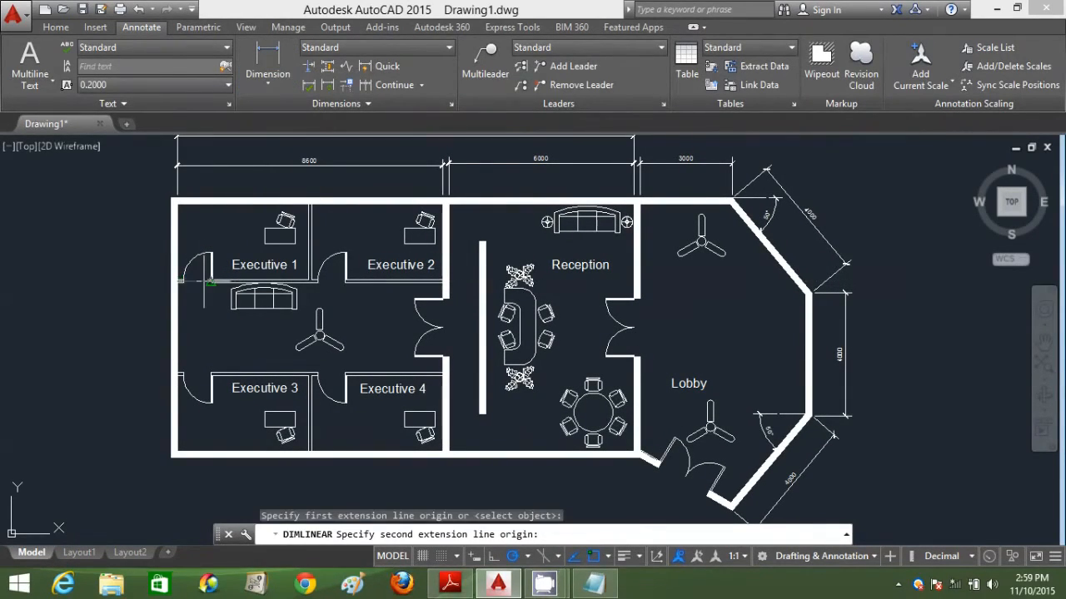
left_click(207, 307)
left_click(206, 300)
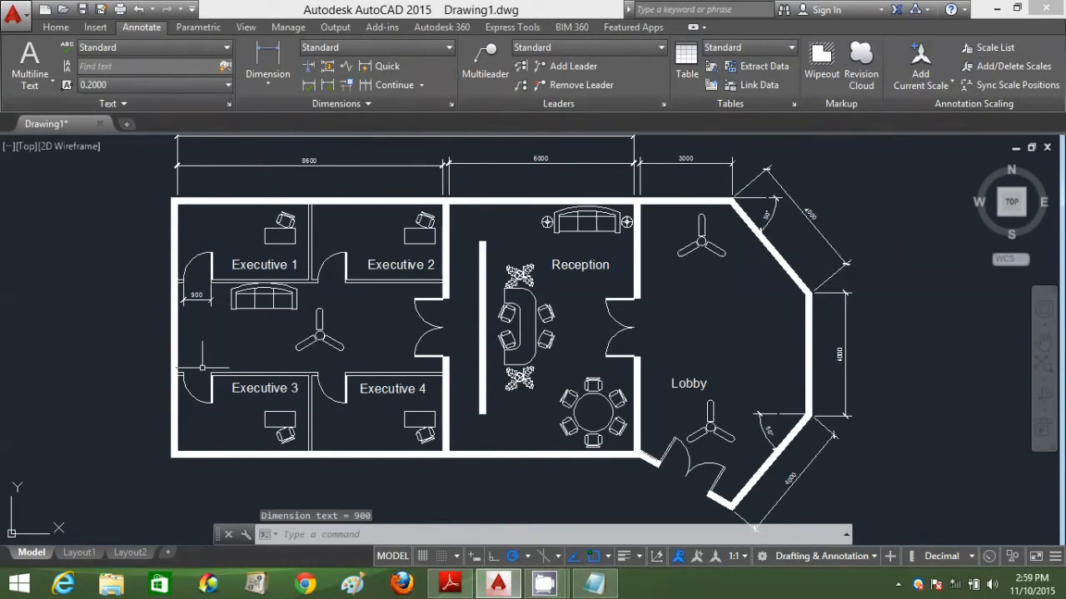
Add a horizontal linear dimension across the Executive 3 door opening, placed just above the opening.
key("Return")
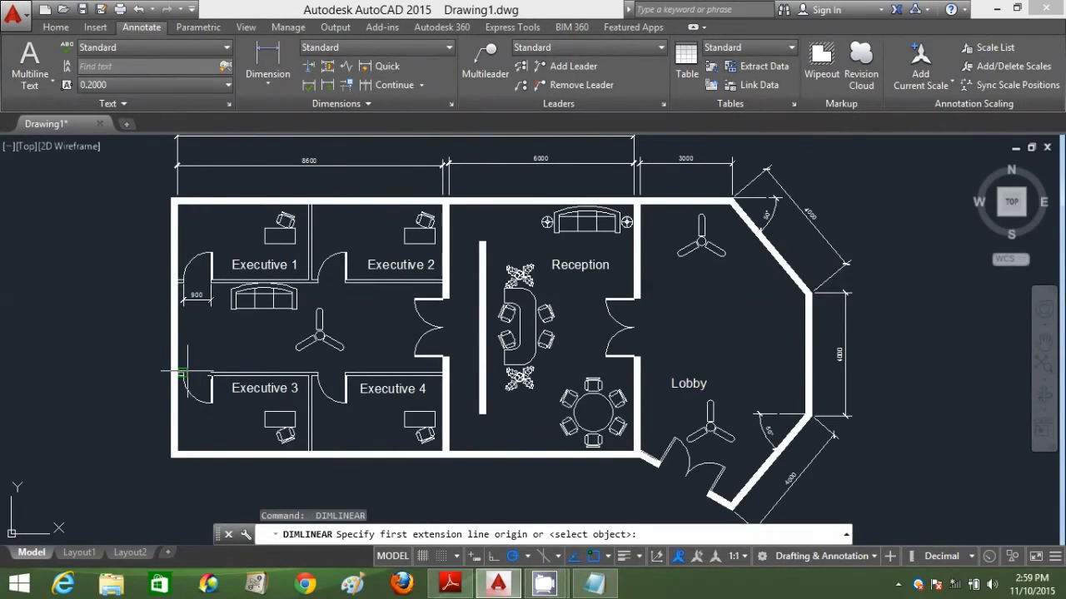
left_click(186, 372)
left_click(212, 373)
left_click(215, 360)
Move the east extension origin of the Executive 3 door dimension onto the corner at the opening's edge.
scroll(232, 350, "up", 2)
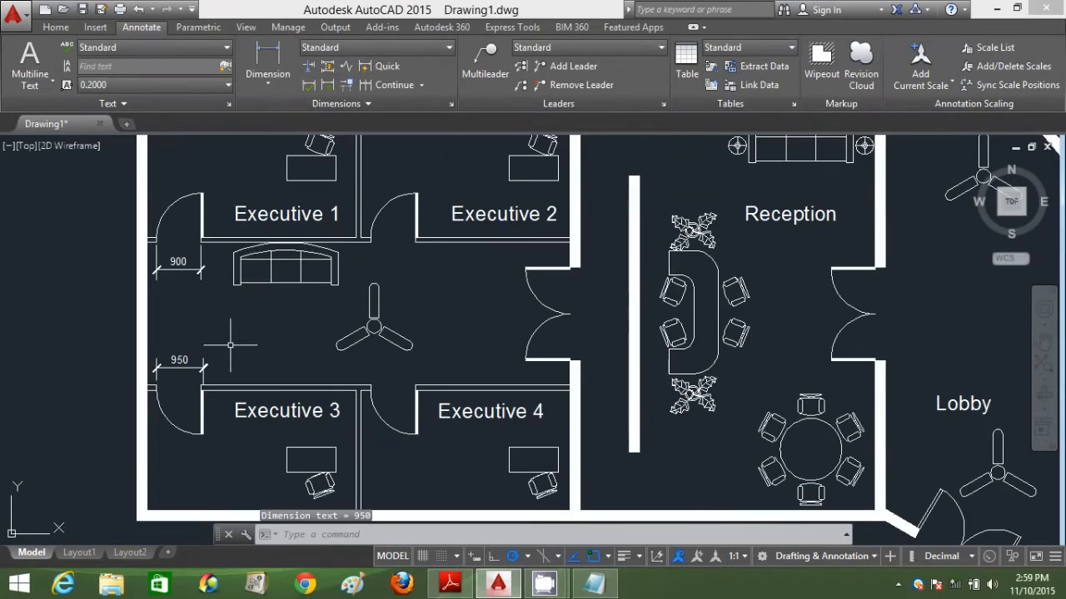
scroll(228, 343, "up", 2)
middle_click_drag(226, 346, 334, 306)
scroll(294, 356, "up", 3)
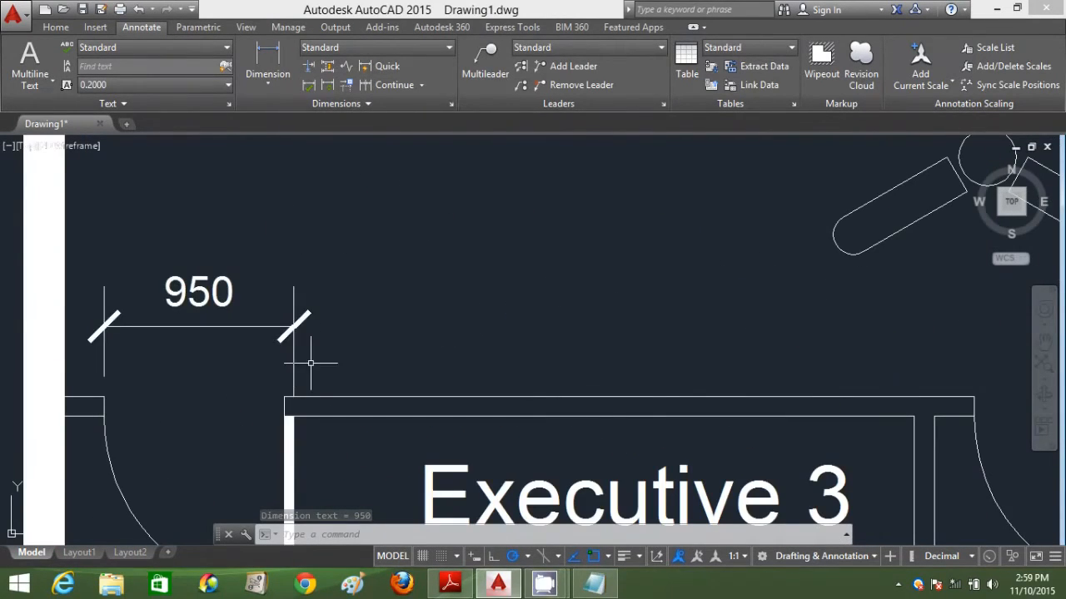
left_click(311, 365)
left_click(269, 353)
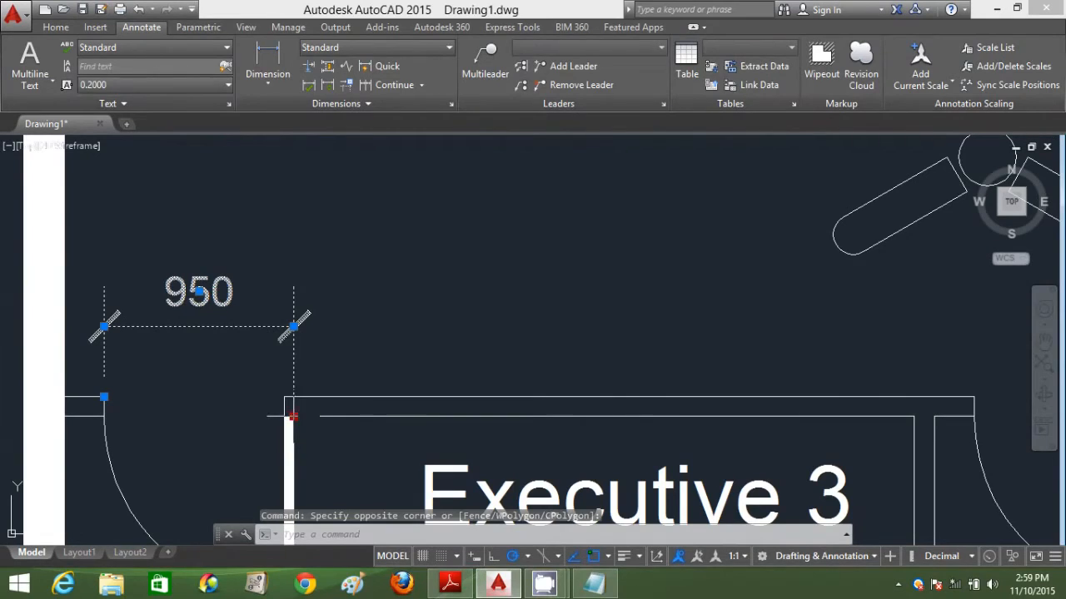
left_click(293, 416)
left_click(285, 416)
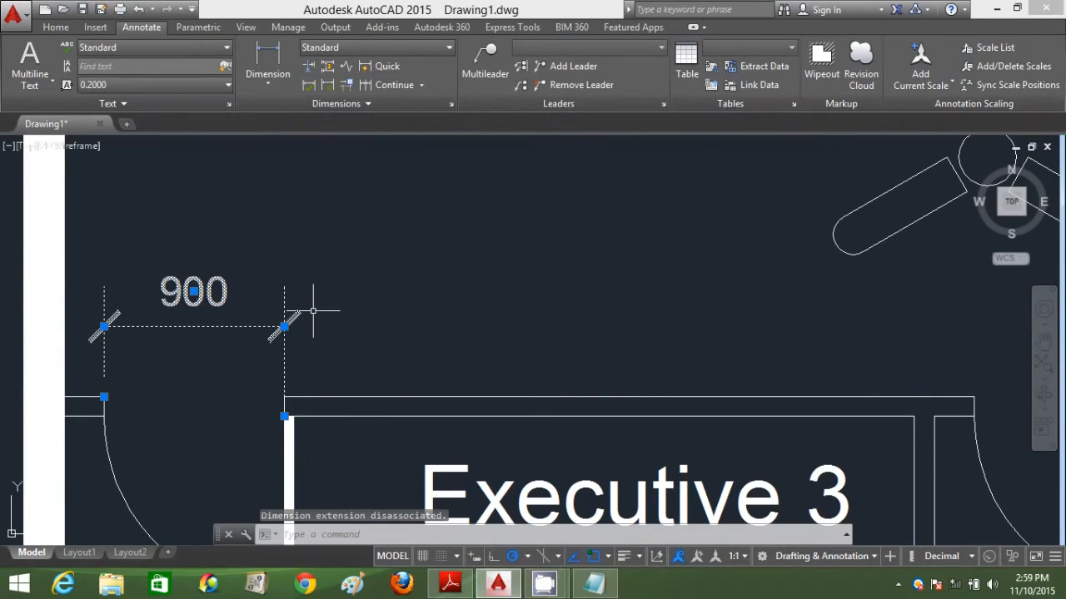
key("Escape")
Add a linear dimension for the thickness of the Reception's freestanding partition, placed just above its upper end.
scroll(313, 310, "down", 5)
middle_click_drag(623, 262, 470, 345)
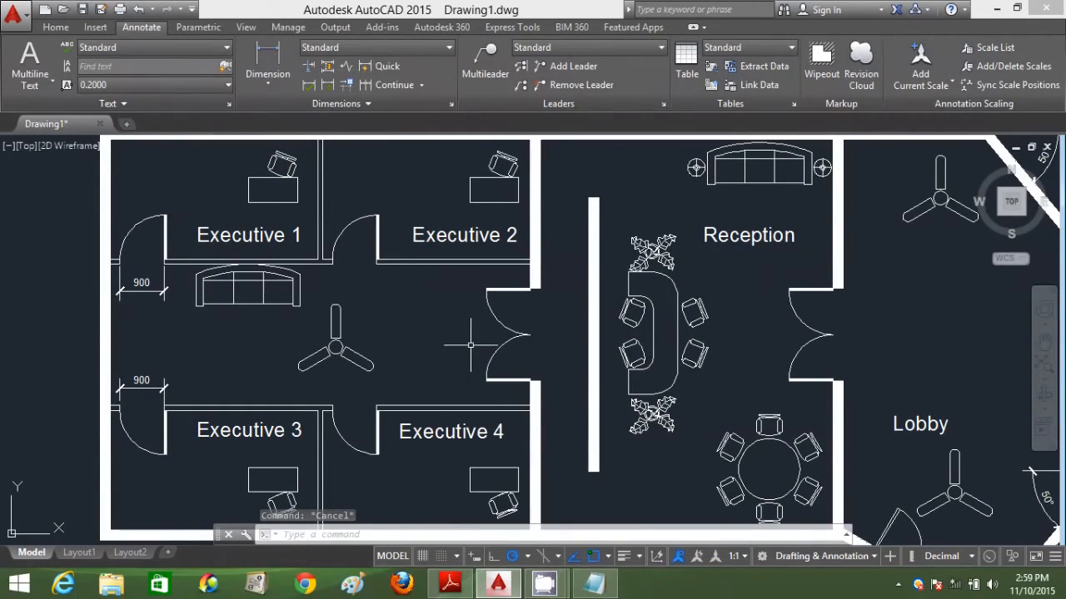
scroll(616, 198, "up", 4)
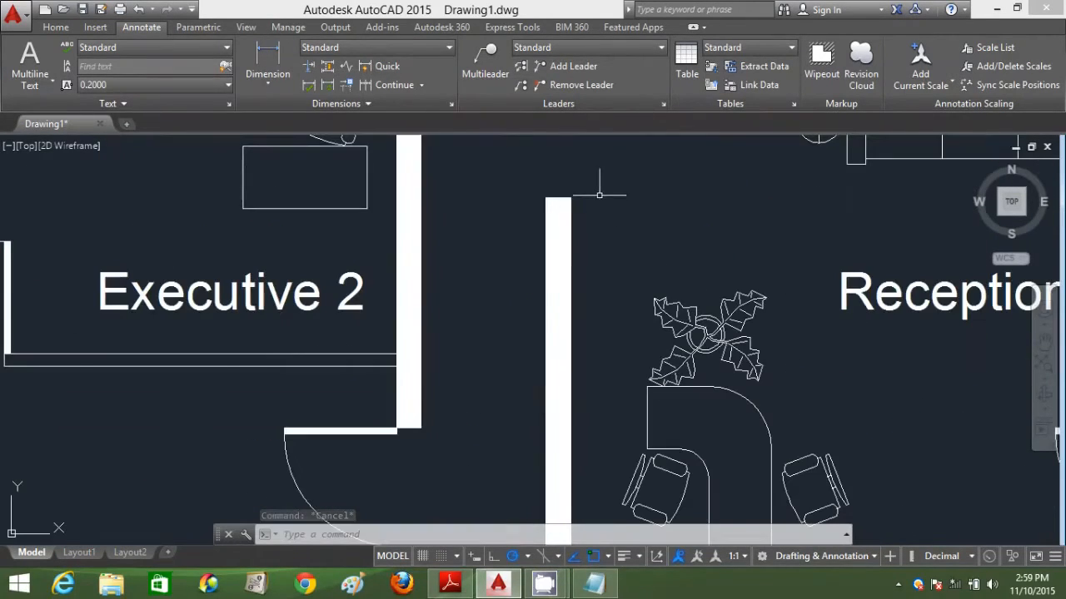
left_click(268, 84)
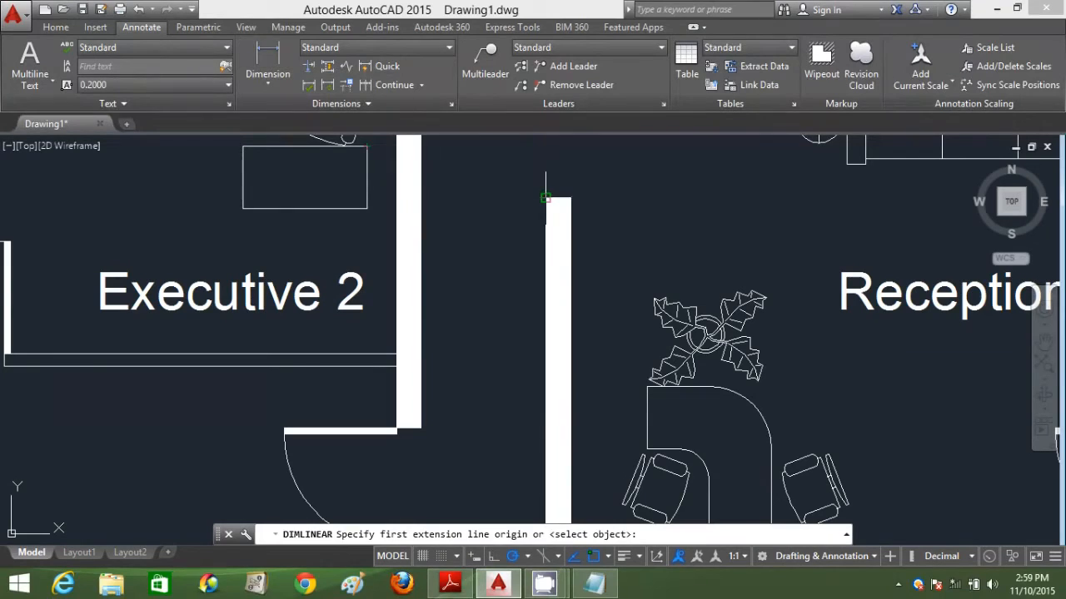
left_click(545, 198)
left_click(571, 197)
left_click(571, 181)
Add a vertical linear dimension for the full length of the freestanding partition, placed along its east side.
key("Return")
left_click(578, 199)
middle_click_drag(658, 364, 607, 128)
middle_click_drag(559, 404, 558, 224)
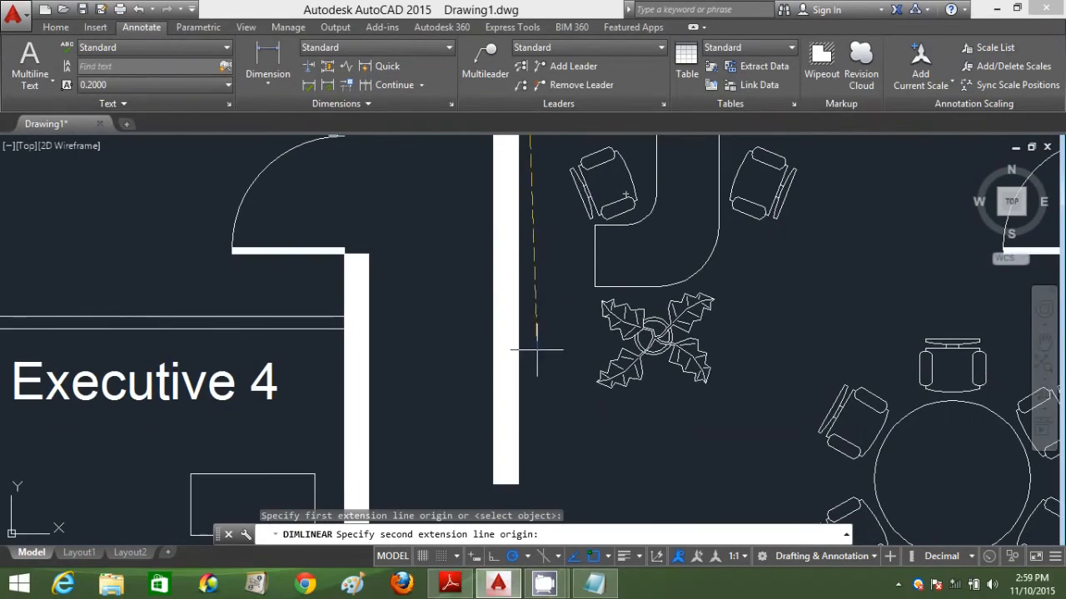
left_click(539, 484)
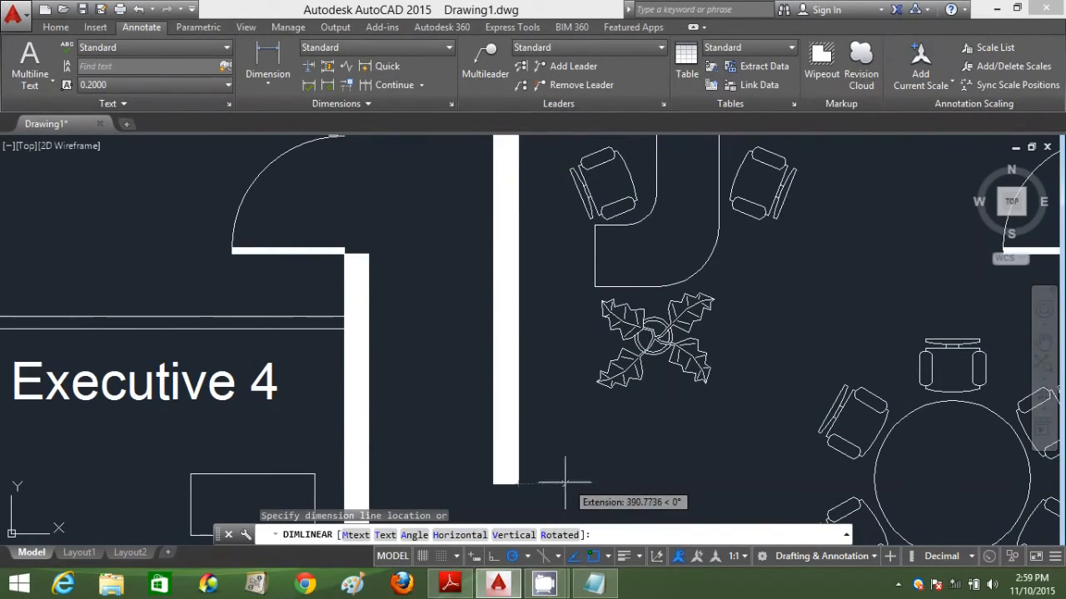
left_click(564, 485)
Add a horizontal linear dimension between the Reception's west wall and the near face of the freestanding partition, placed above the partition.
scroll(535, 202, "down", 2)
middle_click_drag(547, 205, 569, 399)
scroll(583, 283, "down", 2)
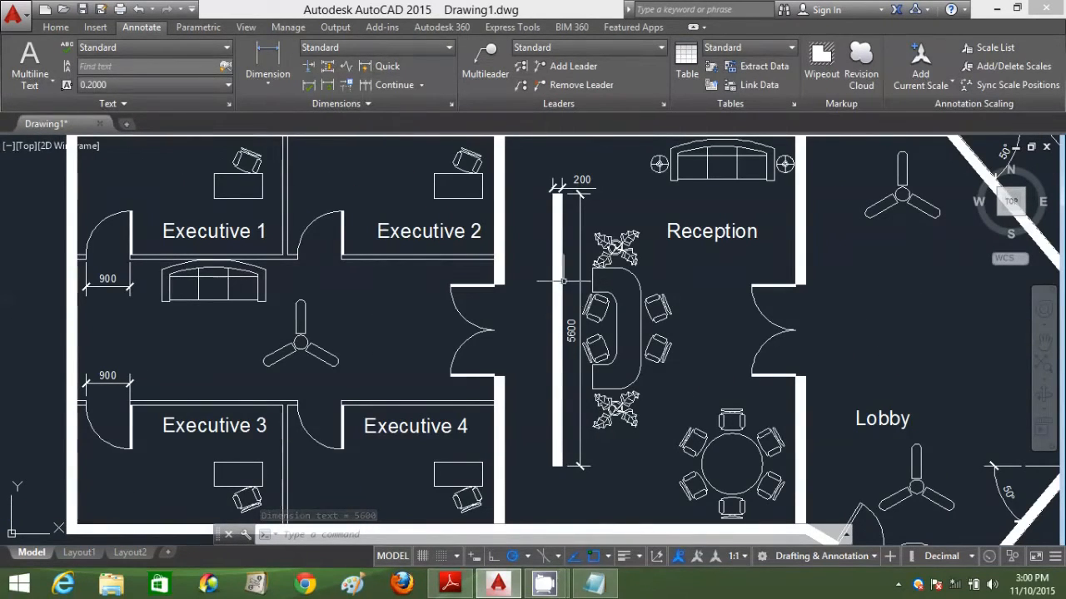
key("Return")
left_click(503, 283)
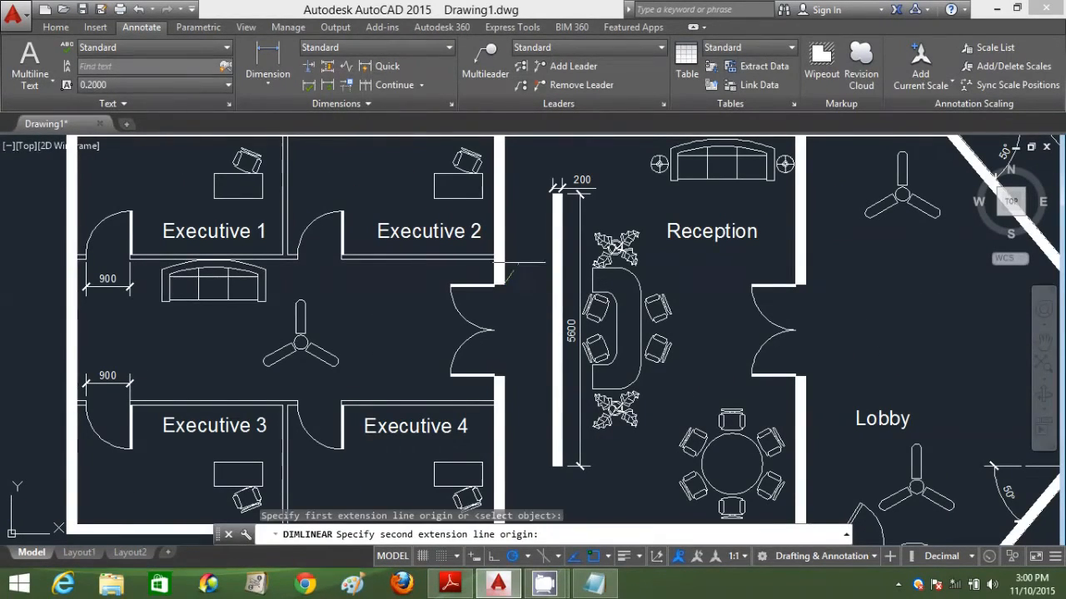
left_click(555, 192)
left_click(557, 163)
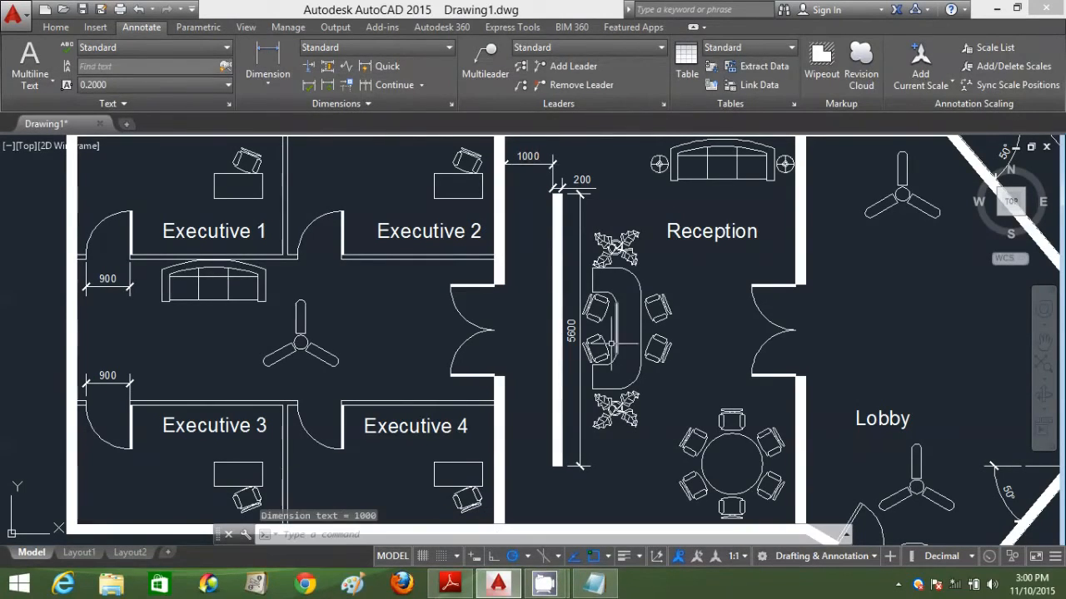
Consult the reference PDF in Adobe Reader and add a vertical linear dimension across the double-door opening between the executive area and Reception.
left_click(456, 591)
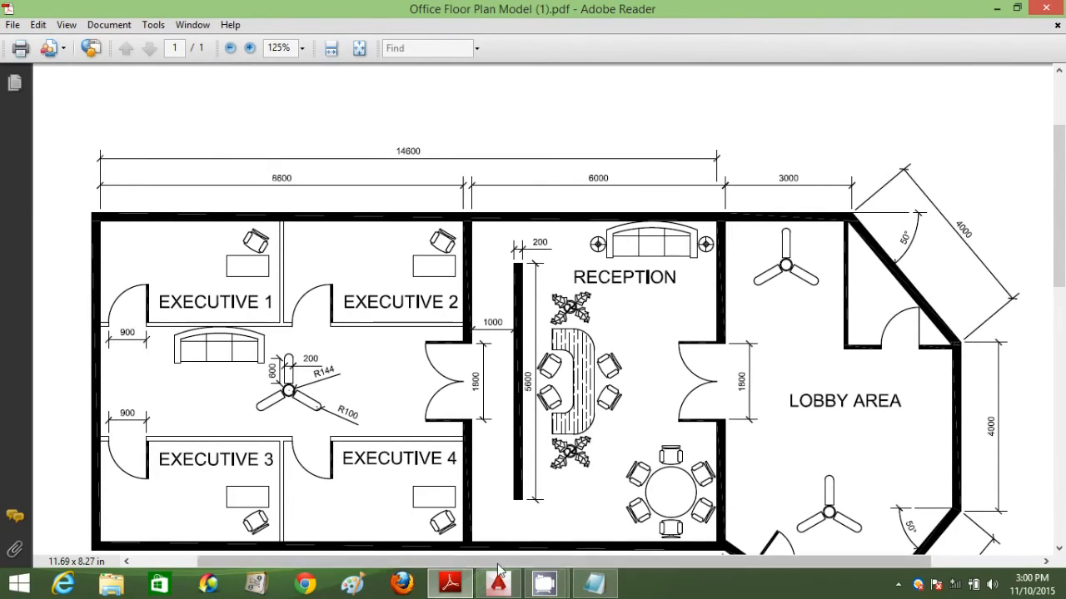
left_click(454, 589)
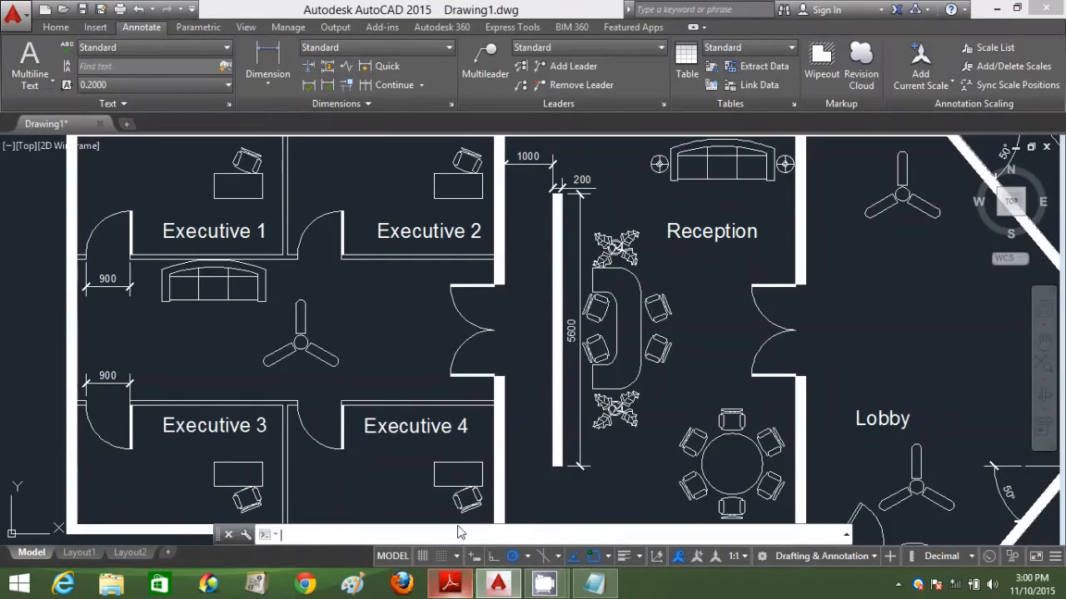
left_click(267, 60)
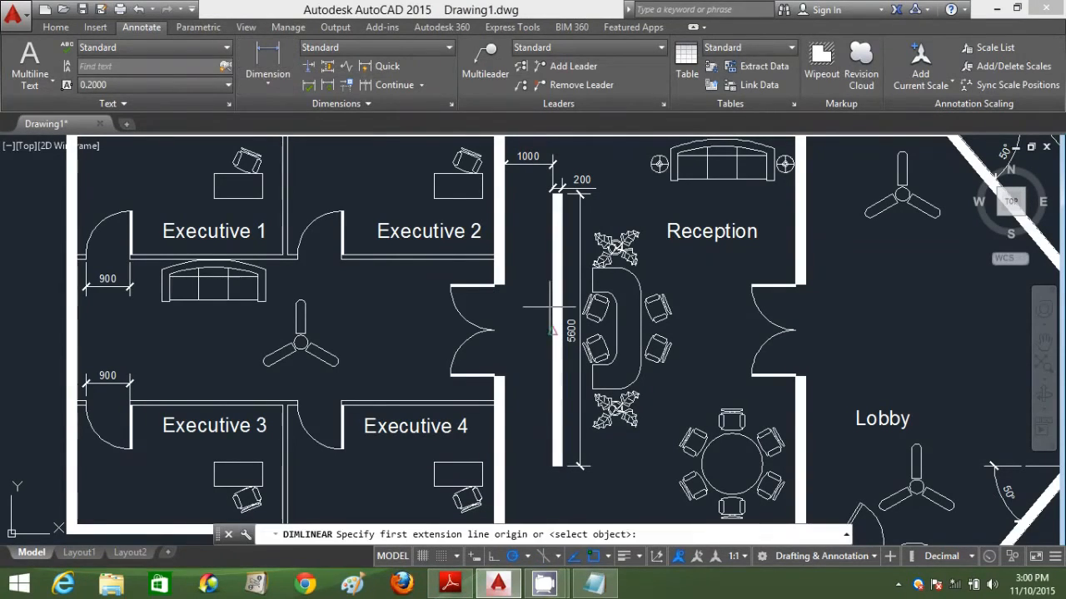
left_click(504, 284)
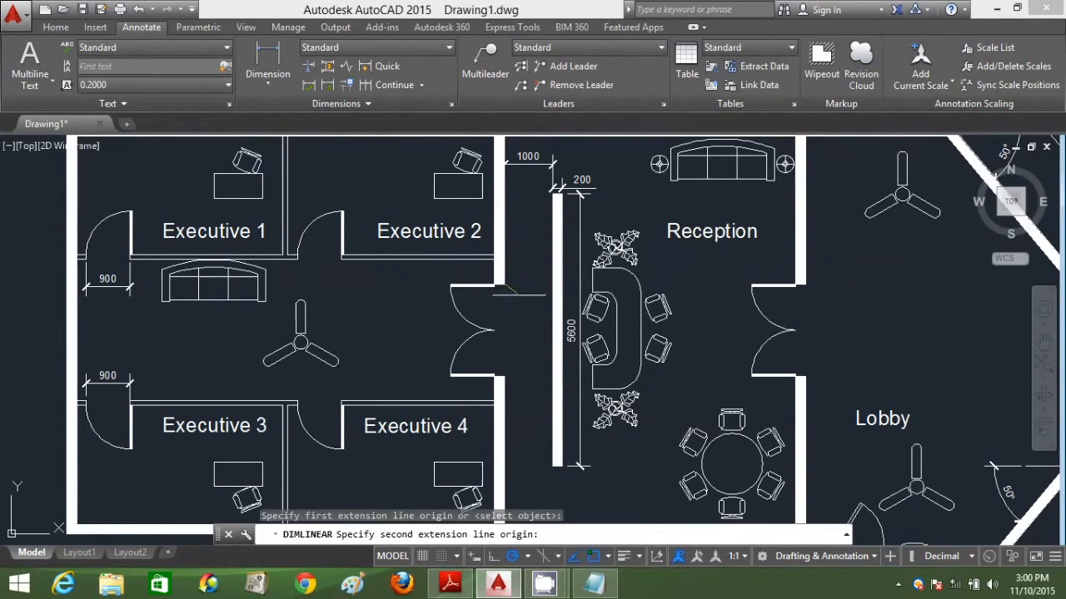
left_click(504, 373)
left_click(517, 374)
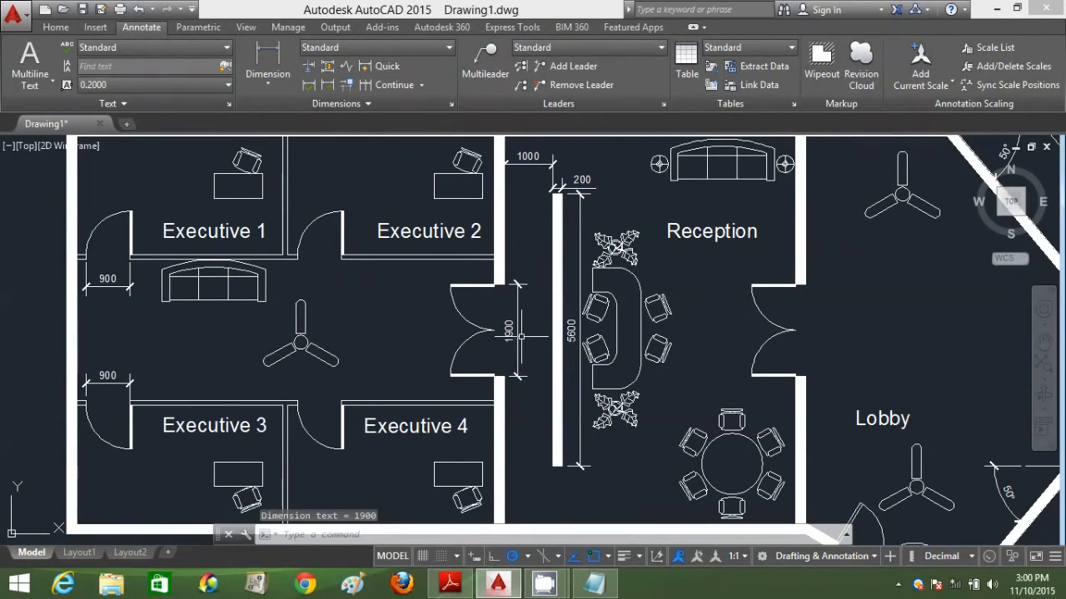
Move both extension origins of the double-door dimension from the wall corners onto the inner corners of the door leaves.
scroll(517, 286, "up", 2)
left_click(517, 288)
left_click(494, 278)
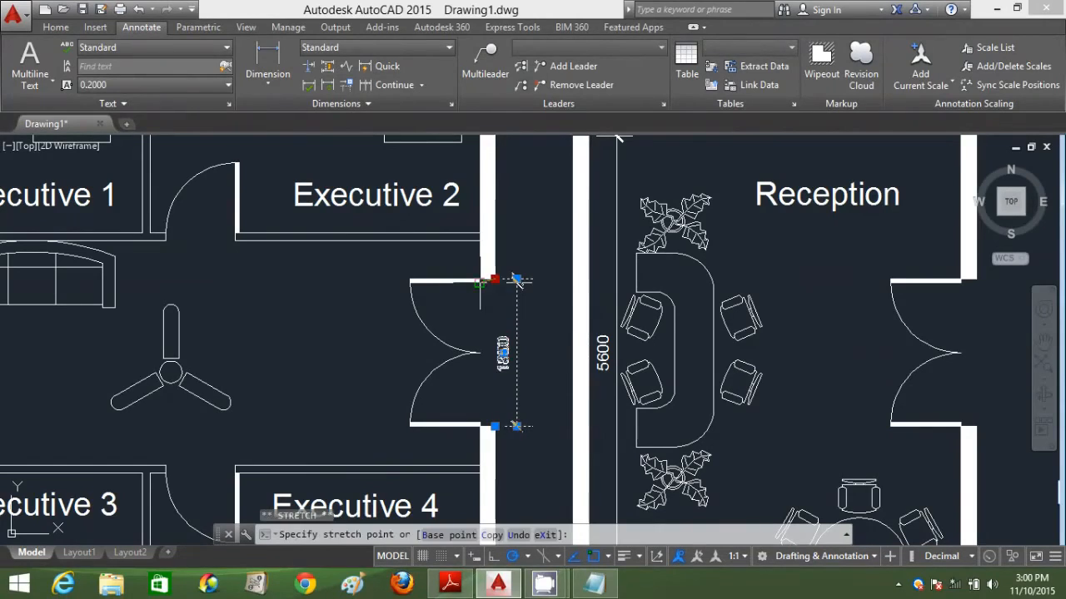
left_click(479, 283)
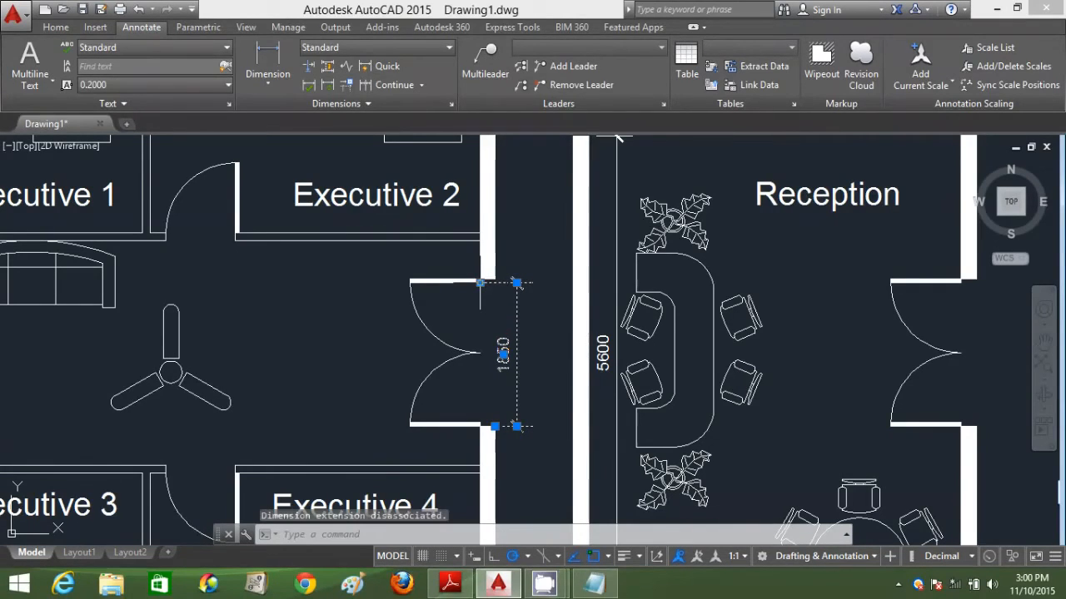
left_click(495, 426)
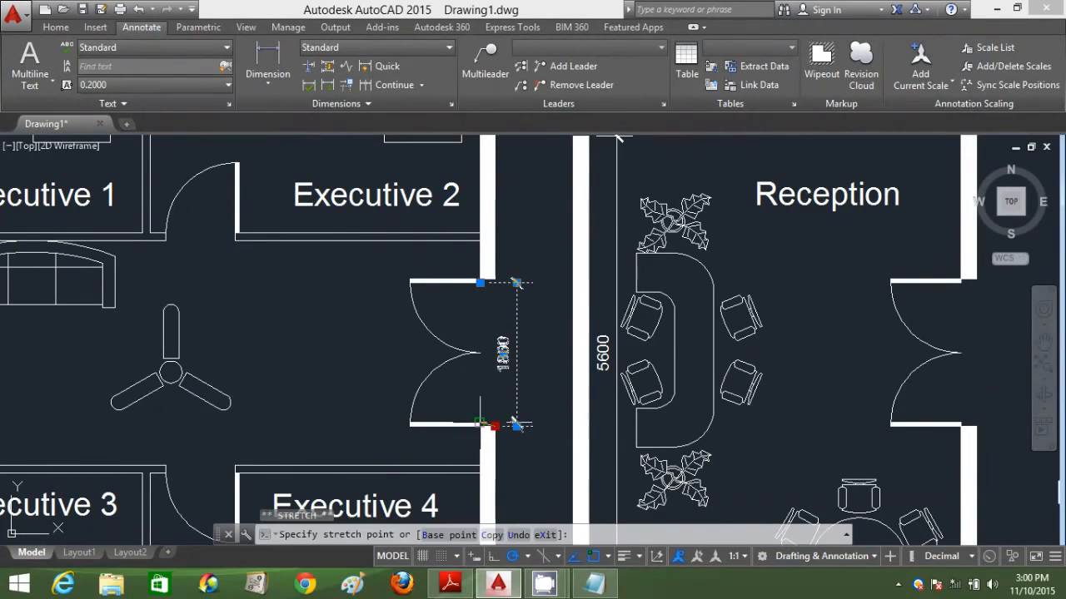
left_click(480, 425)
key("Escape")
scroll(525, 363, "up", 2)
scroll(525, 364, "down", 8)
scroll(525, 364, "up", 2)
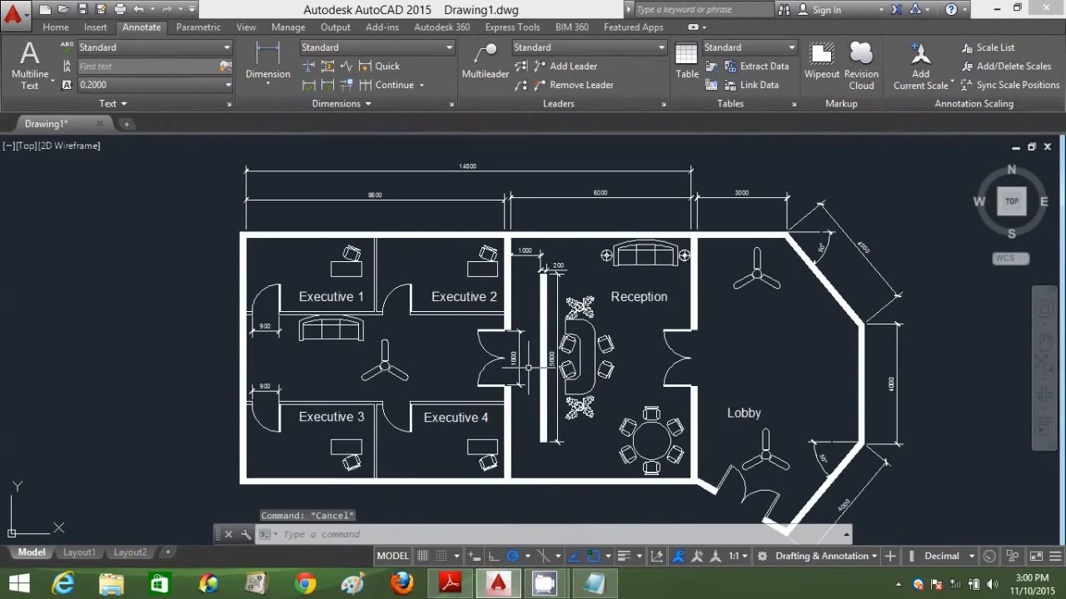
middle_click_drag(584, 392, 494, 375)
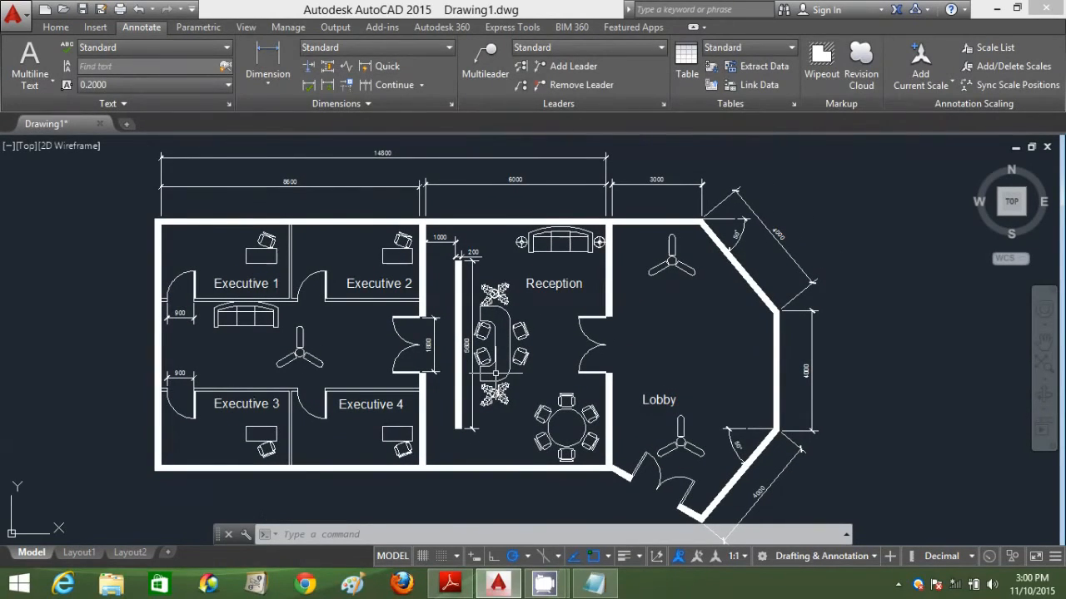
scroll(495, 375, "down", 2)
scroll(494, 374, "up", 2)
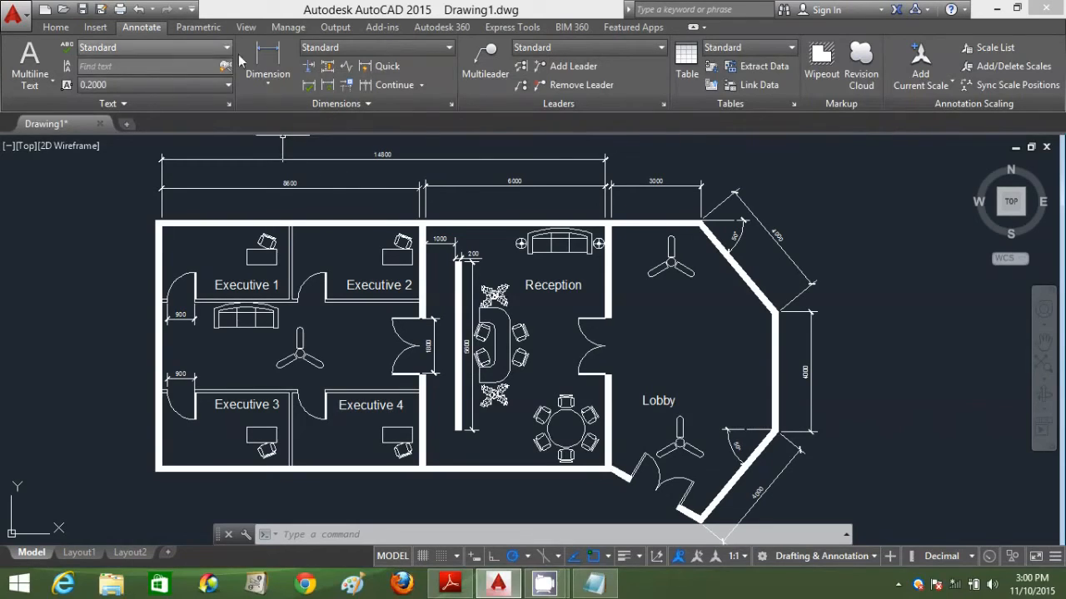
left_click(324, 535)
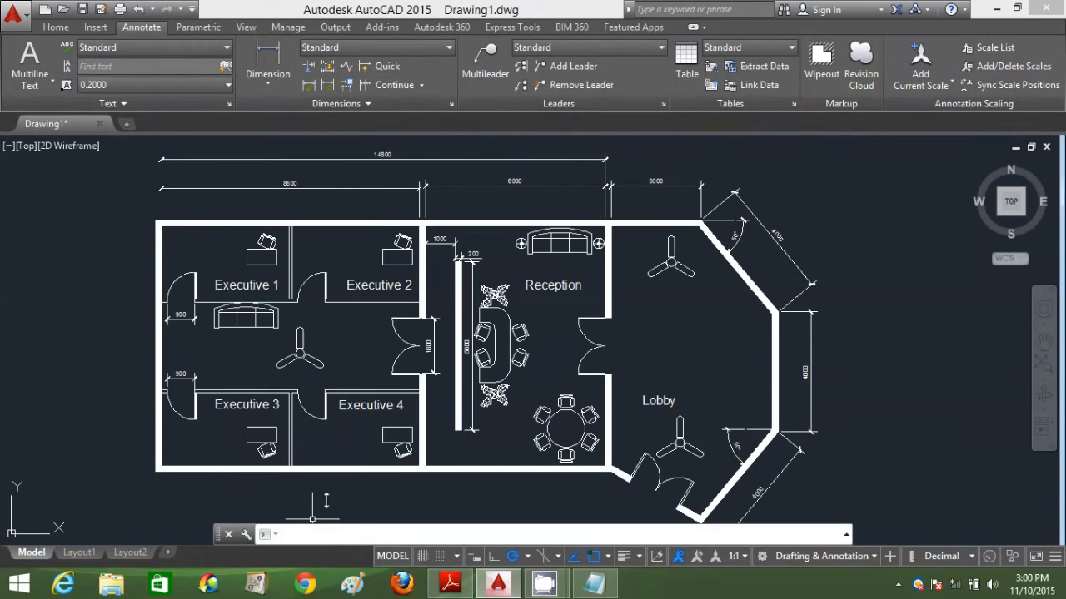
Create a layer named FURNITURE and set its color to green.
left_click(55, 27)
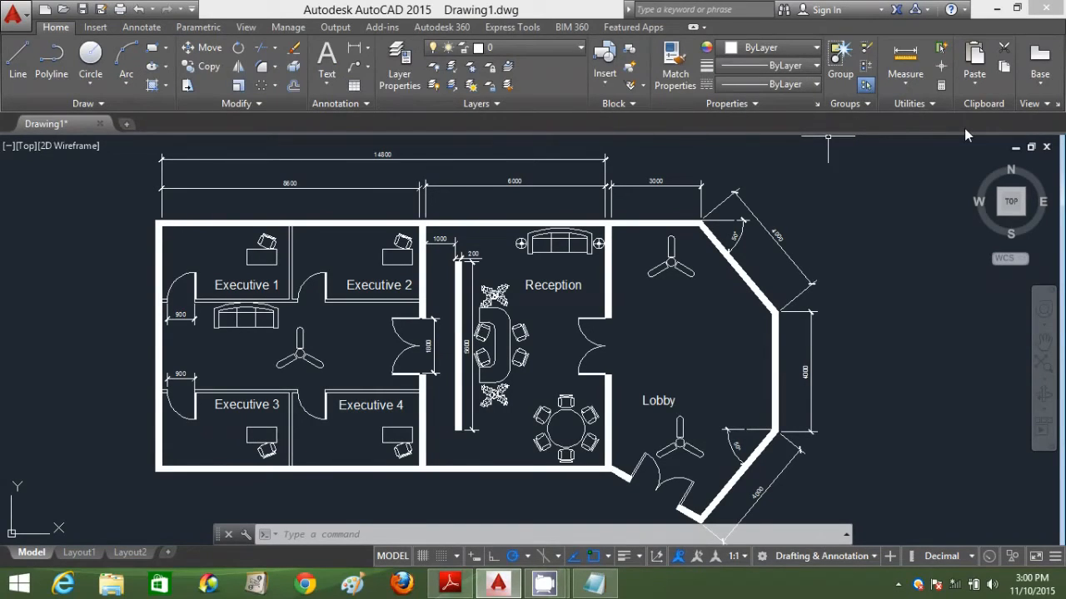
left_click(399, 67)
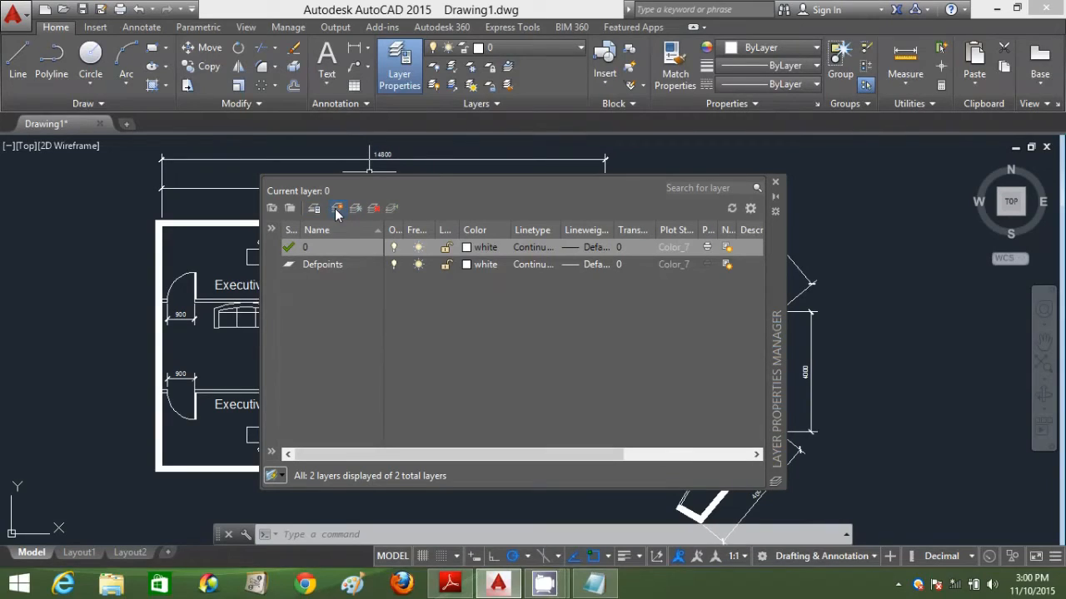
left_click(336, 209)
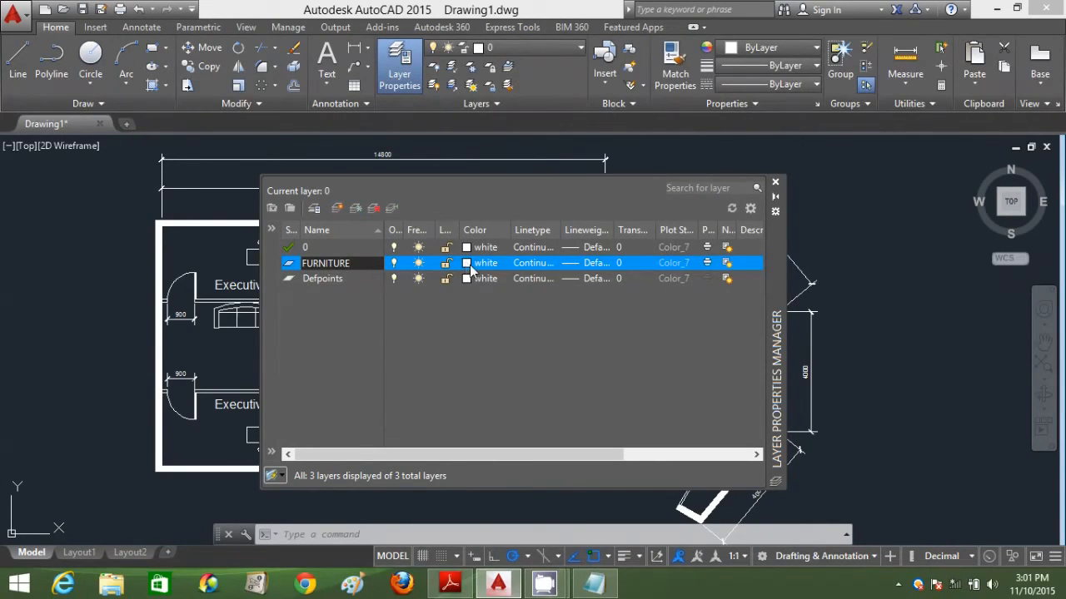
left_click(470, 265)
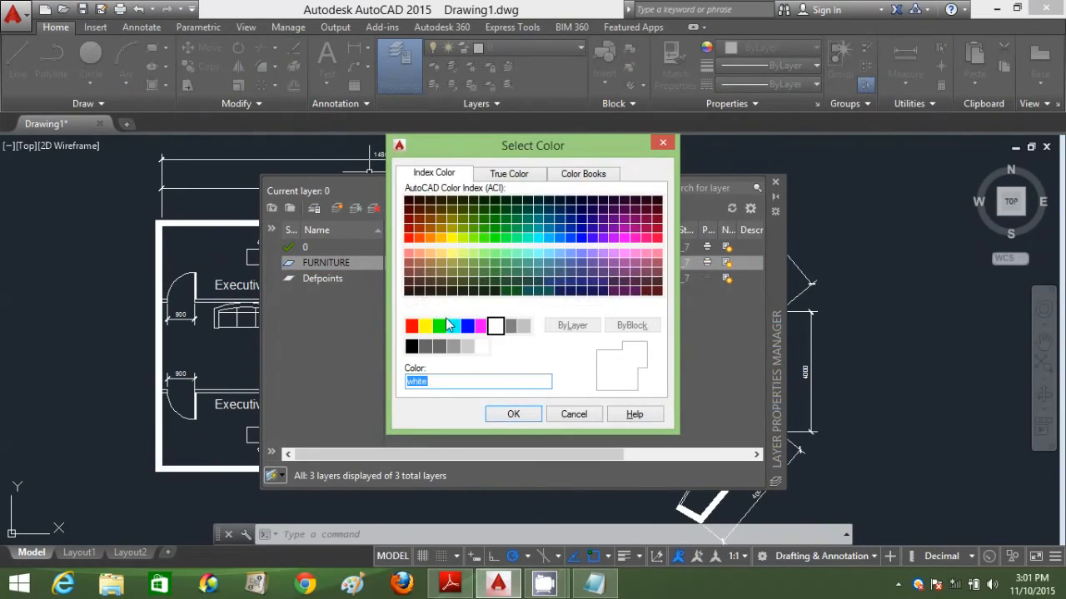
left_click(441, 325)
left_click(510, 414)
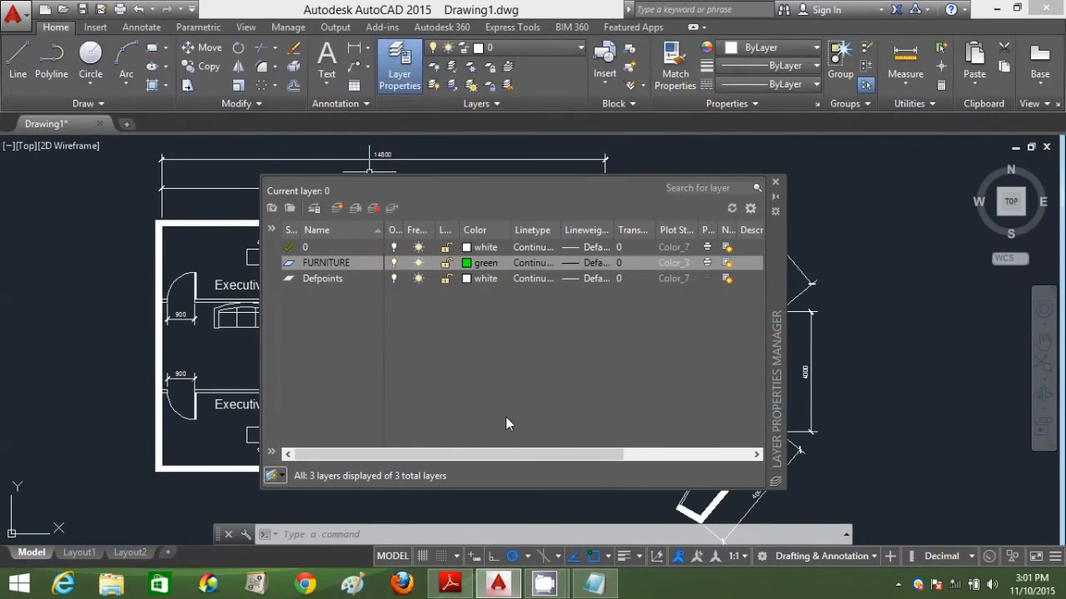
Create a layer named LABELS & DIMENSION, set its color to yellow, and widen the layer name column to show the full name.
left_click(337, 209)
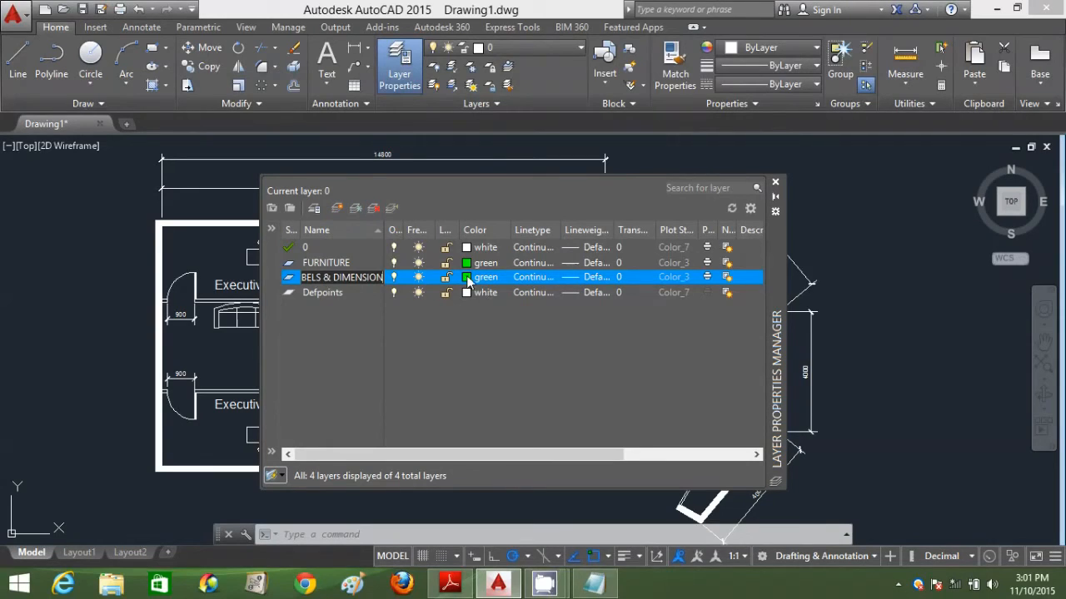
left_click(468, 278)
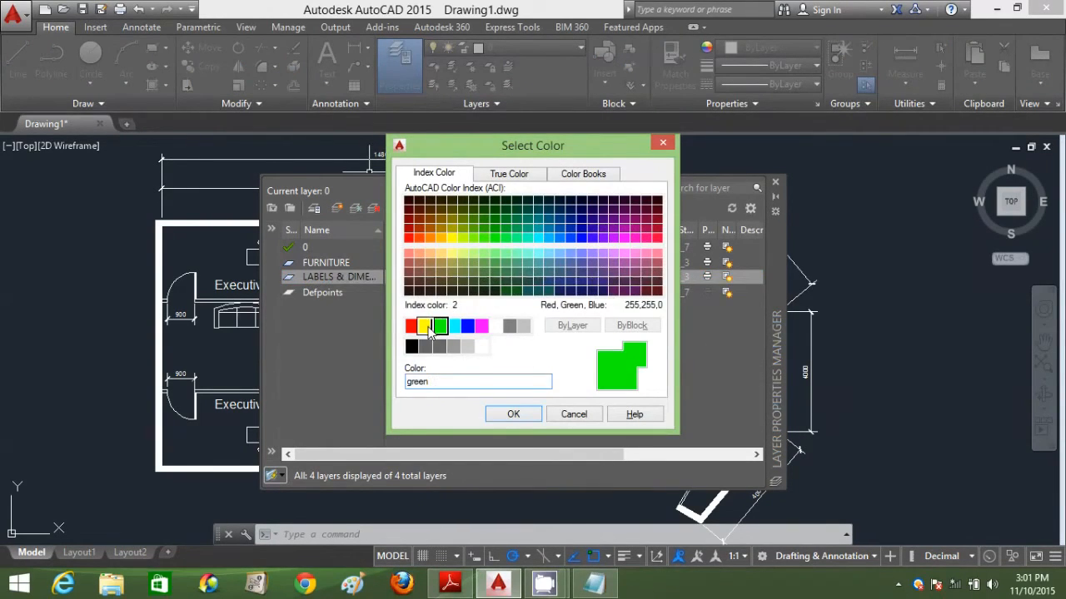
left_click(427, 329)
left_click(502, 414)
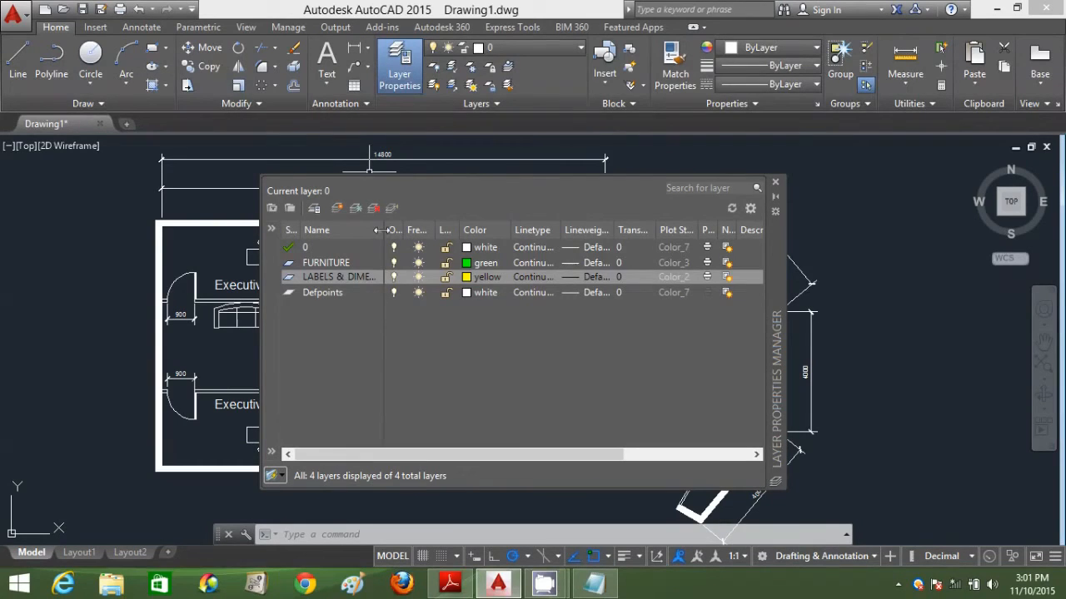
left_click_drag(402, 230, 412, 230)
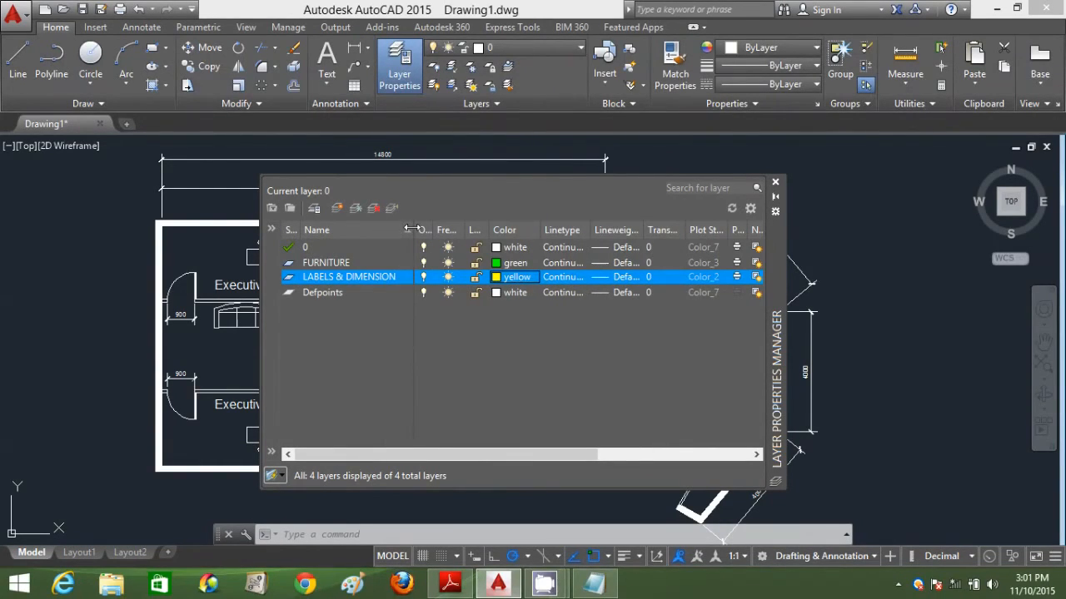
left_click(361, 264)
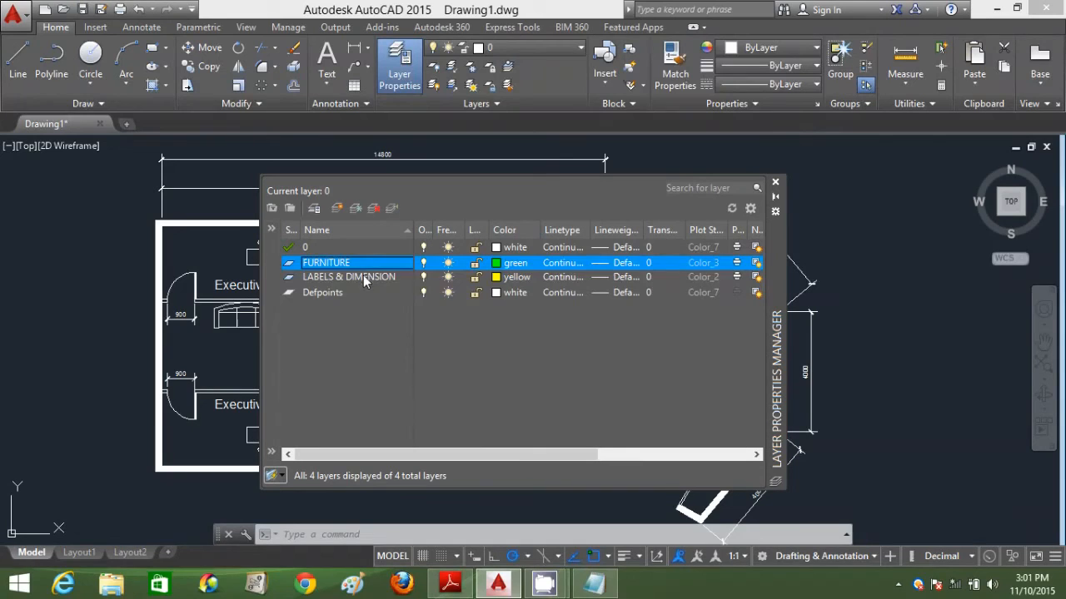
left_click(364, 278)
left_click(362, 261)
left_click(366, 275)
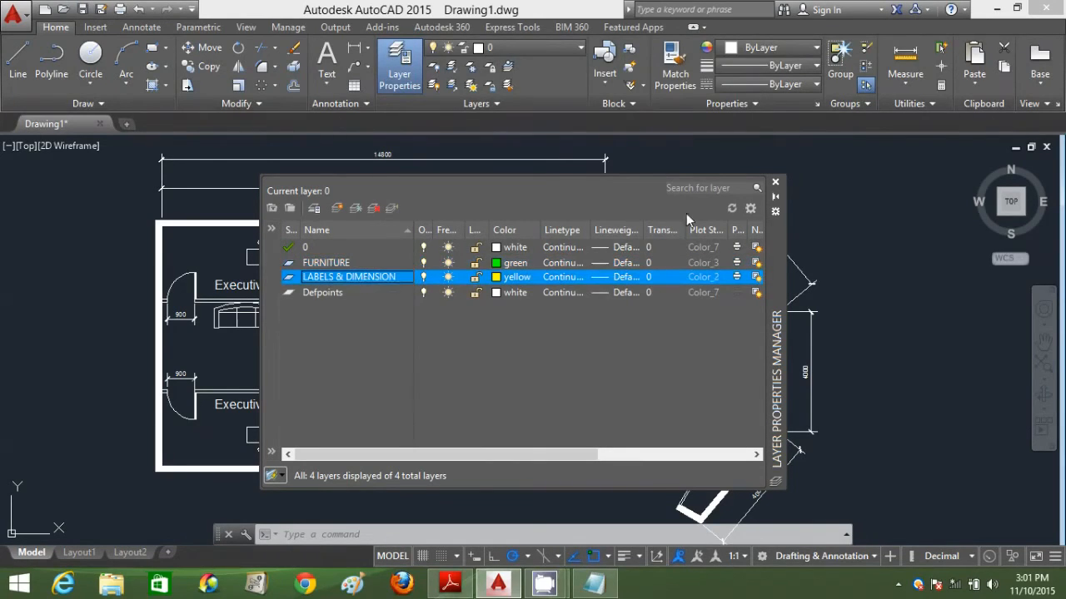
left_click(776, 182)
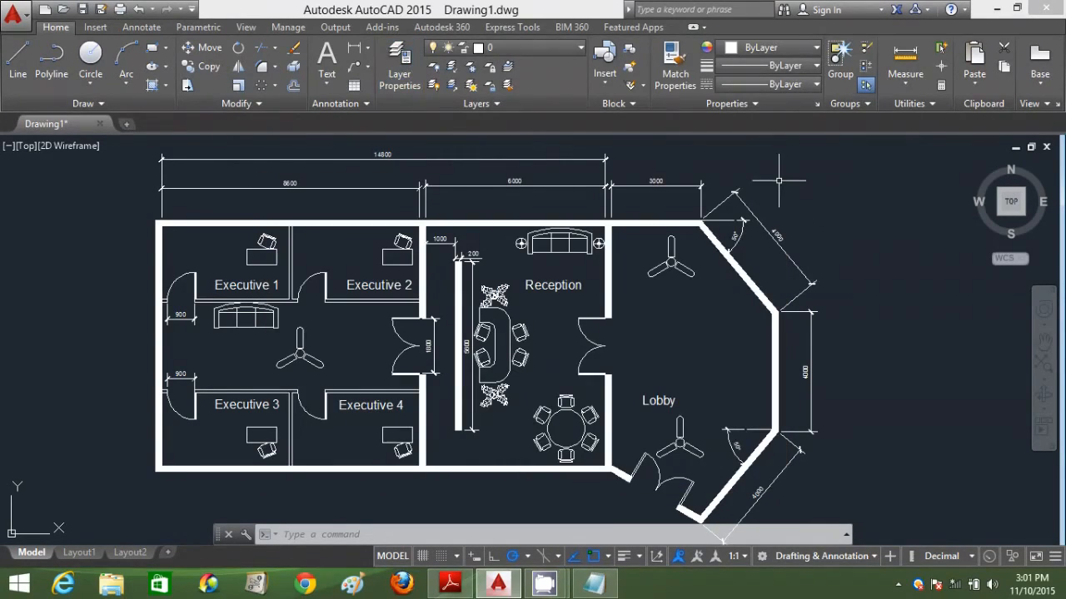
Assign the exterior, angular, partition and double-door dimensions plus all the room labels to the LABELS & DIMENSION layer.
left_click(819, 173)
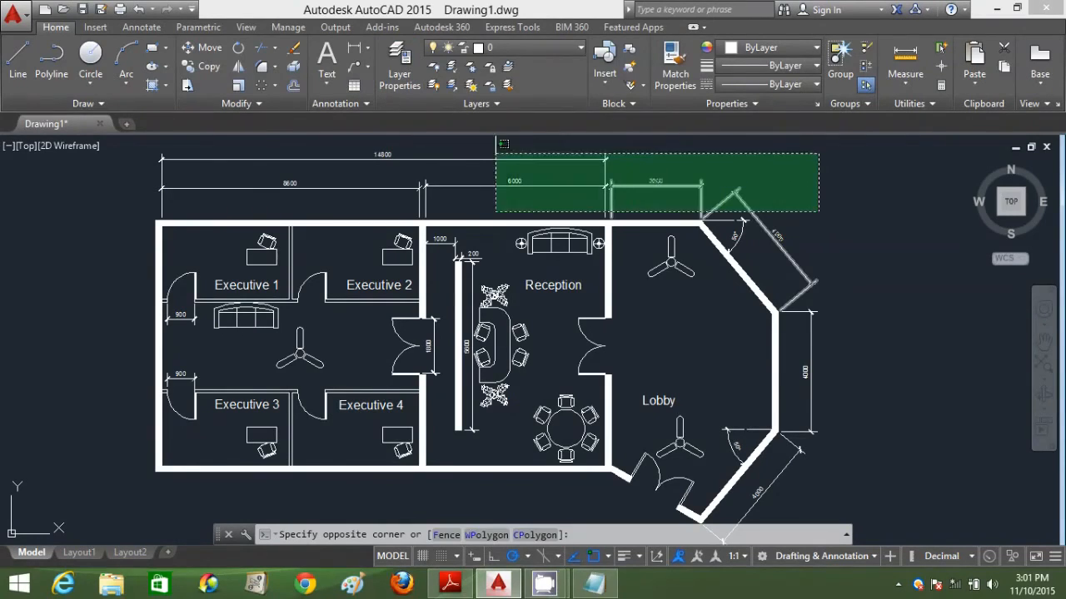
left_click(155, 157)
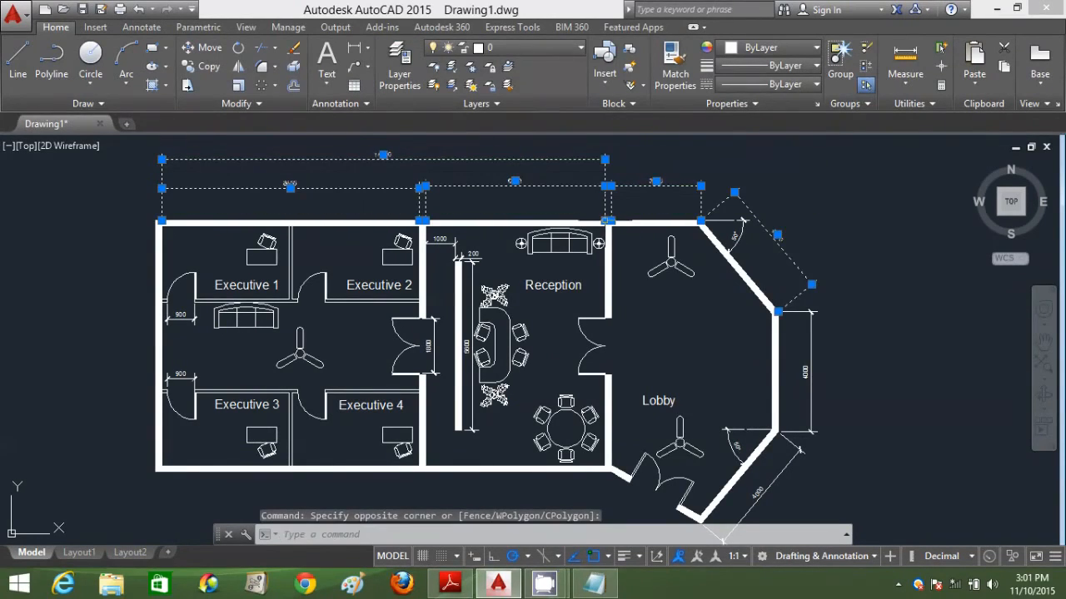
left_click(847, 274)
left_click(764, 205)
left_click(746, 241)
left_click(730, 199)
left_click(859, 392)
left_click(802, 305)
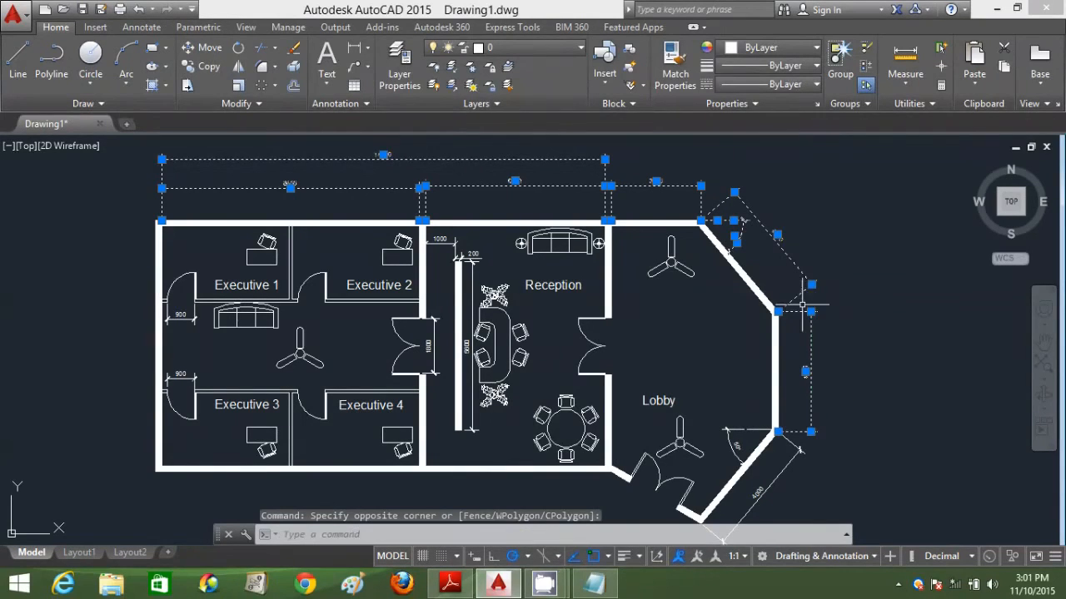
left_click(838, 470)
left_click(726, 426)
left_click(751, 442)
left_click(708, 394)
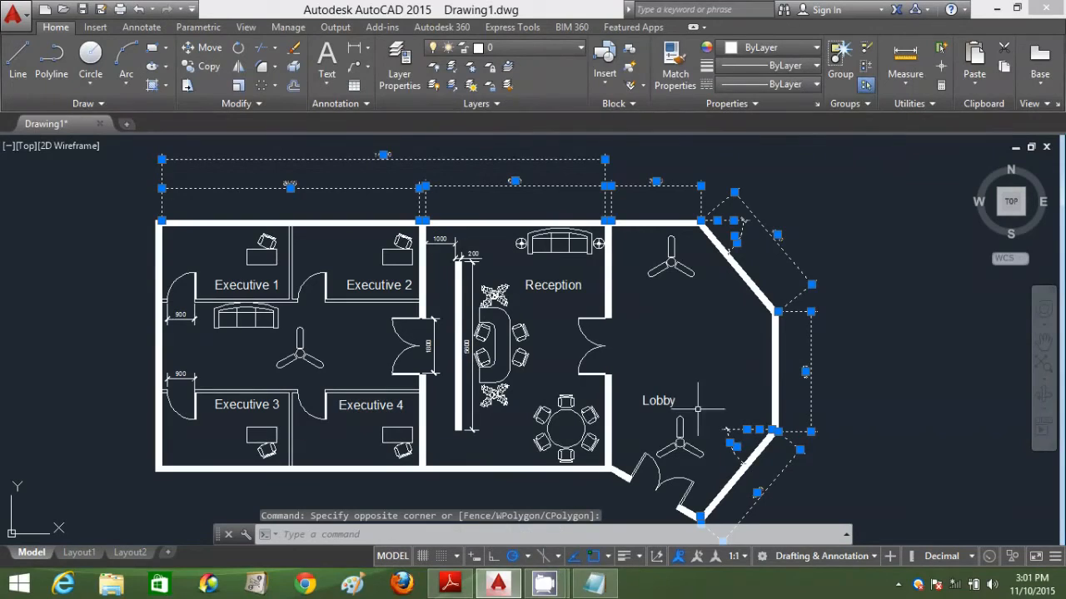
left_click(676, 416)
left_click(646, 380)
left_click(601, 324)
left_click(532, 271)
left_click(456, 254)
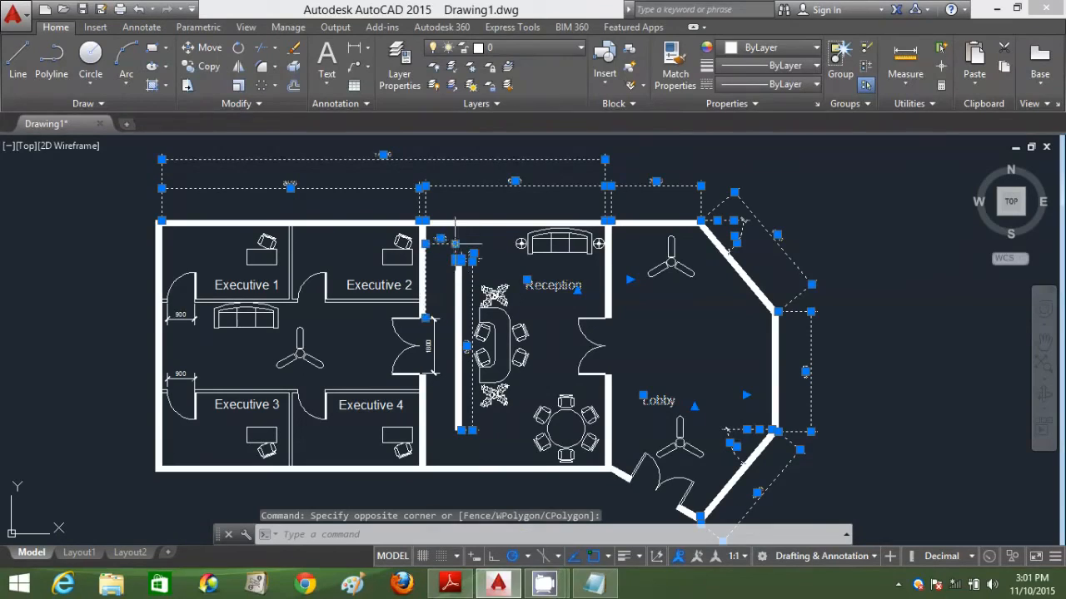
left_click(444, 348)
left_click(430, 337)
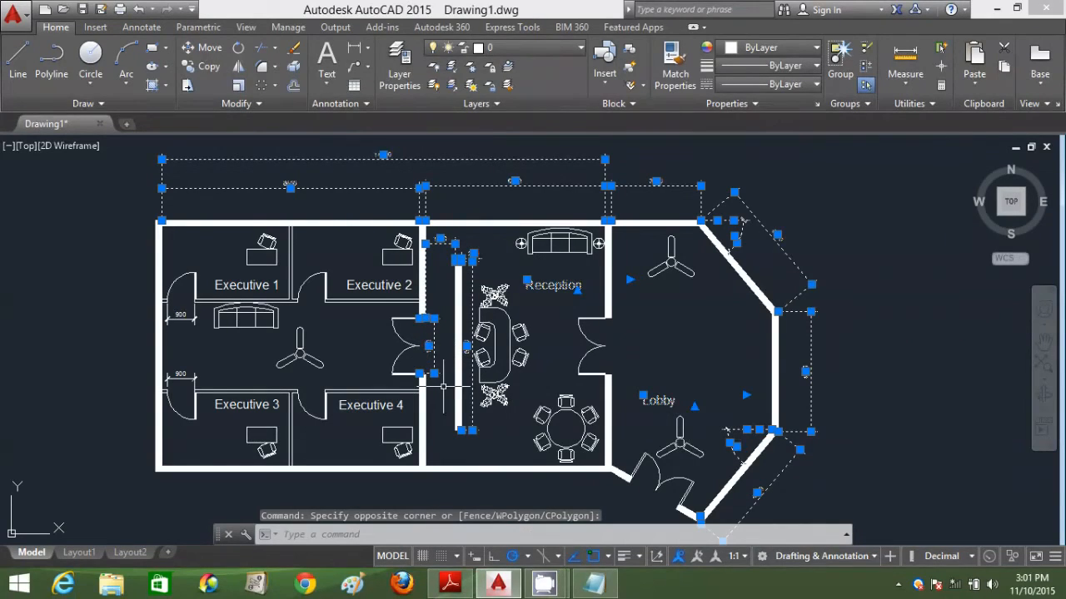
left_click(225, 282)
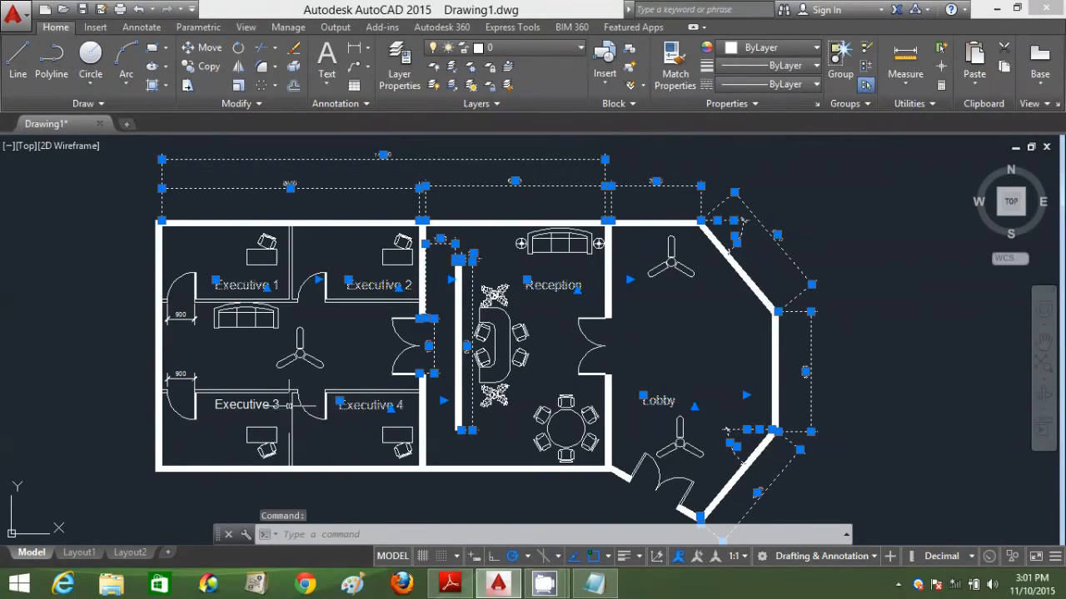
left_click(254, 404)
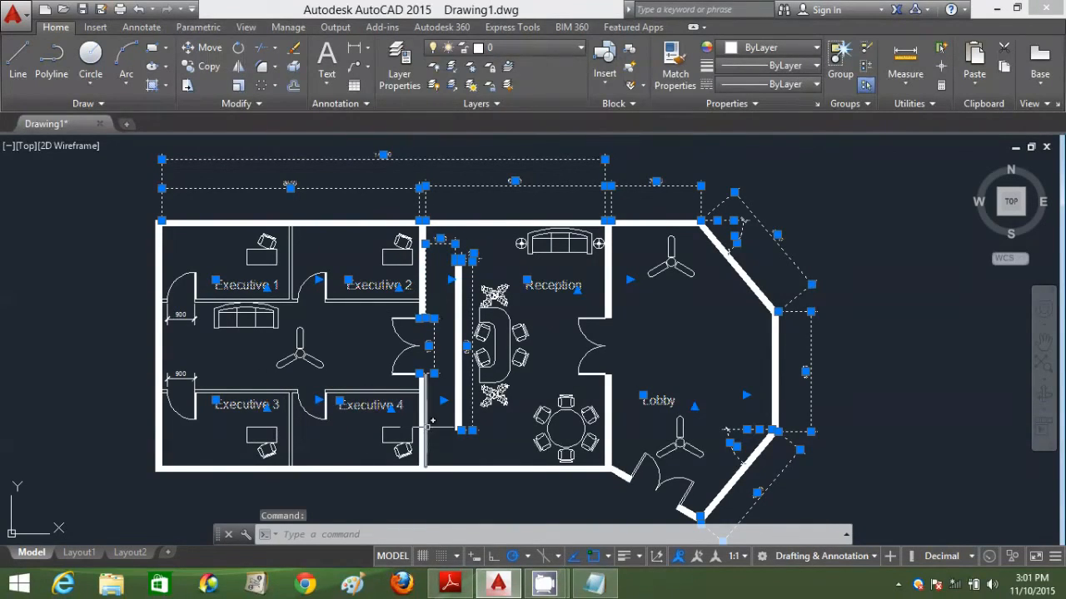
left_click(582, 48)
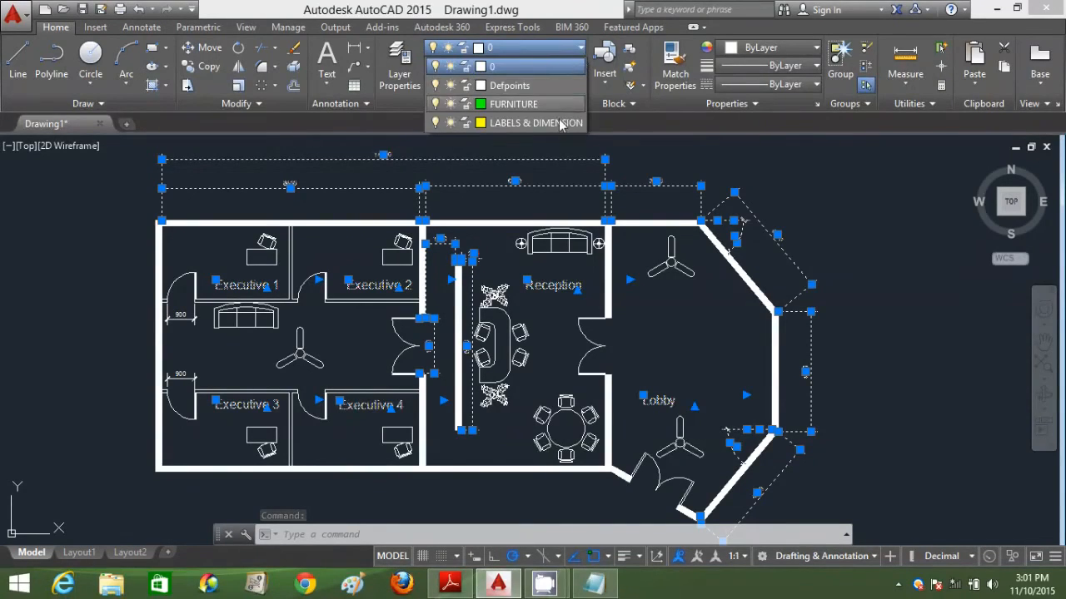
left_click(560, 123)
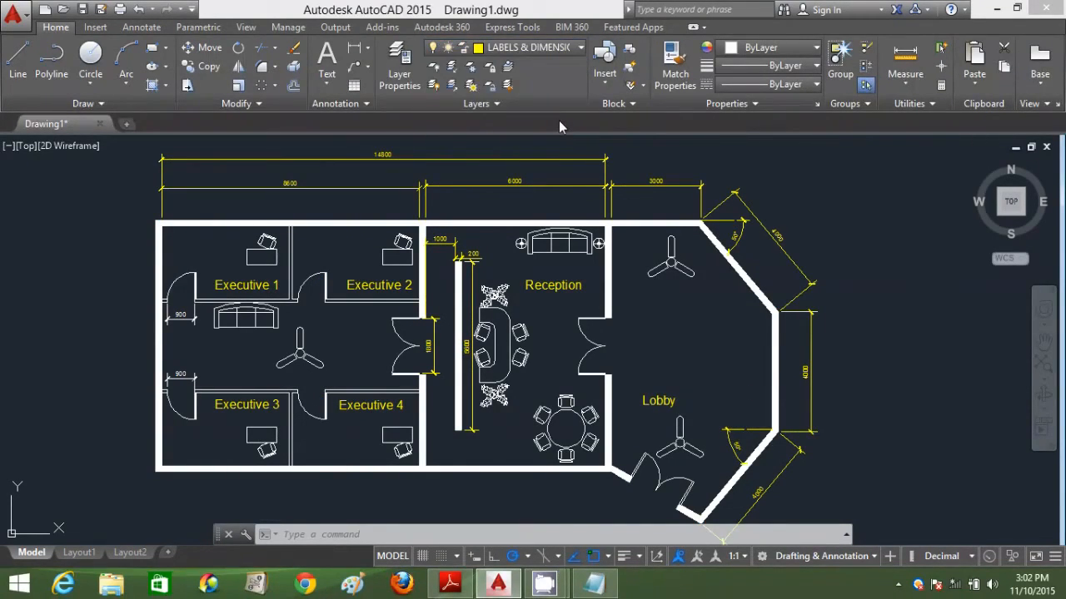
scroll(612, 219, "down", 2)
scroll(611, 220, "up", 2)
key("Escape")
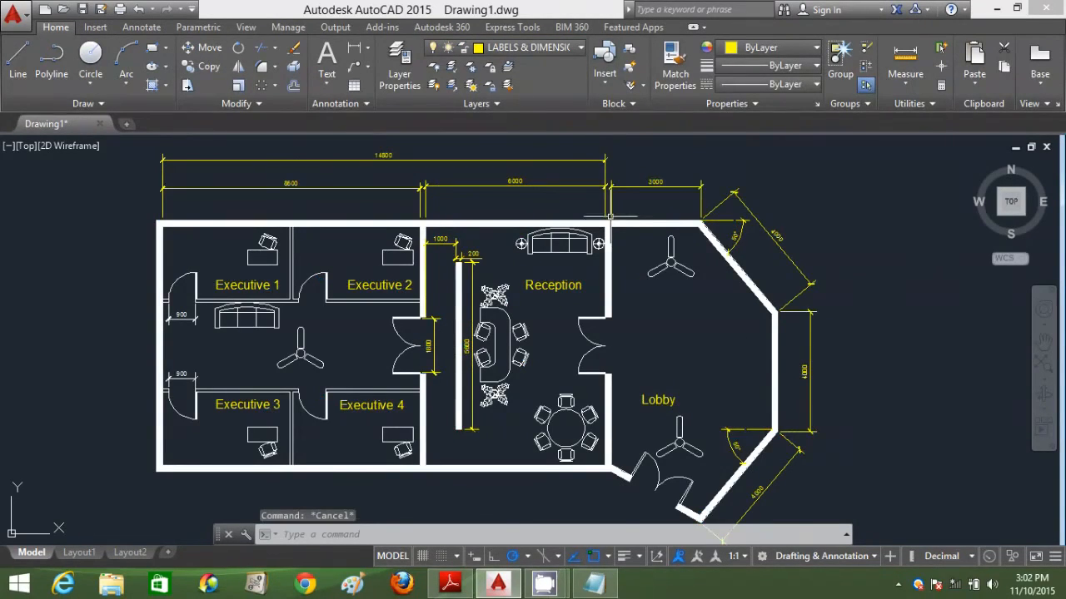
Turn off the LABELS & DIMENSION layer and assign the furniture, plants and ceiling fans, apart from the Executive 2 desk set, to the FURNITURE layer.
left_click(581, 49)
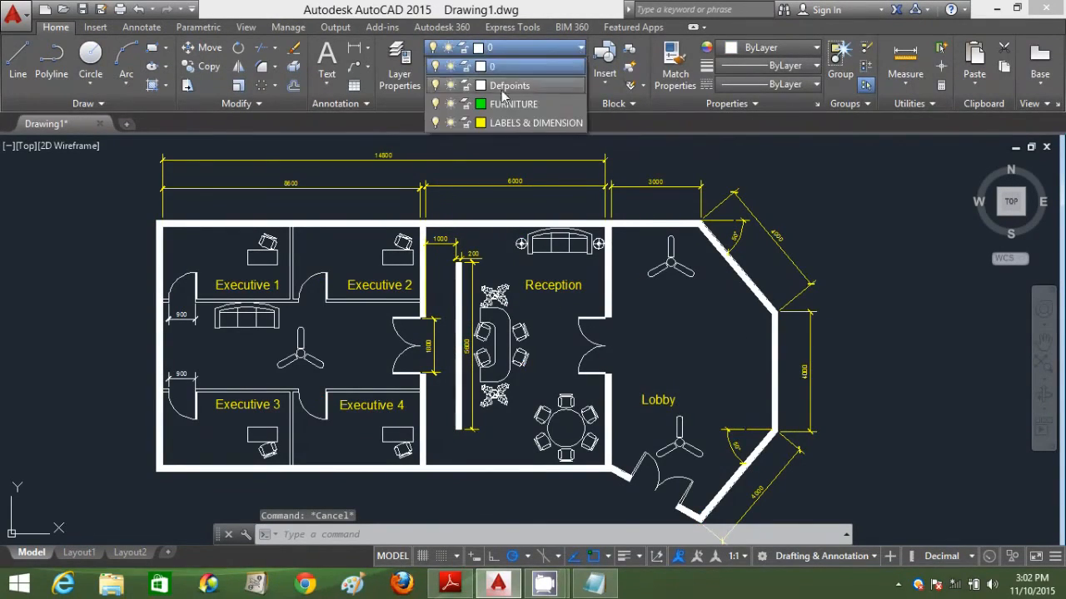
left_click(436, 122)
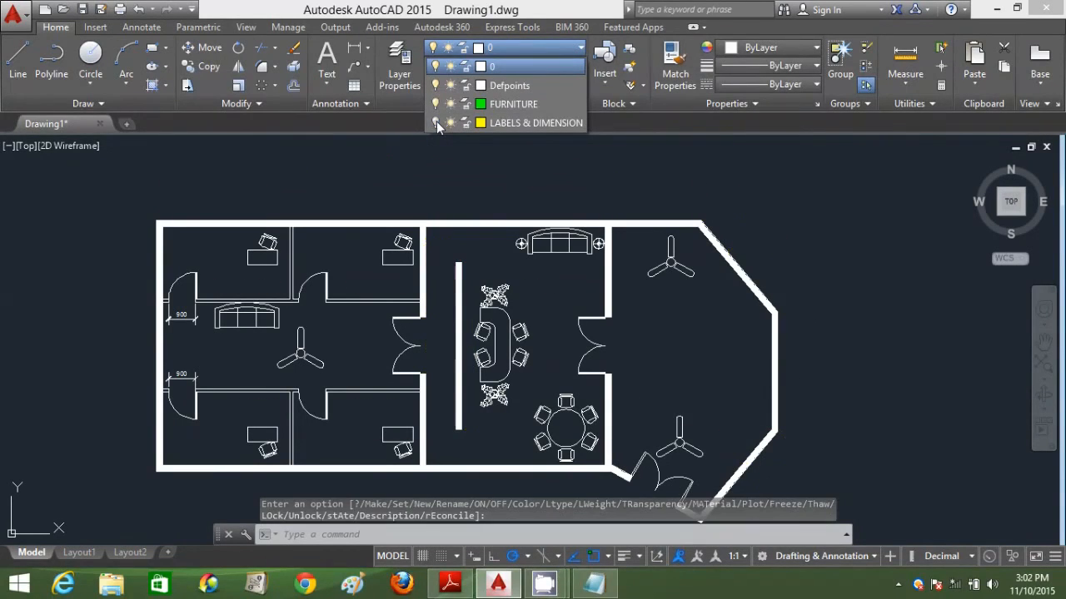
left_click(283, 276)
left_click(251, 243)
left_click(272, 338)
left_click(250, 303)
left_click(336, 372)
left_click(277, 355)
left_click(280, 447)
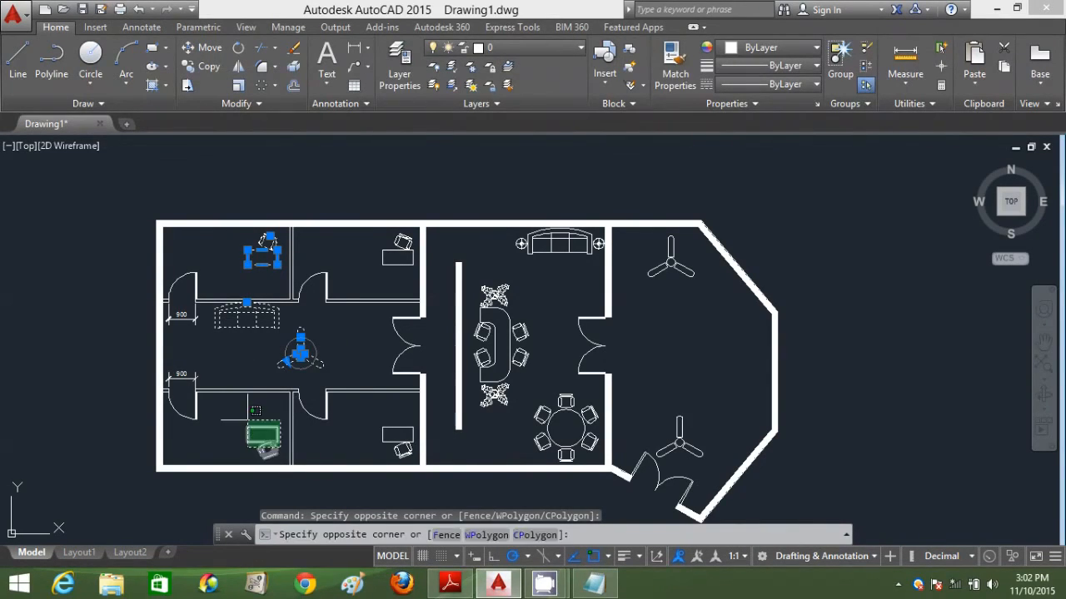
left_click(269, 426)
left_click(412, 460)
left_click(359, 401)
left_click(532, 412)
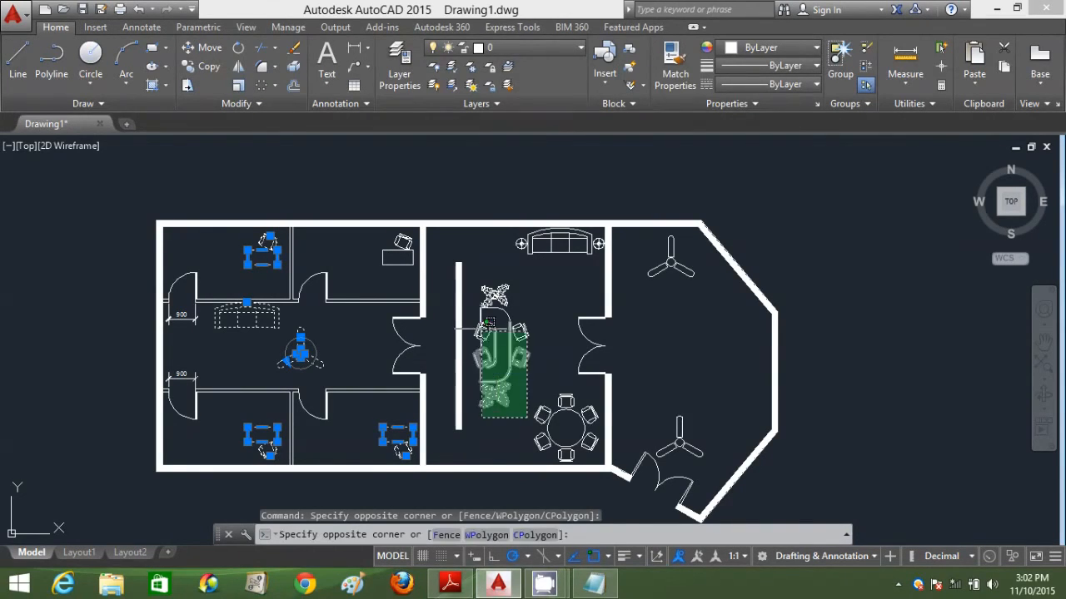
left_click(459, 273)
left_click(601, 447)
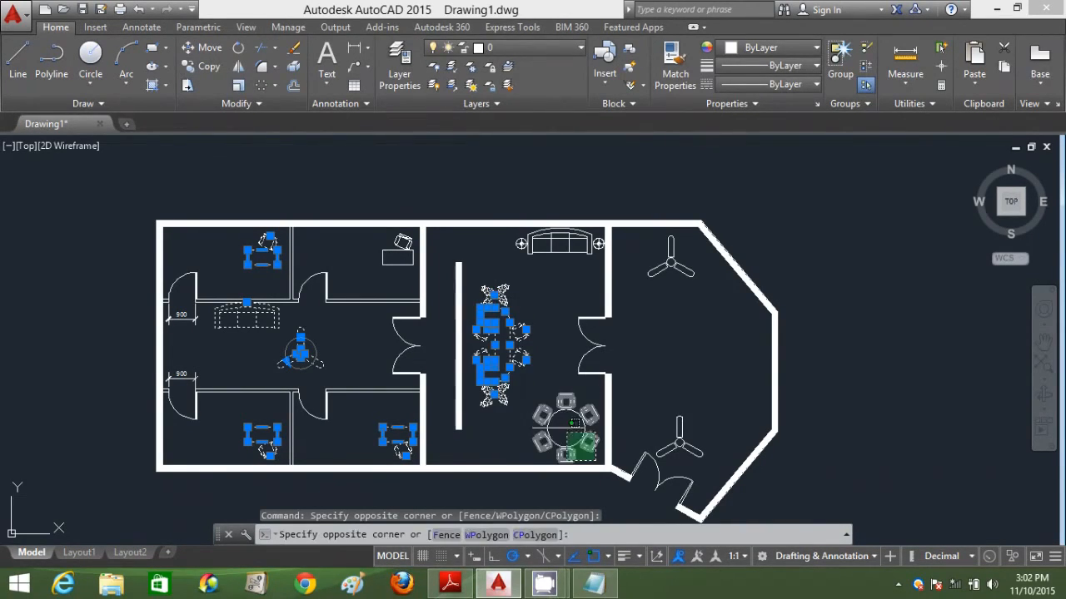
left_click(510, 373)
left_click(598, 259)
left_click(523, 250)
left_click(722, 451)
left_click(675, 417)
left_click(704, 305)
left_click(656, 251)
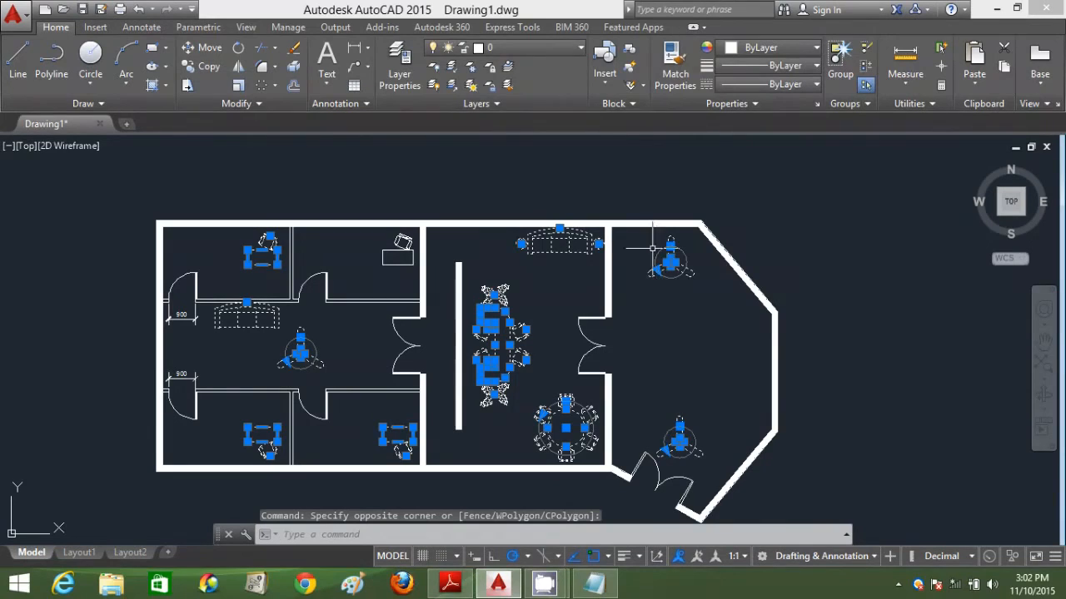
left_click(580, 50)
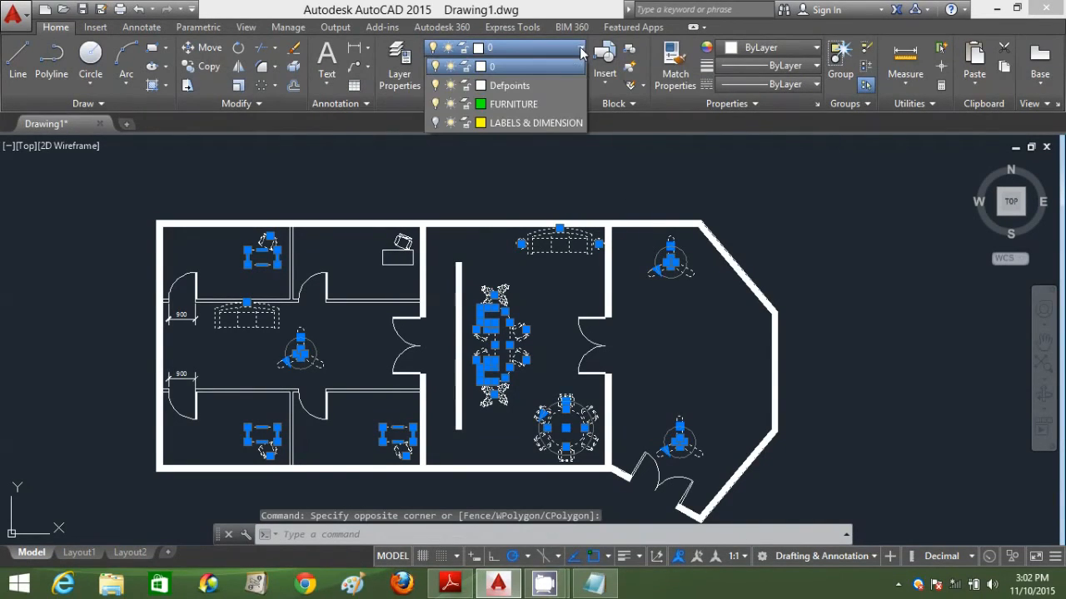
left_click(556, 105)
Include the desk and chair of Executive 2 and assign them to the FURNITURE layer.
left_click(405, 239)
left_click(383, 237)
left_click(583, 50)
left_click(558, 101)
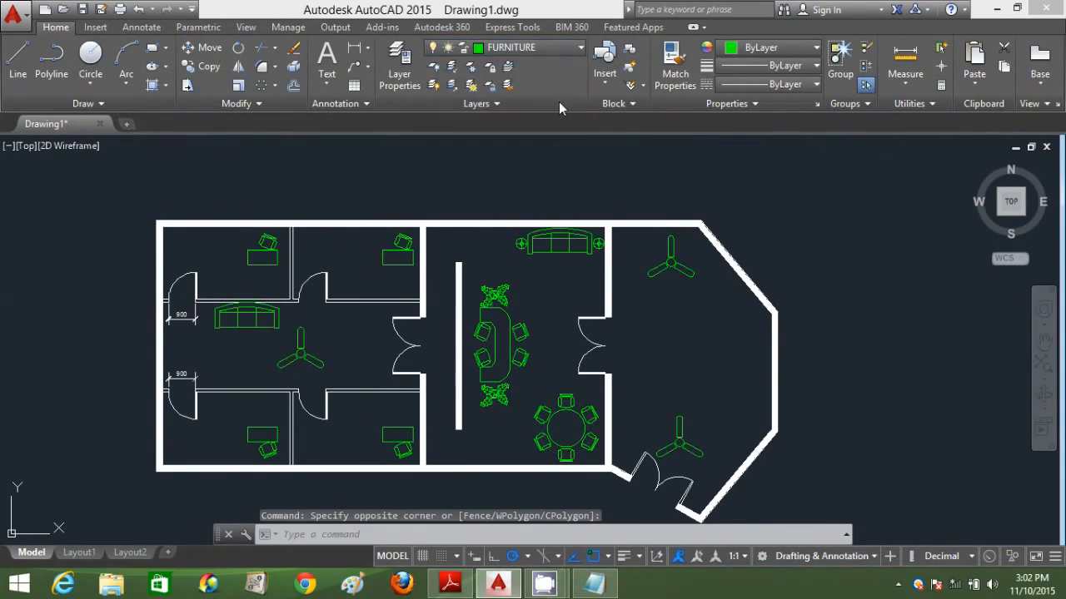
Turn off the FURNITURE layer and assign the two 900 door dimensions in the executive area to the LABELS & DIMENSION layer.
left_click(558, 50)
left_click(435, 105)
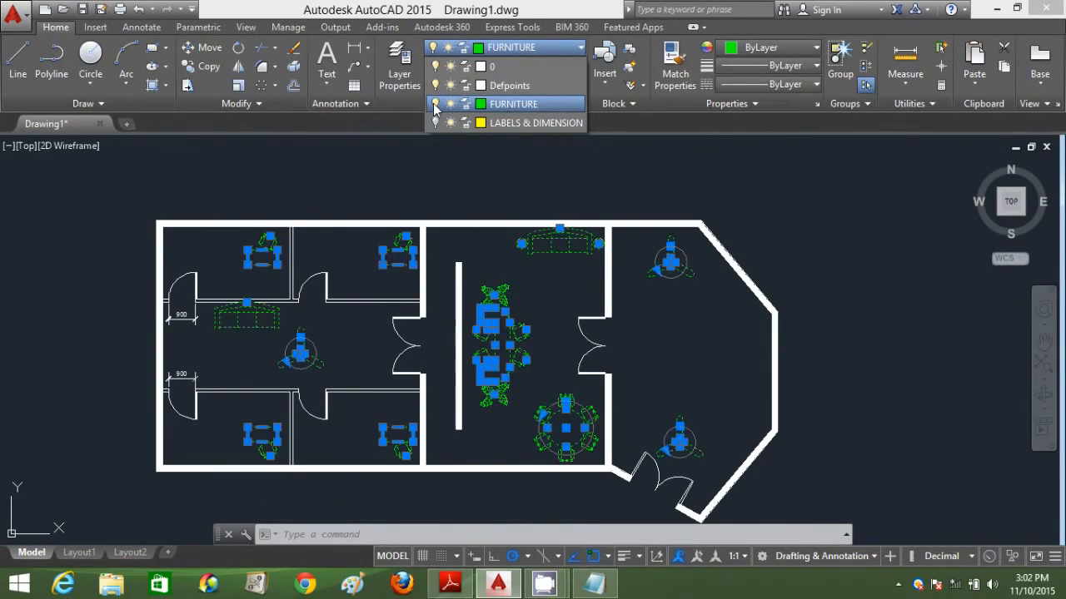
left_click(791, 221)
left_click(213, 379)
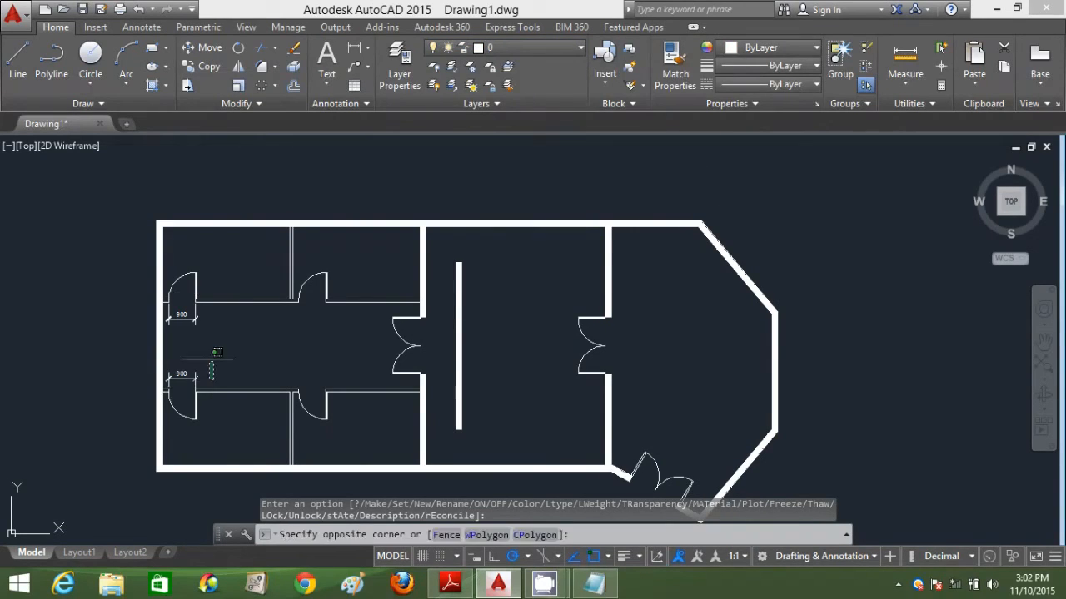
left_click(179, 315)
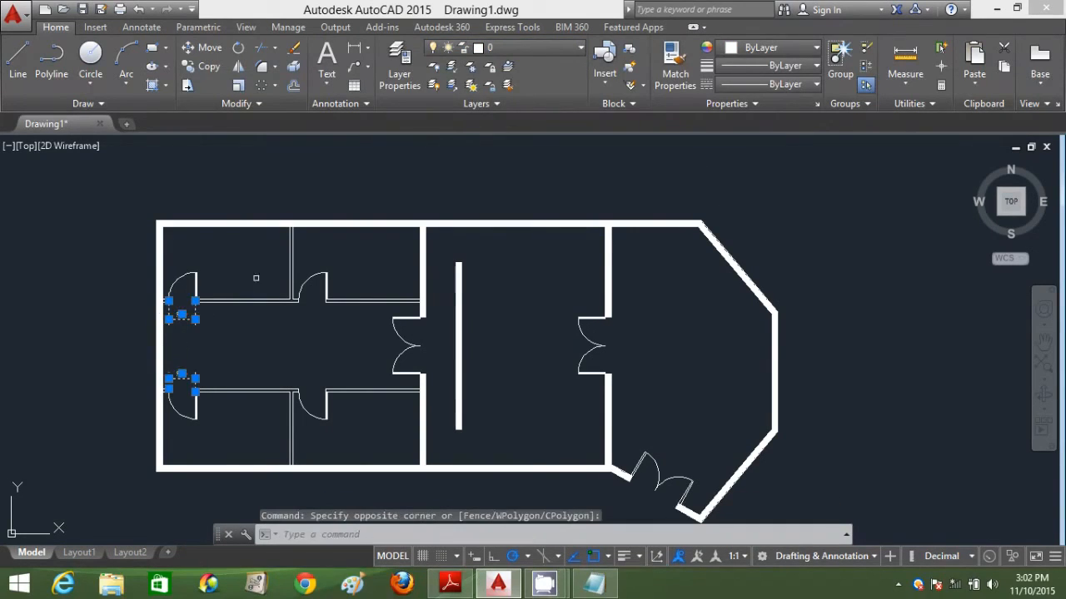
left_click(556, 48)
left_click(541, 123)
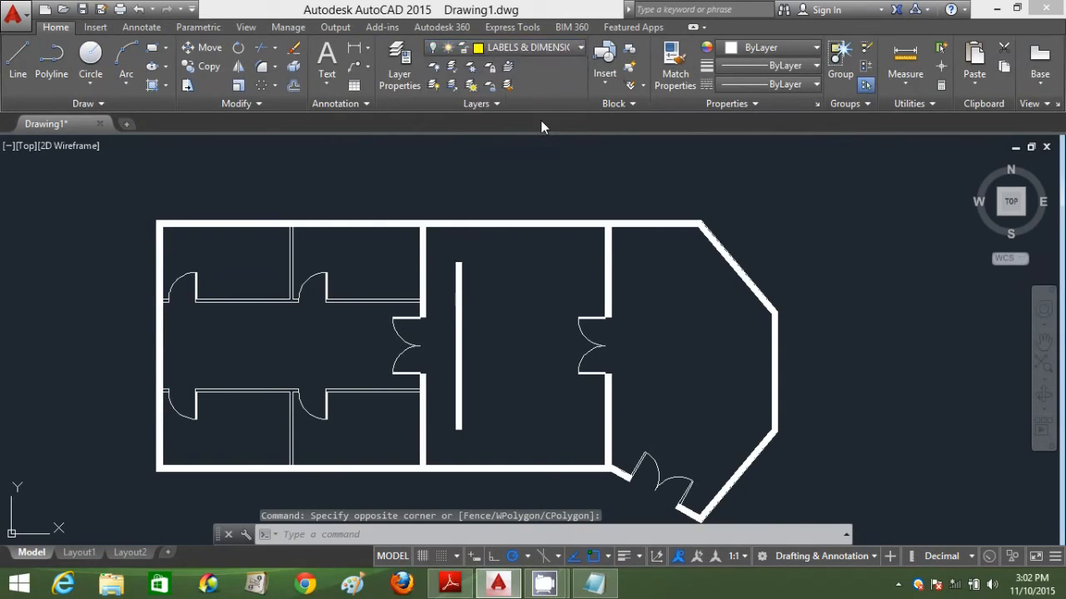
key("Escape")
Turn the LABELS & DIMENSION and FURNITURE layers back on.
scroll(535, 345, "down", 2)
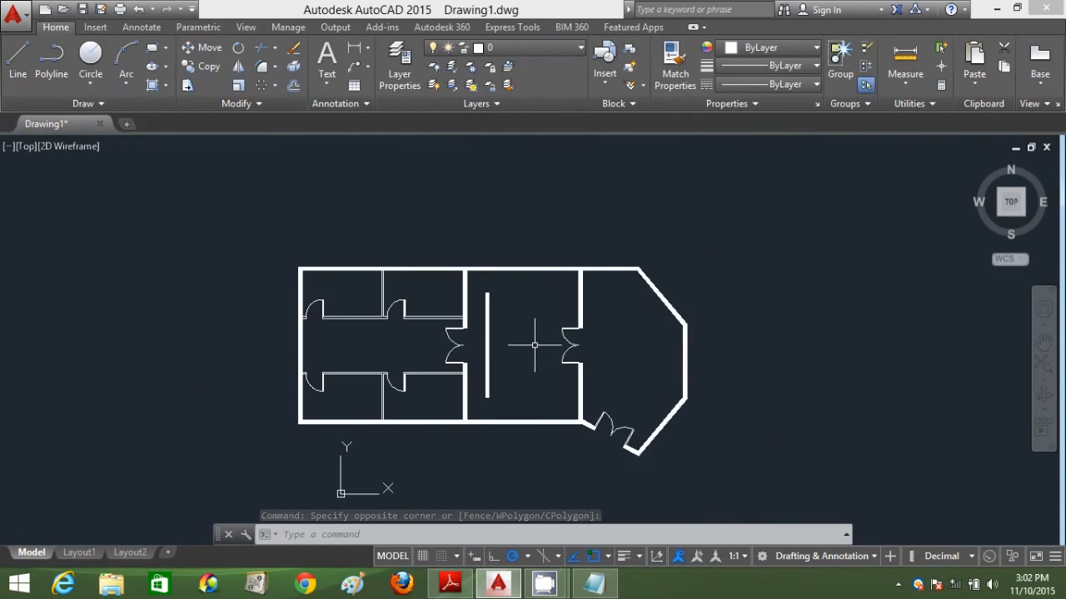
scroll(704, 356, "up", 2)
middle_click_drag(704, 356, 838, 342)
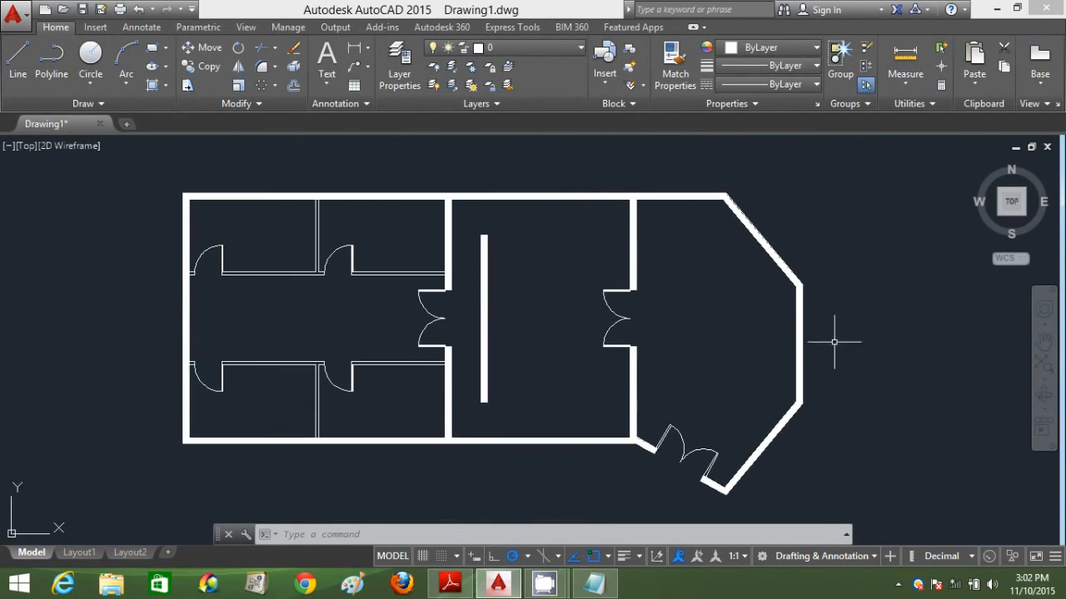
left_click(582, 48)
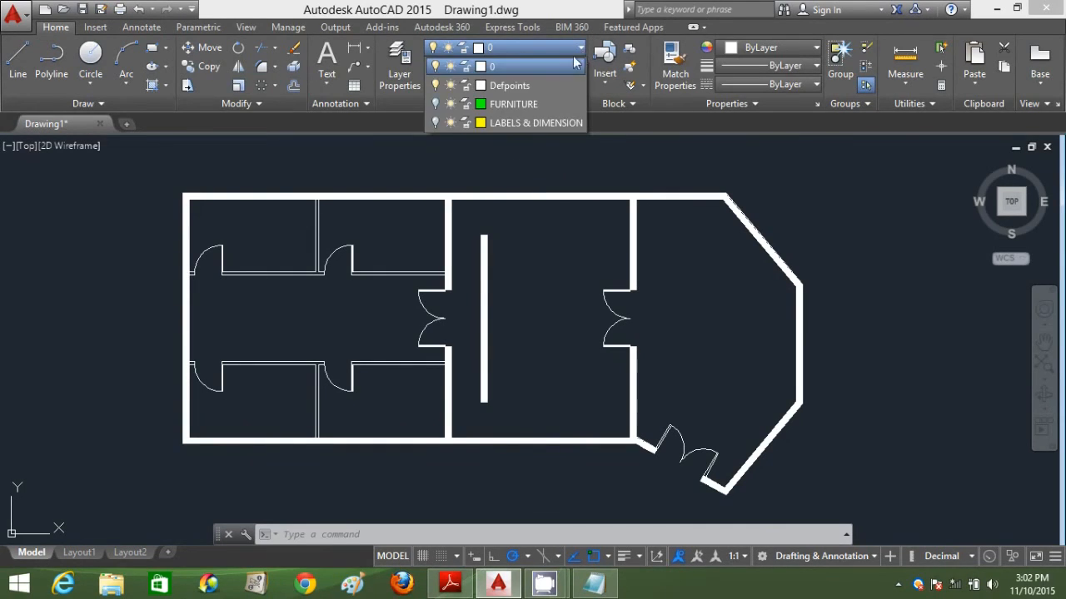
left_click(434, 122)
left_click(434, 104)
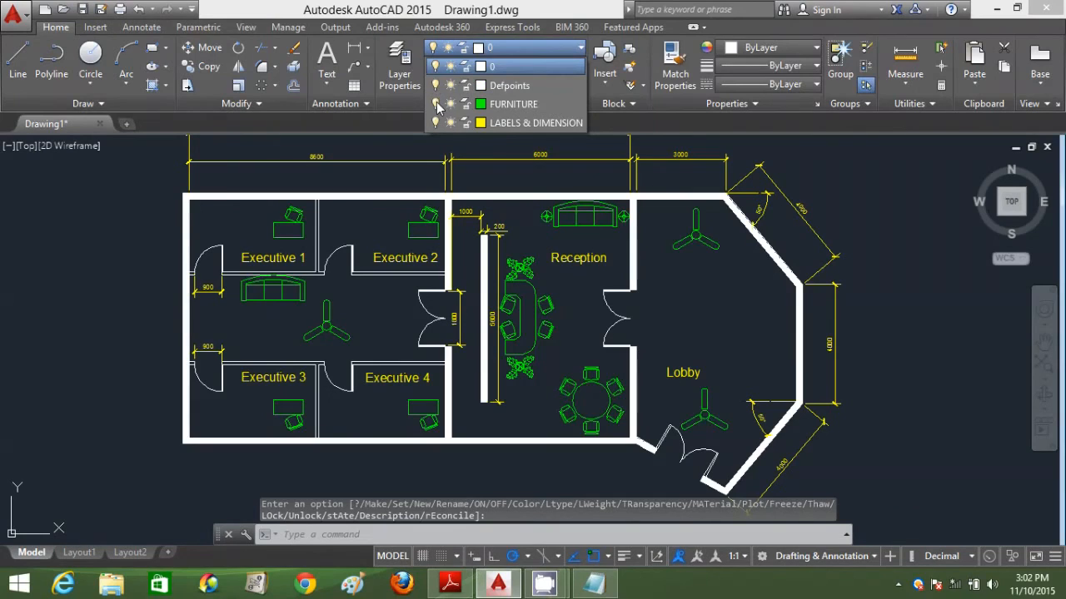
left_click(917, 408)
left_click(942, 443)
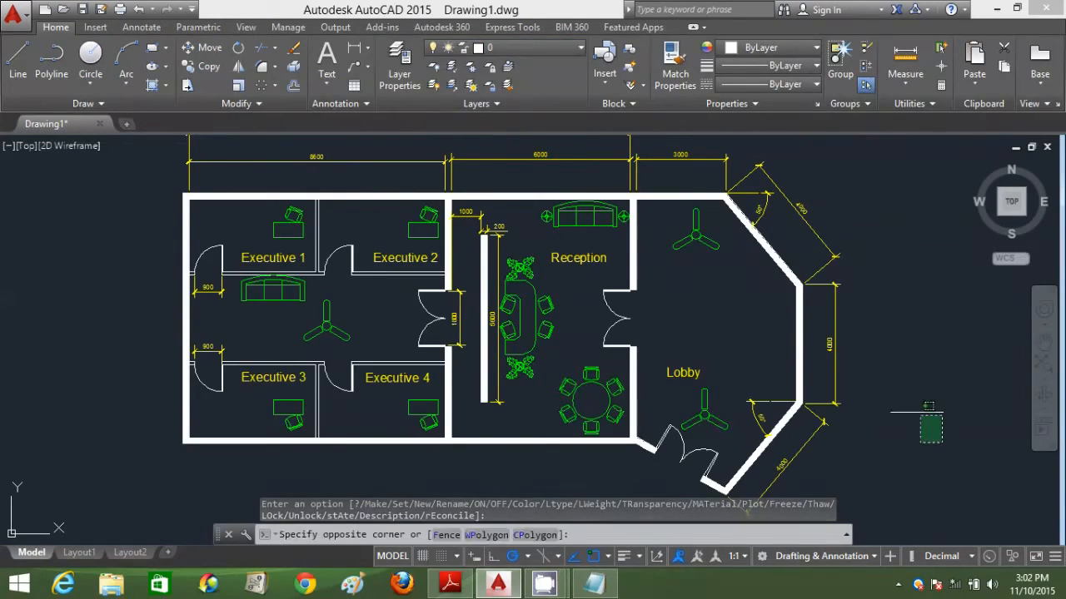
left_click(878, 333)
scroll(878, 333, "down", 2)
scroll(879, 332, "up", 2)
middle_click_drag(878, 332, 538, 294)
scroll(825, 352, "down", 3)
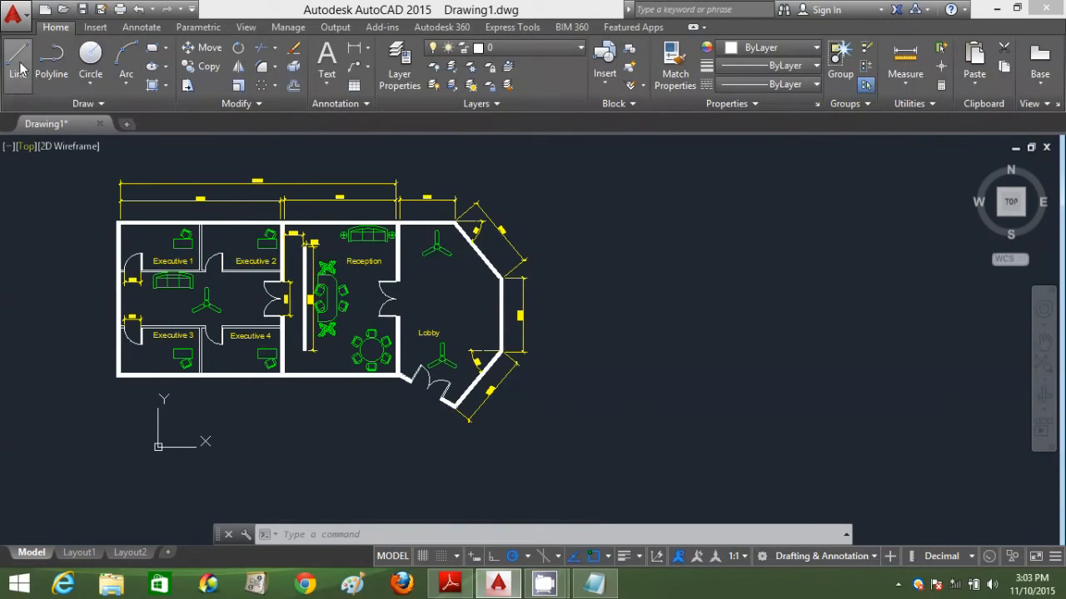